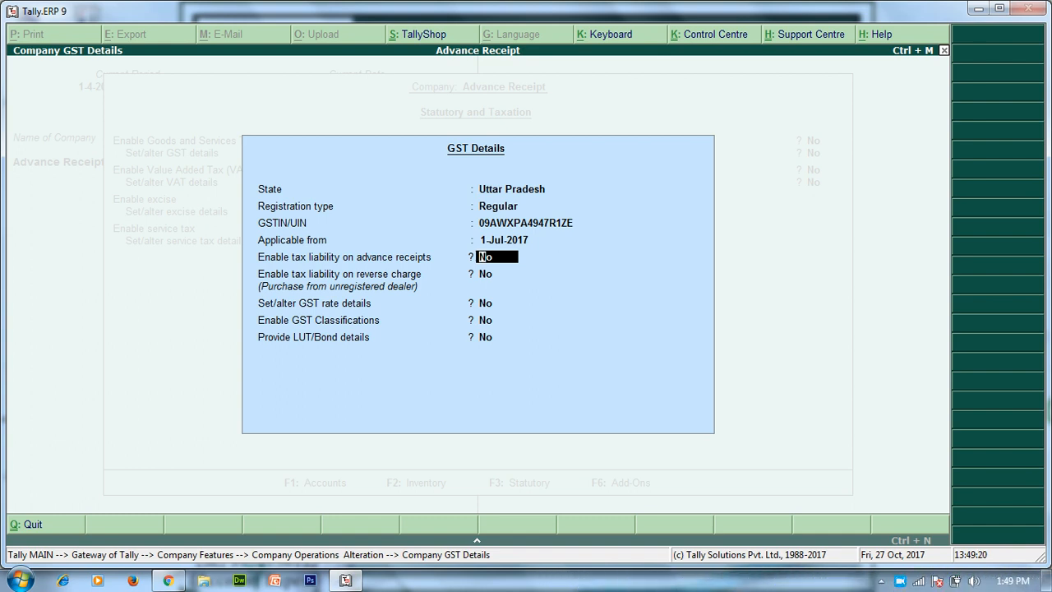
Enable tax liability on advance receipts in the company's GST details and accept the statutory features.
{"action": "type", "text": "yes"}
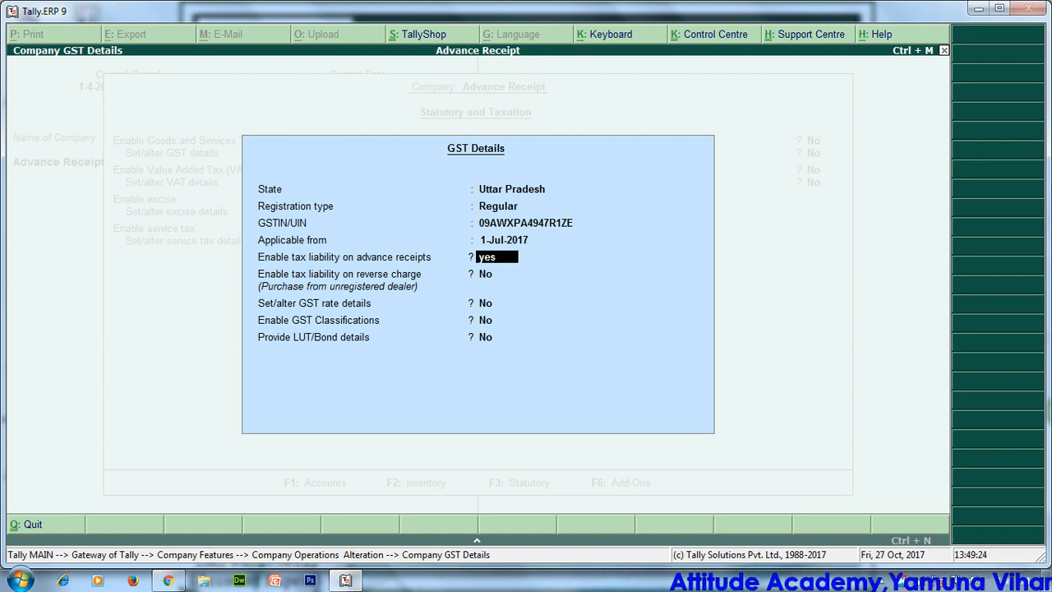
{"action": "key", "text": "Return"}
{"action": "key", "text": "Return"}
{"action": "key", "text": "Return"}
{"action": "key", "text": "Return"}
{"action": "key", "text": "Return"}
{"action": "key", "text": "Return"}
{"action": "key", "text": "Return"}
{"action": "key", "text": "Return"}
{"action": "key", "text": "Return"}
{"action": "key", "text": "Return"}
{"action": "key", "text": "Return"}
{"action": "key", "text": "Return"}
{"action": "key", "text": "Return"}
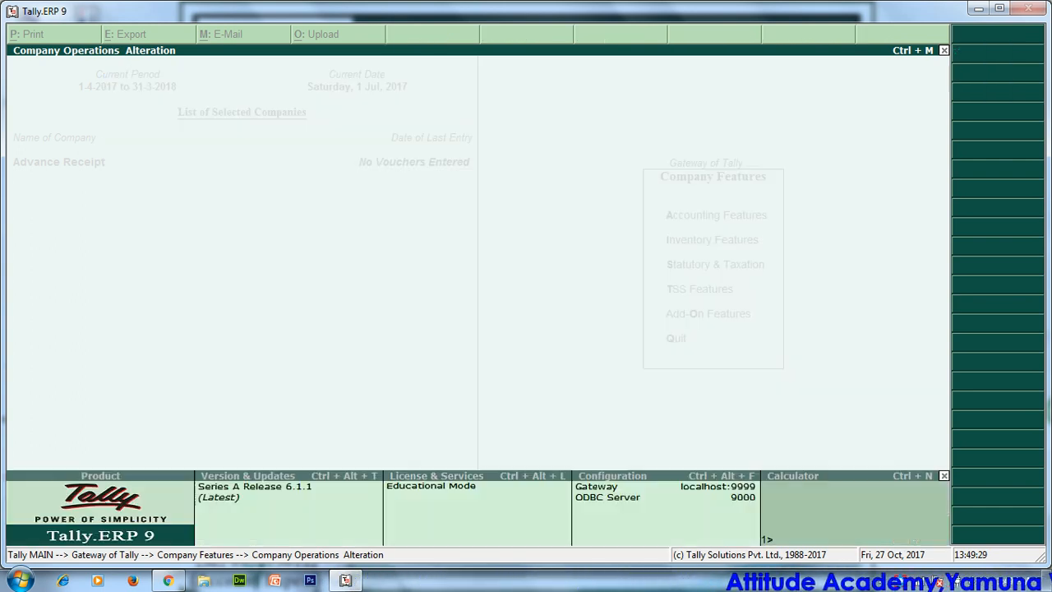
Return to the Gateway of Tally and open a new receipt voucher.
{"action": "key", "text": "Escape"}
{"action": "key", "text": "Down"}
{"action": "key", "text": "Down"}
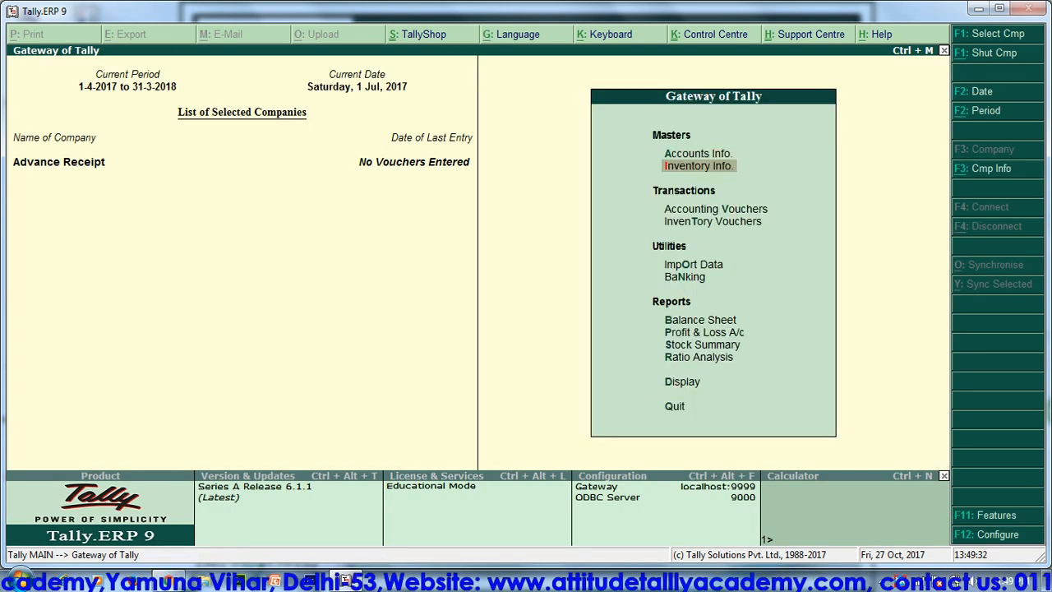
{"action": "key", "text": "Return"}
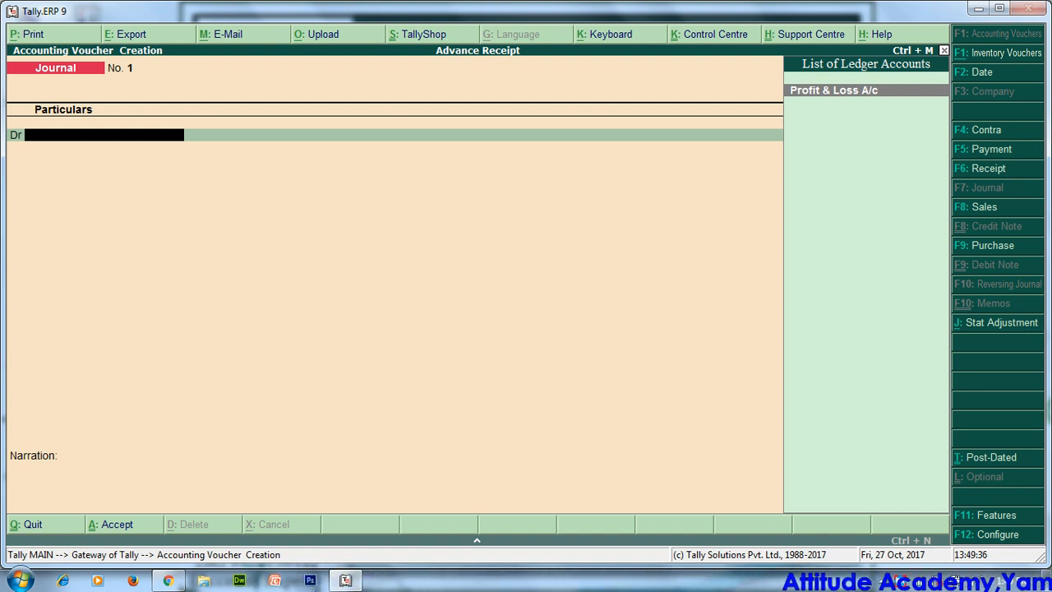
{"action": "key", "text": "F6"}
Create a ledger named Raj Pvt Ltd under Sundry Debtors, keeping bill-by-bill balances enabled.
{"action": "key", "text": "alt+c"}
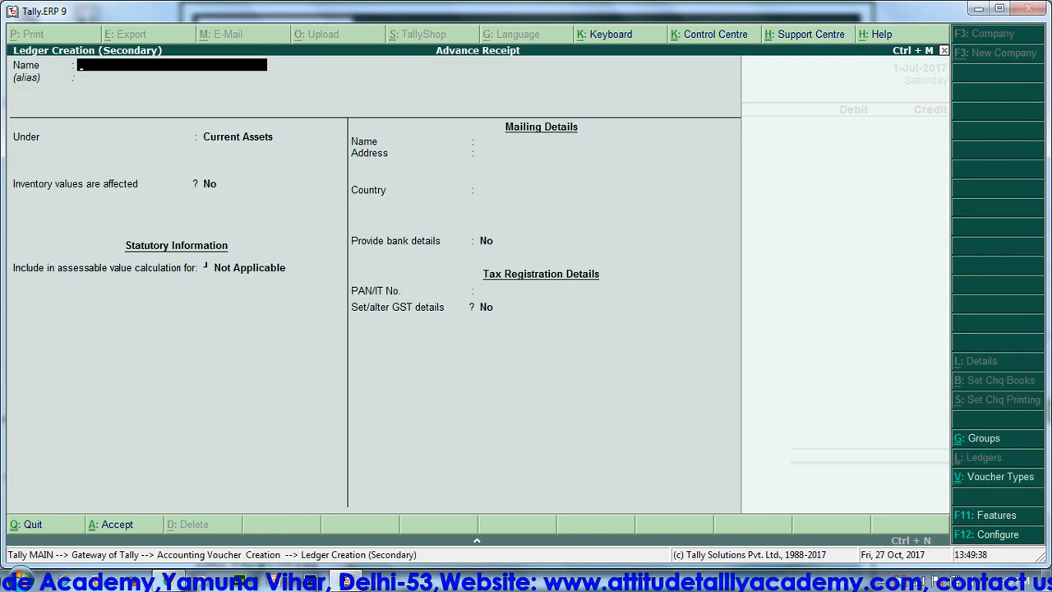
{"action": "type", "text": "Raj Pvt"}
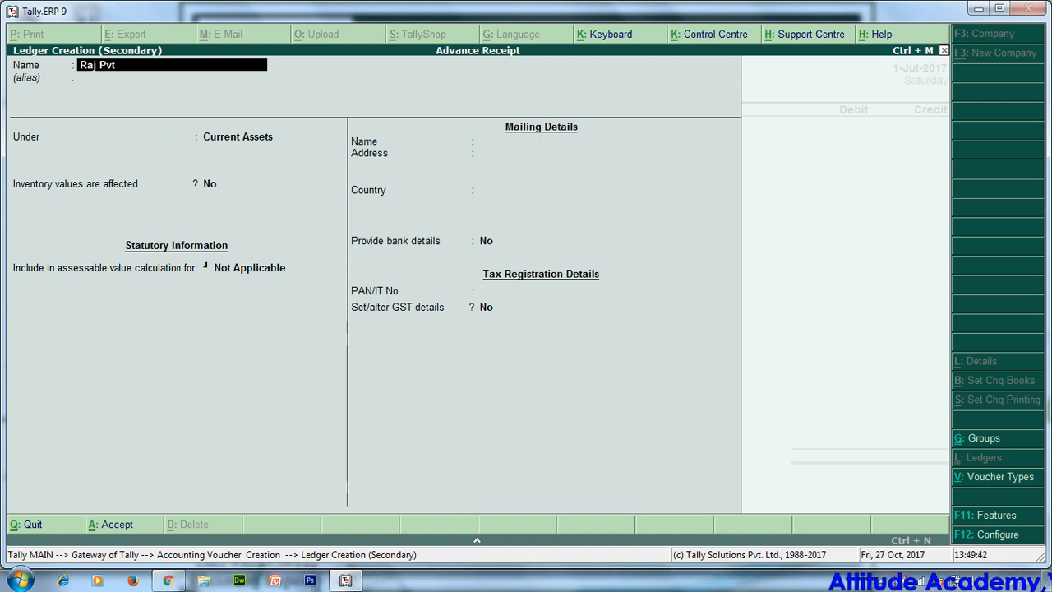
{"action": "type", "text": " Ltd"}
{"action": "key", "text": "Return"}
{"action": "key", "text": "Return"}
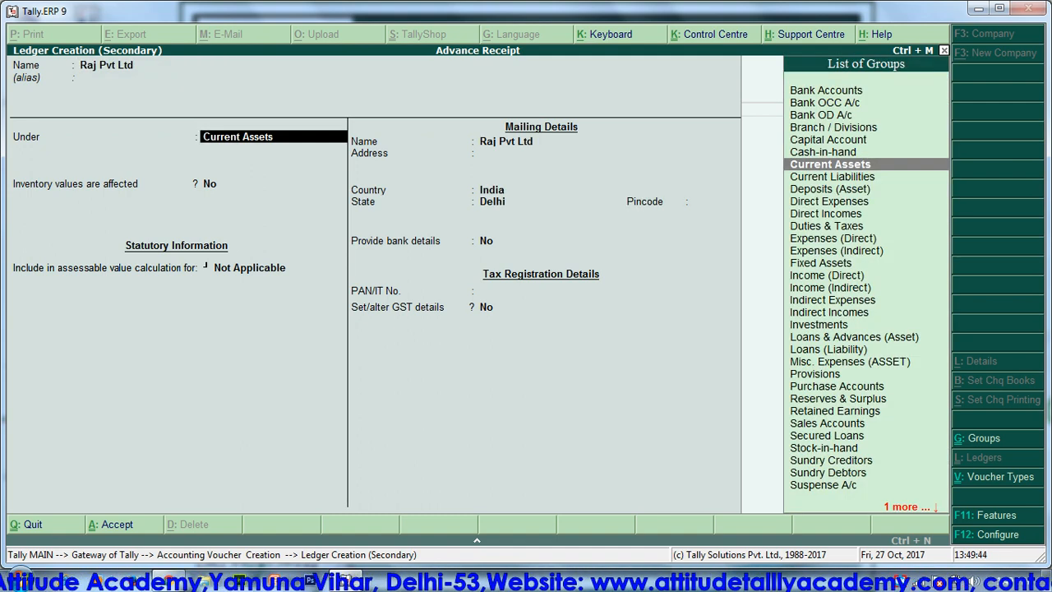
{"action": "type", "text": "S"}
{"action": "key", "text": "Up"}
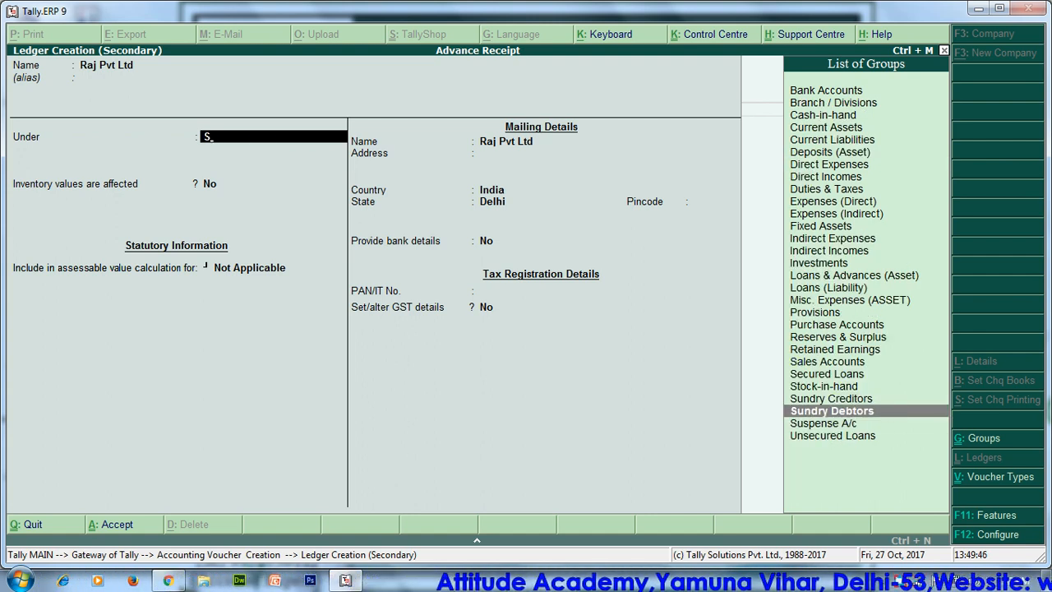
{"action": "key", "text": "Return"}
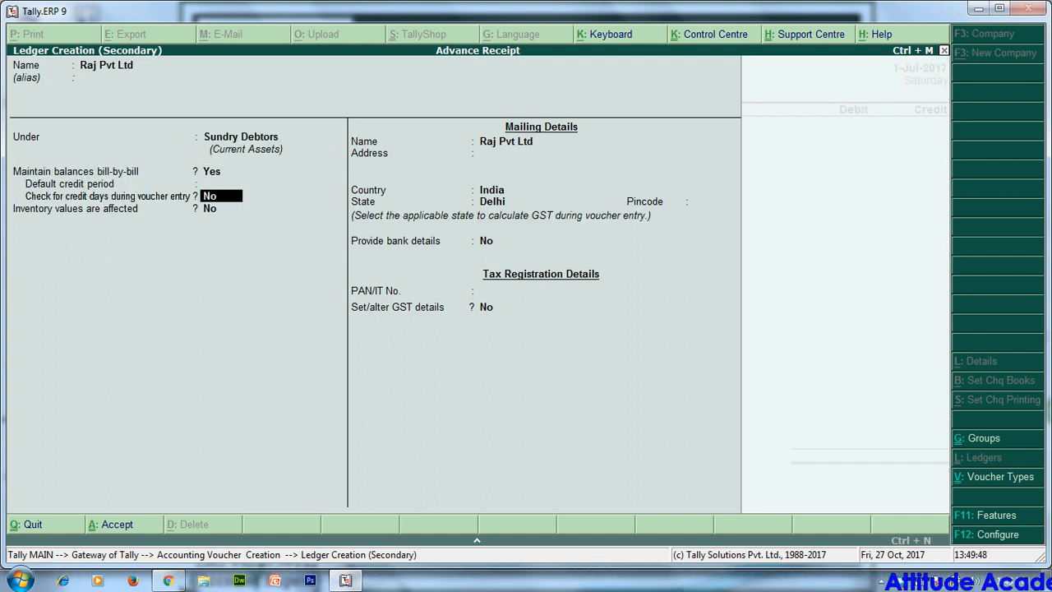
{"action": "key", "text": "Return"}
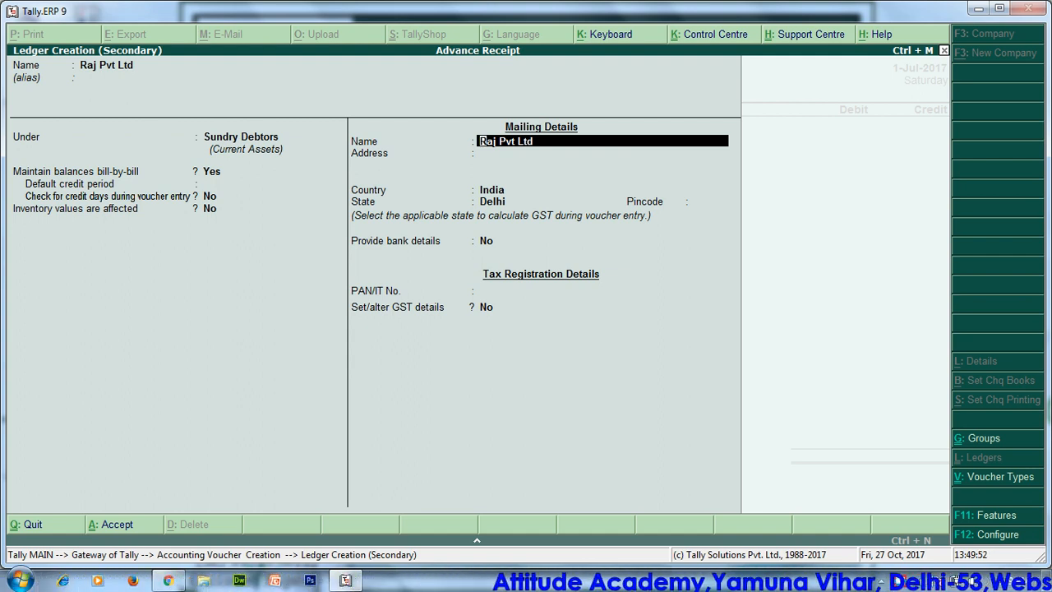
Set the Raj Pvt Ltd ledger's state to Uttar Pradesh, keeping India as the country.
{"action": "key", "text": "Return"}
{"action": "key", "text": "Return"}
{"action": "key", "text": "Return"}
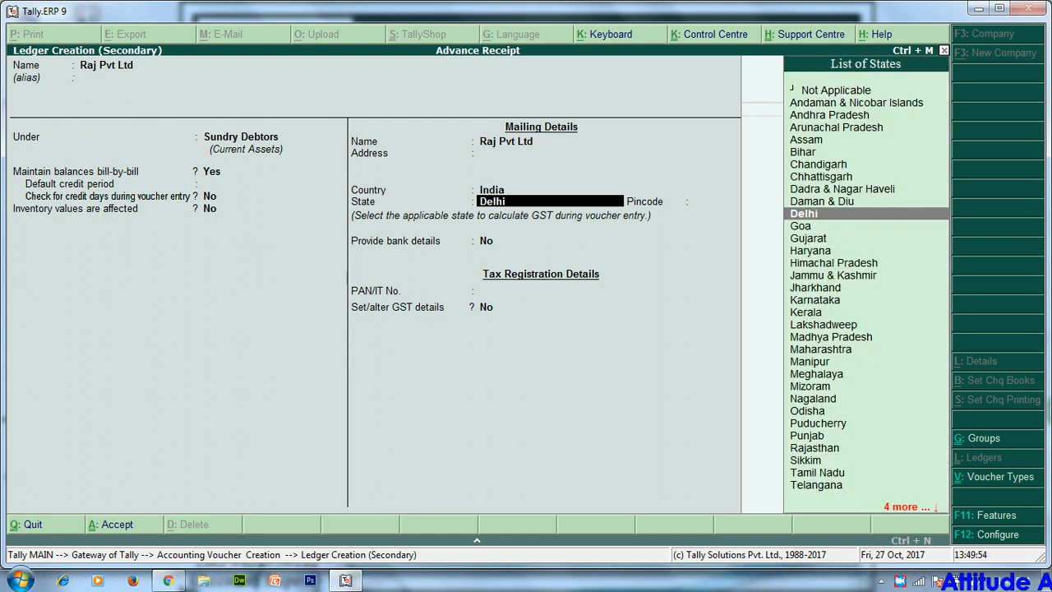
{"action": "type", "text": "u"}
{"action": "key", "text": "Down"}
{"action": "key", "text": "Return"}
{"action": "key", "text": "Return"}
{"action": "key", "text": "Return"}
{"action": "key", "text": "Return"}
Set the ledger's GST registration type to Regular and party type to Not Applicable, leave GSTIN/UIN blank, and save the ledger.
{"action": "key", "text": "y"}
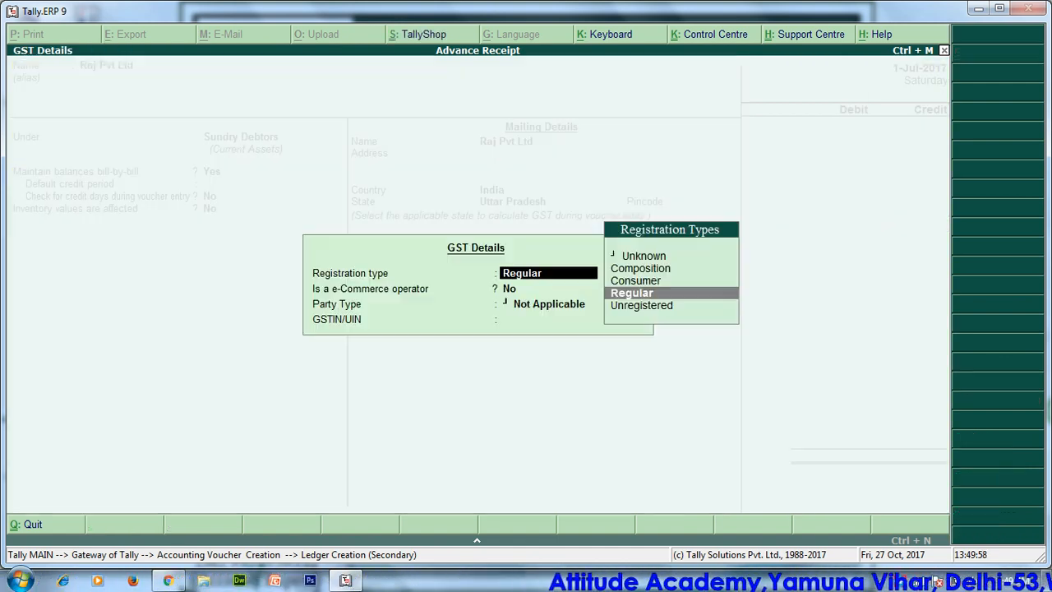
{"action": "key", "text": "Return"}
{"action": "key", "text": "Return"}
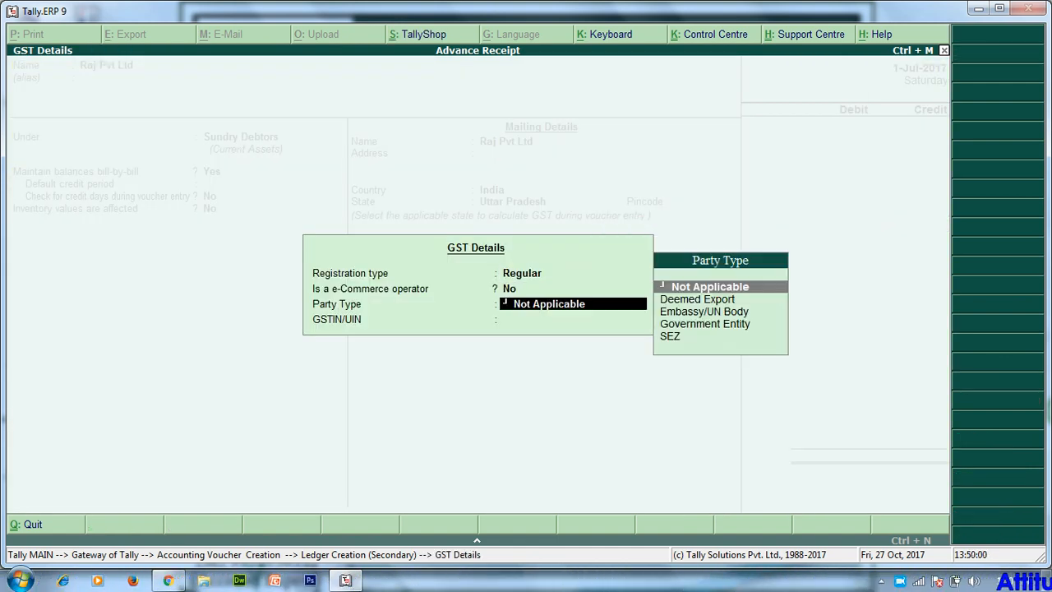
{"action": "key", "text": "Down"}
{"action": "key", "text": "Down"}
{"action": "key", "text": "Down"}
{"action": "key", "text": "Down"}
{"action": "key", "text": "Up"}
{"action": "key", "text": "Up"}
{"action": "key", "text": "Up"}
{"action": "key", "text": "Up"}
{"action": "key", "text": "Return"}
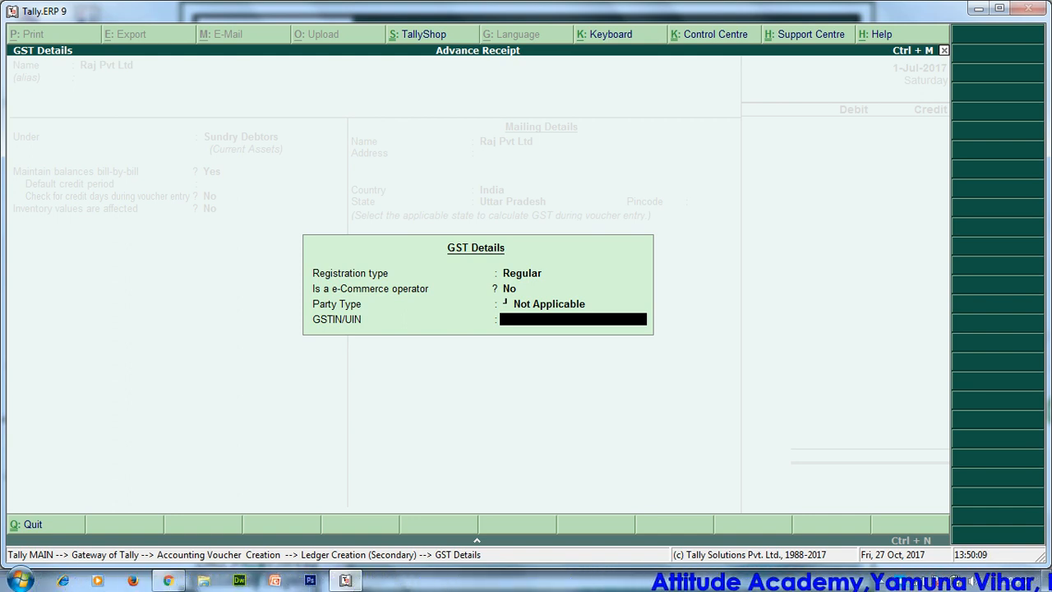
{"action": "key", "text": "Return"}
{"action": "key", "text": "Return"}
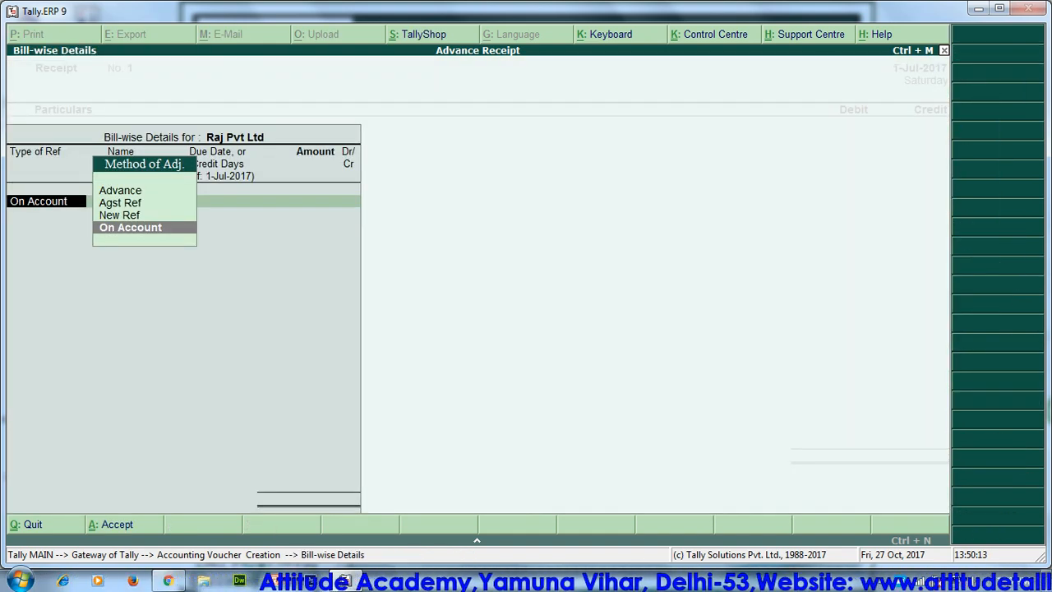
Record the Raj Pvt Ltd bill-wise details as an Advance with reference 1 and a credit amount of 10,000.
{"action": "key", "text": "Up"}
{"action": "key", "text": "Up"}
{"action": "key", "text": "Up"}
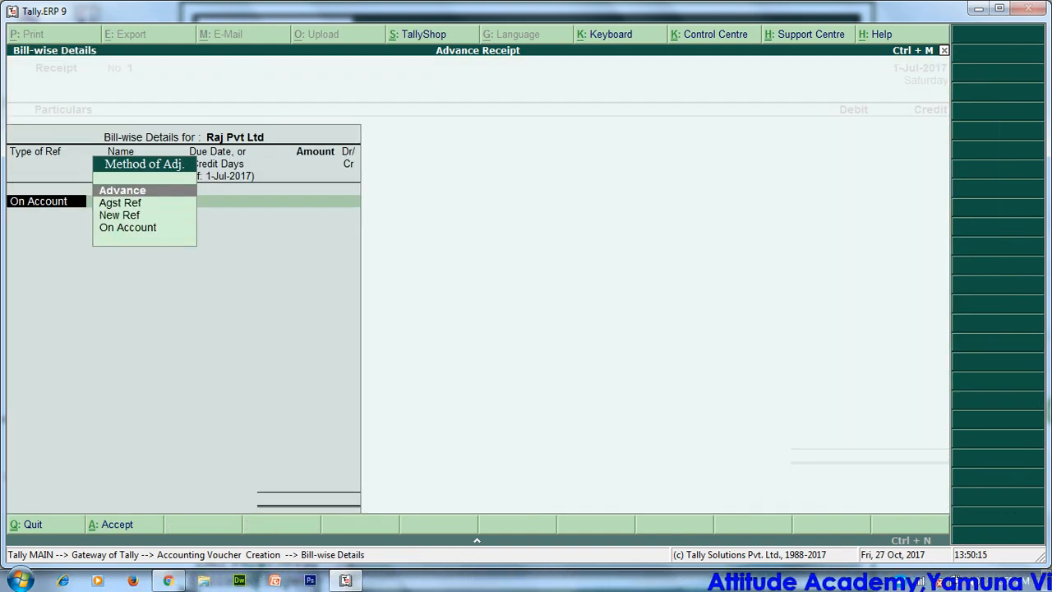
{"action": "key", "text": "Return"}
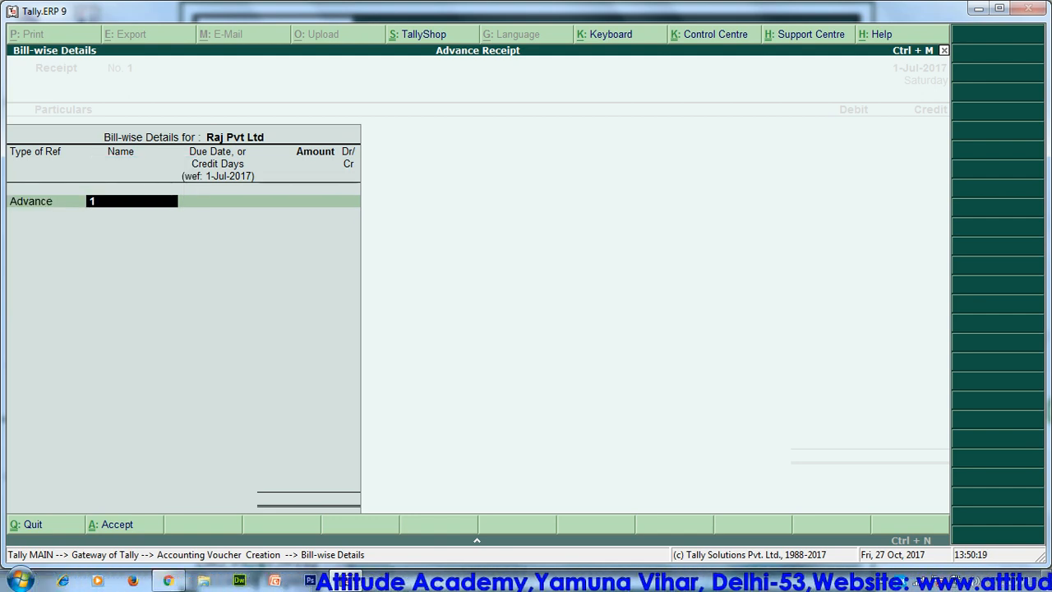
{"action": "key", "text": "Return"}
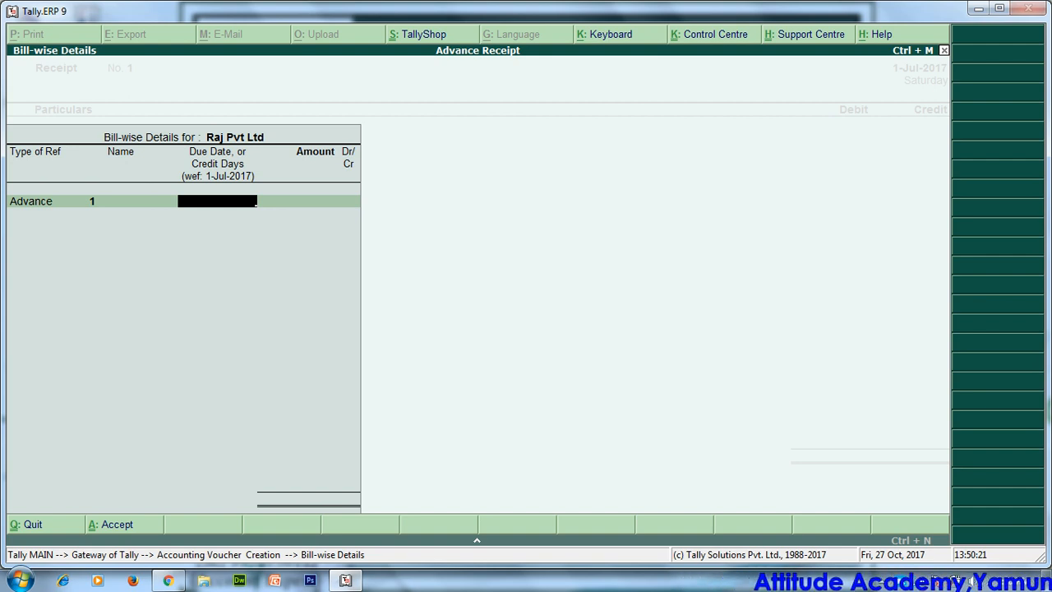
{"action": "key", "text": "BackSpace"}
{"action": "key", "text": "Return"}
{"action": "key", "text": "Return"}
{"action": "type", "text": "10,000"}
{"action": "key", "text": "Return"}
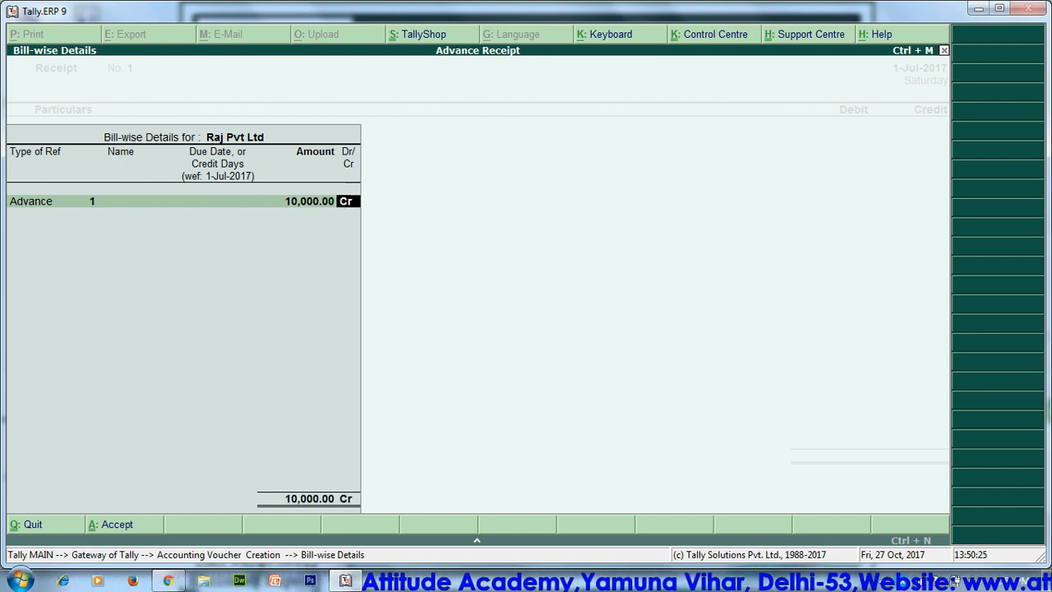
{"action": "key", "text": "Return"}
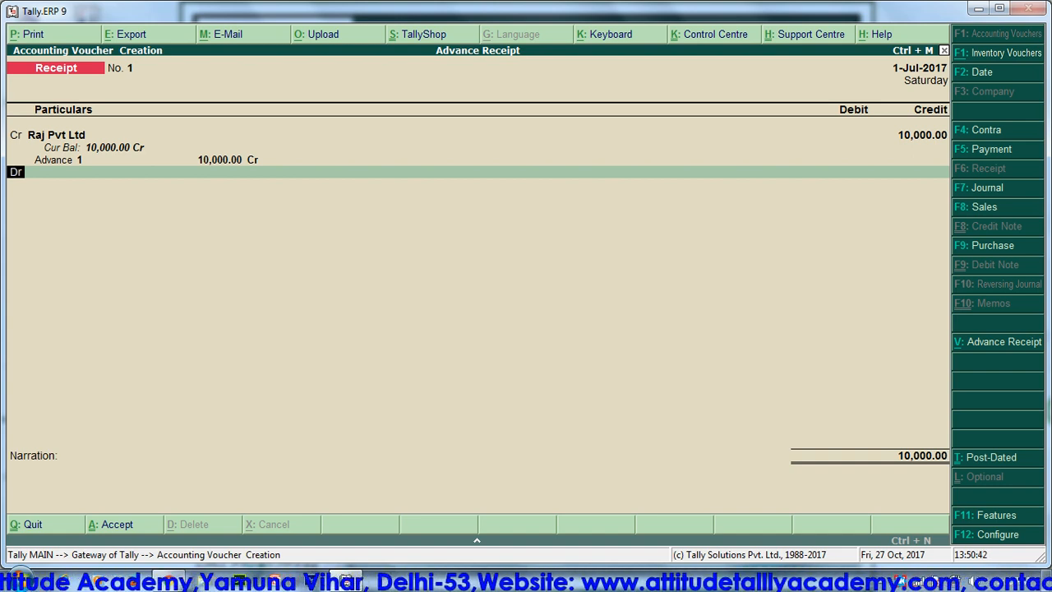
Mark the receipt voucher as an Advance Receipt and open the advance receipt details for Raj Pvt Ltd.
{"action": "key", "text": "BackSpace"}
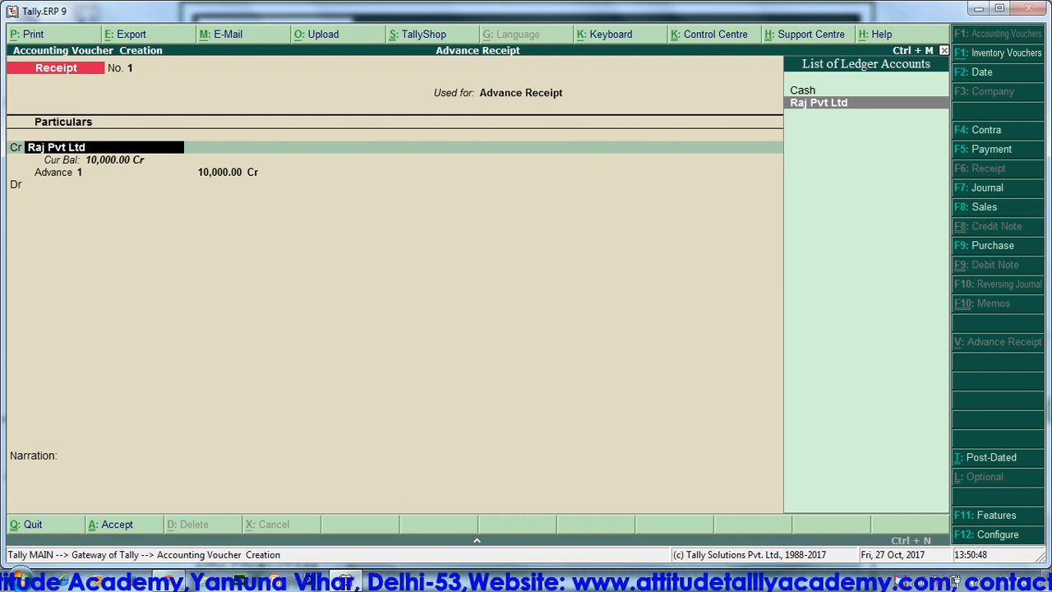
{"action": "key", "text": "Return"}
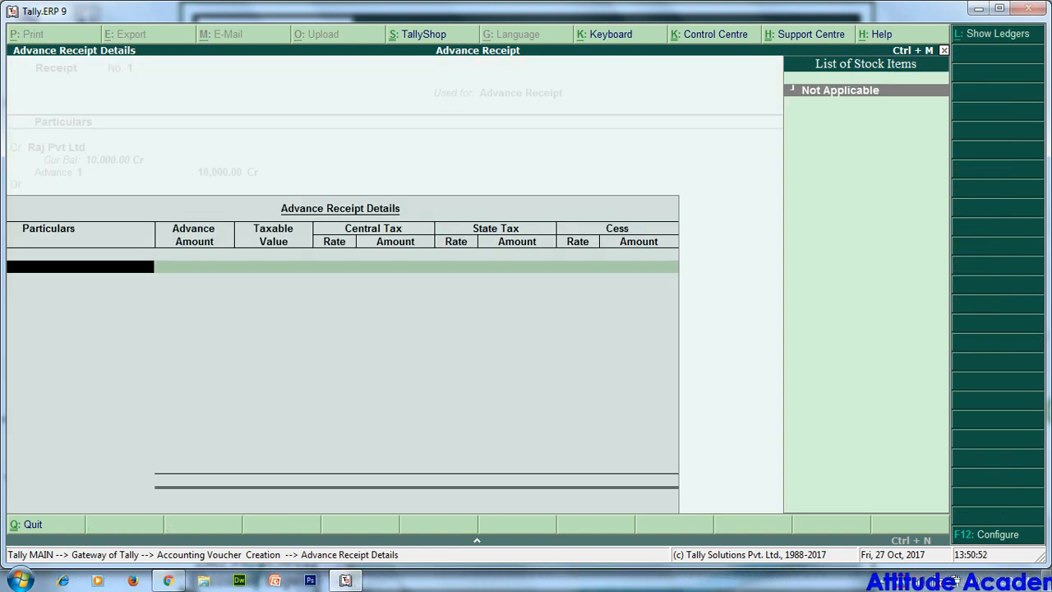
{"action": "key", "text": "Escape"}
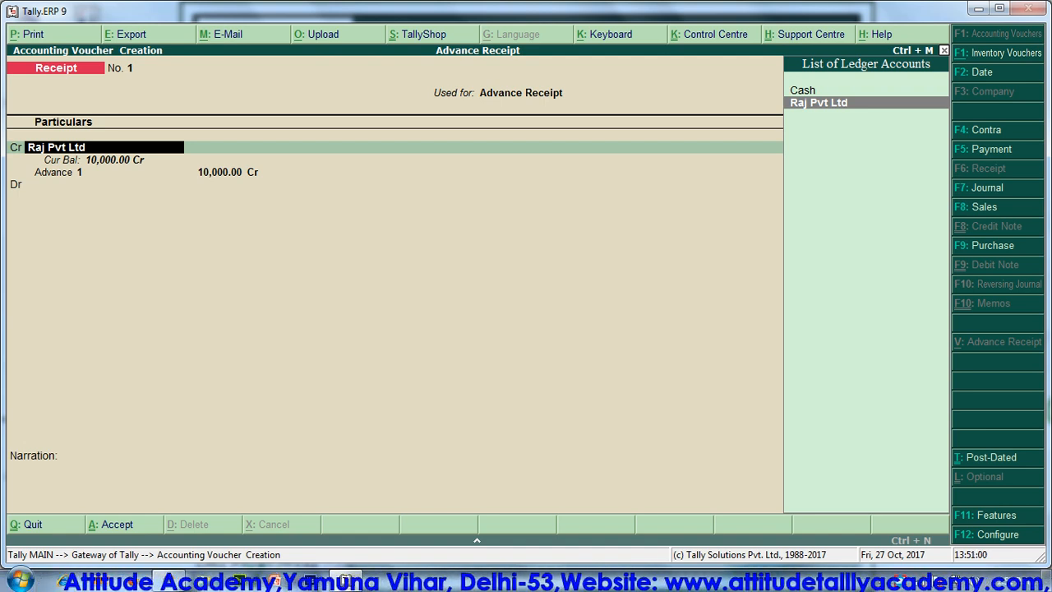
{"action": "key", "text": "Return"}
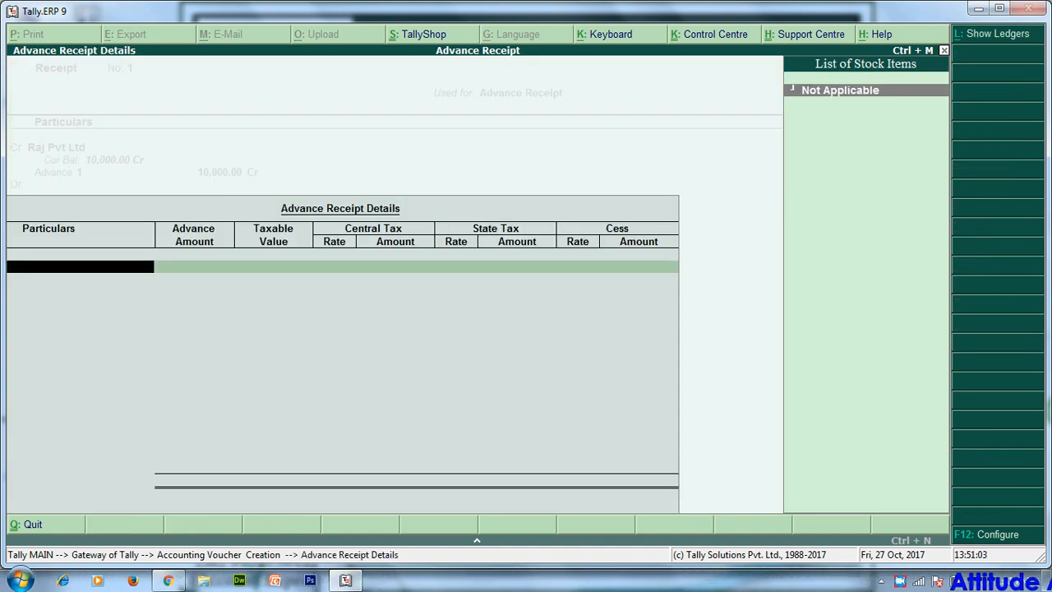
Start a new stock item named Tv under the Primary group from the advance receipt details.
{"action": "key", "text": "alt+c"}
{"action": "type", "text": "TV"}
{"action": "key", "text": "Return"}
{"action": "key", "text": "Return"}
{"action": "key", "text": "Return"}
Create the unit pcs with quantity code PCS-PIECES and 0 decimal places for the Tv item, keeping GST applicable.
{"action": "key", "text": "alt+c"}
{"action": "type", "text": "pcs"}
{"action": "key", "text": "Return"}
{"action": "key", "text": "Return"}
{"action": "type", "text": "p"}
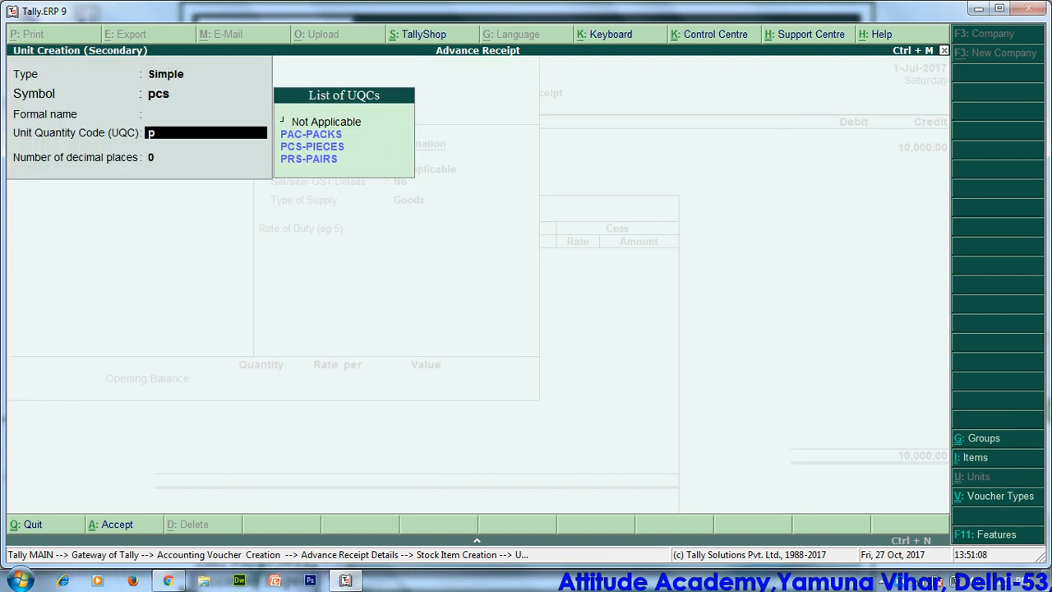
{"action": "type", "text": "cs"}
{"action": "key", "text": "Return"}
{"action": "key", "text": "Return"}
{"action": "key", "text": "Return"}
{"action": "key", "text": "Return"}
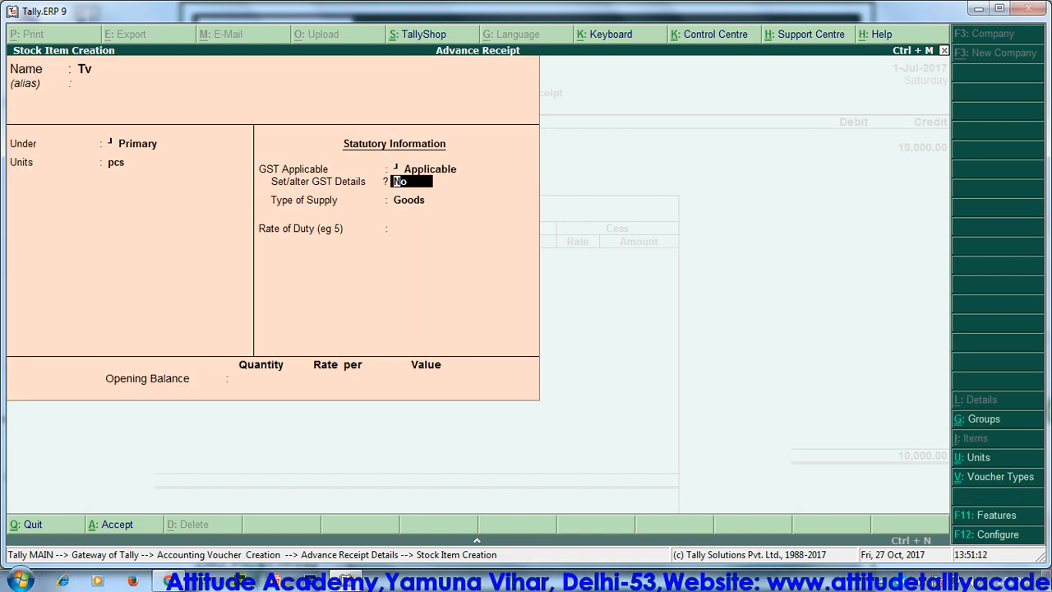
Open the Tv item's GST details and accept the configuration with every option set to Yes.
{"action": "key", "text": "y"}
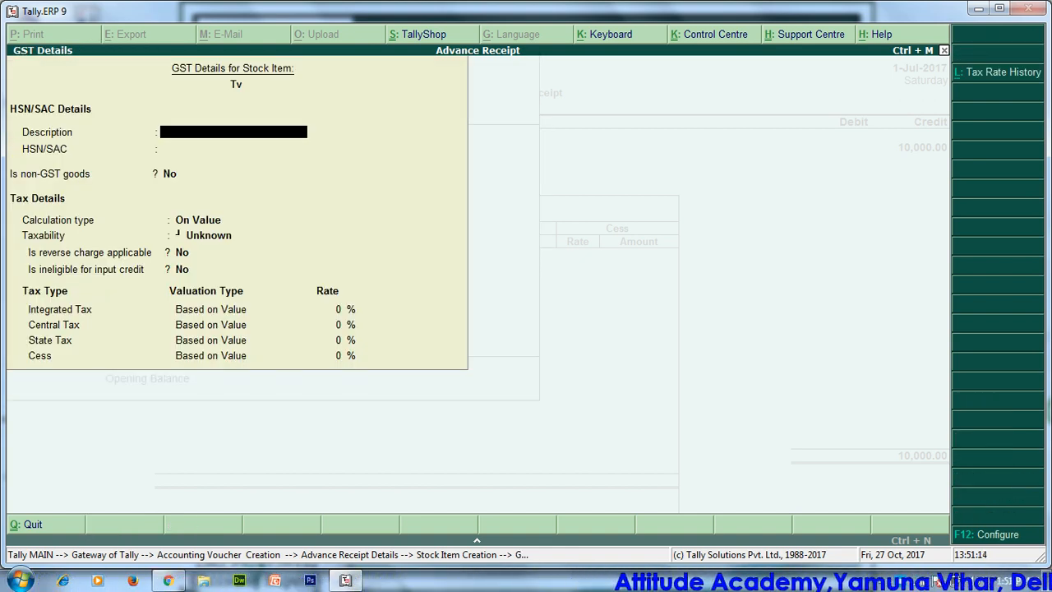
{"action": "key", "text": "F12"}
{"action": "key", "text": "Return"}
{"action": "key", "text": "Return"}
{"action": "key", "text": "Return"}
{"action": "key", "text": "Return"}
{"action": "key", "text": "Return"}
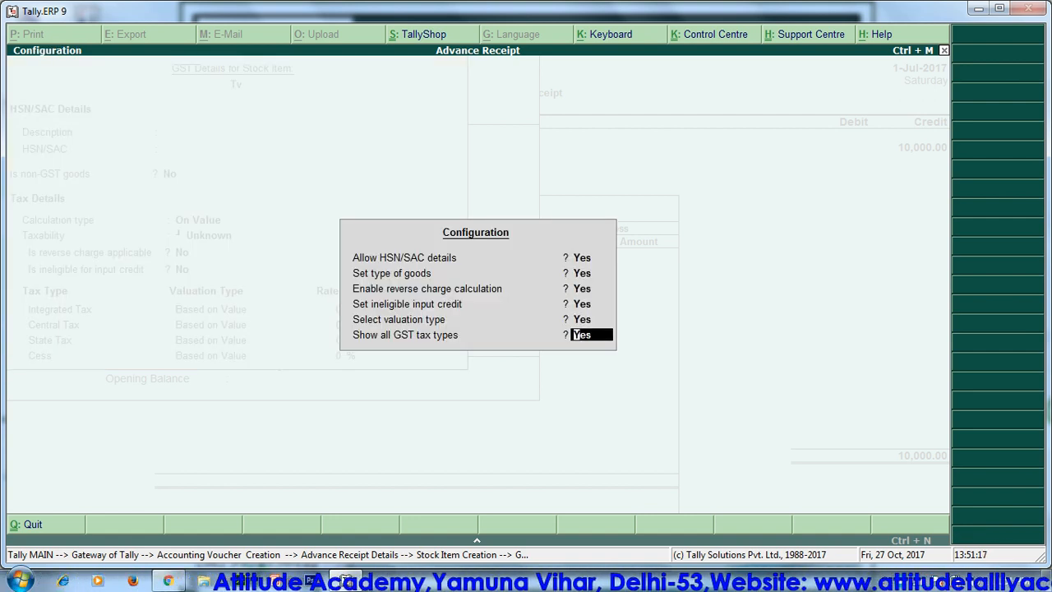
{"action": "key", "text": "Return"}
Enter Goods as the GST description and 3454 as the HSN/SAC code for Tv.
{"action": "type", "text": "Goo"}
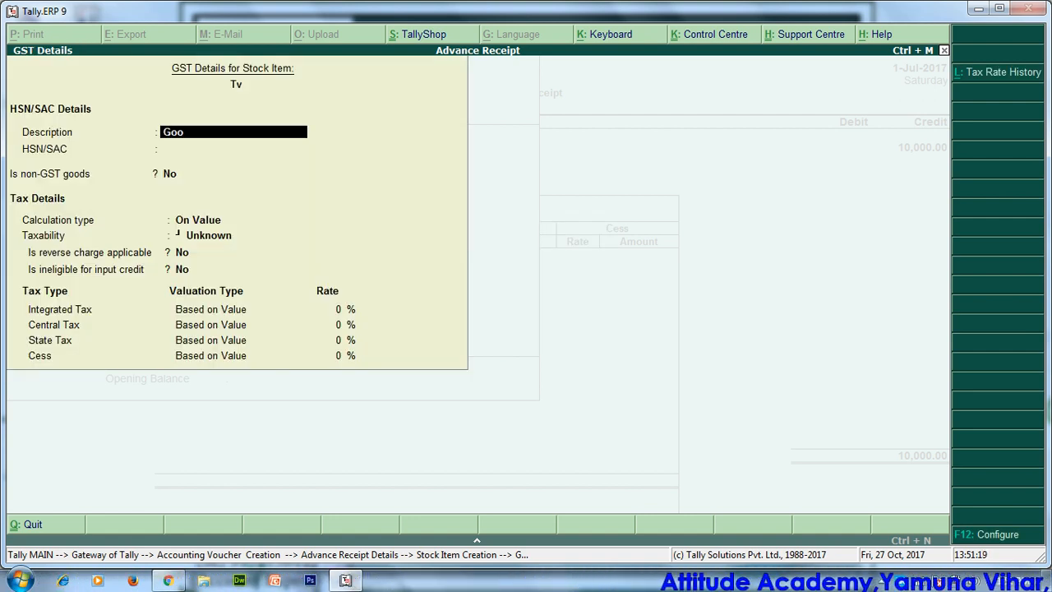
{"action": "type", "text": "ds"}
{"action": "key", "text": "Return"}
{"action": "key", "text": "Return"}
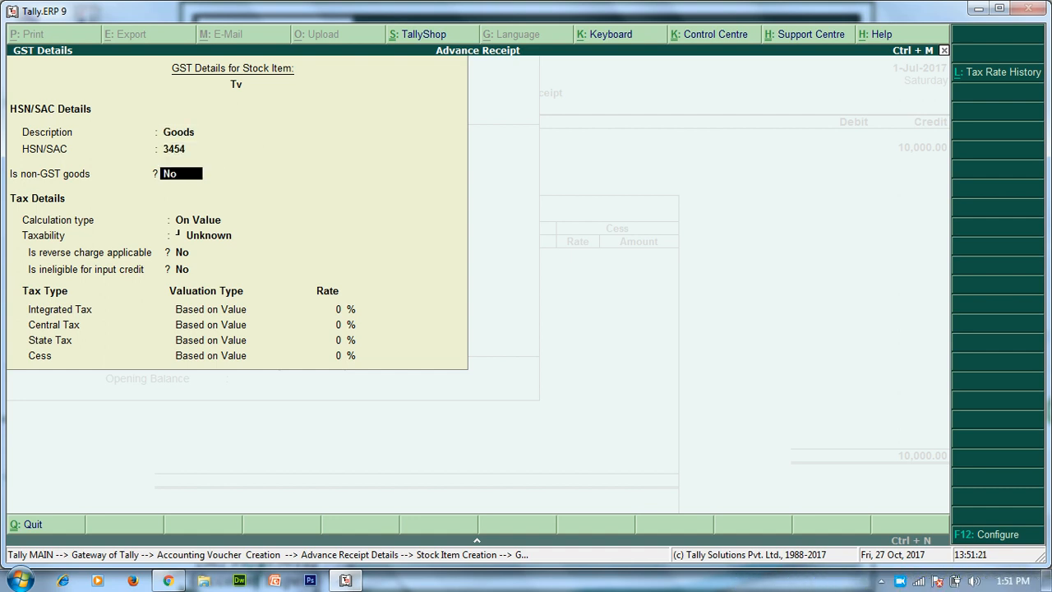
Set Tv's taxability to Taxable with an integrated tax rate of 12% and accept the GST details.
{"action": "key", "text": "Return"}
{"action": "key", "text": "Return"}
{"action": "key", "text": "Down"}
{"action": "key", "text": "Down"}
{"action": "key", "text": "Down"}
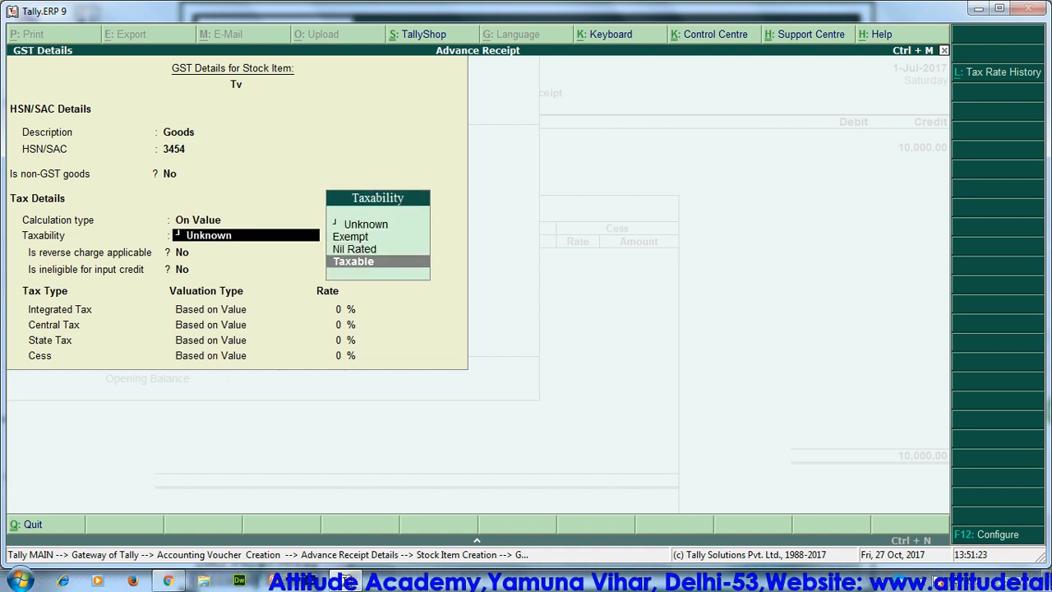
{"action": "key", "text": "Return"}
{"action": "key", "text": "Return"}
{"action": "key", "text": "Return"}
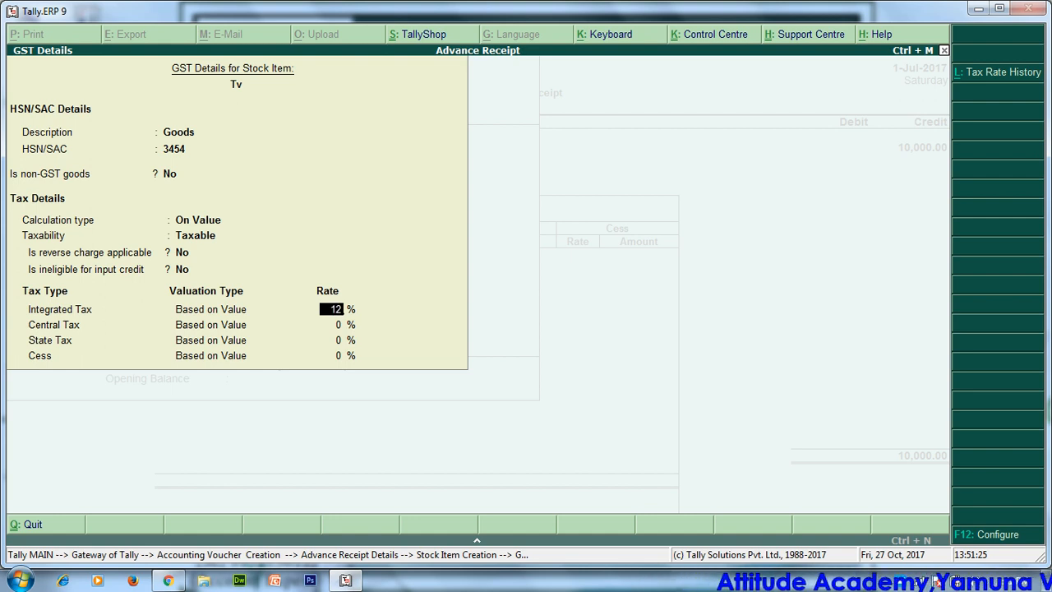
{"action": "key", "text": "Return"}
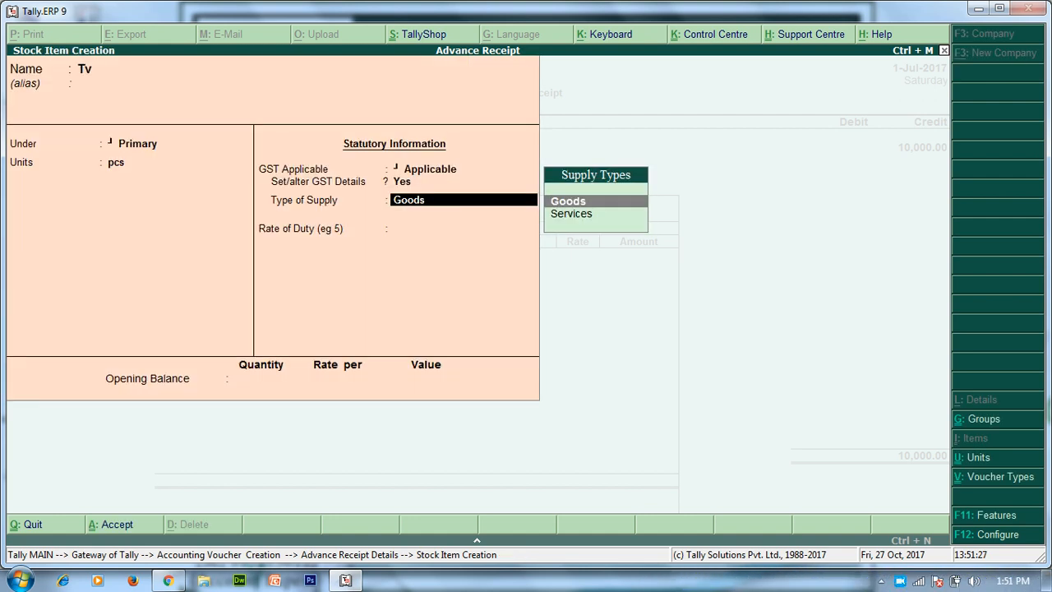
Keep Goods as the supply type, set the rate of duty to 0, and enter an opening quantity of 100 pcs.
{"action": "key", "text": "Return"}
{"action": "key", "text": "Return"}
{"action": "key", "text": "Escape"}
{"action": "type", "text": "100"}
{"action": "key", "text": "Return"}
{"action": "key", "text": "Return"}
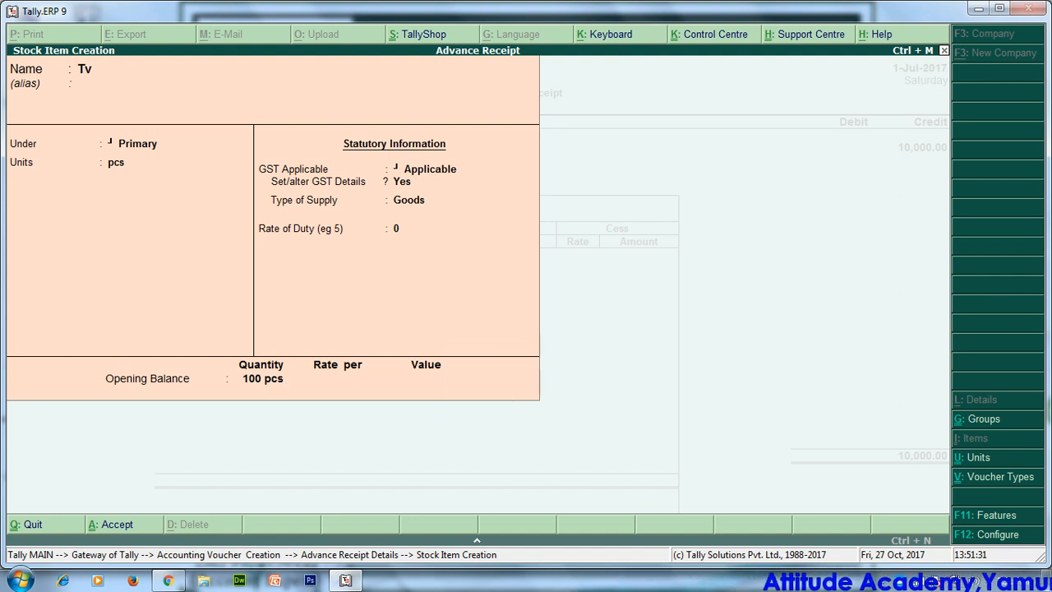
Enter an advance amount of 10,000 for Tv in the advance receipt details.
{"action": "type", "text": "10000"}
{"action": "key", "text": "Return"}
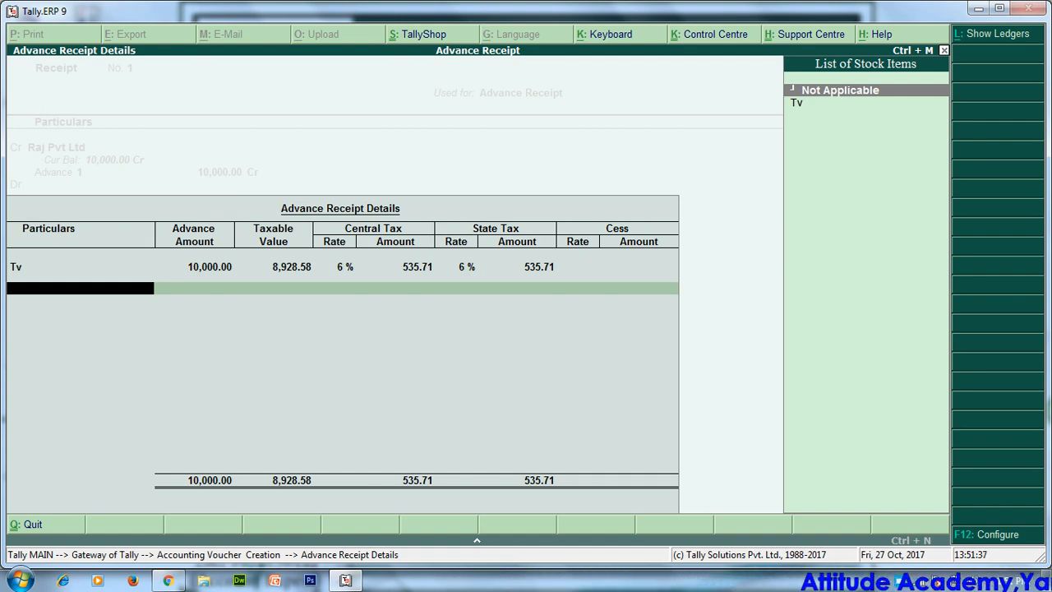
Finish the advance receipt details and accept Raj Pvt Ltd's 10,000 credit against Advance reference 1.
{"action": "key", "text": "Return"}
{"action": "key", "text": "Return"}
{"action": "key", "text": "Return"}
{"action": "key", "text": "Return"}
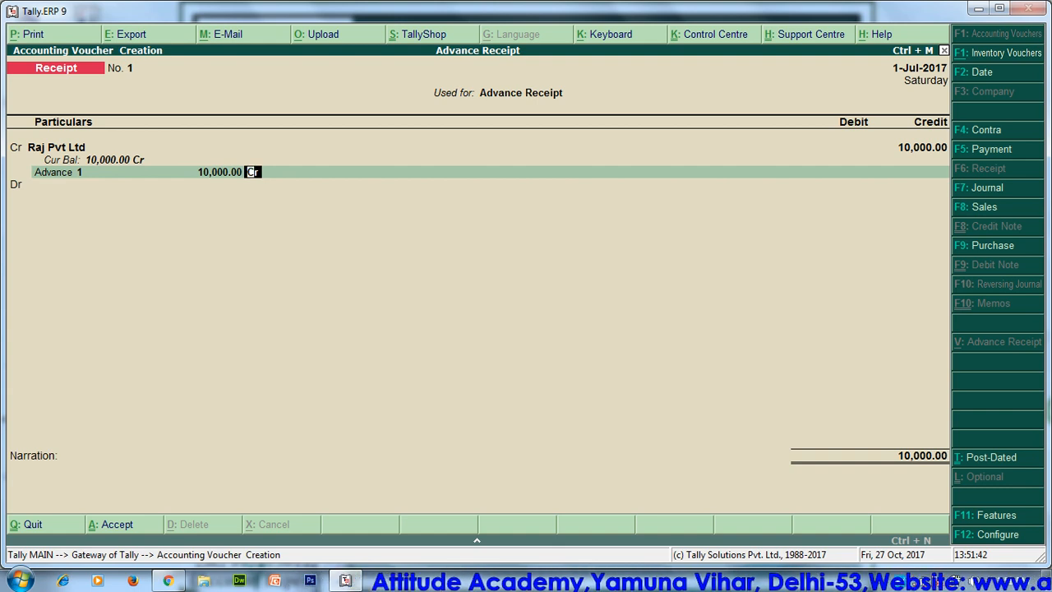
{"action": "key", "text": "Return"}
{"action": "key", "text": "Return"}
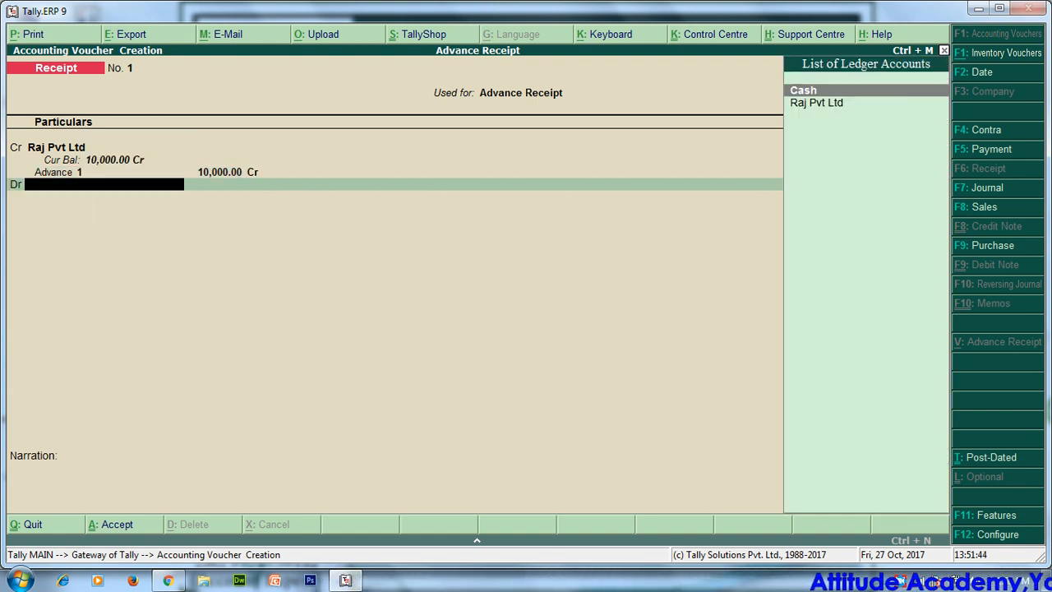
Create an HDFC Bank ledger under Bank Accounts as the receipt's debit account.
{"action": "key", "text": "alt+c"}
{"action": "type", "text": "H"}
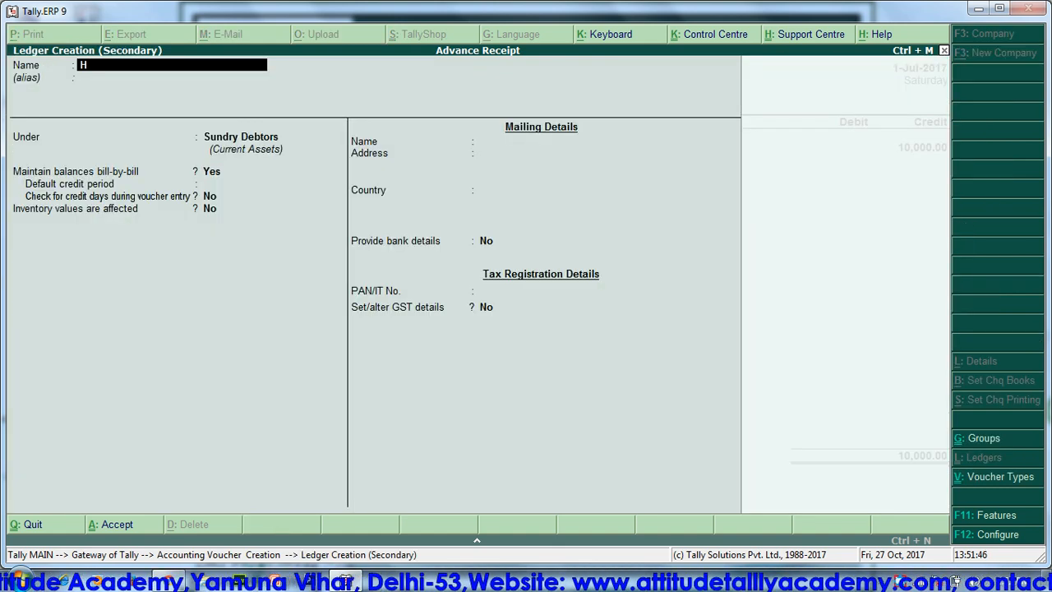
{"action": "type", "text": "DFC Bank"}
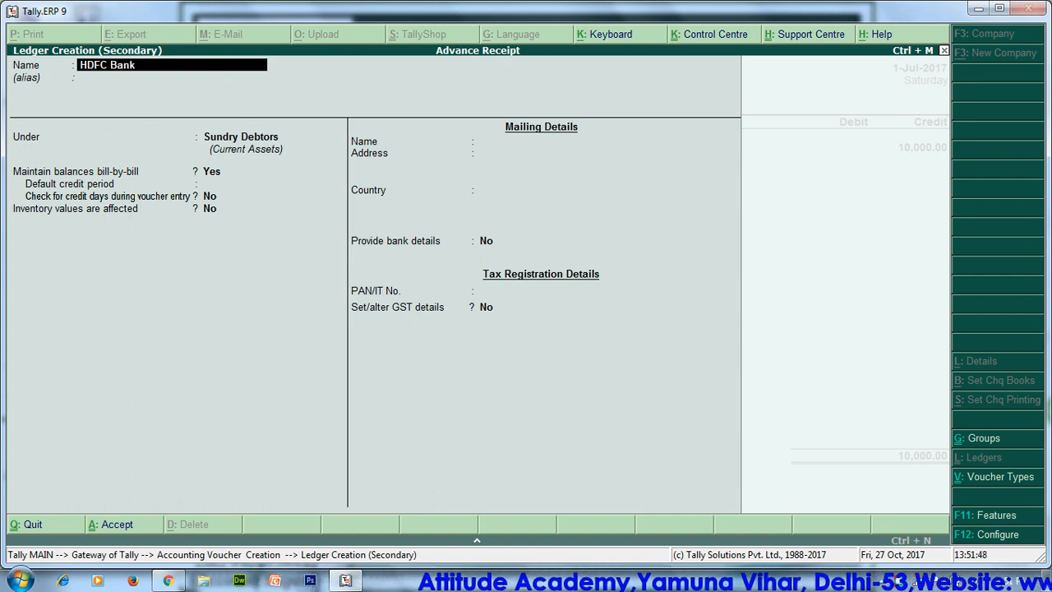
{"action": "key", "text": "Return"}
{"action": "key", "text": "Return"}
{"action": "type", "text": "B"}
{"action": "key", "text": "Return"}
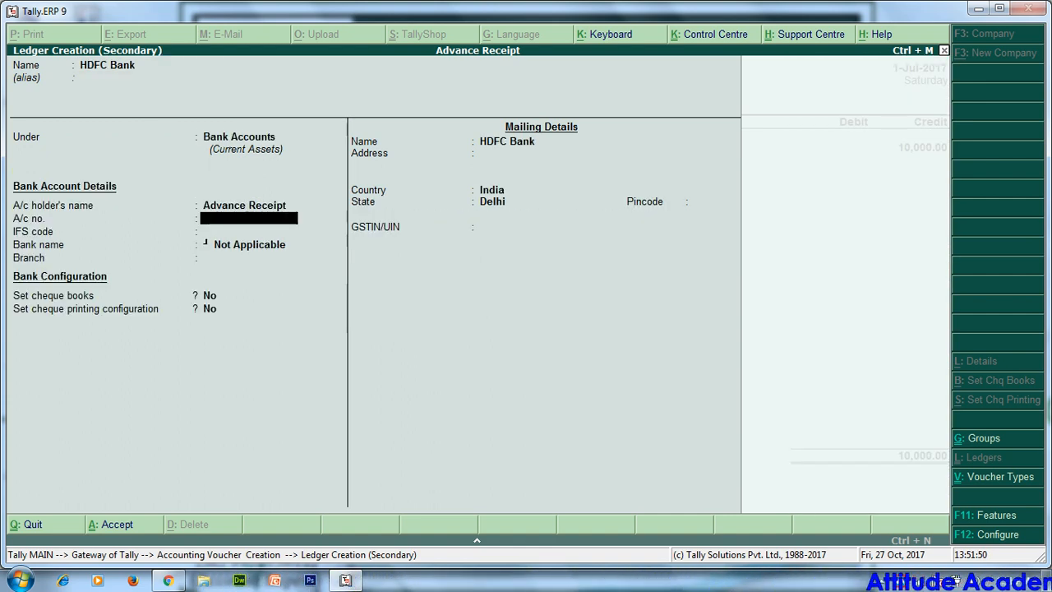
{"action": "key", "text": "ctrl+a"}
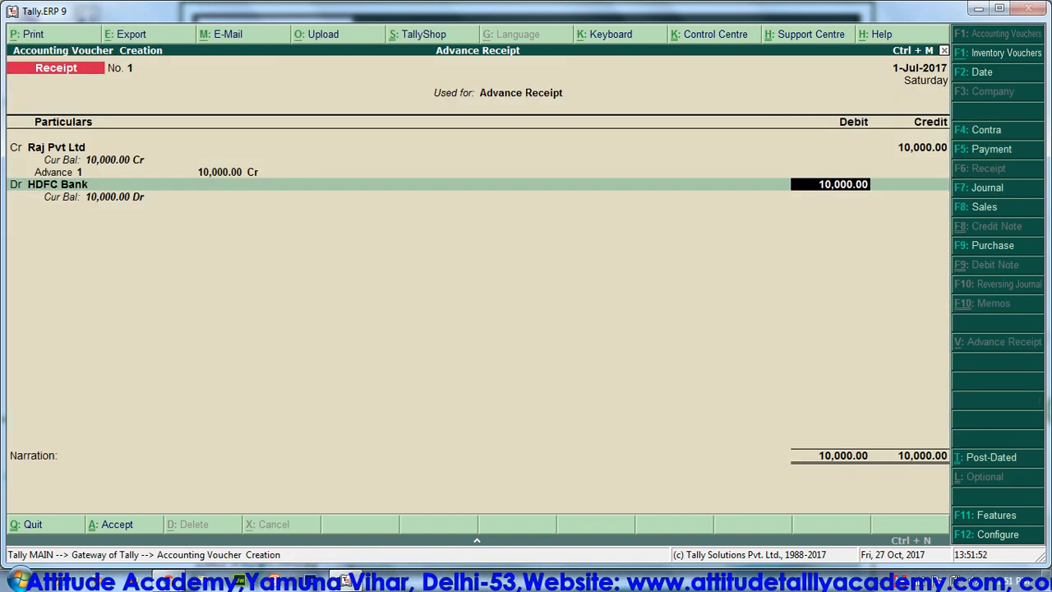
Debit HDFC Bank 10,000 with a Cheque/DD allocation dated 1-Jul-2017, save the receipt voucher and leave voucher entry.
{"action": "key", "text": "Return"}
{"action": "key", "text": "Return"}
{"action": "key", "text": "Return"}
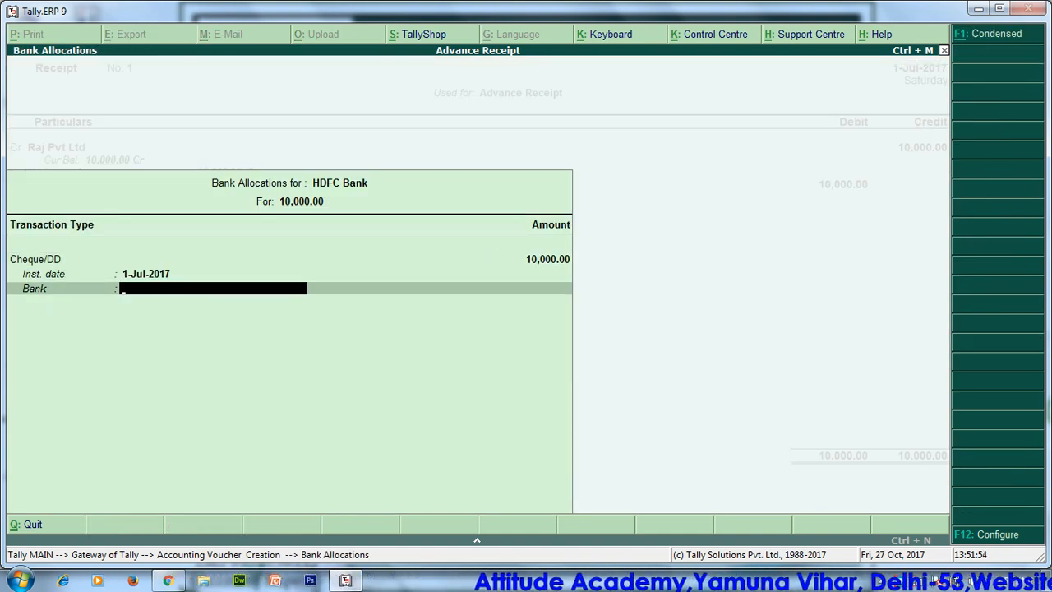
{"action": "key", "text": "Return"}
{"action": "key", "text": "Return"}
{"action": "key", "text": "Return"}
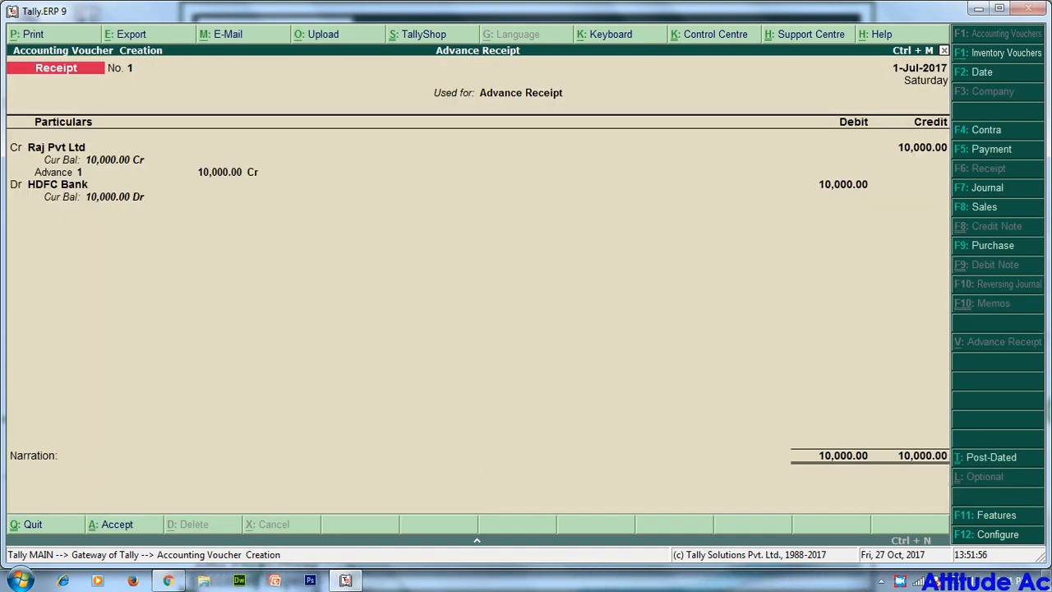
{"action": "key", "text": "Escape"}
{"action": "key", "text": "Return"}
{"action": "key", "text": "Escape"}
{"action": "key", "text": "n"}
Open the Balance Sheet in detailed format and examine Sundry Debtors and Bank Accounts under Current Assets.
{"action": "key", "text": "Down"}
{"action": "key", "text": "Down"}
{"action": "key", "text": "Down"}
{"action": "key", "text": "Down"}
{"action": "key", "text": "Down"}
{"action": "key", "text": "Down"}
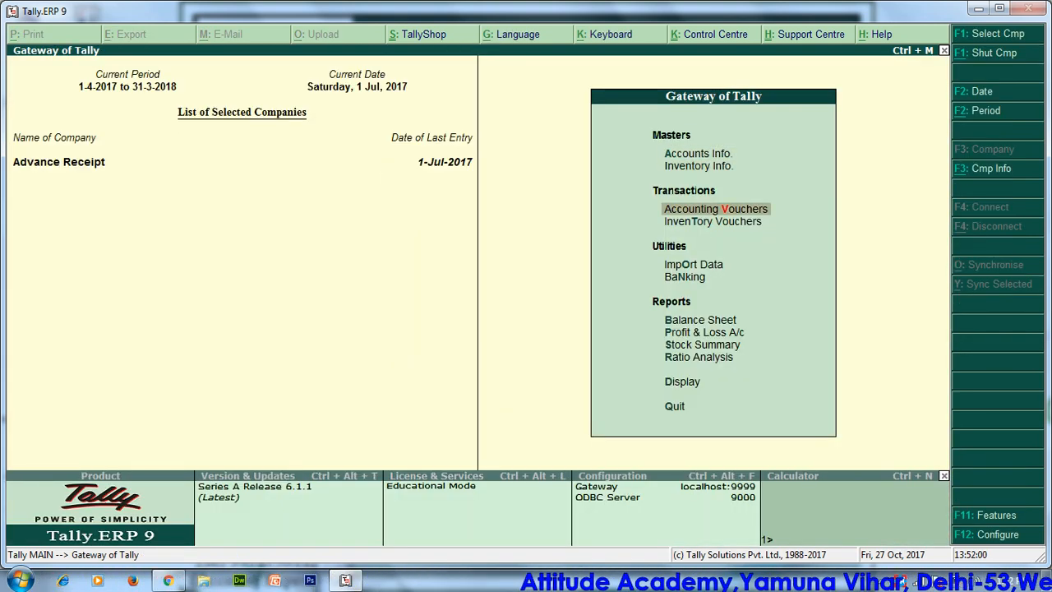
{"action": "key", "text": "Down"}
{"action": "key", "text": "Up"}
{"action": "key", "text": "Return"}
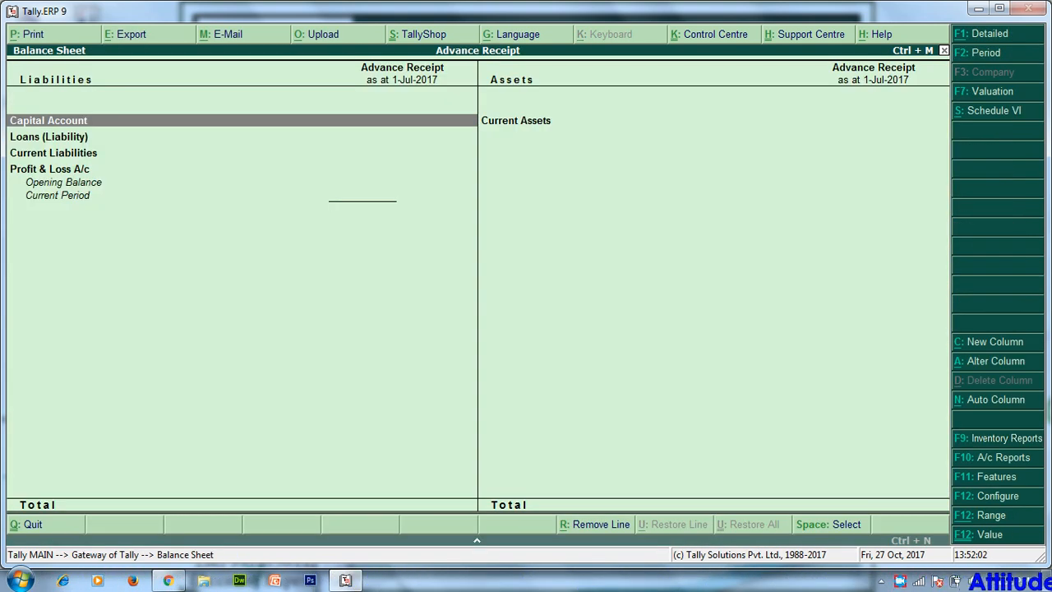
{"action": "key", "text": "alt+F1"}
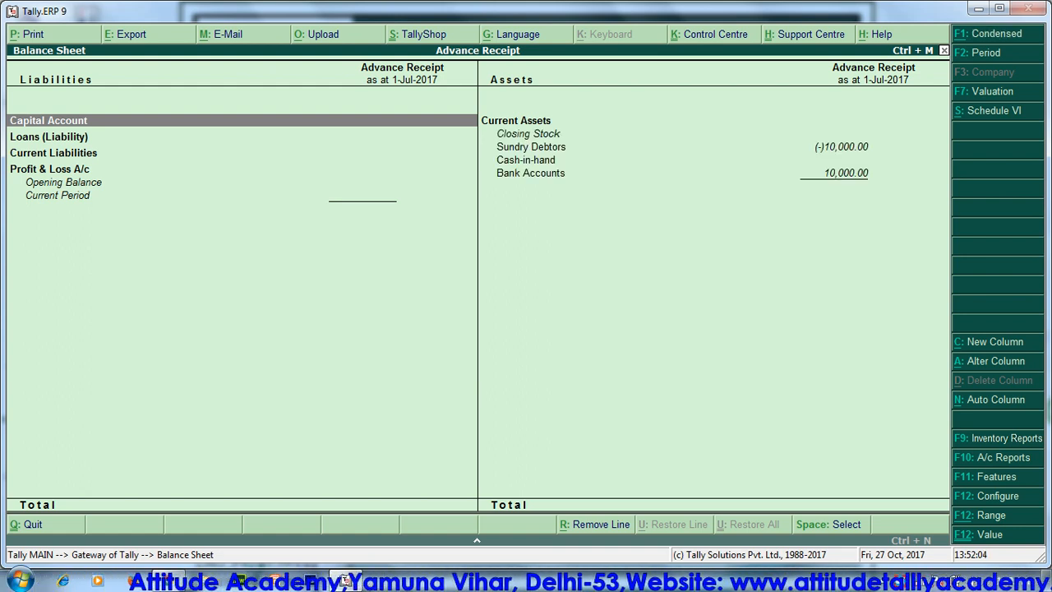
{"action": "key", "text": "Down"}
{"action": "key", "text": "Right"}
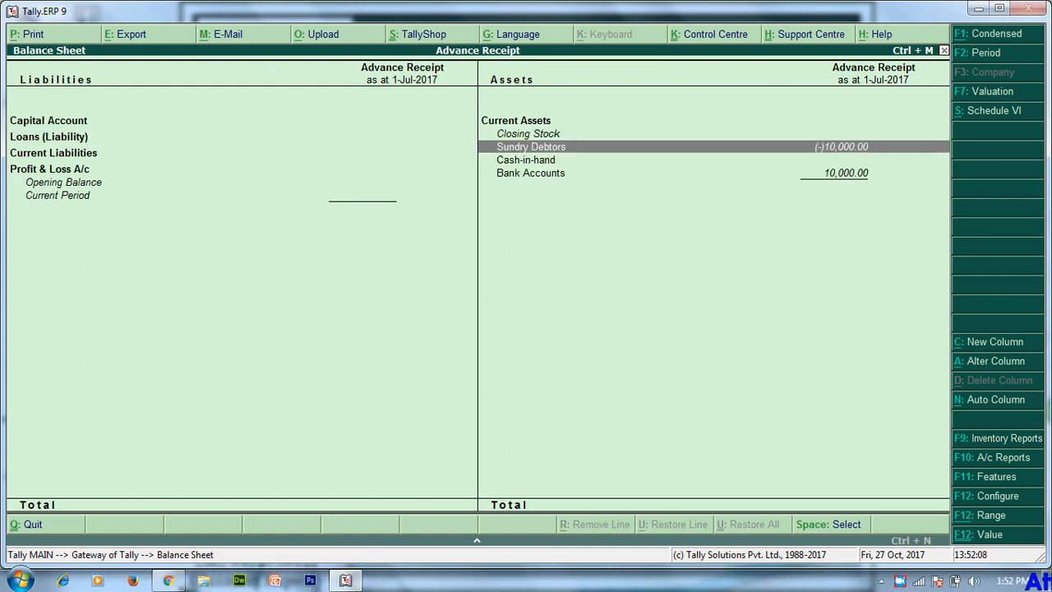
{"action": "key", "text": "Down"}
{"action": "key", "text": "Down"}
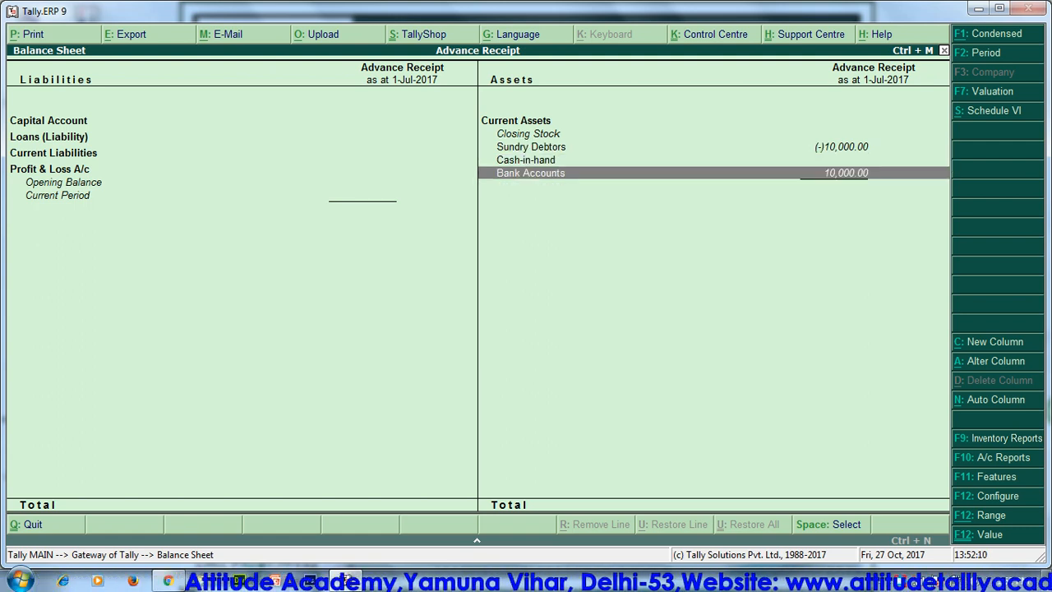
Examine the group summary of Current Liabilities from the Balance Sheet, then return to the Gateway of Tally.
{"action": "key", "text": "Left"}
{"action": "key", "text": "Up"}
{"action": "key", "text": "Up"}
{"action": "key", "text": "Down"}
{"action": "key", "text": "Down"}
{"action": "key", "text": "Up"}
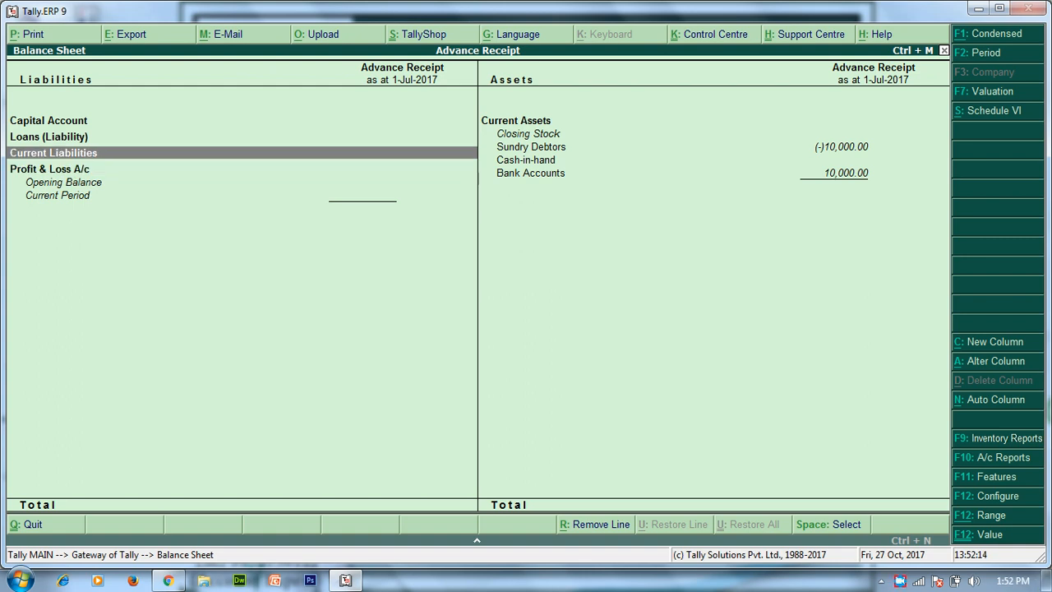
{"action": "key", "text": "Return"}
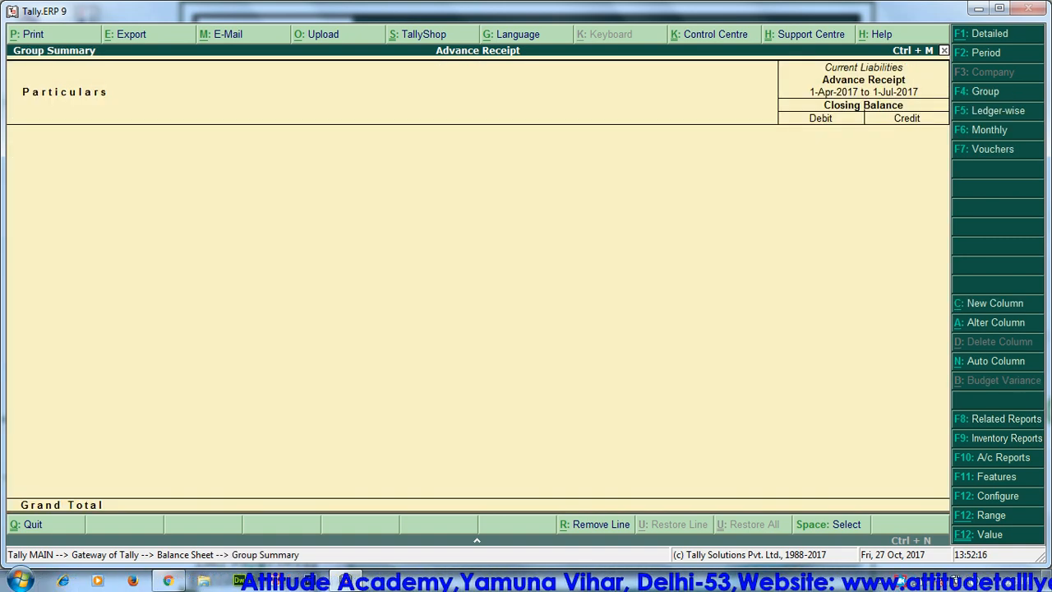
{"action": "key", "text": "Escape"}
{"action": "key", "text": "Escape"}
{"action": "key", "text": "Escape"}
{"action": "key", "text": "Escape"}
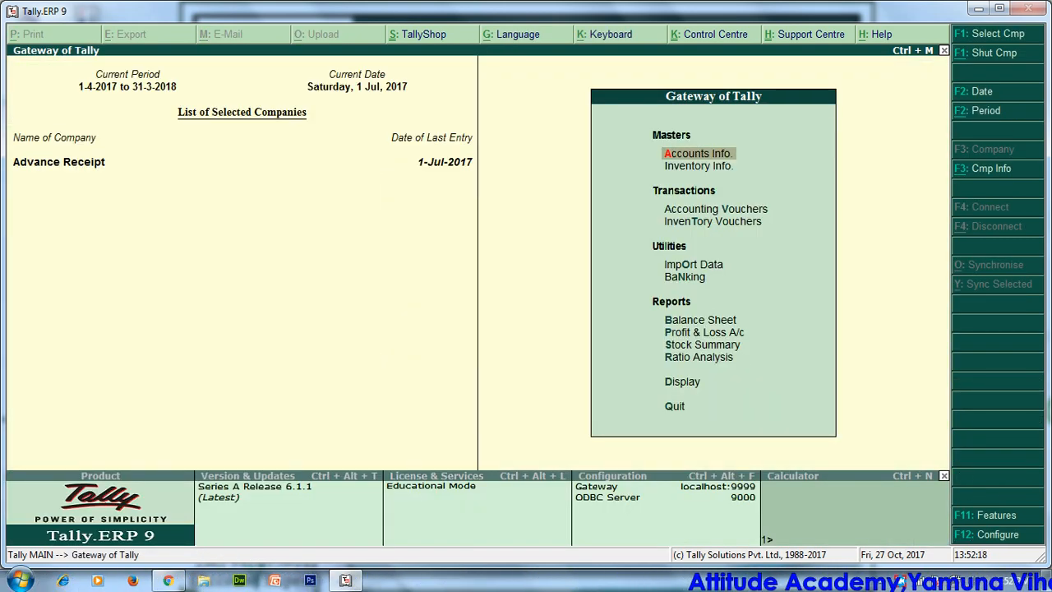
Review the Raj Pvt Ltd advance receipt voucher through the Day Book, then return to the Gateway of Tally.
{"action": "key", "text": "d"}
{"action": "key", "text": "y"}
{"action": "key", "text": "Return"}
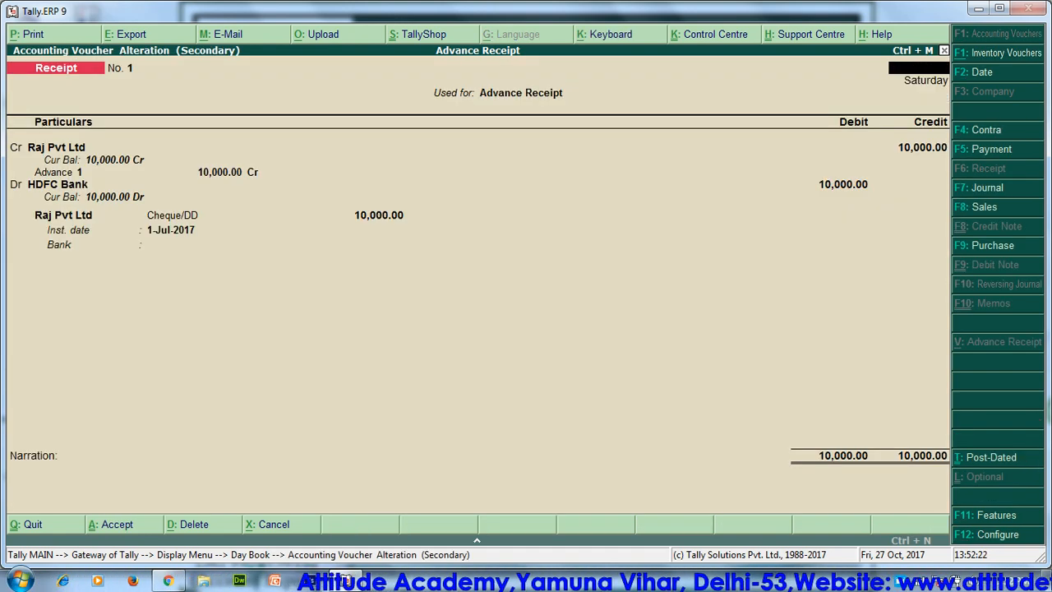
{"action": "key", "text": "Escape"}
{"action": "key", "text": "Escape"}
{"action": "key", "text": "Escape"}
{"action": "key", "text": "Escape"}
{"action": "key", "text": "n"}
Start a sales voucher with po-01 as the reference number.
{"action": "key", "text": "Down"}
{"action": "key", "text": "Down"}
{"action": "key", "text": "Return"}
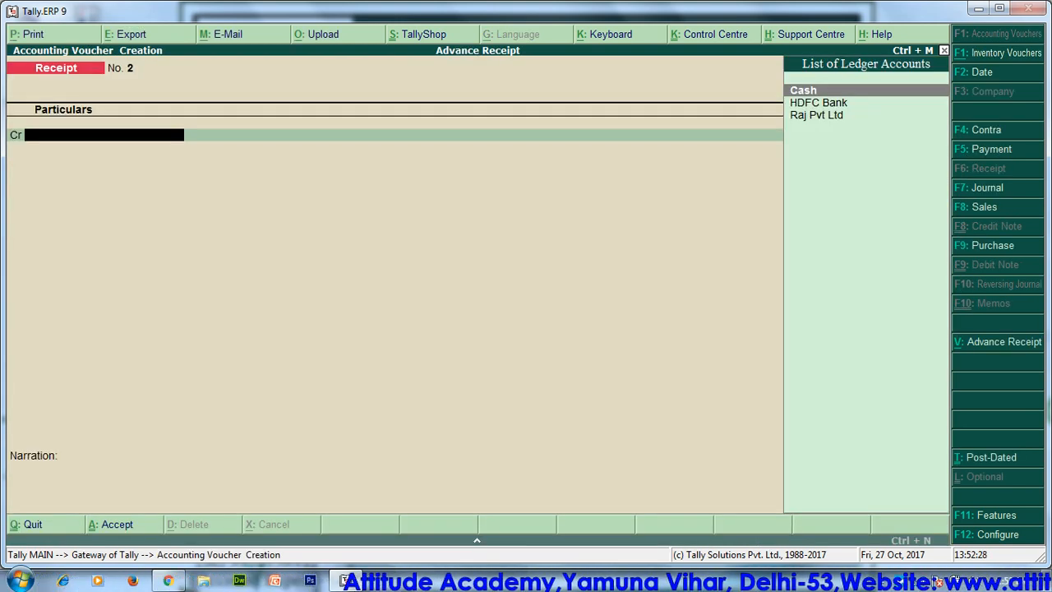
{"action": "key", "text": "F8"}
{"action": "key", "text": "Return"}
{"action": "key", "text": "BackSpace"}
{"action": "type", "text": "01"}
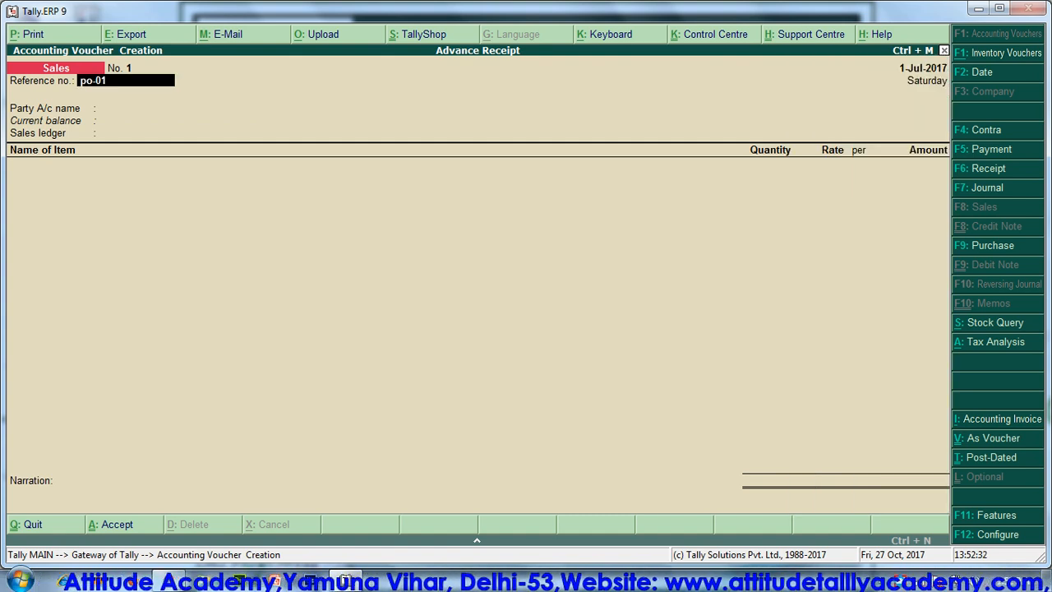
{"action": "key", "text": "Return"}
Select Raj Pvt Ltd as the sales voucher's party and accept the despatch, order and buyer details without changes.
{"action": "key", "text": "Down"}
{"action": "key", "text": "Down"}
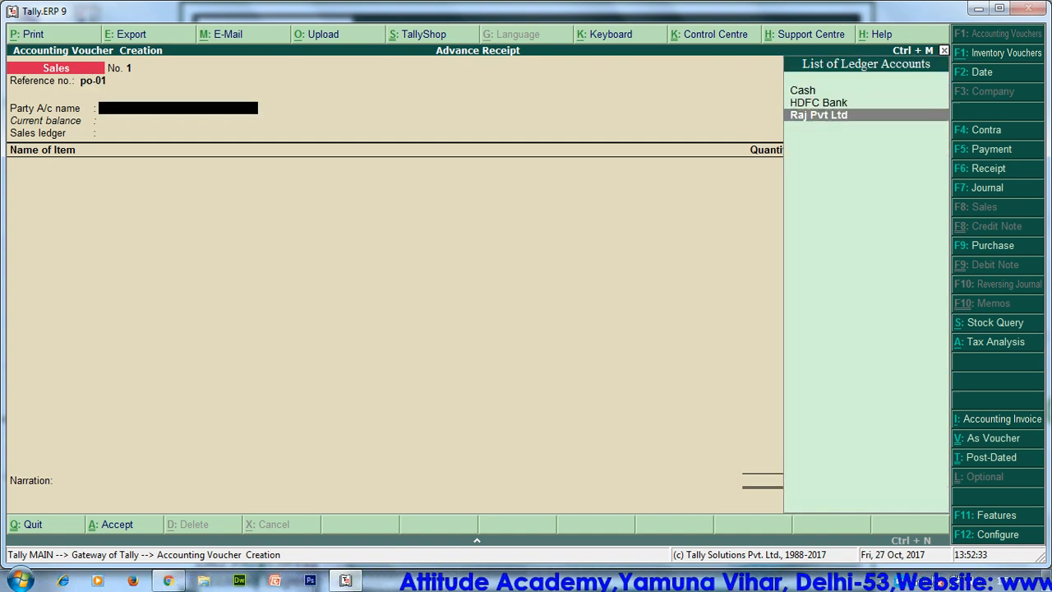
{"action": "key", "text": "Return"}
{"action": "key", "text": "Return"}
{"action": "key", "text": "Return"}
{"action": "key", "text": "Return"}
{"action": "key", "text": "Return"}
{"action": "key", "text": "Return"}
{"action": "key", "text": "Return"}
{"action": "key", "text": "Return"}
{"action": "key", "text": "Return"}
{"action": "key", "text": "Return"}
{"action": "key", "text": "Return"}
{"action": "key", "text": "Return"}
{"action": "key", "text": "Return"}
{"action": "key", "text": "Return"}
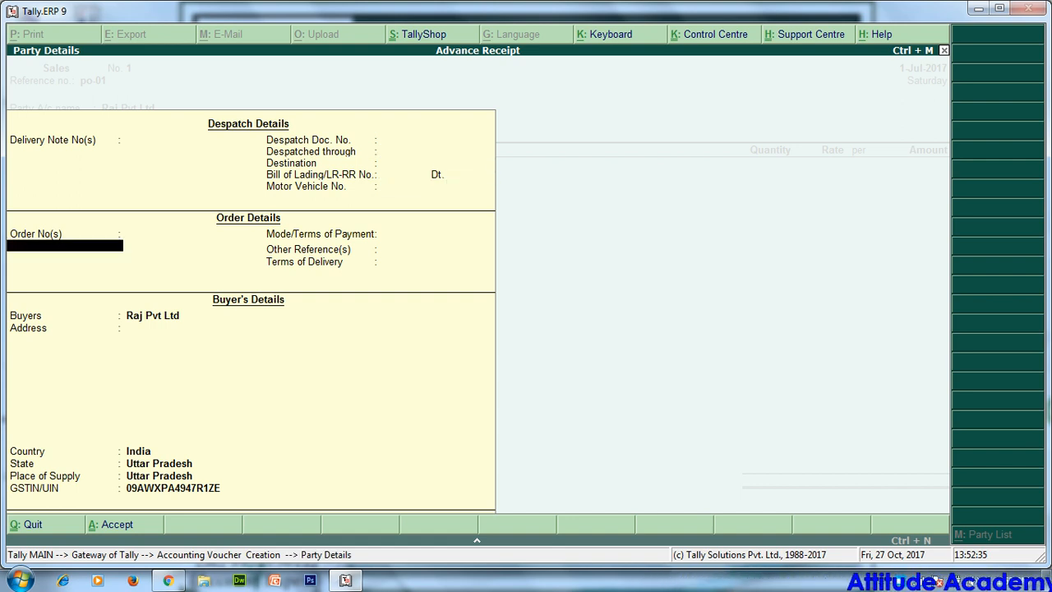
{"action": "key", "text": "Return"}
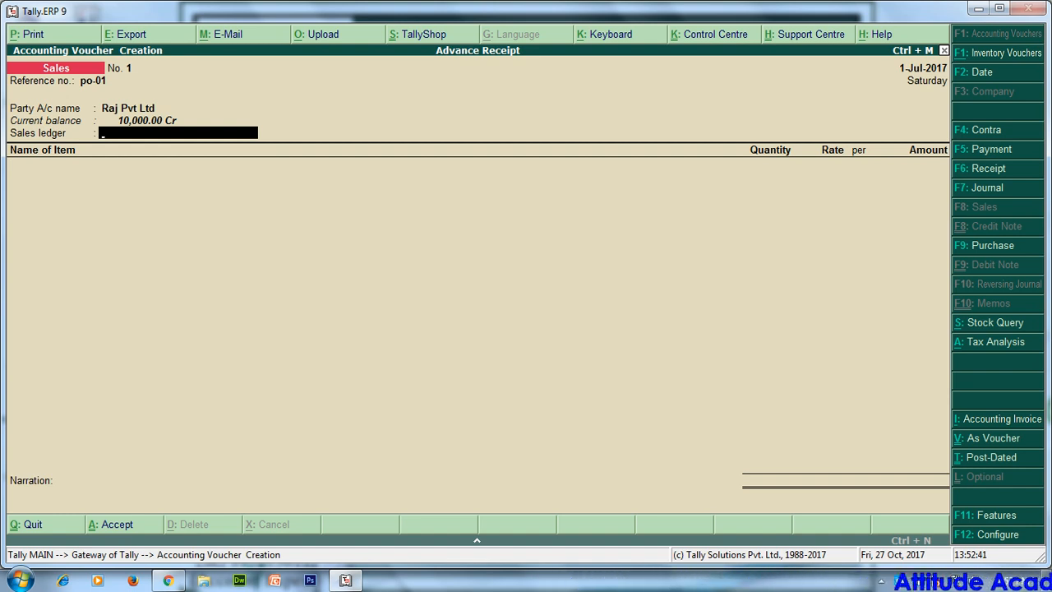
Create a new sales ledger named Sale and place it under Sales Accounts.
{"action": "key", "text": "alt+c"}
{"action": "type", "text": "Sae"}
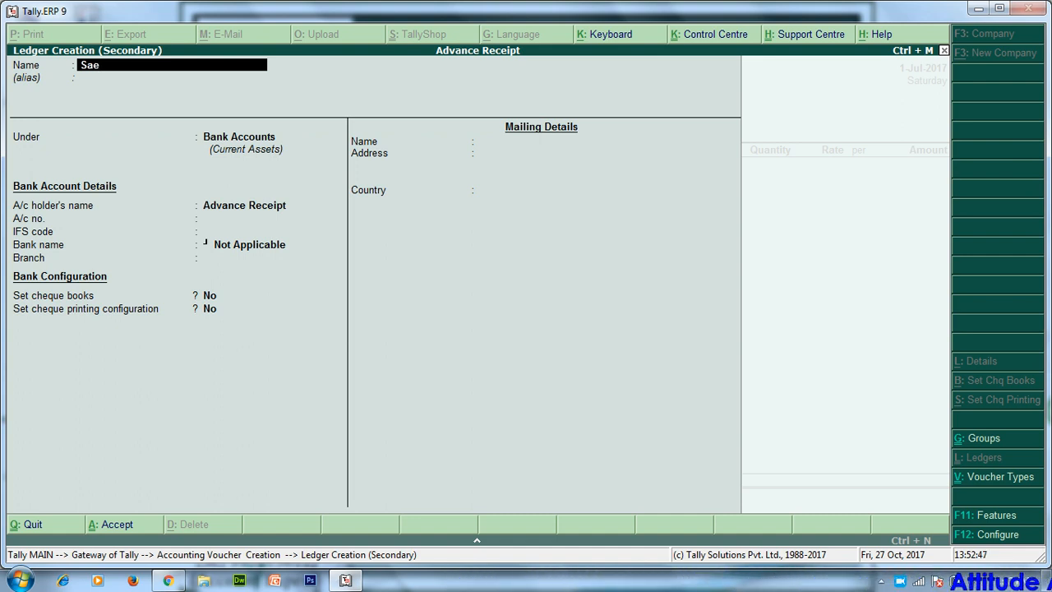
{"action": "key", "text": "BackSpace"}
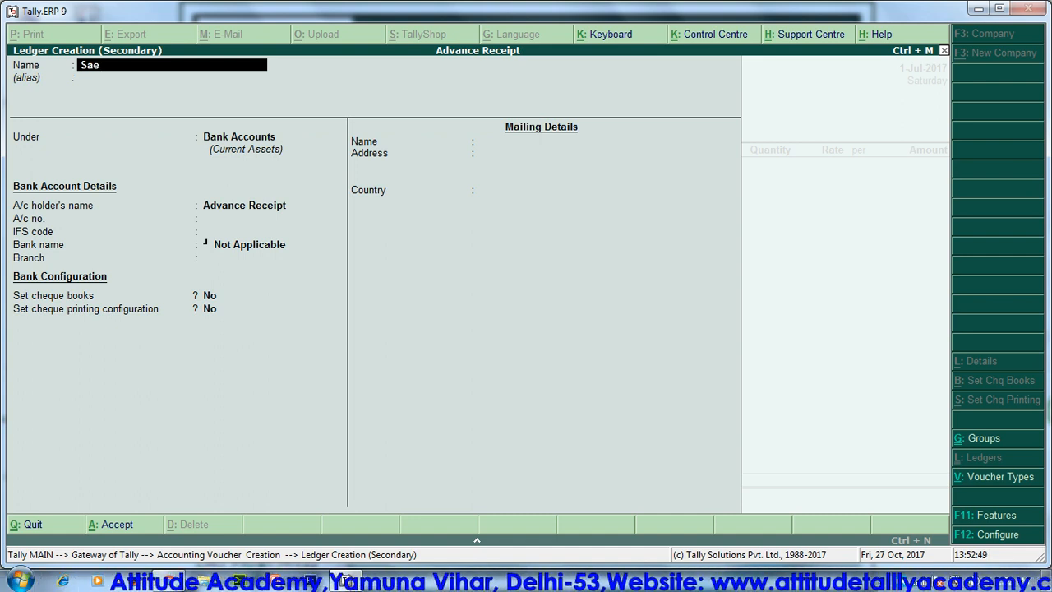
{"action": "key", "text": "Return"}
{"action": "key", "text": "Return"}
{"action": "type", "text": "Sa"}
{"action": "key", "text": "Return"}
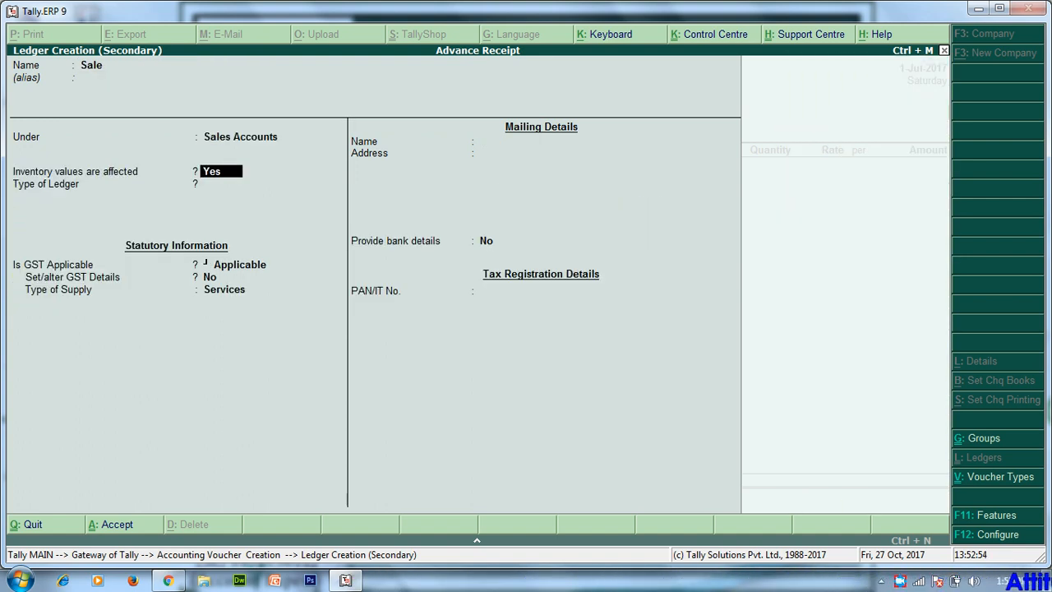
Keep the Sale ledger's inventory setting, GST applicability and Services supply type, save it, and accept the tax classification details.
{"action": "key", "text": "Return"}
{"action": "key", "text": "Return"}
{"action": "key", "text": "Return"}
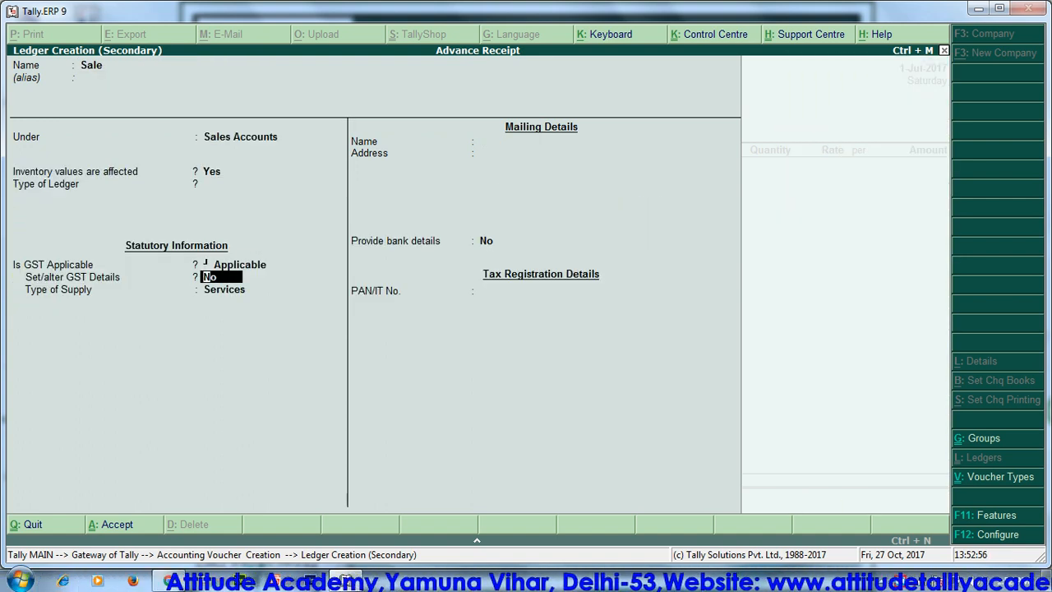
{"action": "key", "text": "Return"}
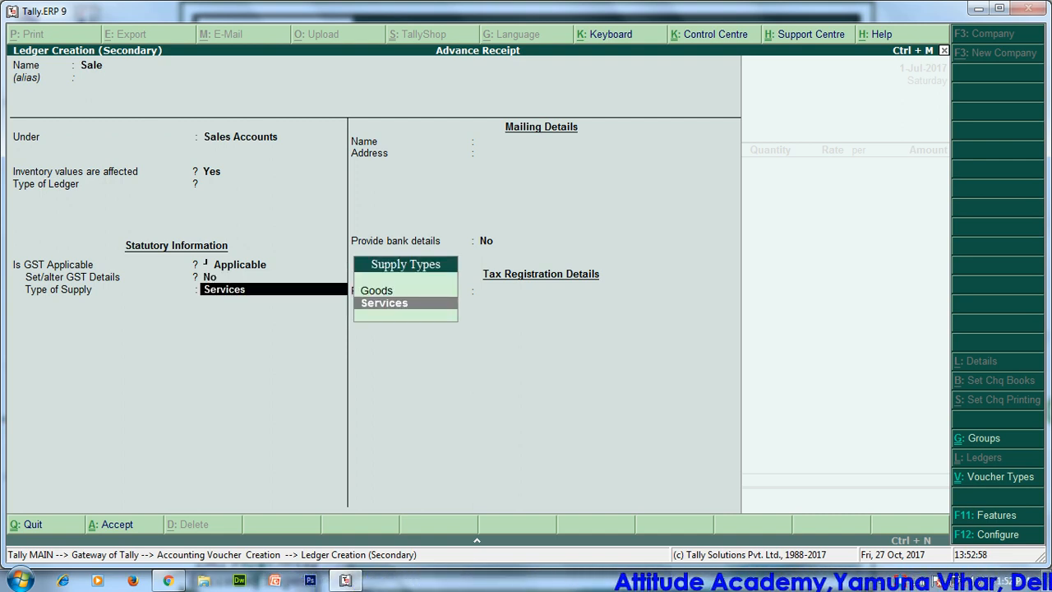
{"action": "key", "text": "Return"}
{"action": "key", "text": "ctrl+a"}
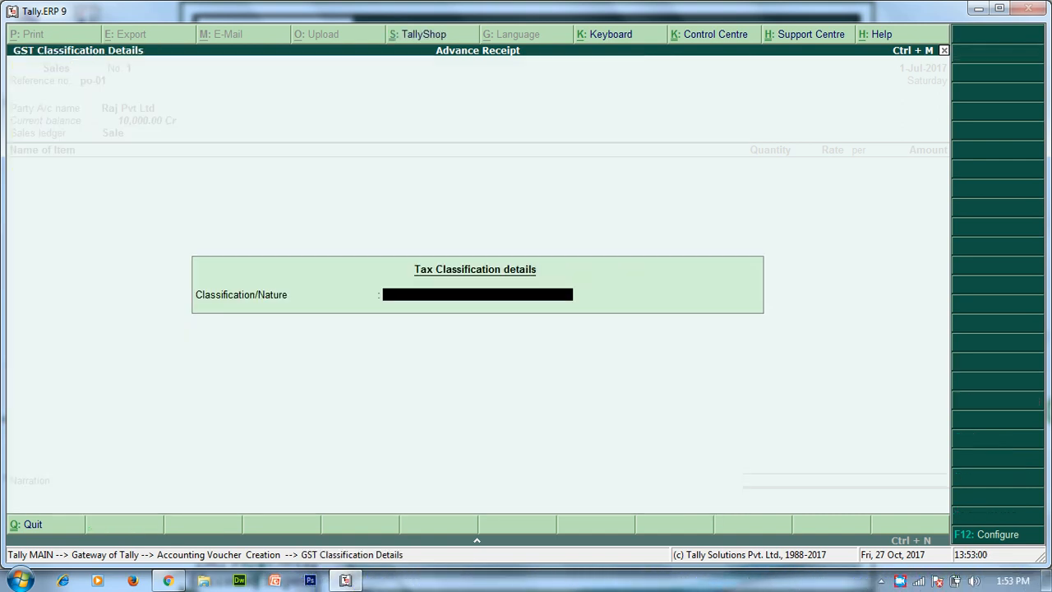
{"action": "key", "text": "Return"}
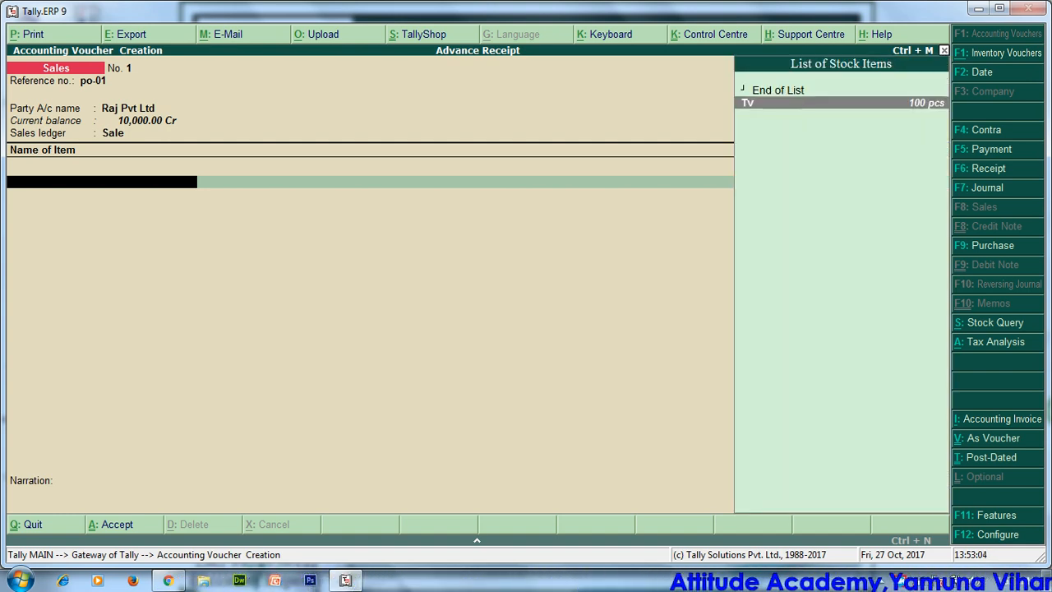
Add the stock item Tv to the sales voucher with a quantity of 10 pcs at a rate of 1,000.
{"action": "key", "text": "Return"}
{"action": "key", "text": "Return"}
{"action": "type", "text": "10"}
{"action": "key", "text": "Return"}
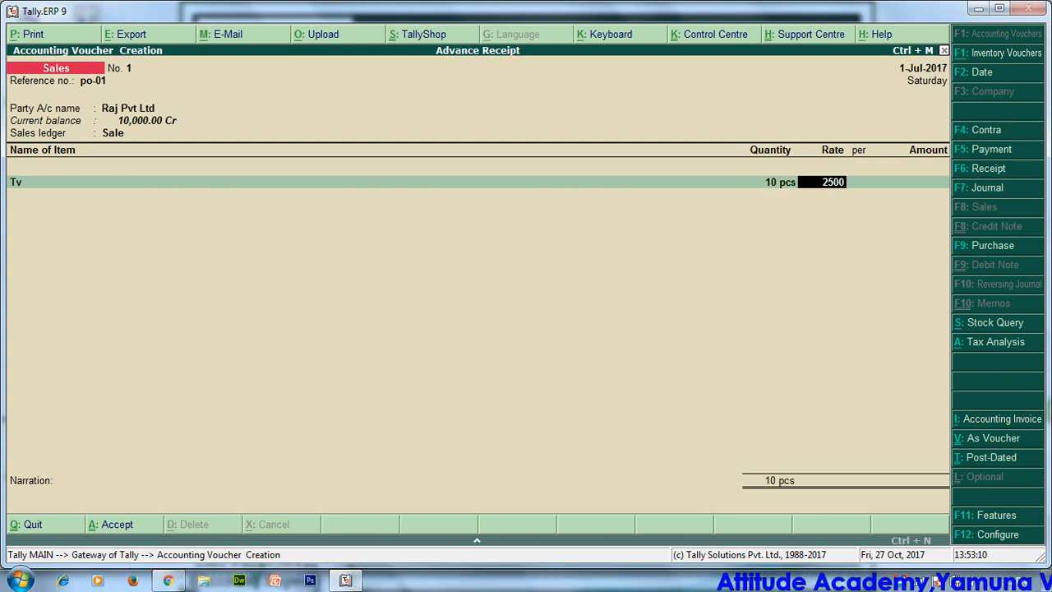
{"action": "type", "text": "100000.00"}
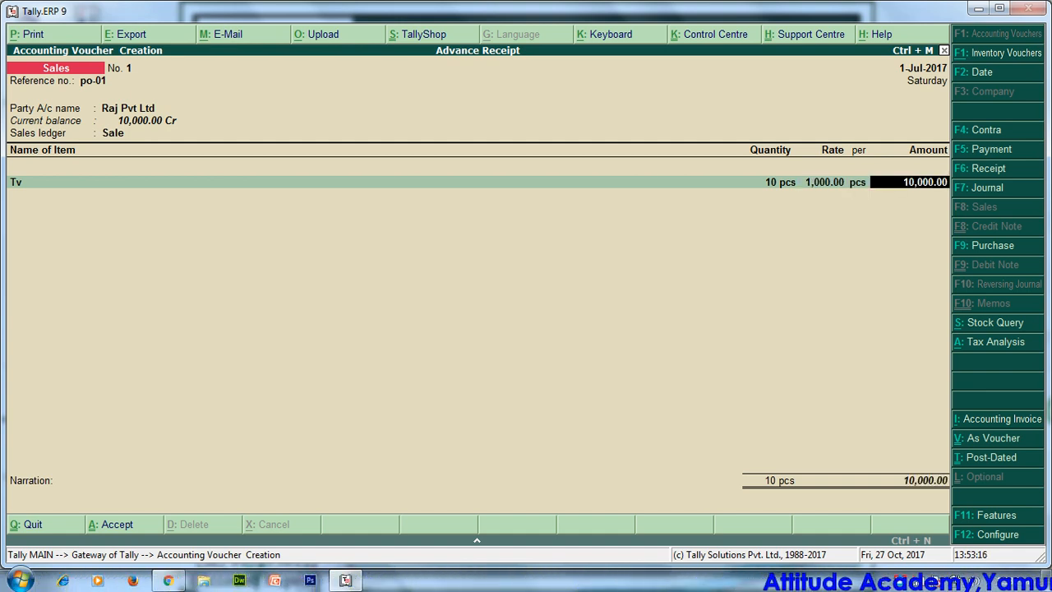
{"action": "key", "text": "Return"}
{"action": "key", "text": "Return"}
Create a new ledger named CGST from the sales voucher and place it under Duties & Taxes.
{"action": "key", "text": "alt+c"}
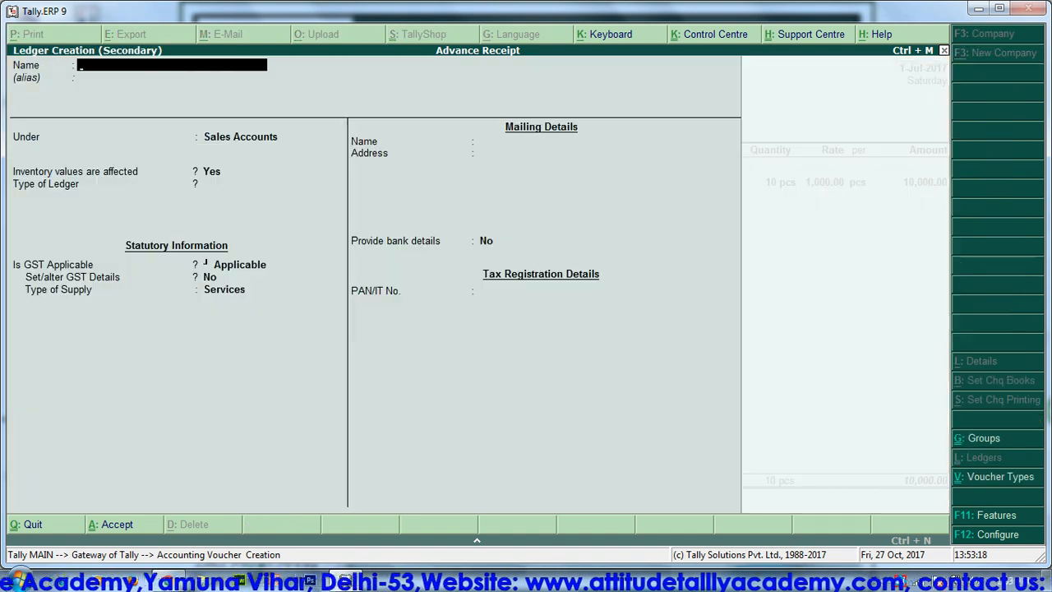
{"action": "type", "text": "CGST"}
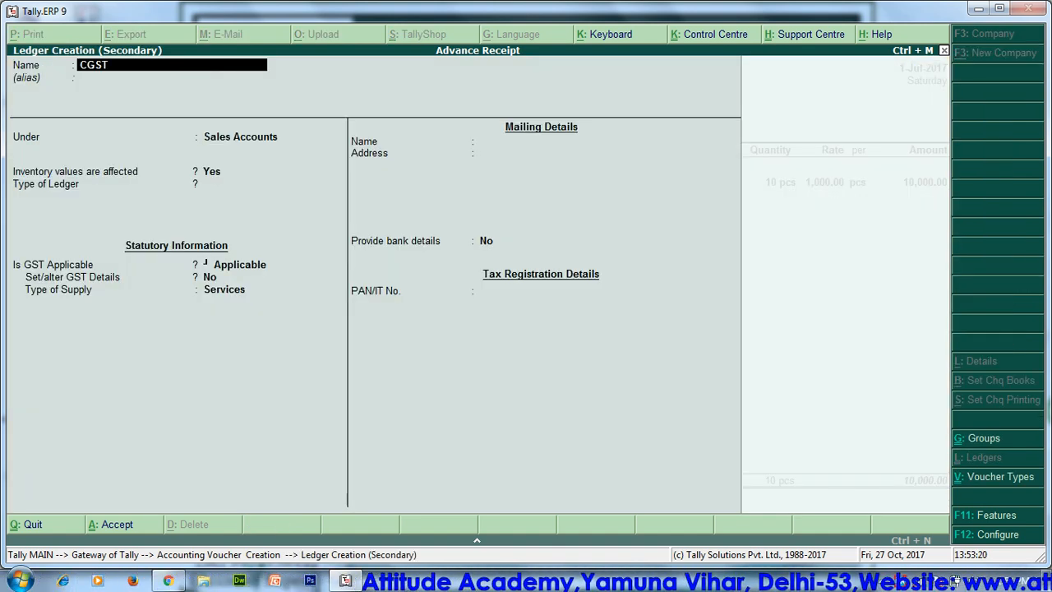
{"action": "key", "text": "Return"}
{"action": "type", "text": "D"}
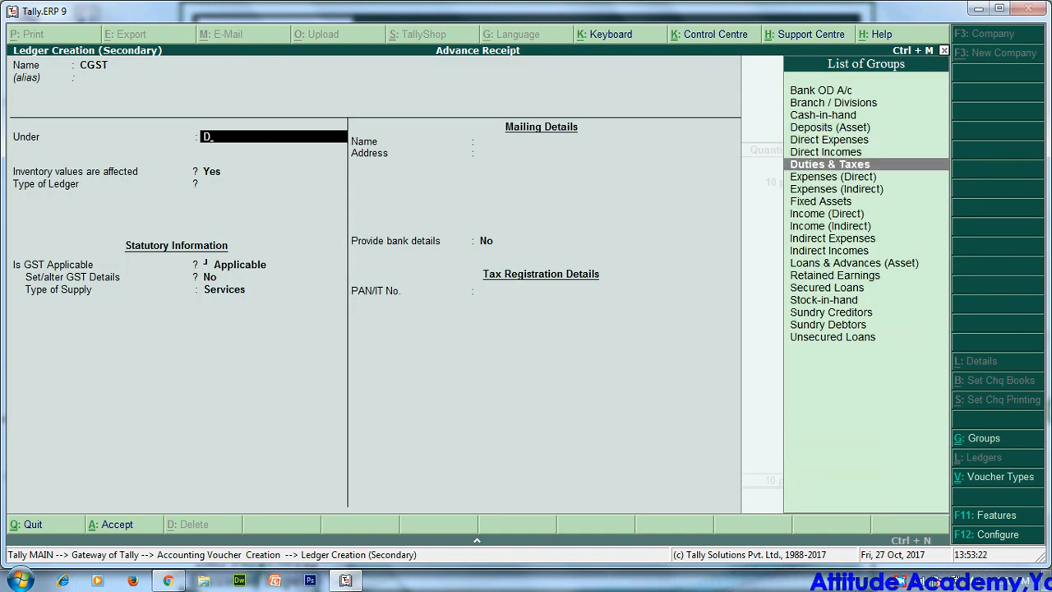
{"action": "key", "text": "Return"}
Set the CGST ledger's duty type to GST and tax type to Central Tax, save it, and accept its voucher line without a description.
{"action": "key", "text": "Up"}
{"action": "key", "text": "Return"}
{"action": "key", "text": "Down"}
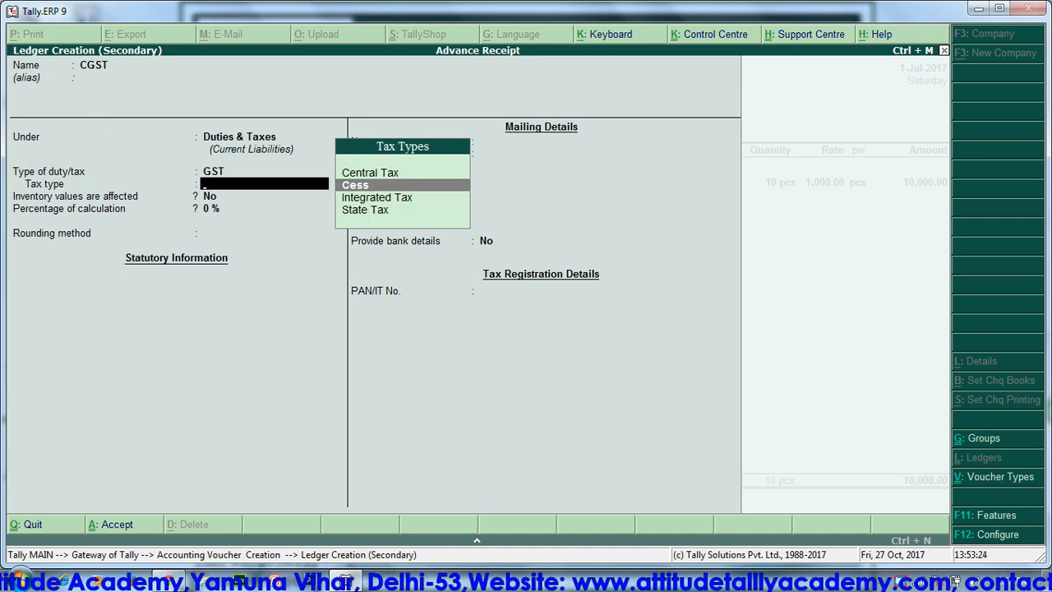
{"action": "key", "text": "Up"}
{"action": "key", "text": "Return"}
{"action": "key", "text": "Return"}
{"action": "key", "text": "Return"}
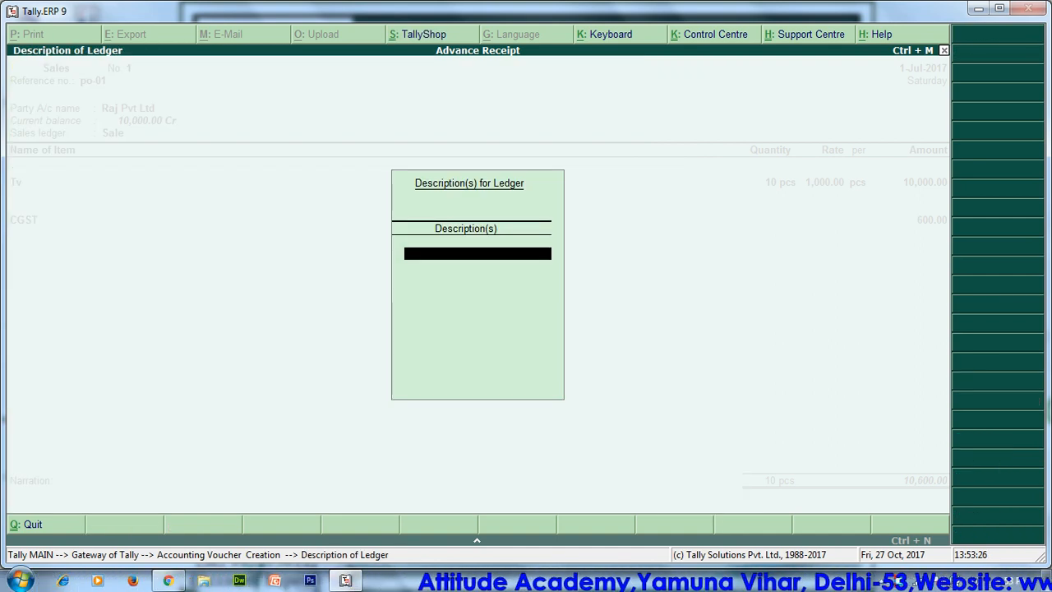
{"action": "key", "text": "Return"}
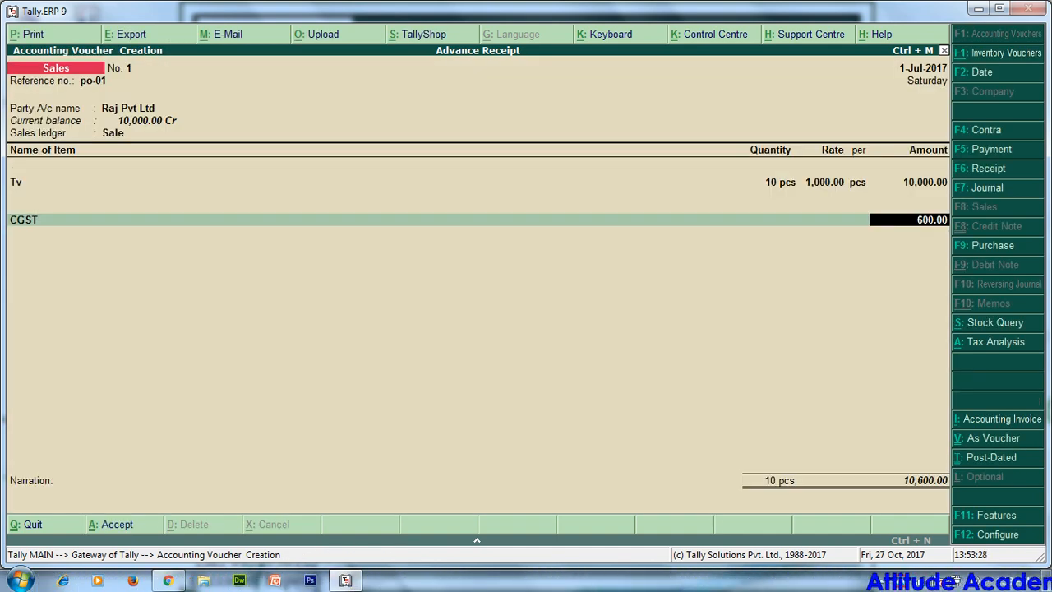
{"action": "key", "text": "Return"}
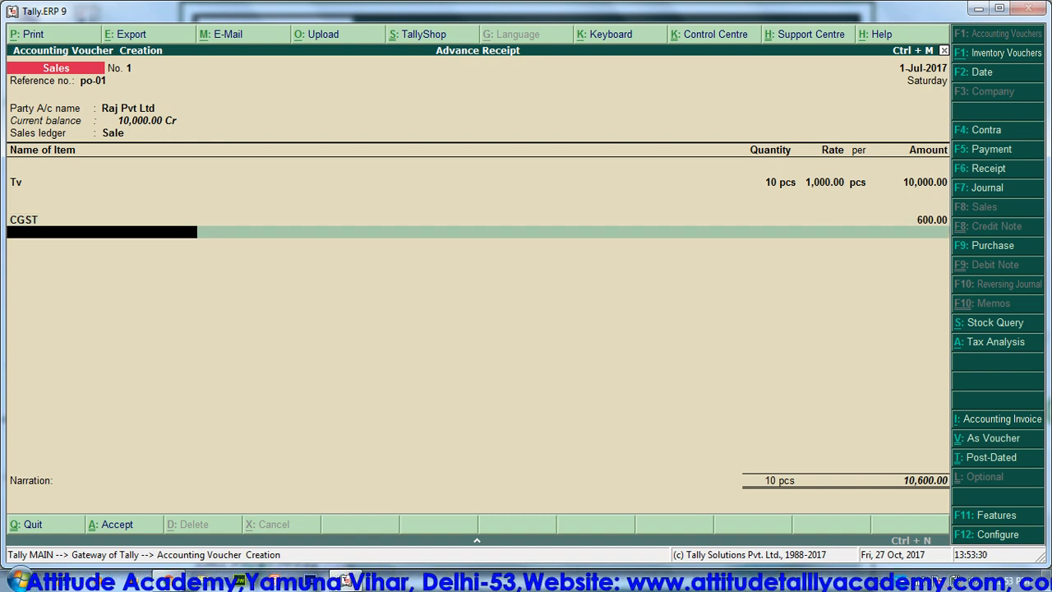
Create a new ledger named SGST from the sales voucher and place it under Duties & Taxes.
{"action": "key", "text": "alt+c"}
{"action": "type", "text": "SGST"}
{"action": "key", "text": "Return"}
{"action": "key", "text": "Return"}
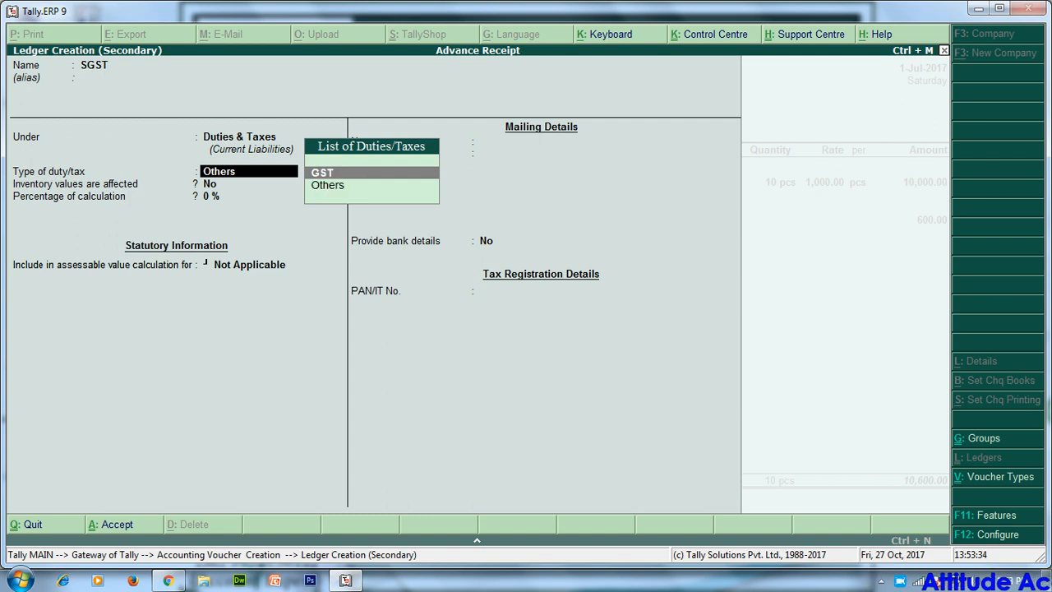
Set the SGST ledger's duty type to GST and tax type to State Tax, save it, and accept its voucher line.
{"action": "key", "text": "Return"}
{"action": "key", "text": "Down"}
{"action": "key", "text": "Down"}
{"action": "key", "text": "Return"}
{"action": "key", "text": "Return"}
{"action": "key", "text": "Return"}
{"action": "key", "text": "Return"}
{"action": "key", "text": "Return"}
{"action": "key", "text": "Return"}
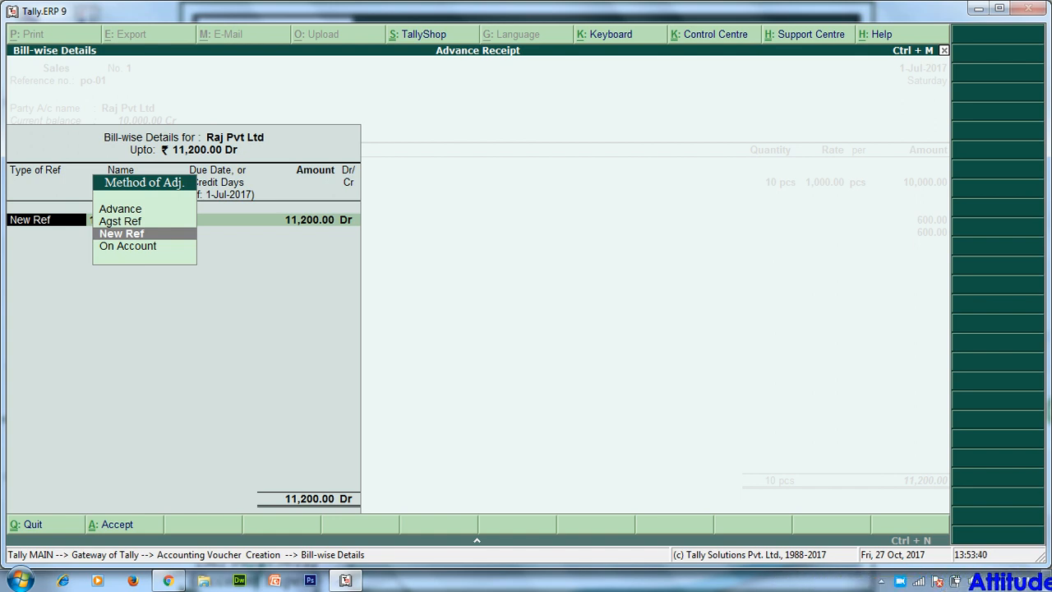
Set the sales voucher's date to 2-Jul-2017.
{"action": "key", "text": "Return"}
{"action": "key", "text": "Return"}
{"action": "key", "text": "Return"}
{"action": "key", "text": "Return"}
{"action": "key", "text": "F2"}
{"action": "key", "text": "Return"}
Accept the party, despatch, order and buyer details and the Sale ledger again without changes.
{"action": "key", "text": "Return"}
{"action": "key", "text": "Return"}
{"action": "key", "text": "Return"}
{"action": "key", "text": "Return"}
{"action": "key", "text": "Return"}
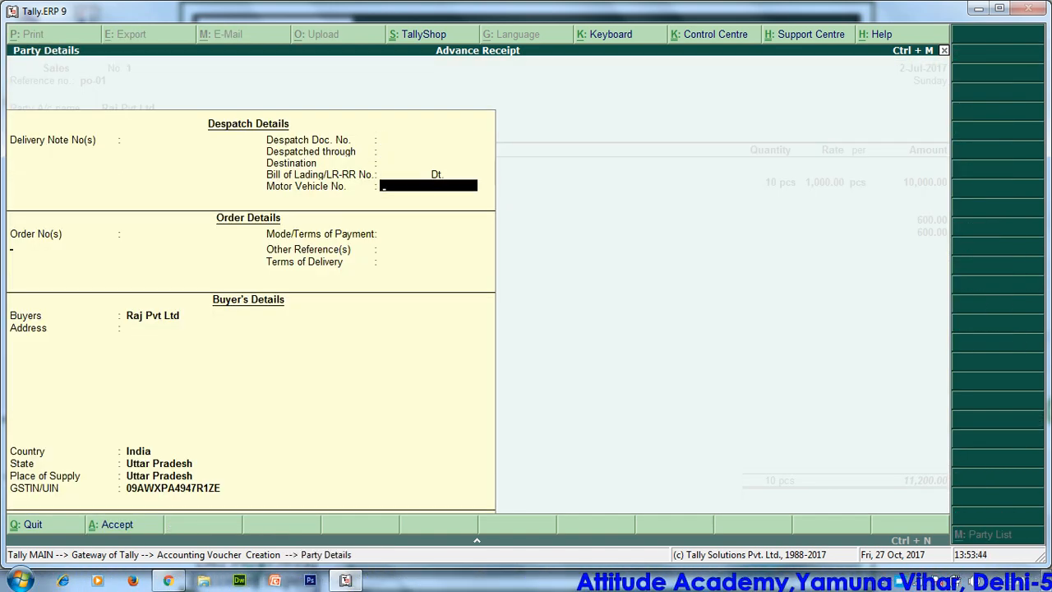
{"action": "key", "text": "Return"}
{"action": "key", "text": "Return"}
{"action": "key", "text": "Return"}
{"action": "key", "text": "Return"}
{"action": "key", "text": "Return"}
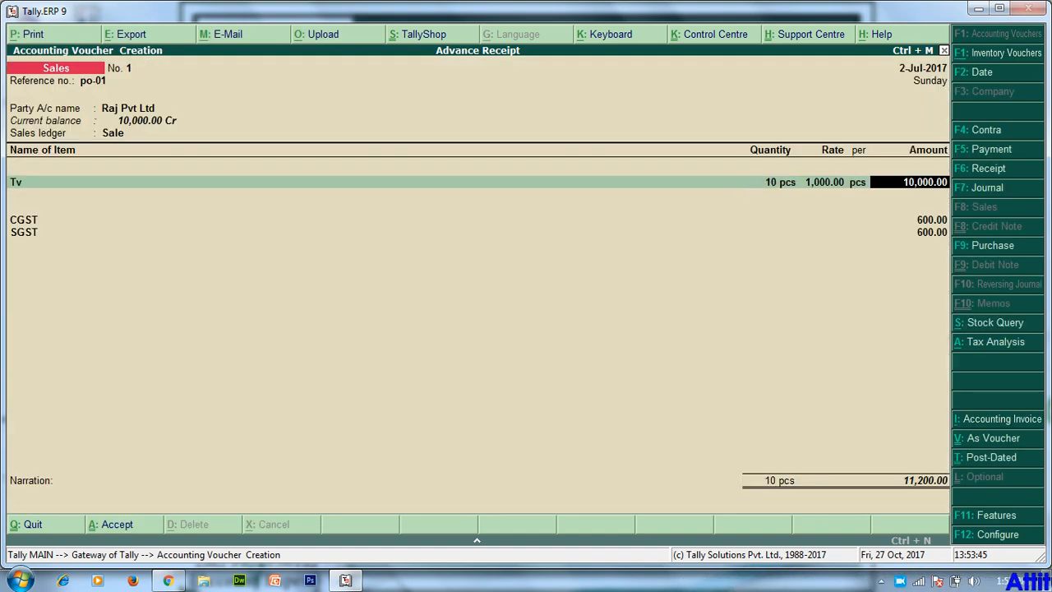
Keep the Tv line unchanged, then go back from the CGST line to the tax classification details.
{"action": "key", "text": "Return"}
{"action": "key", "text": "Return"}
{"action": "key", "text": "Return"}
{"action": "key", "text": "Return"}
{"action": "key", "text": "Up"}
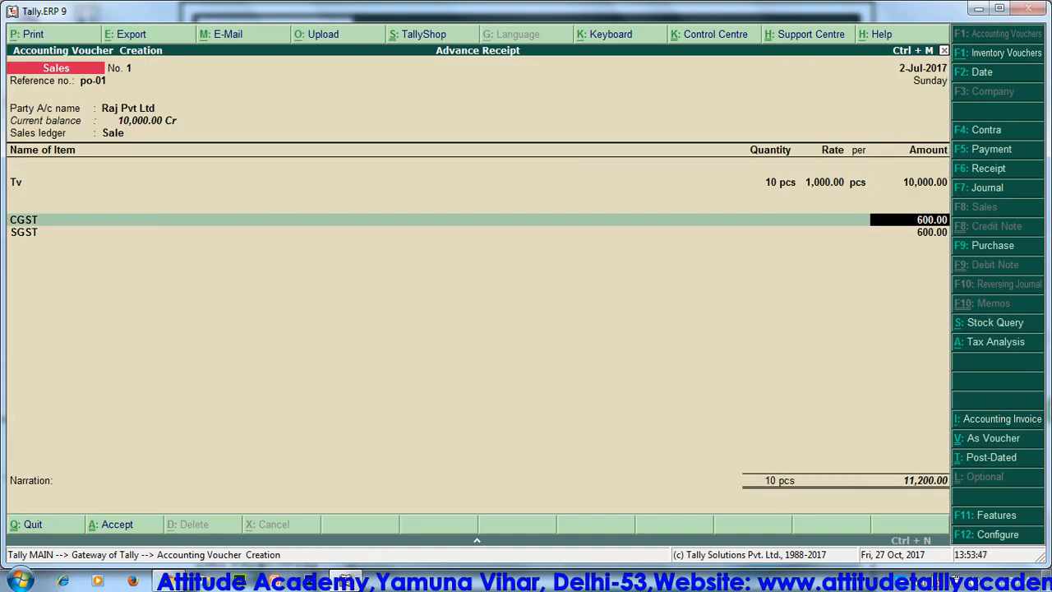
{"action": "key", "text": "BackSpace"}
{"action": "key", "text": "BackSpace"}
{"action": "key", "text": "BackSpace"}
{"action": "key", "text": "BackSpace"}
{"action": "key", "text": "BackSpace"}
{"action": "key", "text": "BackSpace"}
{"action": "key", "text": "BackSpace"}
{"action": "key", "text": "Return"}
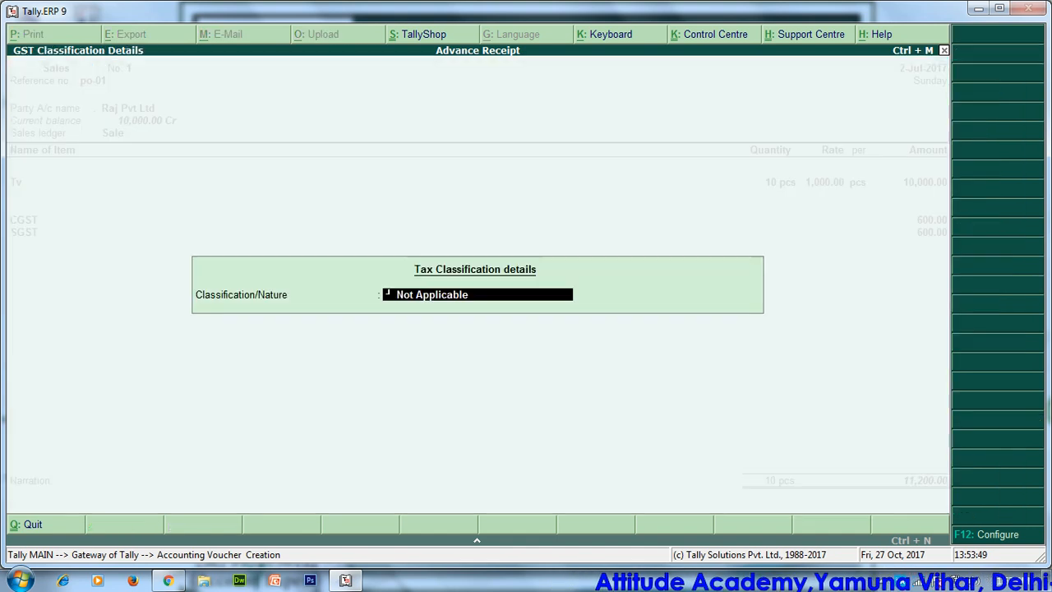
Accept the sales voucher's remaining details and its item and tax lines again to reach Raj Pvt Ltd's bill-wise details.
{"action": "key", "text": "BackSpace"}
{"action": "key", "text": "Down"}
{"action": "key", "text": "Down"}
{"action": "key", "text": "Down"}
{"action": "key", "text": "Down"}
{"action": "key", "text": "Down"}
{"action": "key", "text": "Down"}
{"action": "key", "text": "Down"}
{"action": "key", "text": "Down"}
{"action": "key", "text": "Down"}
{"action": "key", "text": "Down"}
{"action": "key", "text": "Down"}
{"action": "key", "text": "Down"}
{"action": "key", "text": "Return"}
{"action": "key", "text": "Return"}
{"action": "key", "text": "Return"}
{"action": "key", "text": "Return"}
{"action": "key", "text": "Return"}
{"action": "key", "text": "Return"}
{"action": "key", "text": "Return"}
{"action": "key", "text": "Return"}
{"action": "key", "text": "Return"}
{"action": "key", "text": "Return"}
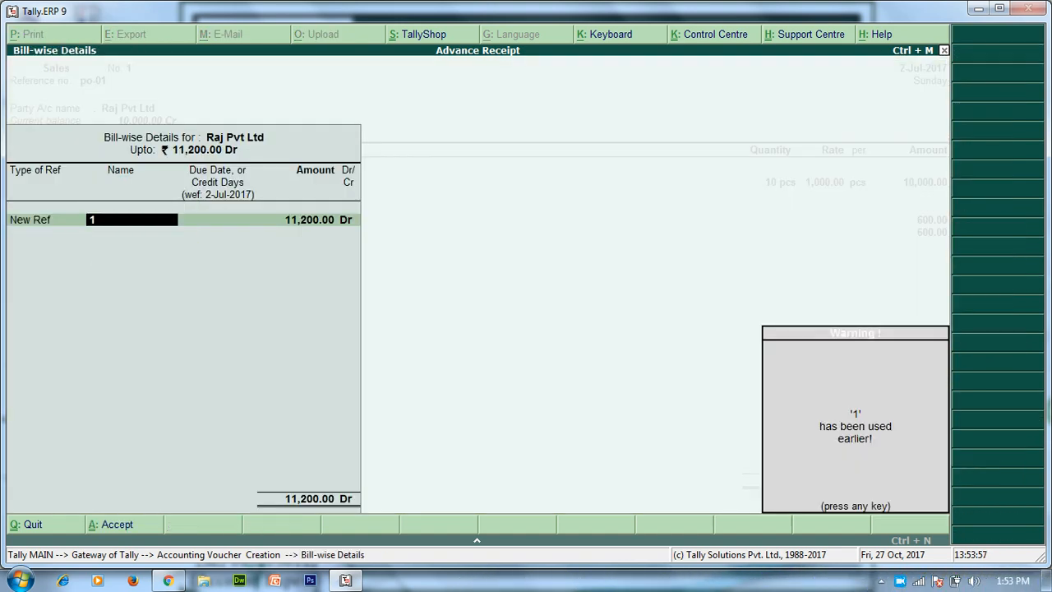
Change the first bill-wise entry for Raj Pvt Ltd to Advance reference 1 with an amount of 10,000 Dr.
{"action": "key", "text": "Return"}
{"action": "key", "text": "BackSpace"}
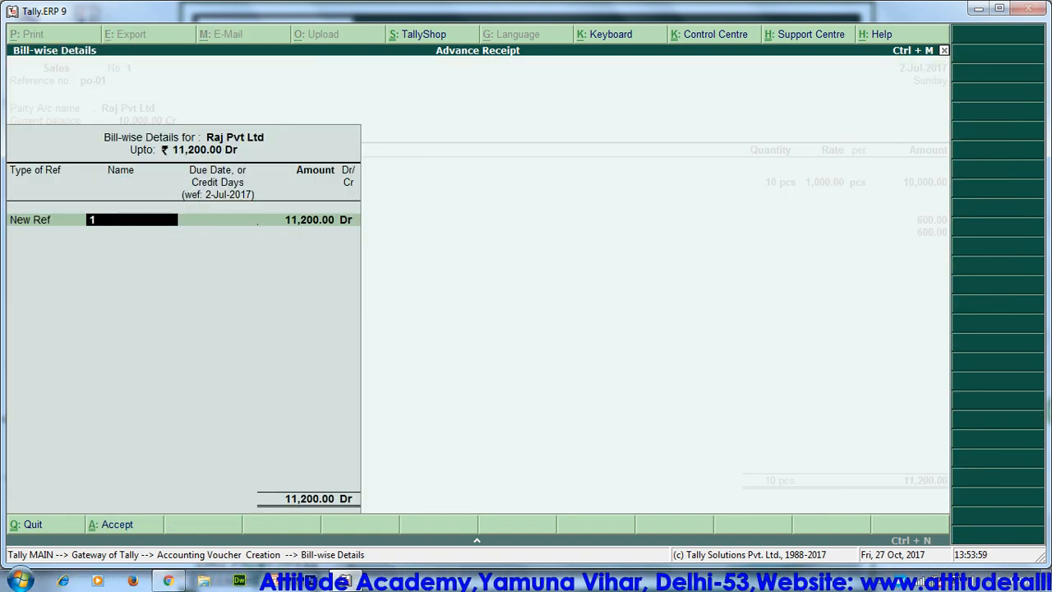
{"action": "key", "text": "BackSpace"}
{"action": "key", "text": "Return"}
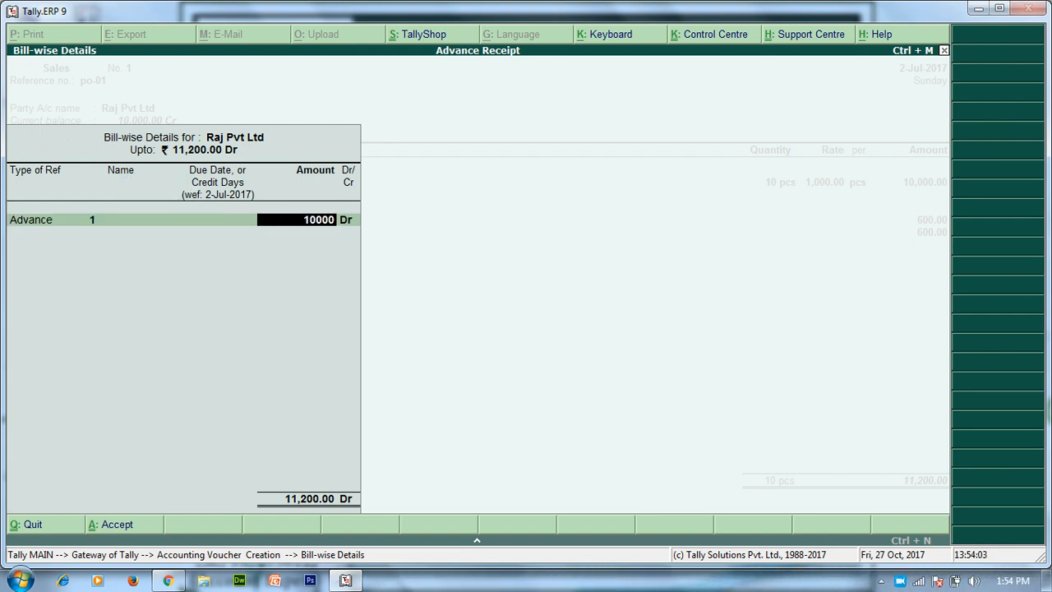
{"action": "key", "text": "Return"}
{"action": "key", "text": "Return"}
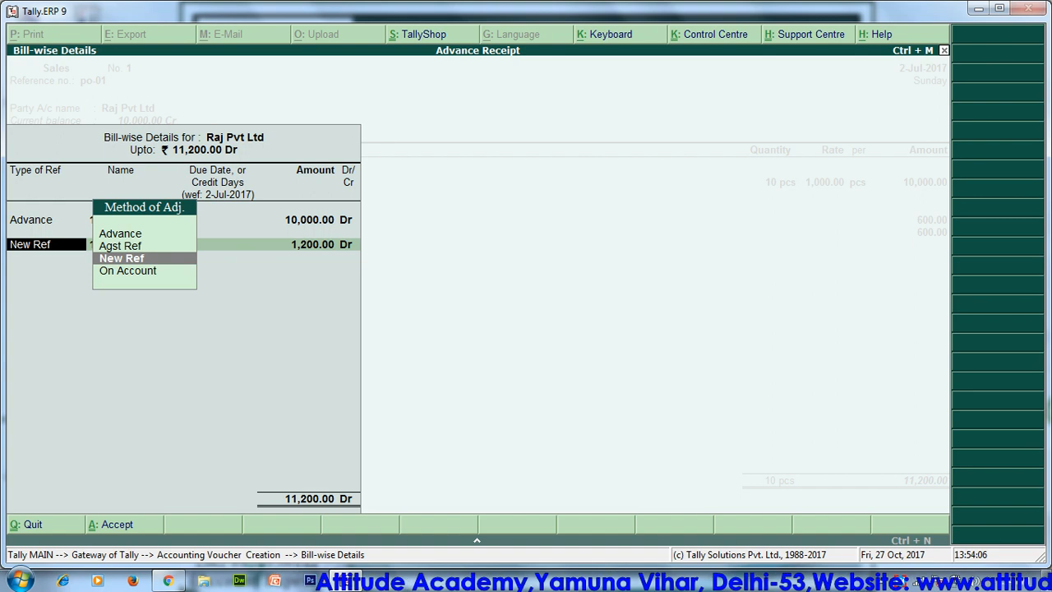
Allocate the remaining 1,200 Dr to New Ref 2 and save the sales voucher.
{"action": "key", "text": "Return"}
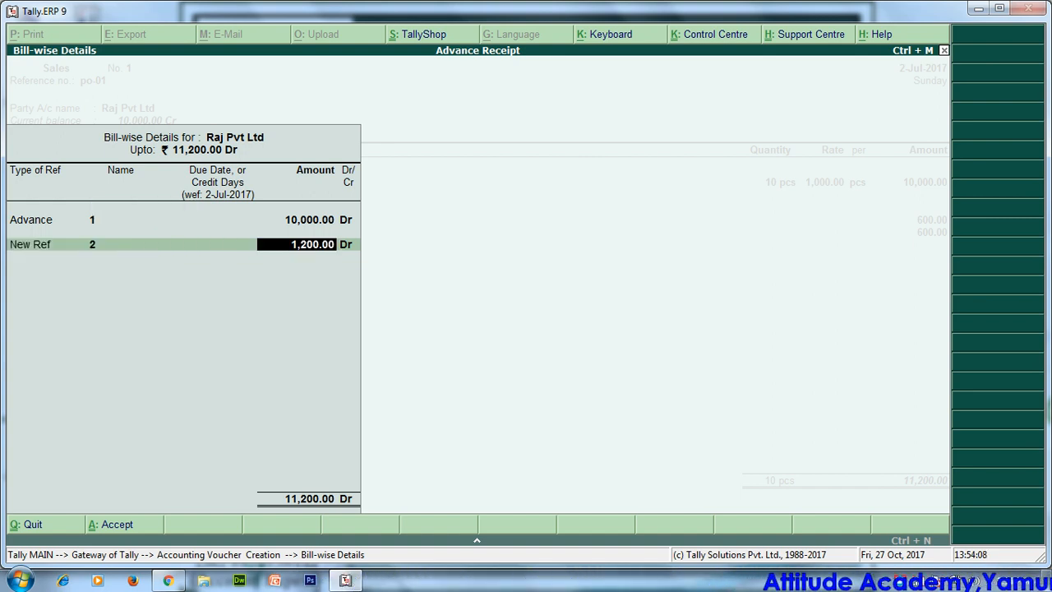
{"action": "key", "text": "Return"}
{"action": "key", "text": "Return"}
{"action": "key", "text": "Return"}
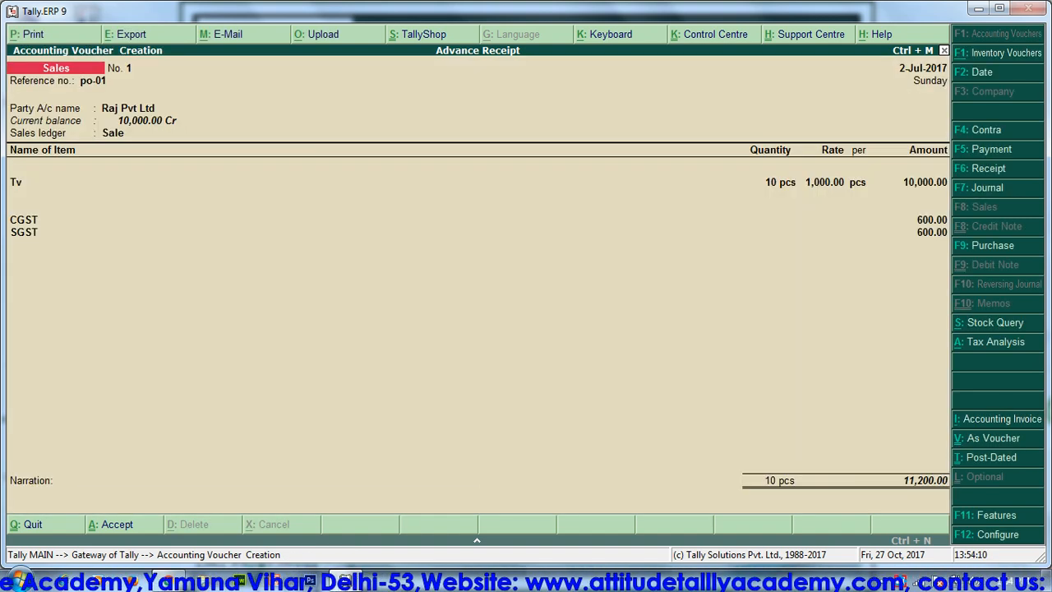
{"action": "key", "text": "Escape"}
{"action": "key", "text": "Escape"}
{"action": "key", "text": "Escape"}
Open the GSTR-1 report and examine the return summary and the advance amount unadjusted against supplies.
{"action": "key", "text": "d"}
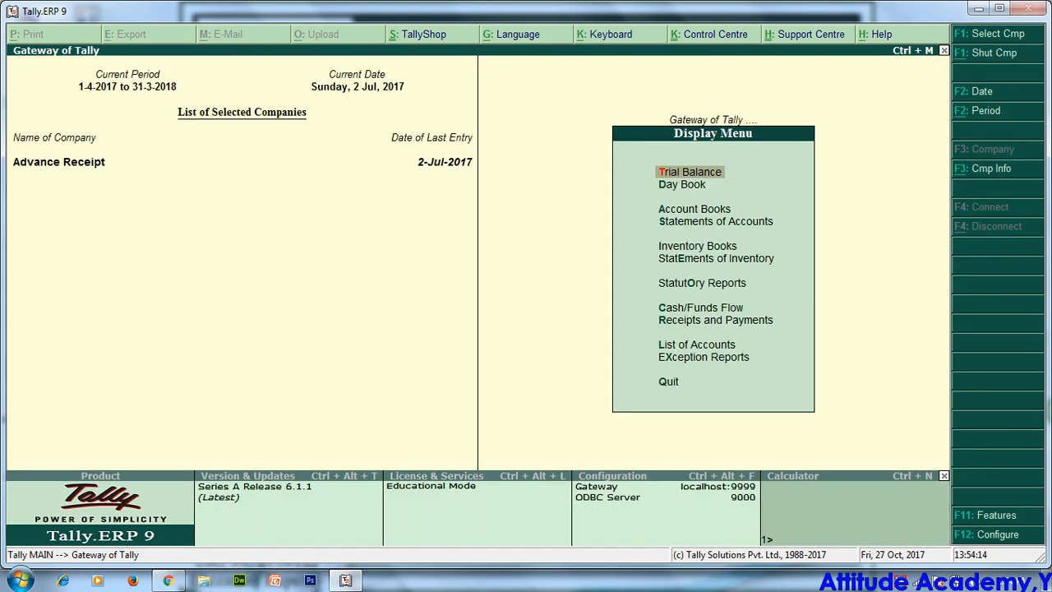
{"action": "key", "text": "o"}
{"action": "key", "text": "Return"}
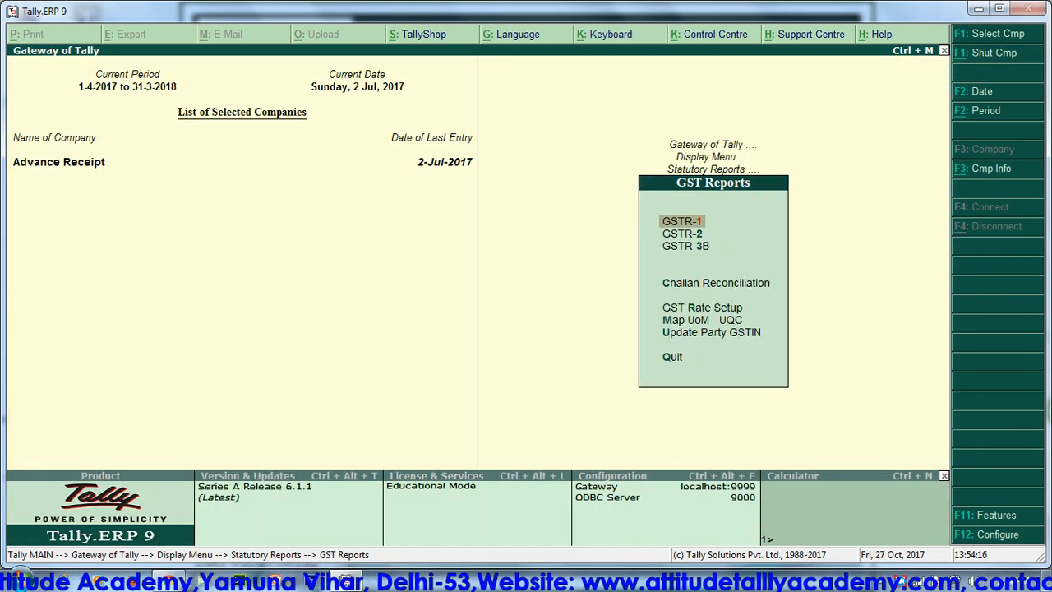
{"action": "key", "text": "Return"}
{"action": "key", "text": "Down"}
{"action": "key", "text": "Down"}
{"action": "key", "text": "Down"}
{"action": "key", "text": "Down"}
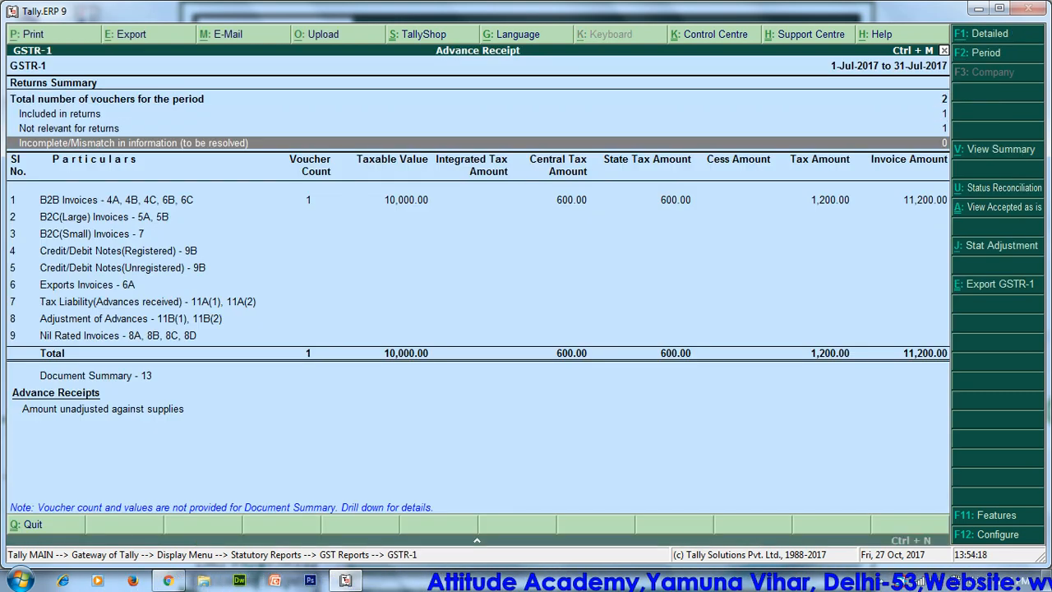
{"action": "key", "text": "Down"}
{"action": "key", "text": "Down"}
{"action": "key", "text": "Down"}
{"action": "key", "text": "Down"}
{"action": "key", "text": "Down"}
{"action": "key", "text": "Down"}
{"action": "key", "text": "Down"}
{"action": "key", "text": "Down"}
{"action": "key", "text": "Down"}
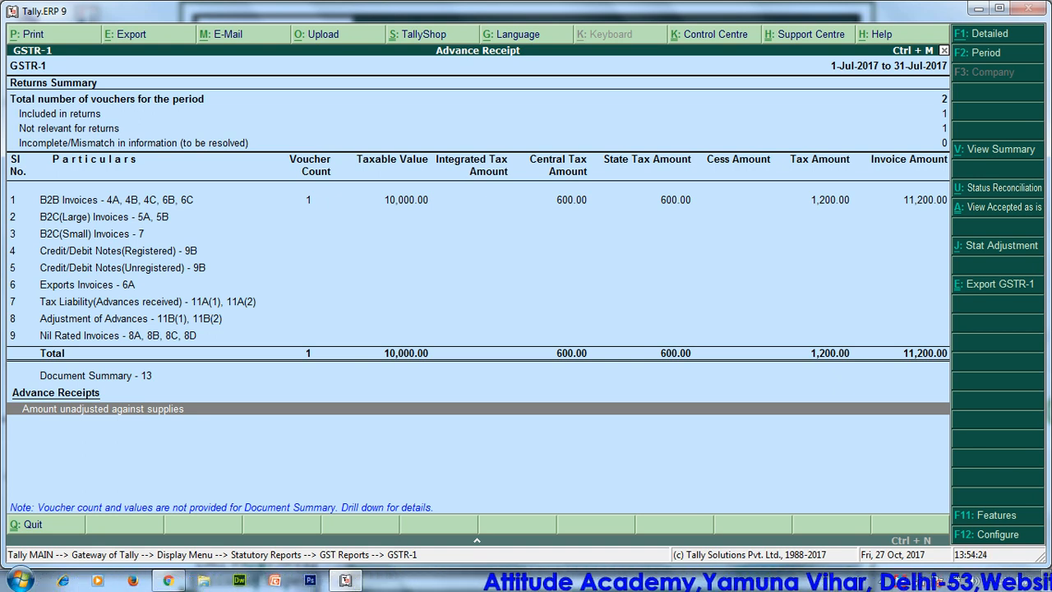
Delete the Raj Pvt Ltd sales voucher of 2-Jul-2017 from the Day Book.
{"action": "key", "text": "Escape"}
{"action": "key", "text": "Escape"}
{"action": "key", "text": "Escape"}
{"action": "key", "text": "Escape"}
{"action": "key", "text": "Escape"}
{"action": "key", "text": "n"}
{"action": "key", "text": "d"}
{"action": "key", "text": "a"}
{"action": "key", "text": "alt+d"}
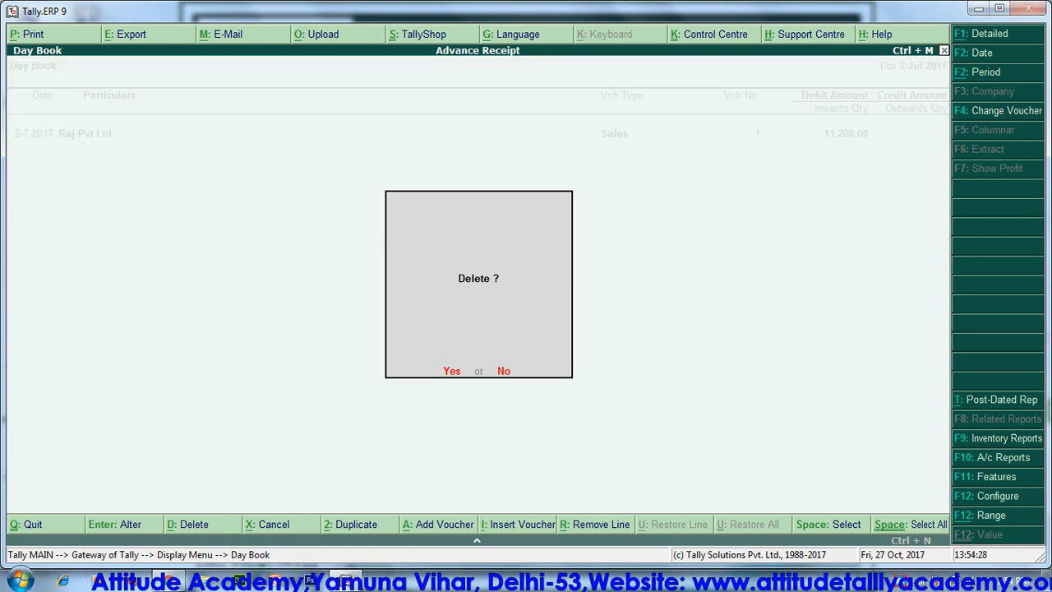
{"action": "key", "text": "y"}
{"action": "key", "text": "Escape"}
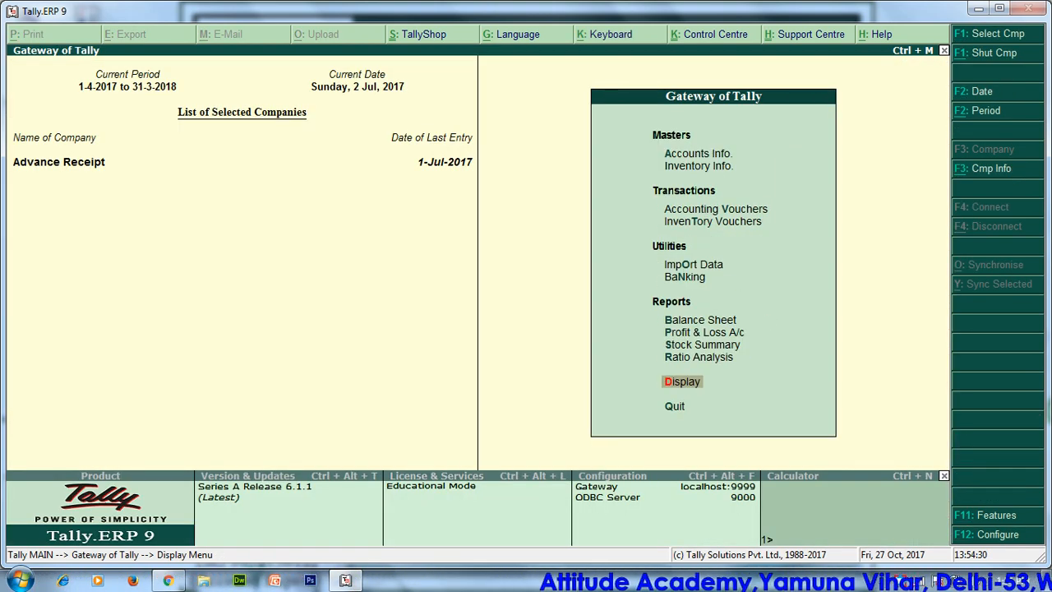
Check the unadjusted advance amount in the GSTR-1 report again with the sales voucher deleted, and close the report.
{"action": "key", "text": "d"}
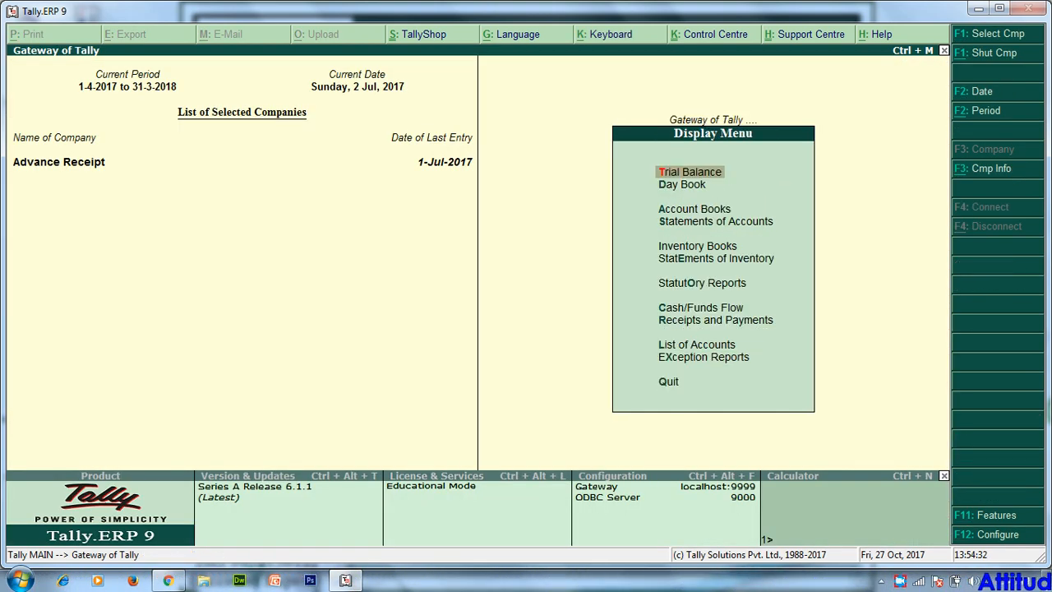
{"action": "key", "text": "Down"}
{"action": "key", "text": "Down"}
{"action": "key", "text": "Down"}
{"action": "key", "text": "Return"}
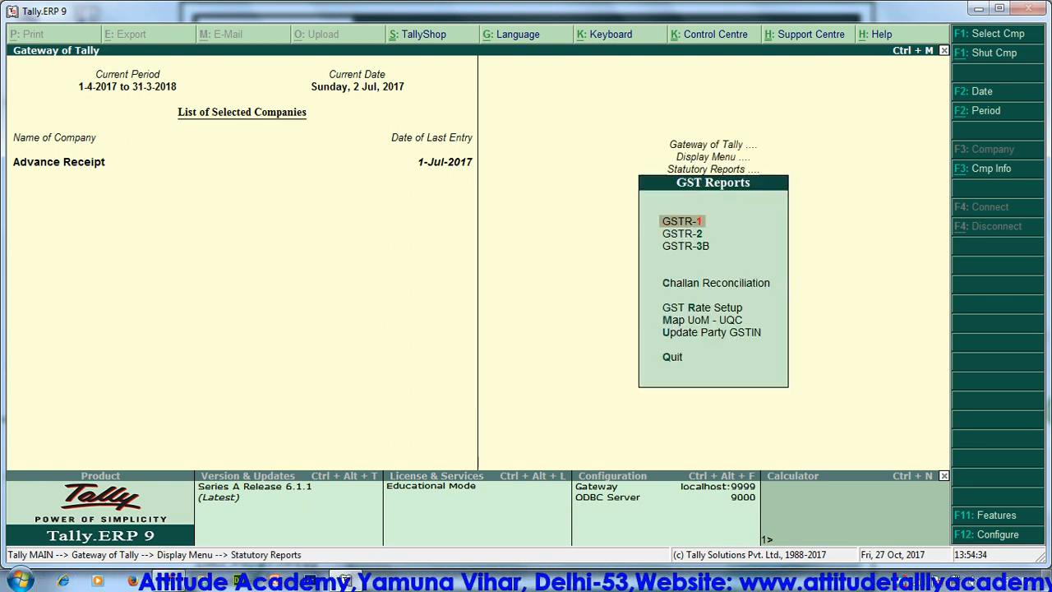
{"action": "key", "text": "Return"}
{"action": "key", "text": "Down"}
{"action": "key", "text": "Down"}
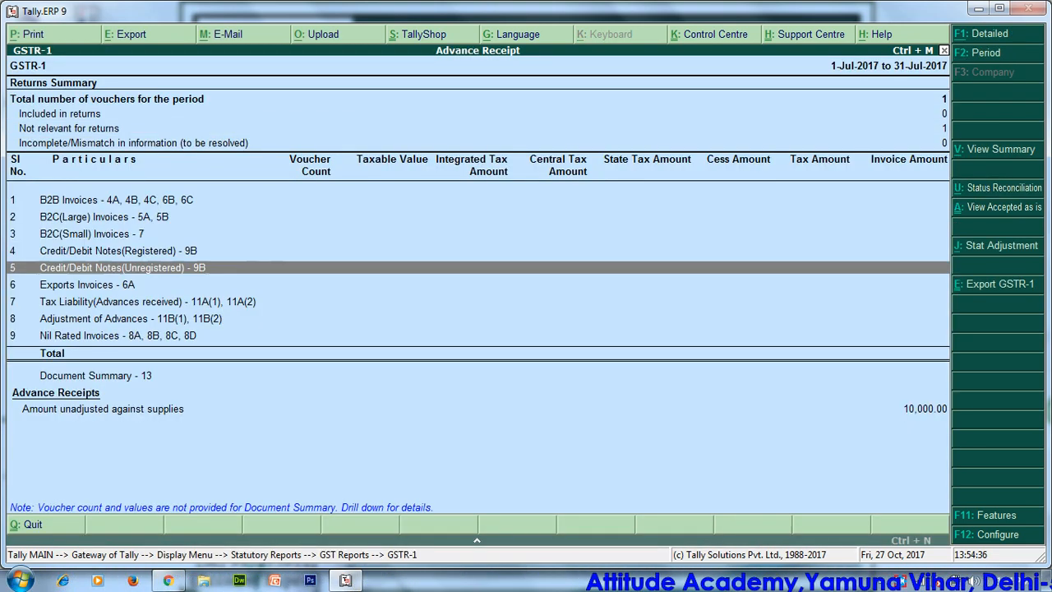
{"action": "key", "text": "Down"}
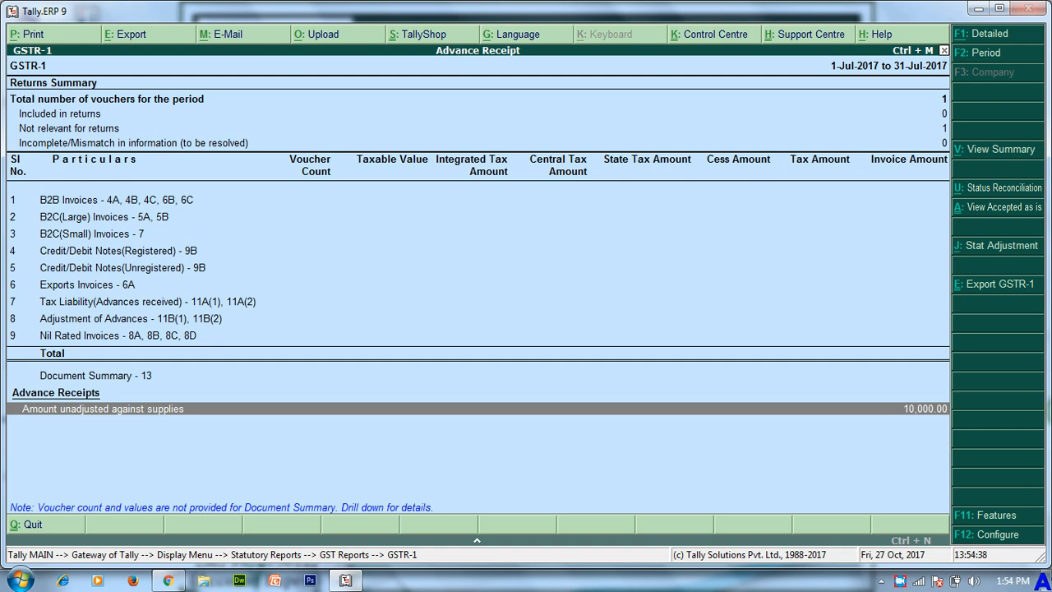
{"action": "key", "text": "Escape"}
{"action": "key", "text": "Escape"}
{"action": "key", "text": "Escape"}
{"action": "key", "text": "Escape"}
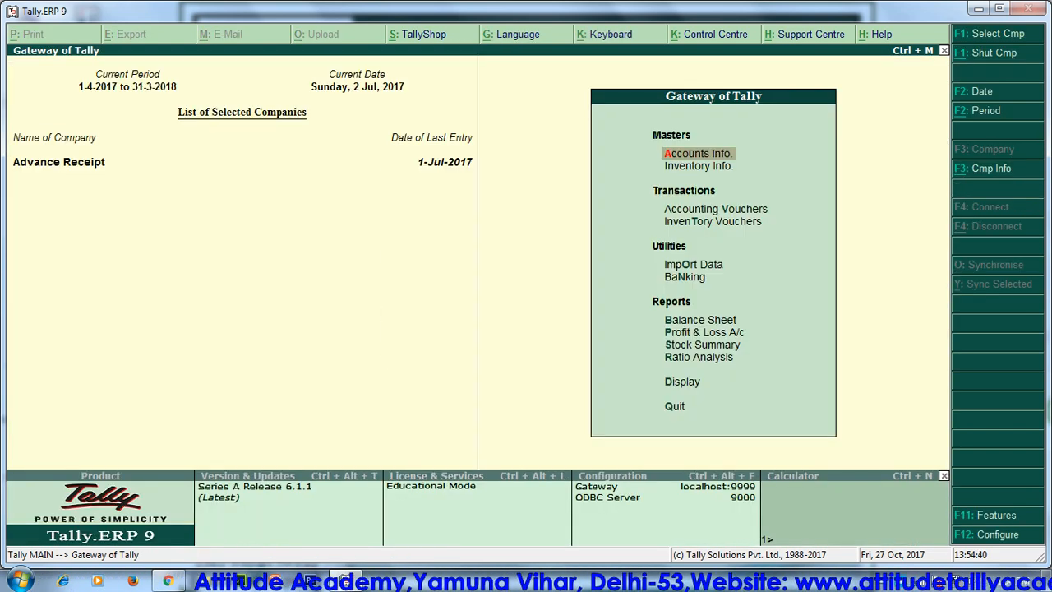
Start a new sales voucher and leave its reference number empty.
{"action": "key", "text": "Down"}
{"action": "key", "text": "Down"}
{"action": "key", "text": "Return"}
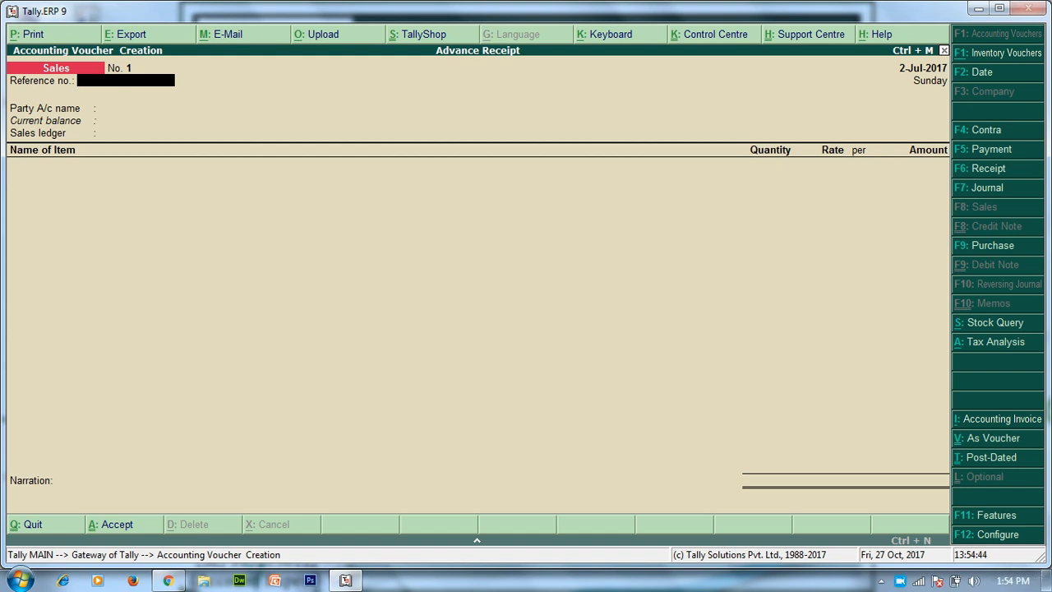
{"action": "key", "text": "Return"}
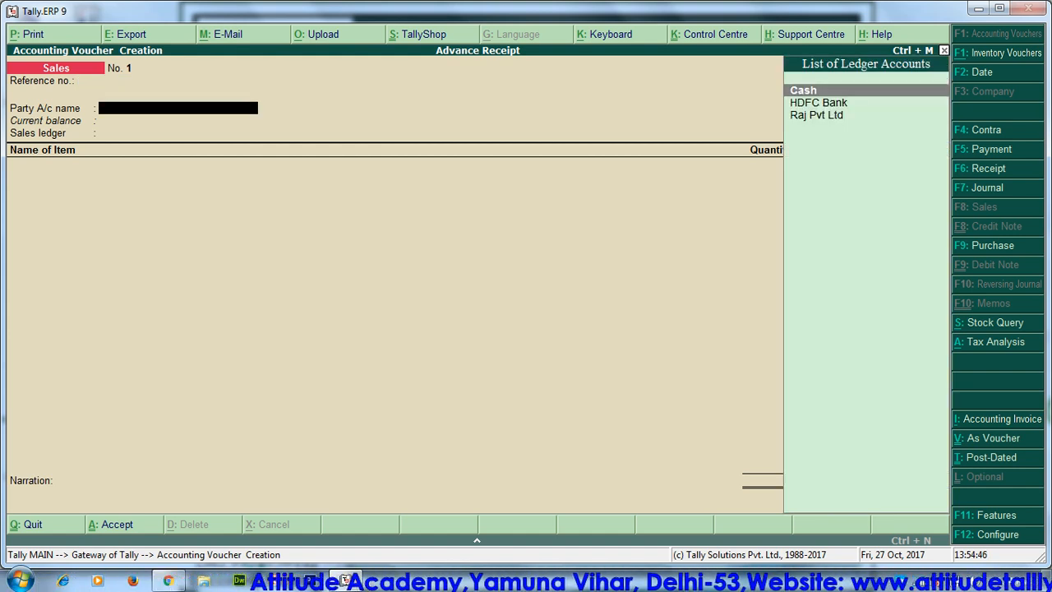
{"action": "key", "text": "BackSpace"}
{"action": "key", "text": "Return"}
{"action": "type", "text": "P"}
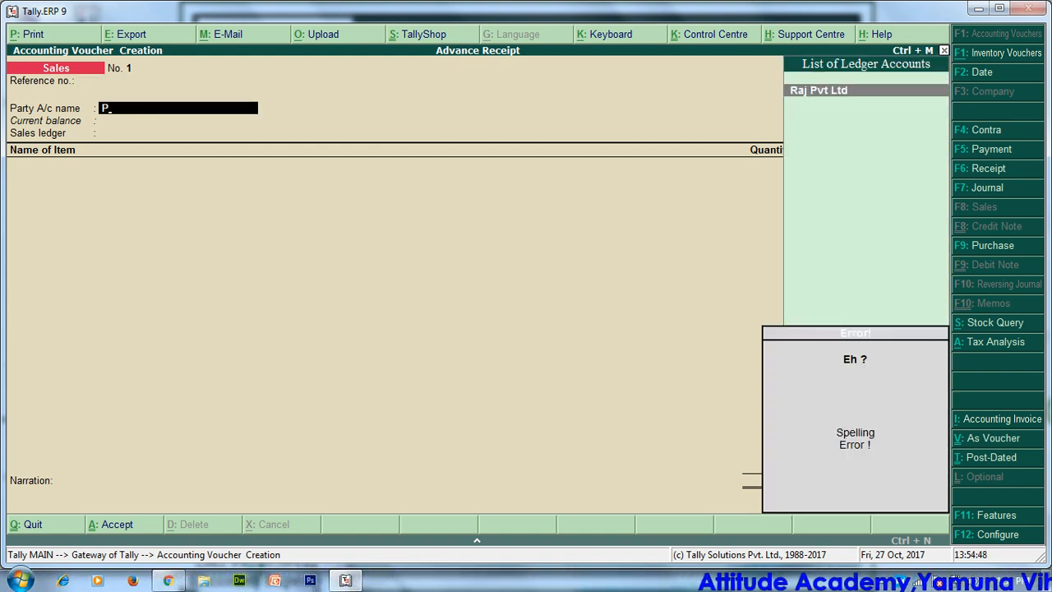
{"action": "key", "text": "BackSpace"}
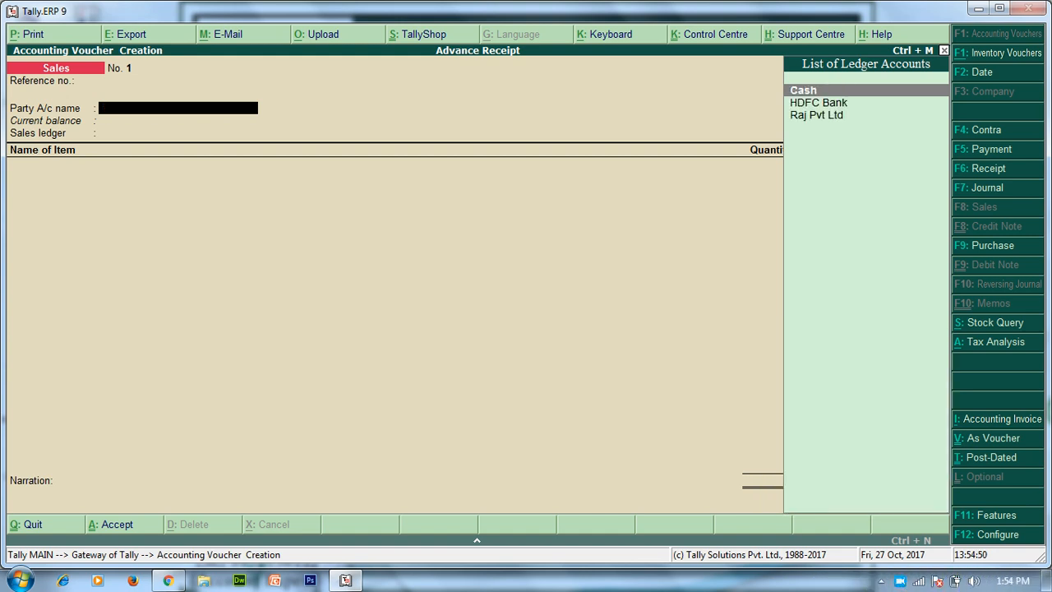
Select Raj Pvt Ltd as the party, accept its details without changes, and choose Sale as the sales ledger.
{"action": "key", "text": "Down"}
{"action": "key", "text": "Down"}
{"action": "key", "text": "Return"}
{"action": "key", "text": "Return"}
{"action": "key", "text": "ctrl+a"}
{"action": "key", "text": "Return"}
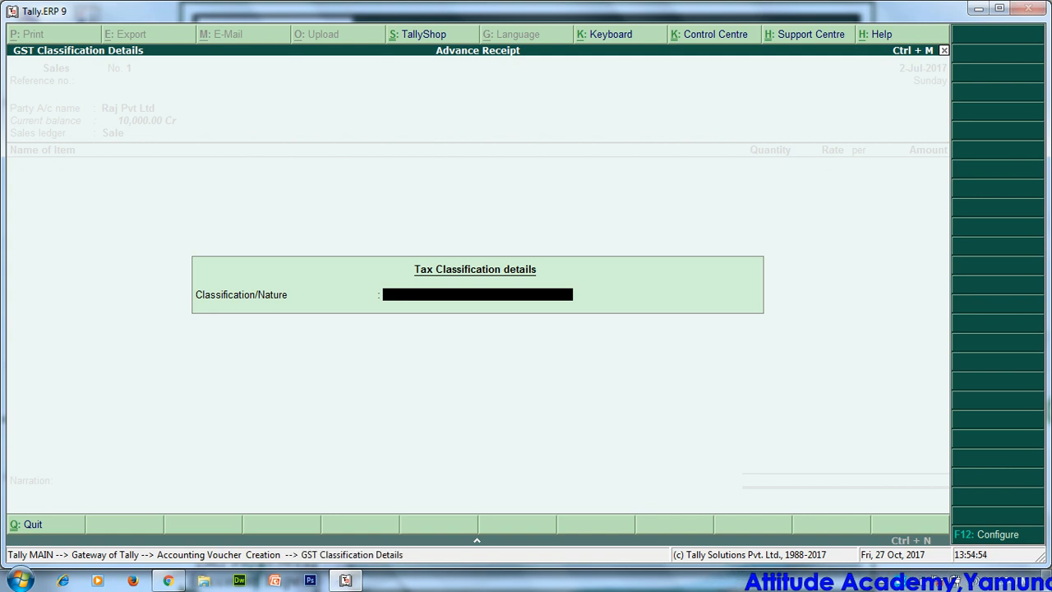
Choose the tax classification for the Sale ledger and accept it.
{"action": "type", "text": "Sa"}
{"action": "key", "text": "Down"}
{"action": "key", "text": "Up"}
{"action": "key", "text": "Up"}
{"action": "key", "text": "Down"}
{"action": "key", "text": "Down"}
{"action": "key", "text": "Down"}
{"action": "key", "text": "Down"}
{"action": "key", "text": "Down"}
{"action": "key", "text": "Return"}
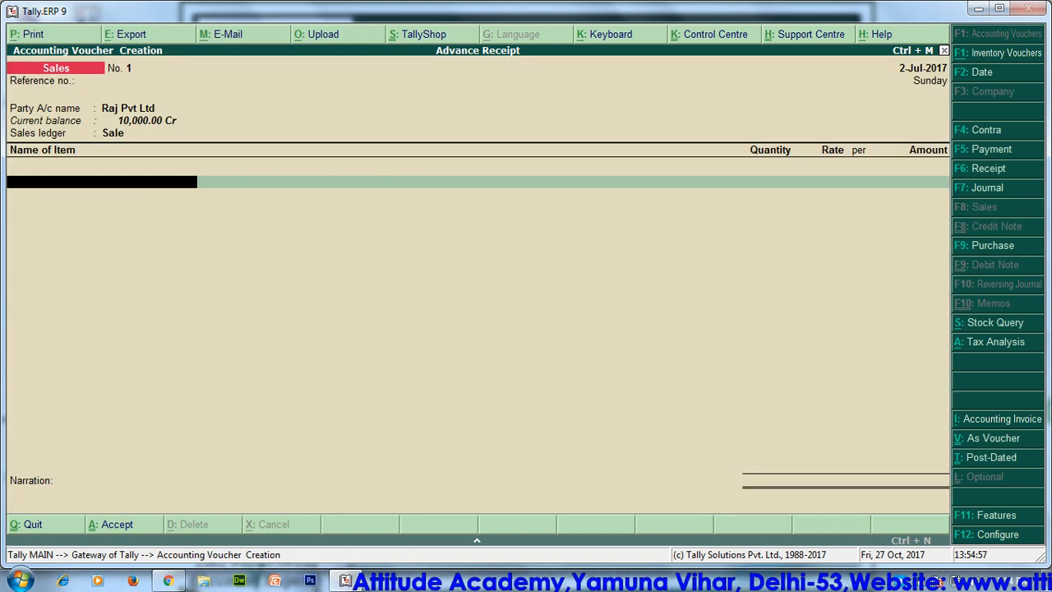
Add the item Tv to the sales voucher with a quantity of 10 pcs at a rate of 1,000.
{"action": "key", "text": "Down"}
{"action": "key", "text": "Return"}
{"action": "key", "text": "Return"}
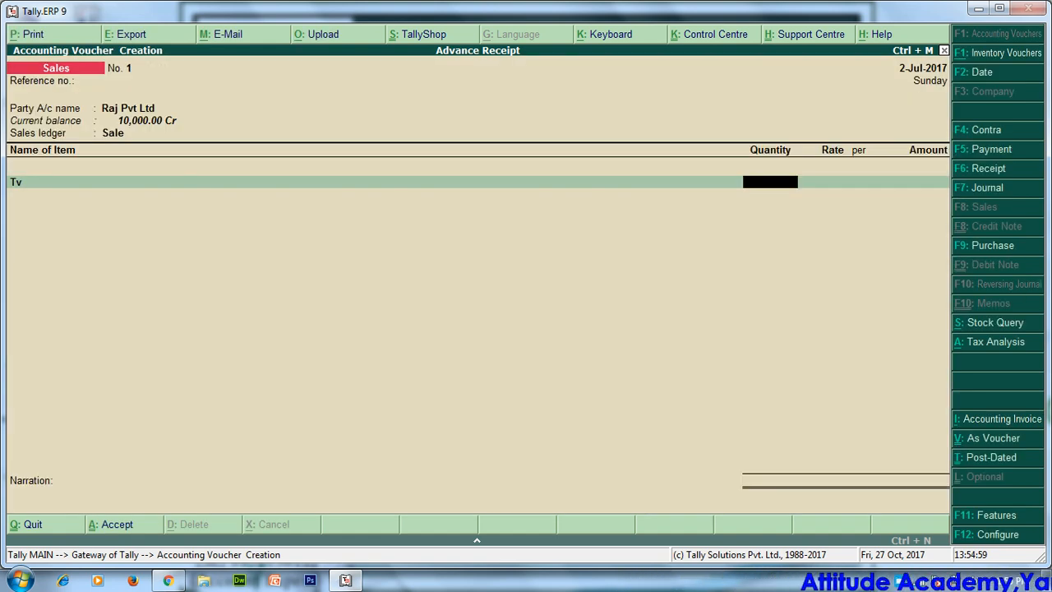
{"action": "type", "text": "1000"}
{"action": "key", "text": "Return"}
{"action": "key", "text": "Return"}
{"action": "key", "text": "Return"}
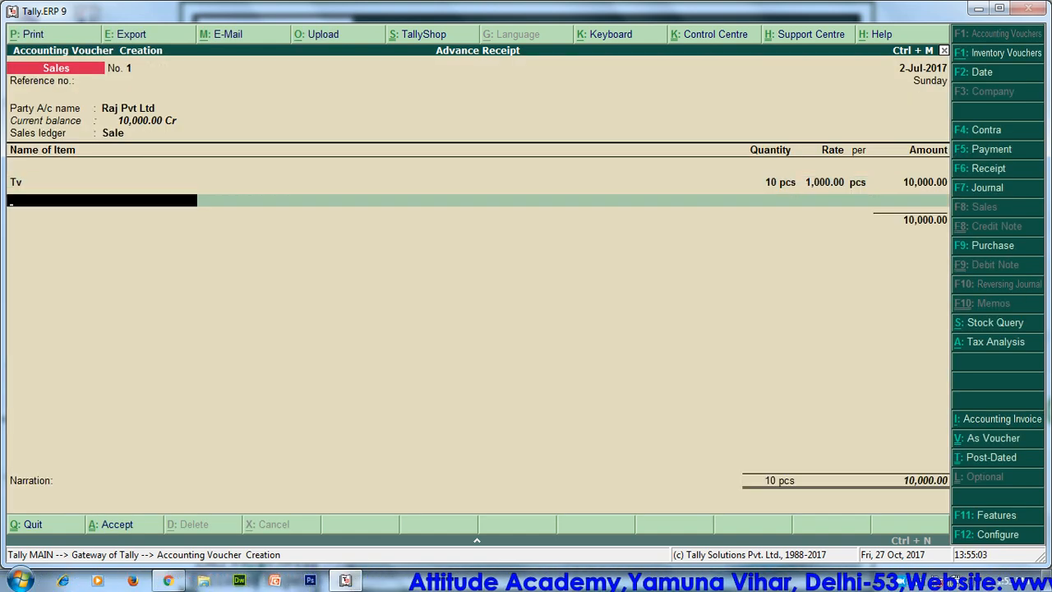
Add the CGST and SGST tax ledgers below the Tv item in the sales voucher.
{"action": "key", "text": "Return"}
{"action": "type", "text": "c"}
{"action": "key", "text": "Return"}
{"action": "key", "text": "Return"}
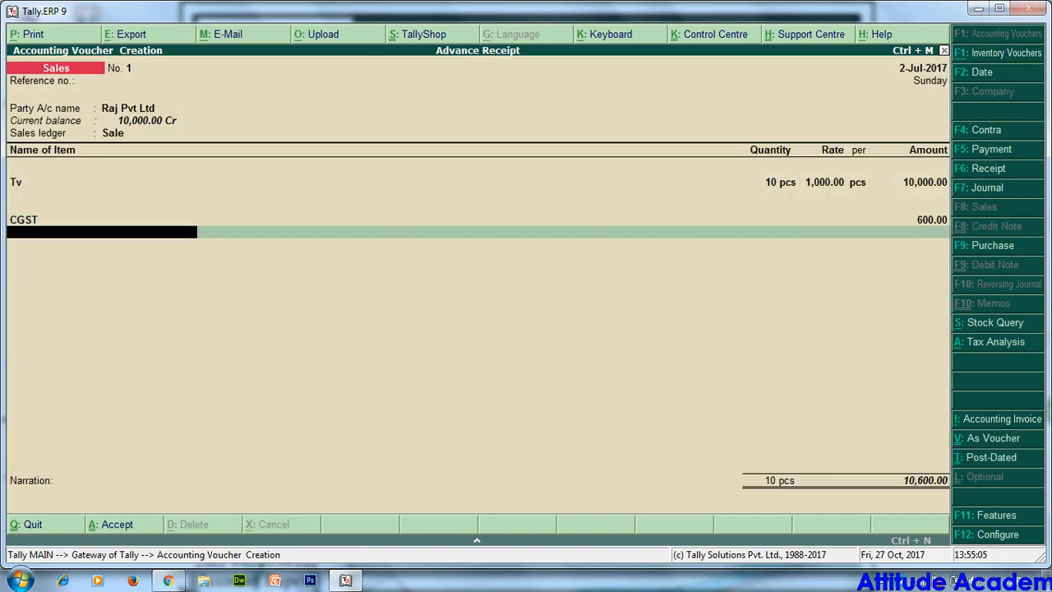
{"action": "type", "text": "s"}
{"action": "key", "text": "Return"}
{"action": "key", "text": "Return"}
{"action": "key", "text": "Return"}
Allocate 10,000 of the Raj Pvt Ltd bill as an Advance against reference 1 in the bill-wise details.
{"action": "key", "text": "Return"}
{"action": "key", "text": "Return"}
{"action": "key", "text": "Return"}
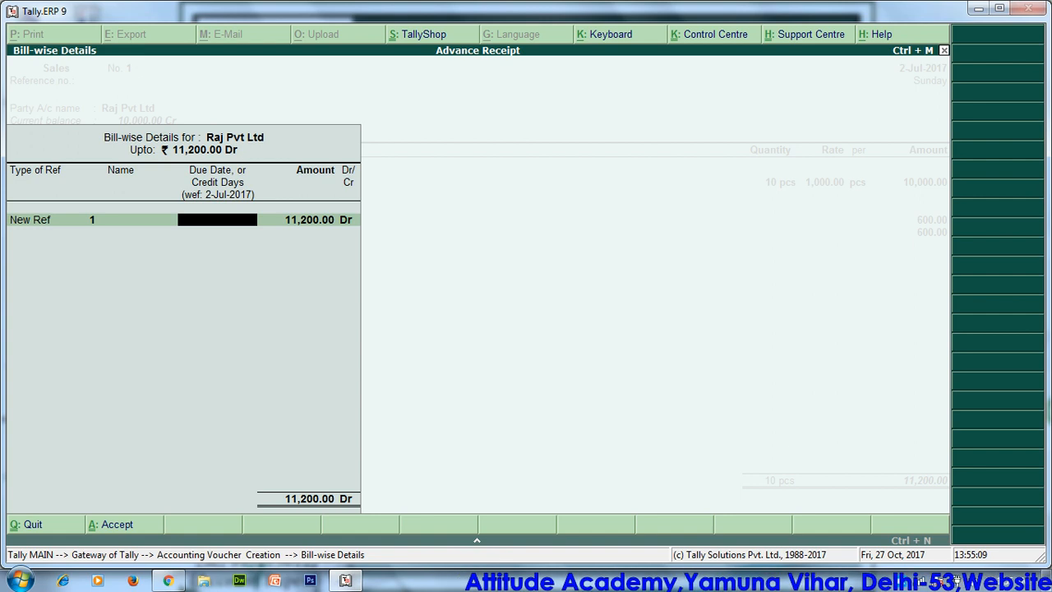
{"action": "key", "text": "BackSpace"}
{"action": "key", "text": "BackSpace"}
{"action": "key", "text": "Return"}
{"action": "key", "text": "Return"}
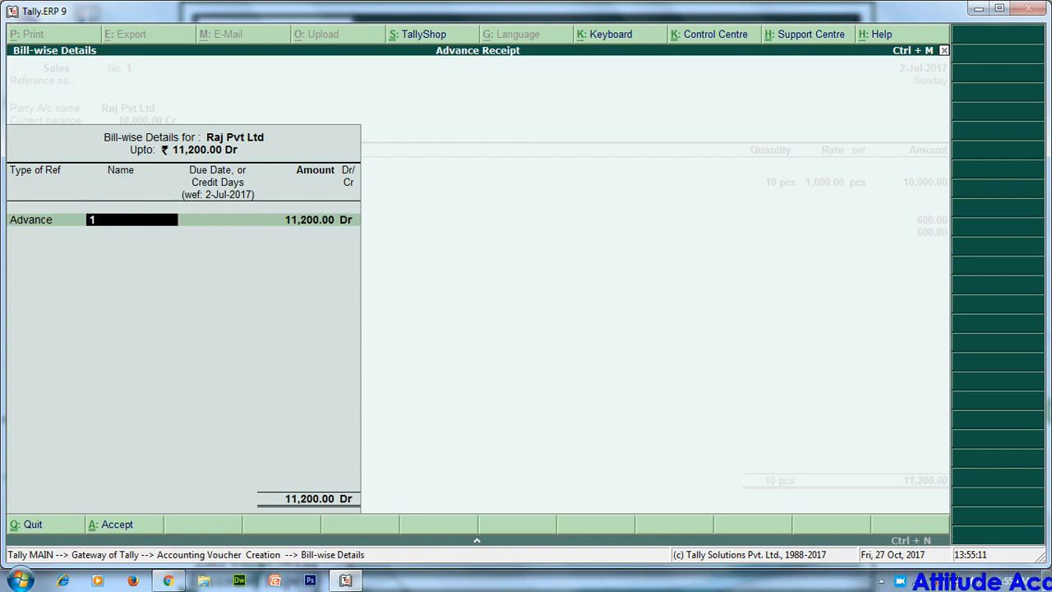
{"action": "type", "text": "10000"}
{"action": "key", "text": "Return"}
{"action": "key", "text": "Return"}
{"action": "key", "text": "Return"}
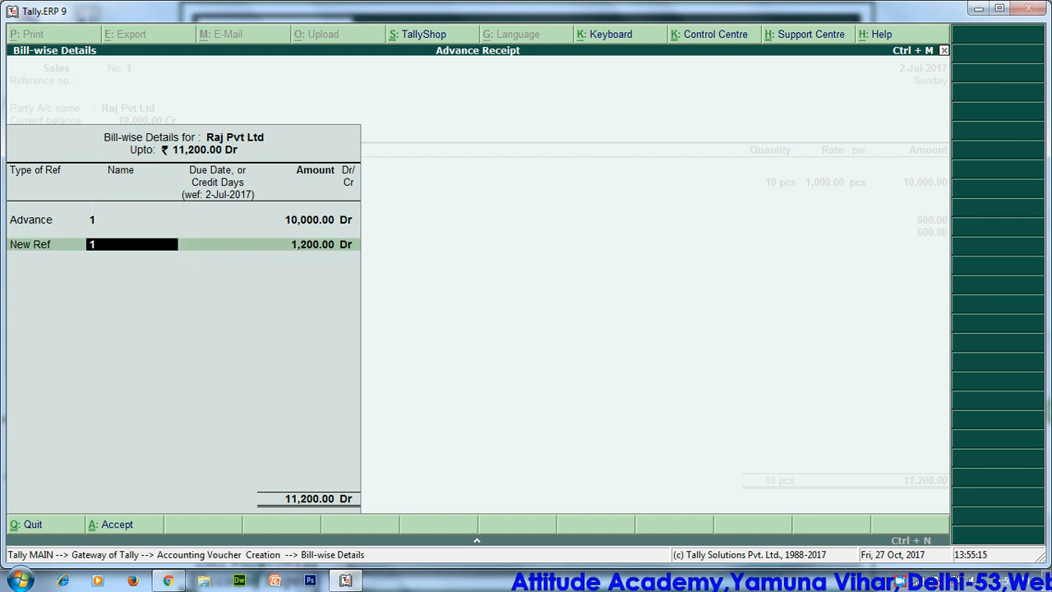
Assign the remaining 1,200 to new reference 1, save the sales voucher, and return to the Gateway of Tally.
{"action": "key", "text": "Return"}
{"action": "key", "text": "Return"}
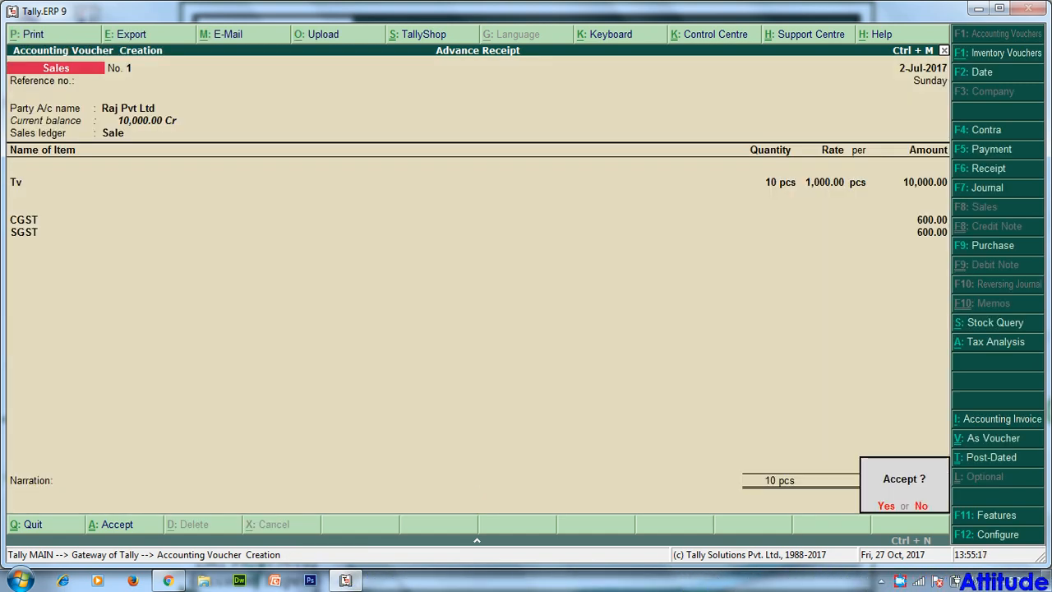
{"action": "key", "text": "Escape"}
{"action": "key", "text": "Escape"}
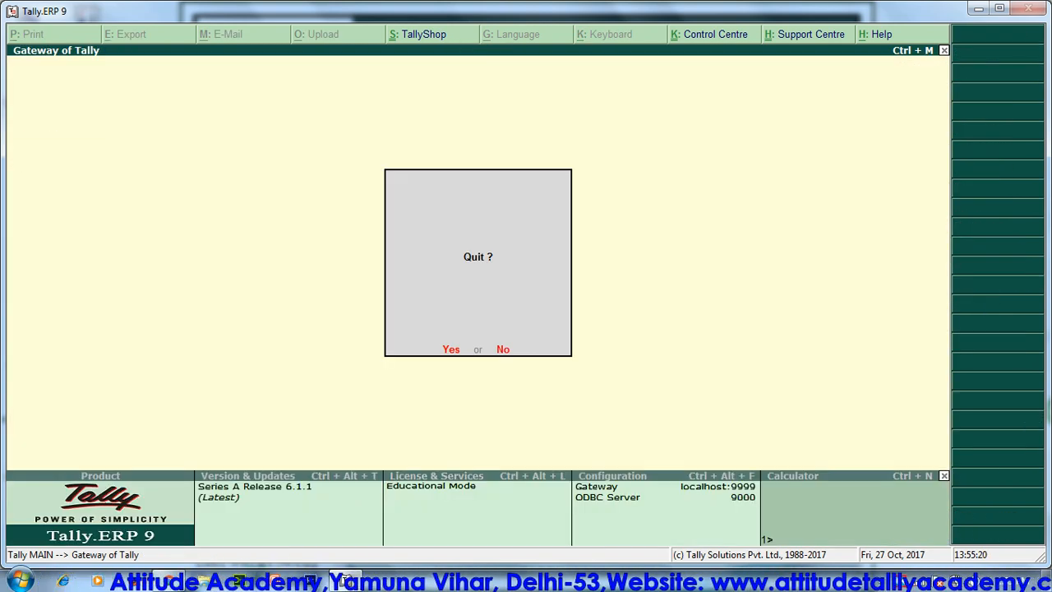
{"action": "key", "text": "Escape"}
Check the B2B invoices and the unadjusted advance amount in GSTR-1 with the sales voucher recorded, and close the report.
{"action": "key", "text": "d"}
{"action": "key", "text": "o"}
{"action": "key", "text": "g"}
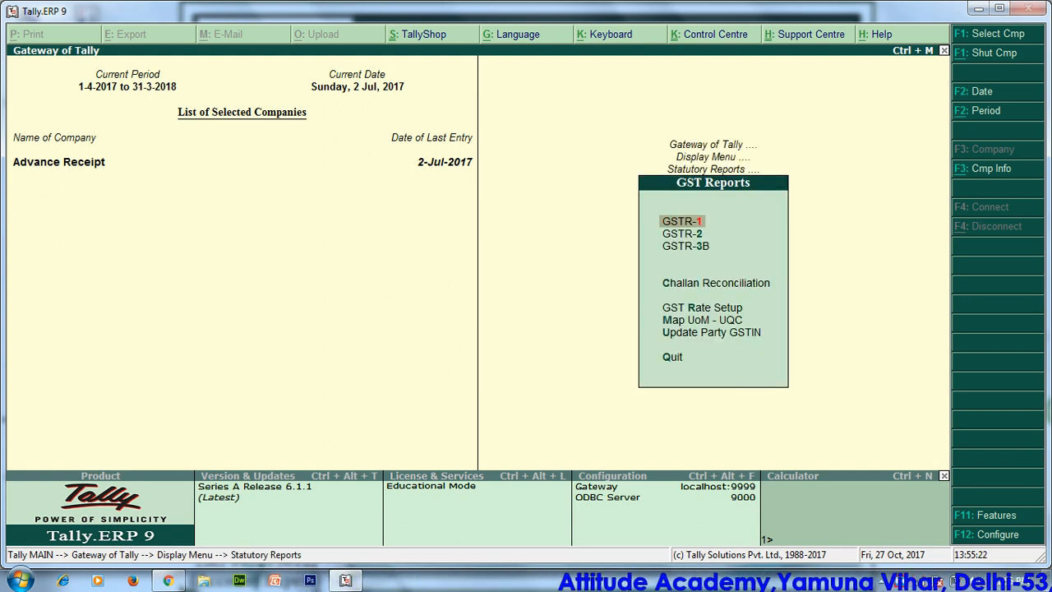
{"action": "key", "text": "Return"}
{"action": "key", "text": "Down"}
{"action": "key", "text": "Down"}
{"action": "key", "text": "Down"}
{"action": "key", "text": "Down"}
{"action": "key", "text": "Down"}
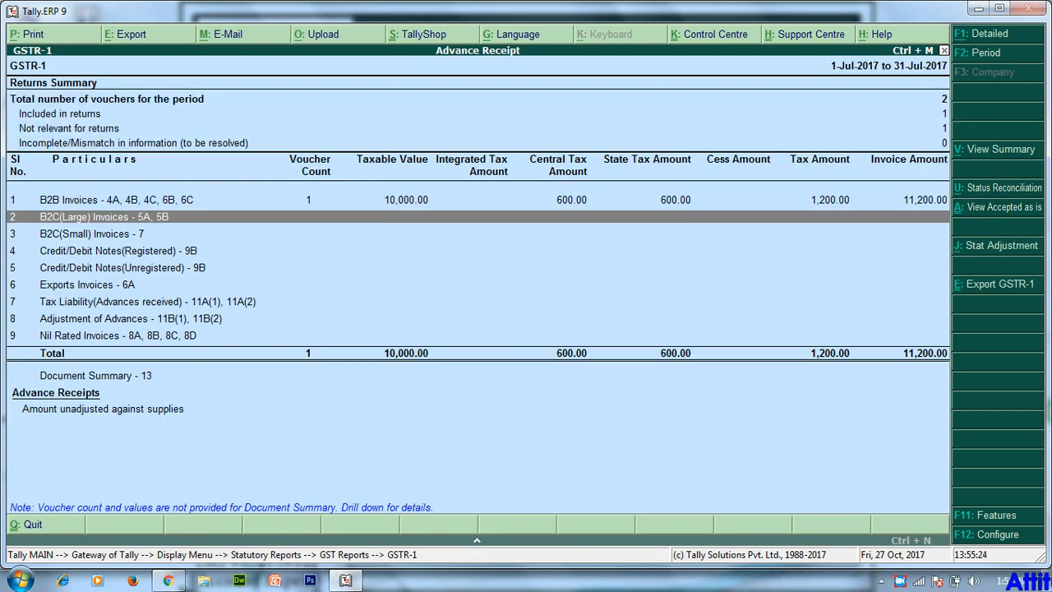
{"action": "key", "text": "Up"}
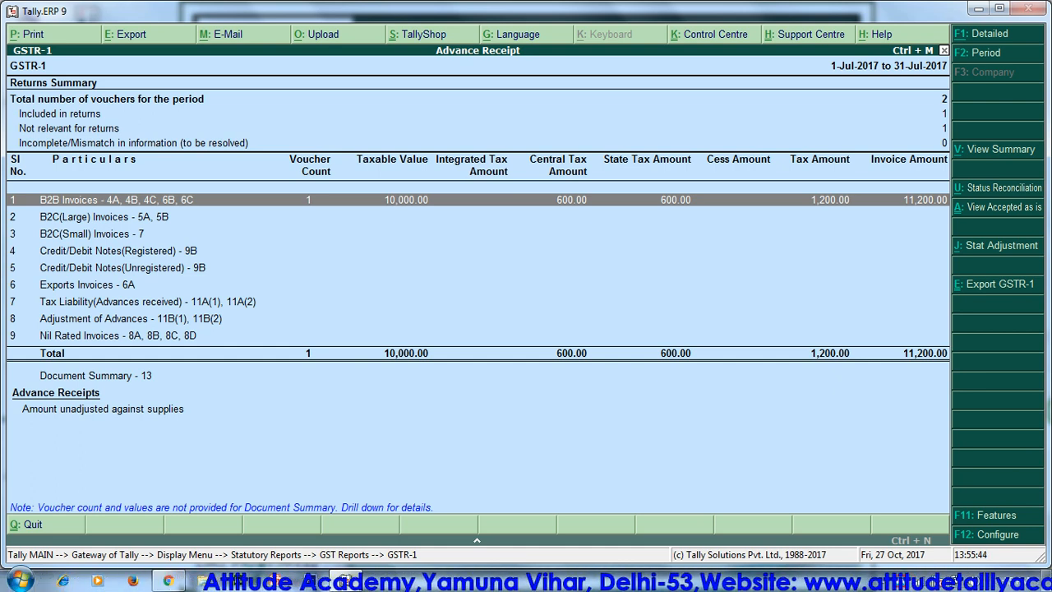
{"action": "key", "text": "Escape"}
{"action": "key", "text": "Escape"}
{"action": "key", "text": "Escape"}
{"action": "key", "text": "Escape"}
{"action": "key", "text": "Escape"}
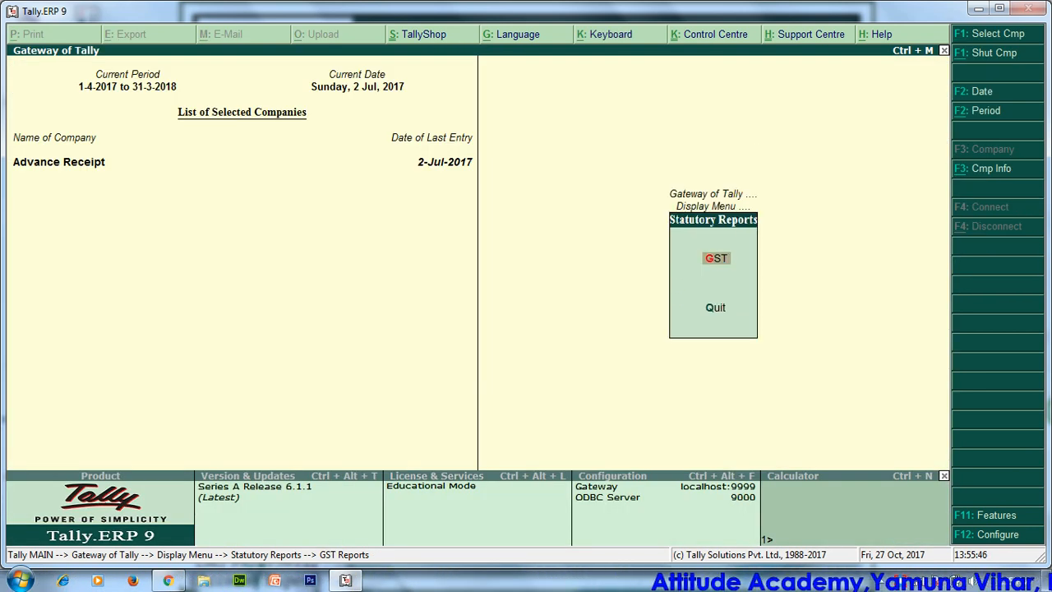
Delete the Raj Pvt Ltd sales voucher of 2-Jul-2017 from the Day Book.
{"action": "key", "text": "n"}
{"action": "key", "text": "d"}
{"action": "key", "text": "a"}
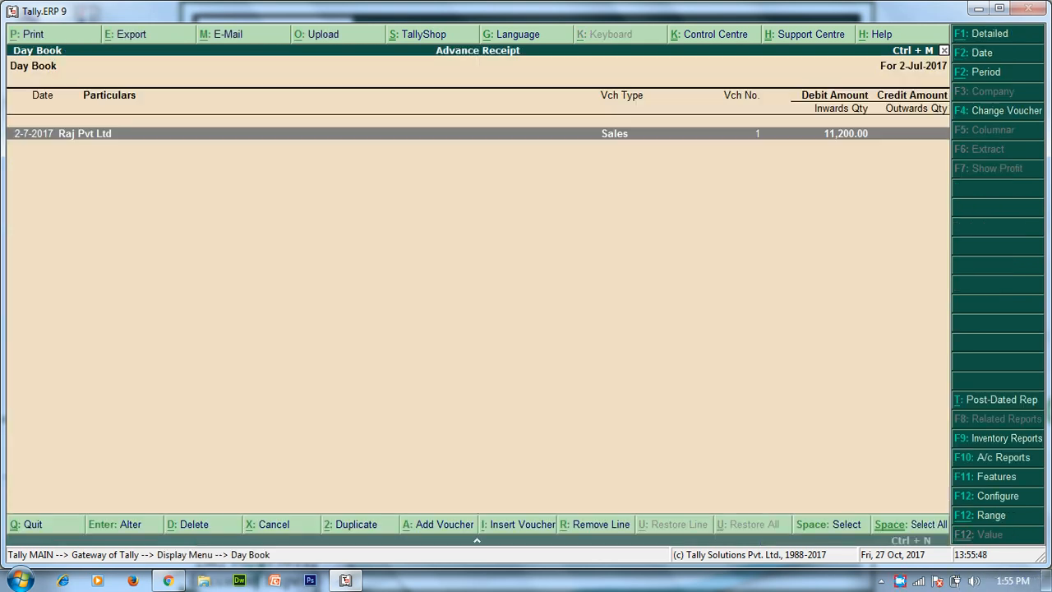
{"action": "key", "text": "alt+d"}
{"action": "key", "text": "n"}
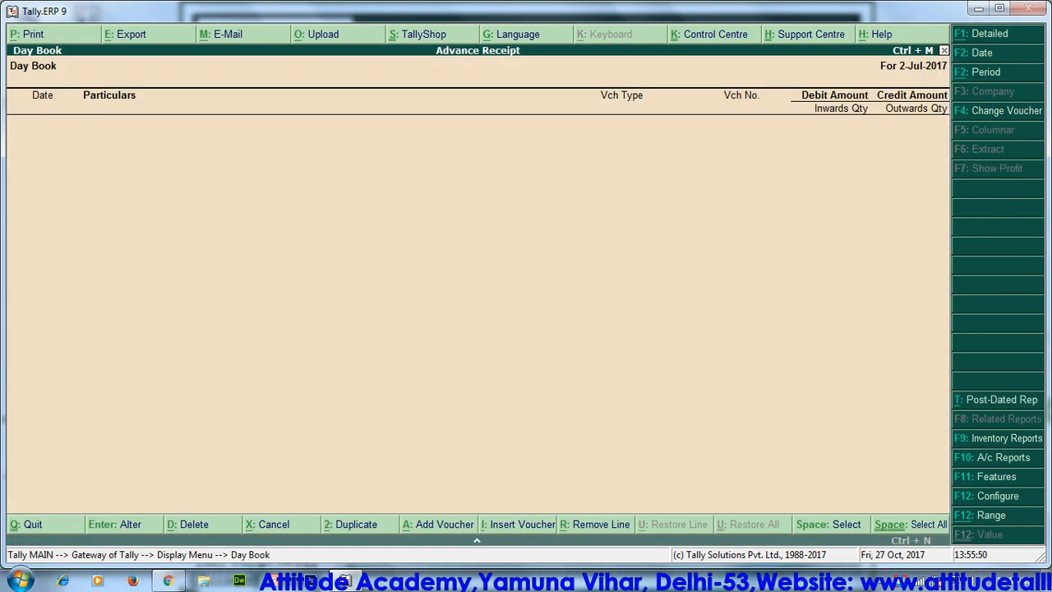
Reopen the Day Book for 2-Jul-2017 to check its remaining vouchers, and close it.
{"action": "key", "text": "Escape"}
{"action": "key", "text": "Escape"}
{"action": "key", "text": "Escape"}
{"action": "key", "text": "n"}
{"action": "key", "text": "d"}
{"action": "key", "text": "a"}
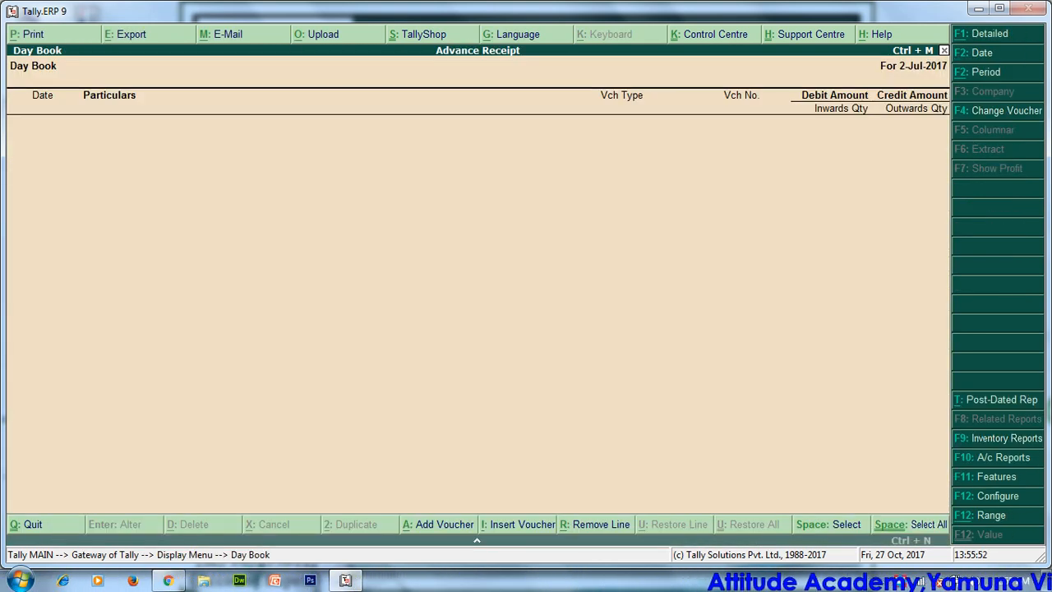
{"action": "key", "text": "Escape"}
{"action": "key", "text": "Escape"}
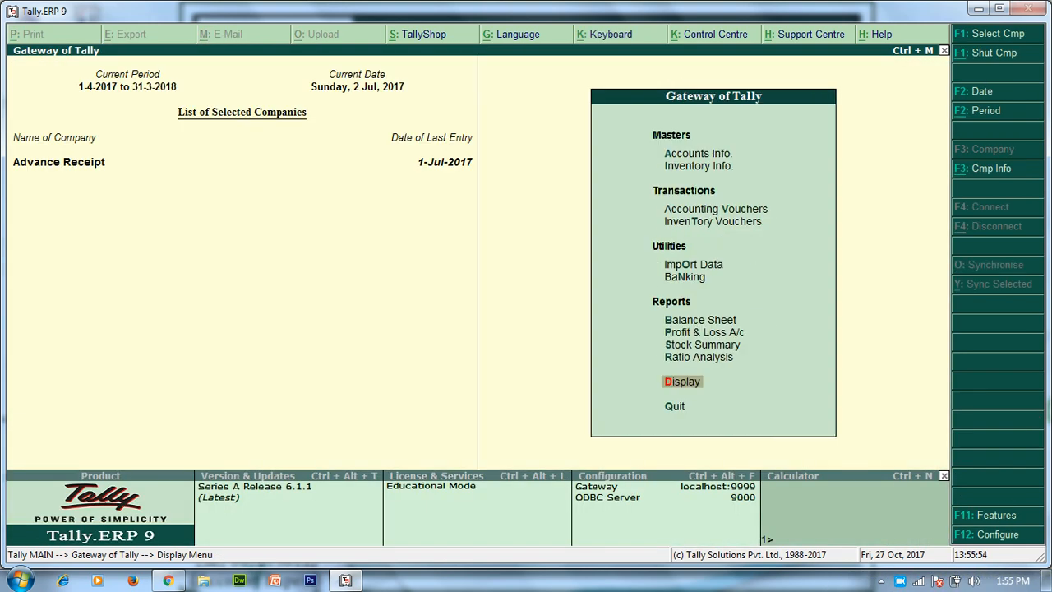
Check the amount unadjusted against supplies in the GSTR-1 report, and close the report.
{"action": "key", "text": "d"}
{"action": "key", "text": "o"}
{"action": "key", "text": "g"}
{"action": "key", "text": "Return"}
{"action": "key", "text": "Down"}
{"action": "key", "text": "Down"}
{"action": "key", "text": "Down"}
{"action": "key", "text": "Down"}
{"action": "key", "text": "Down"}
{"action": "key", "text": "Down"}
{"action": "key", "text": "Down"}
{"action": "key", "text": "Down"}
{"action": "key", "text": "Down"}
{"action": "key", "text": "Down"}
{"action": "key", "text": "Down"}
{"action": "key", "text": "Down"}
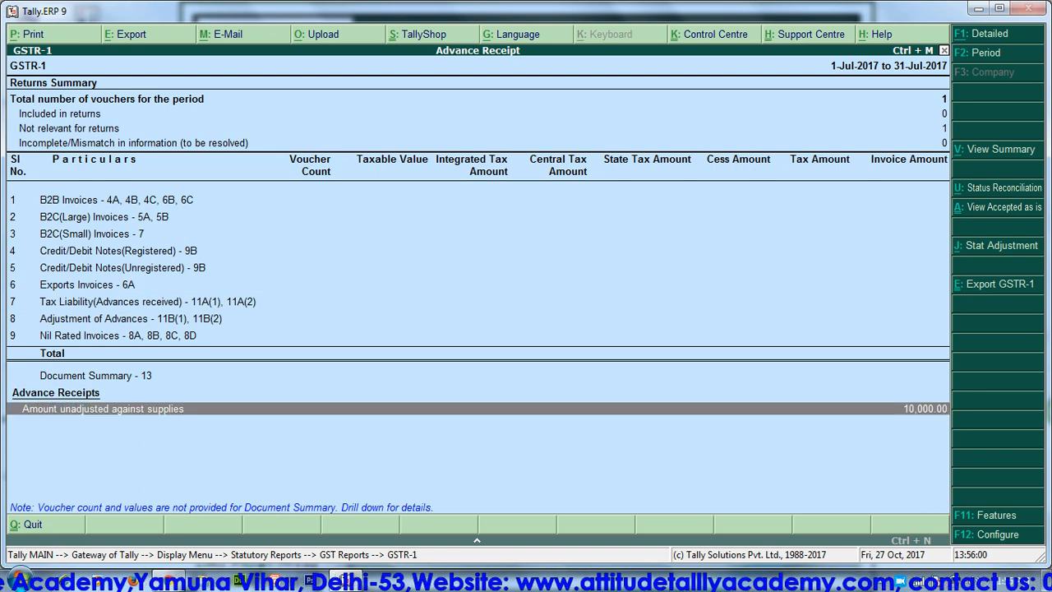
{"action": "key", "text": "Escape"}
{"action": "key", "text": "Escape"}
{"action": "key", "text": "Escape"}
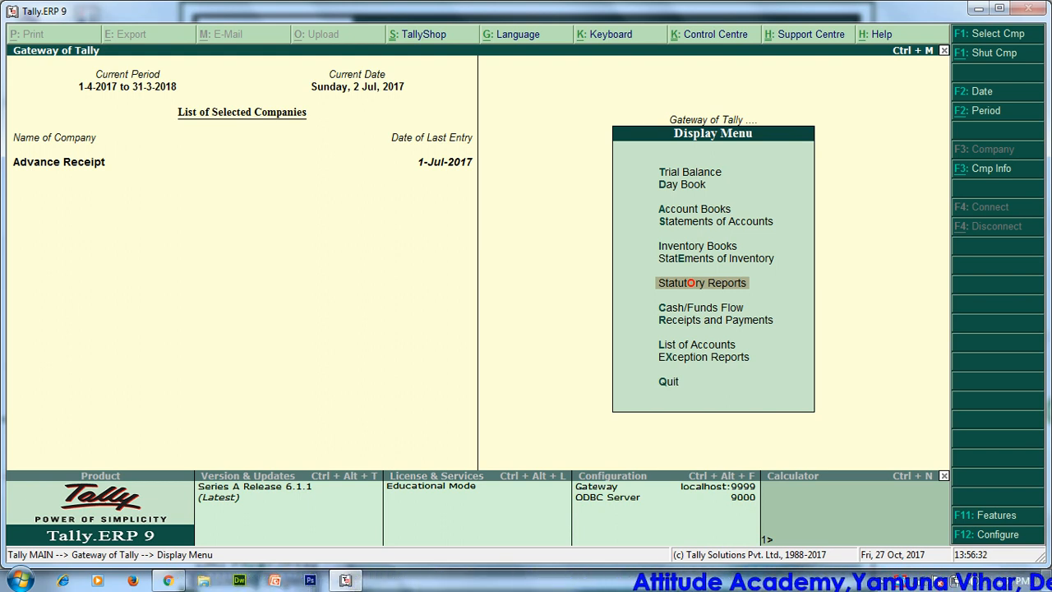
View the Day Book for 2-Jul-2017 and return to the Gateway of Tally.
{"action": "key", "text": "d"}
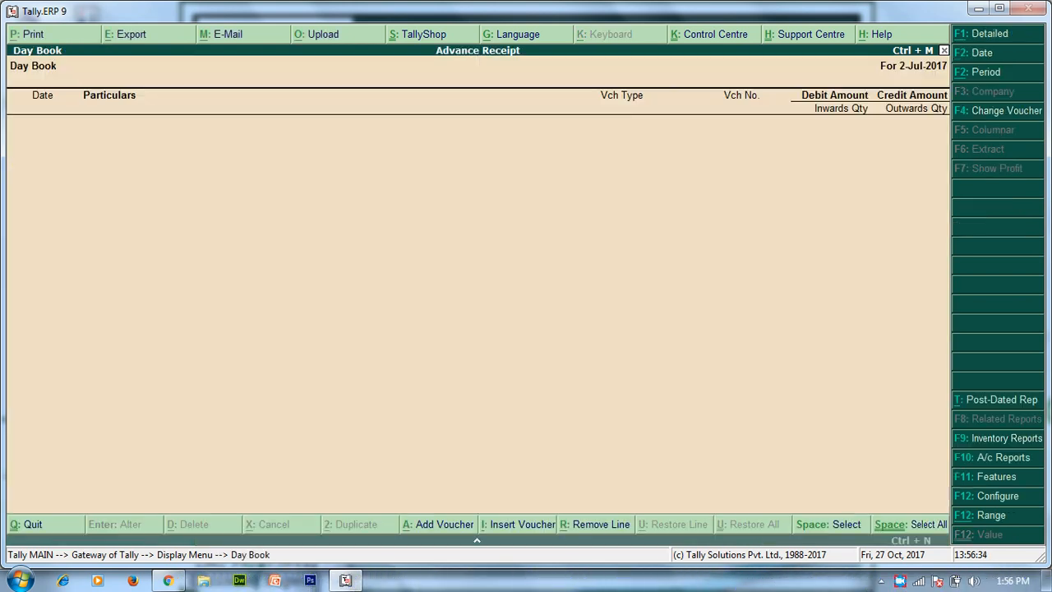
{"action": "key", "text": "Escape"}
{"action": "key", "text": "Escape"}
{"action": "key", "text": "Escape"}
{"action": "key", "text": "Escape"}
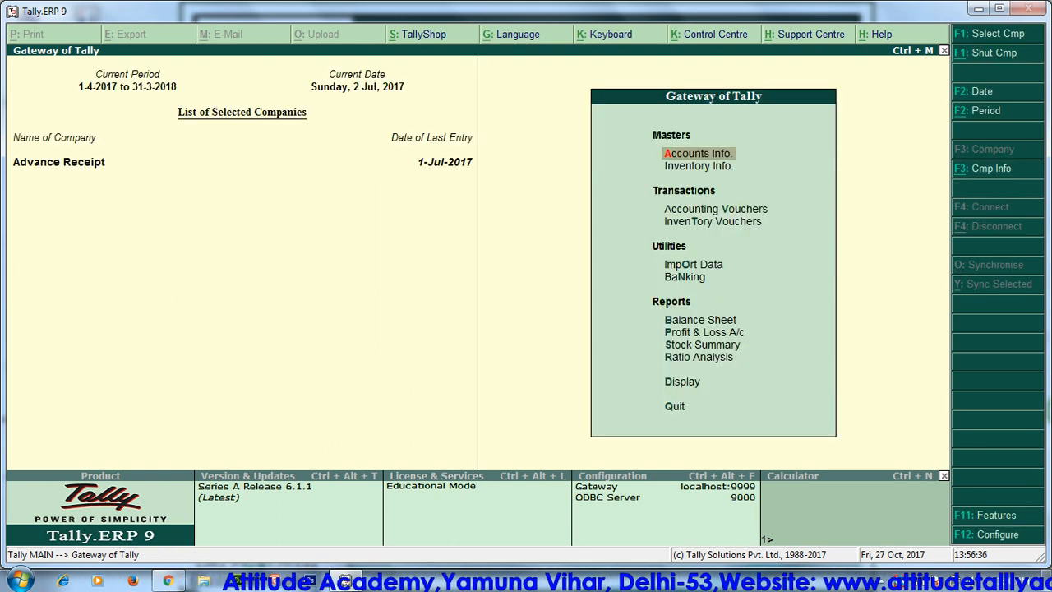
Open the Uttar Pradesh advance receipt tax liability details from the amount unadjusted against supplies in GSTR-1.
{"action": "key", "text": "d"}
{"action": "key", "text": "o"}
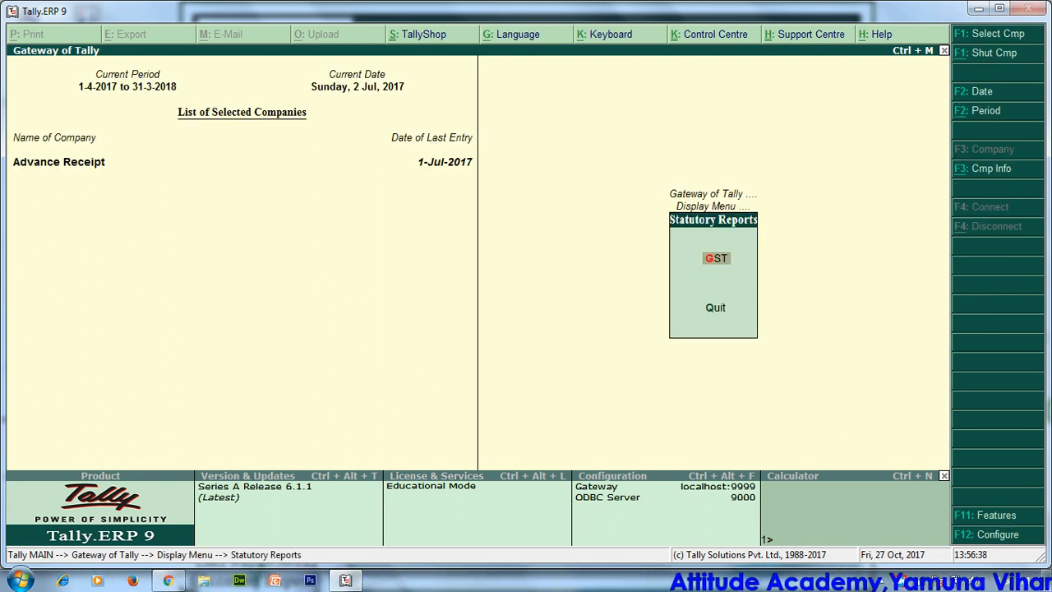
{"action": "key", "text": "Return"}
{"action": "key", "text": "Return"}
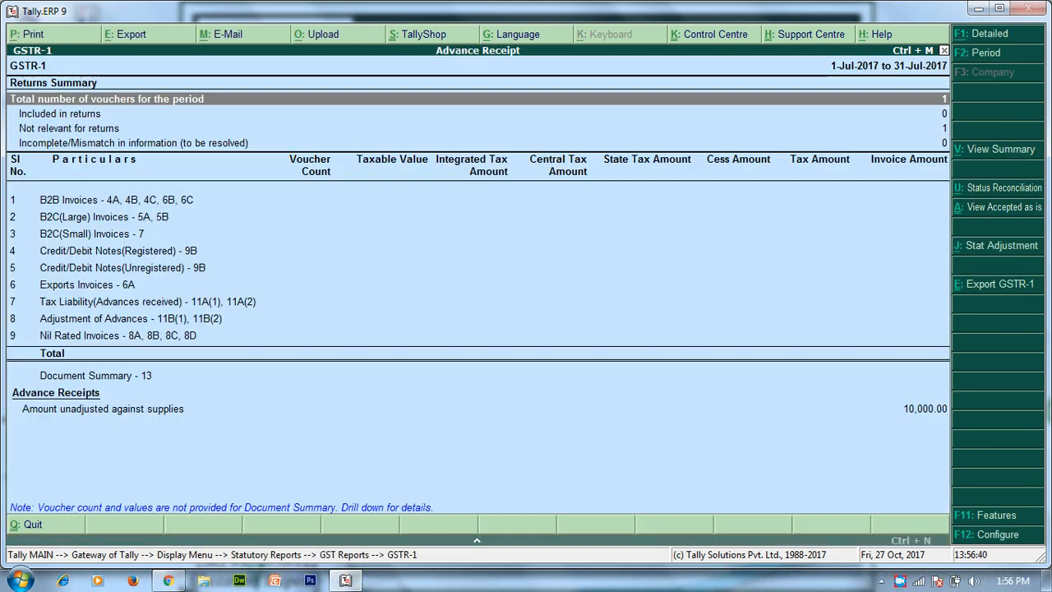
{"action": "key", "text": "Down"}
{"action": "key", "text": "Down"}
{"action": "key", "text": "Down"}
{"action": "key", "text": "Down"}
{"action": "key", "text": "Down"}
{"action": "key", "text": "Down"}
{"action": "key", "text": "Down"}
{"action": "key", "text": "Down"}
{"action": "key", "text": "Down"}
{"action": "key", "text": "Down"}
{"action": "key", "text": "Down"}
{"action": "key", "text": "Down"}
{"action": "key", "text": "Down"}
{"action": "key", "text": "Down"}
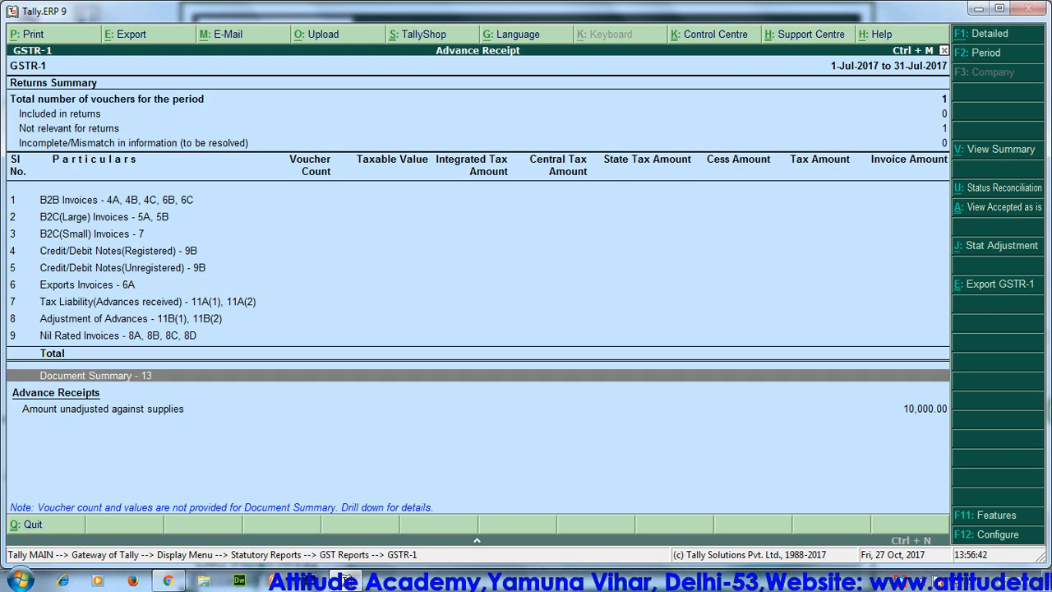
{"action": "key", "text": "Return"}
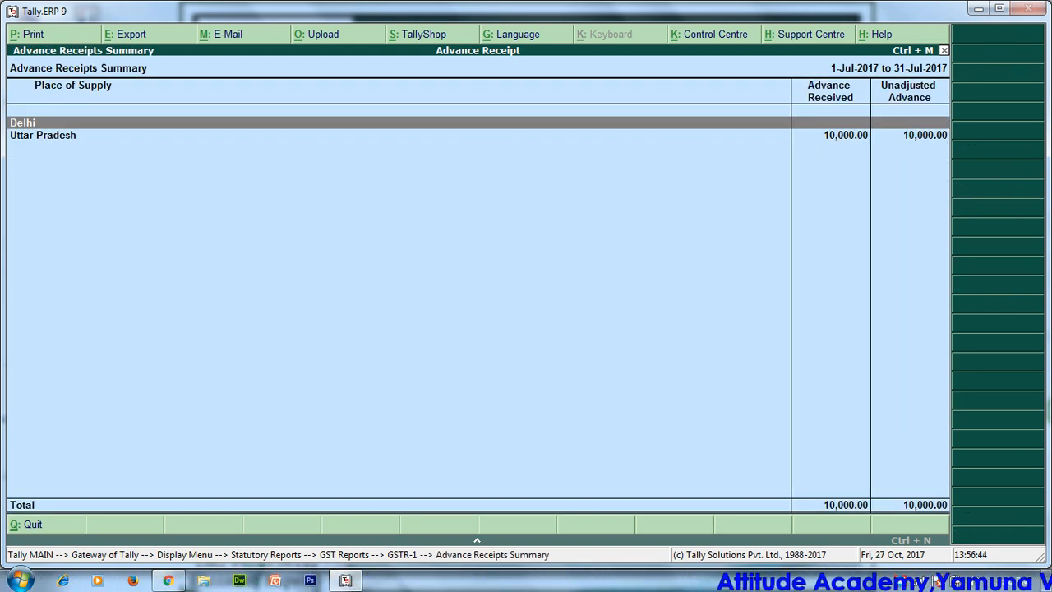
{"action": "key", "text": "Down"}
{"action": "key", "text": "Return"}
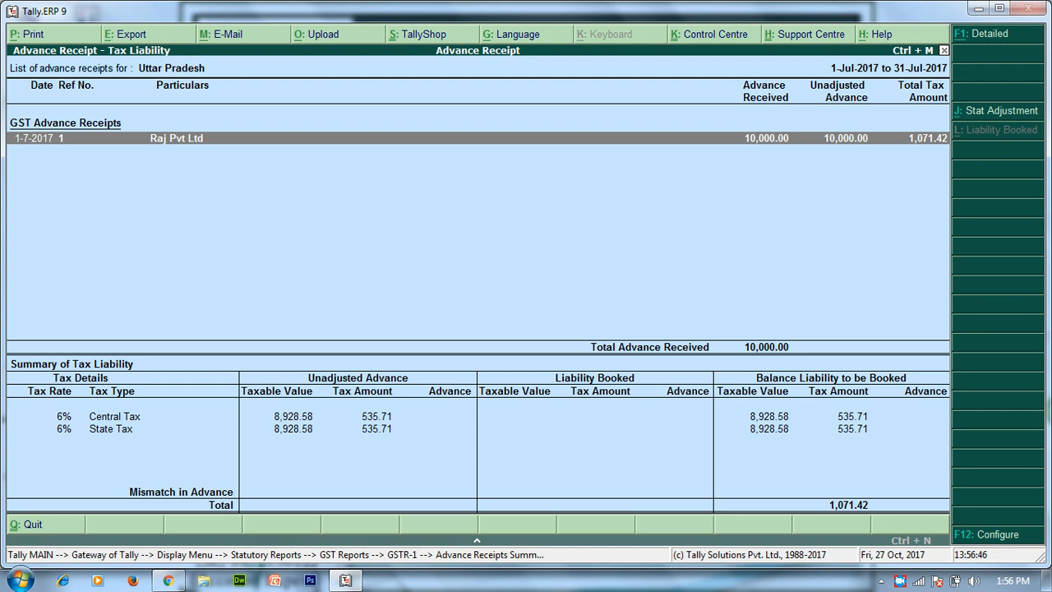
Start a stat adjustment journal for GST, Increase of Tax Liability, with On Account of Advance Receipts as additional details.
{"action": "key", "text": "alt+j"}
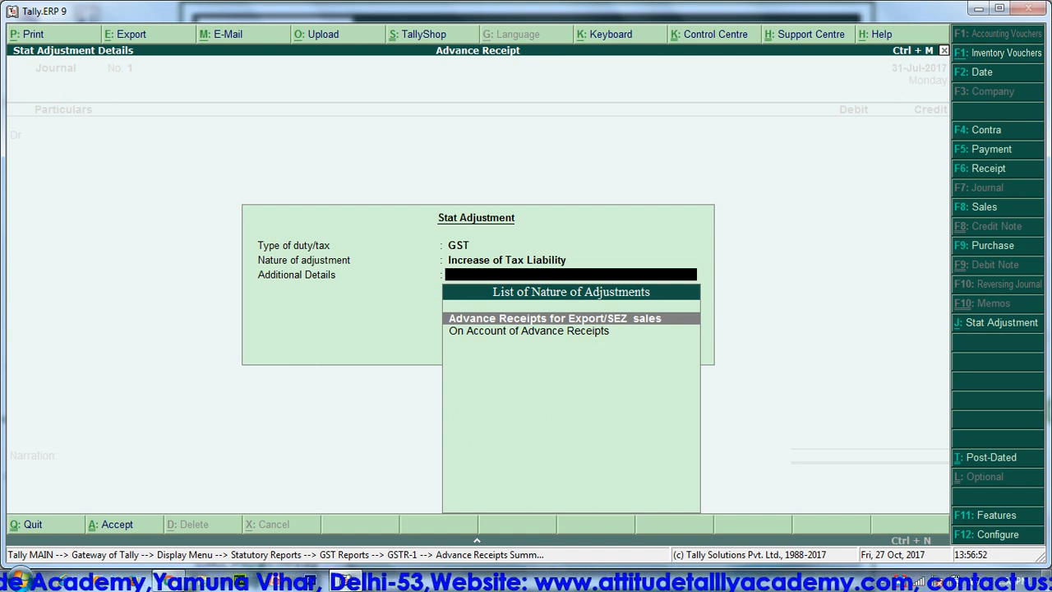
{"action": "key", "text": "Down"}
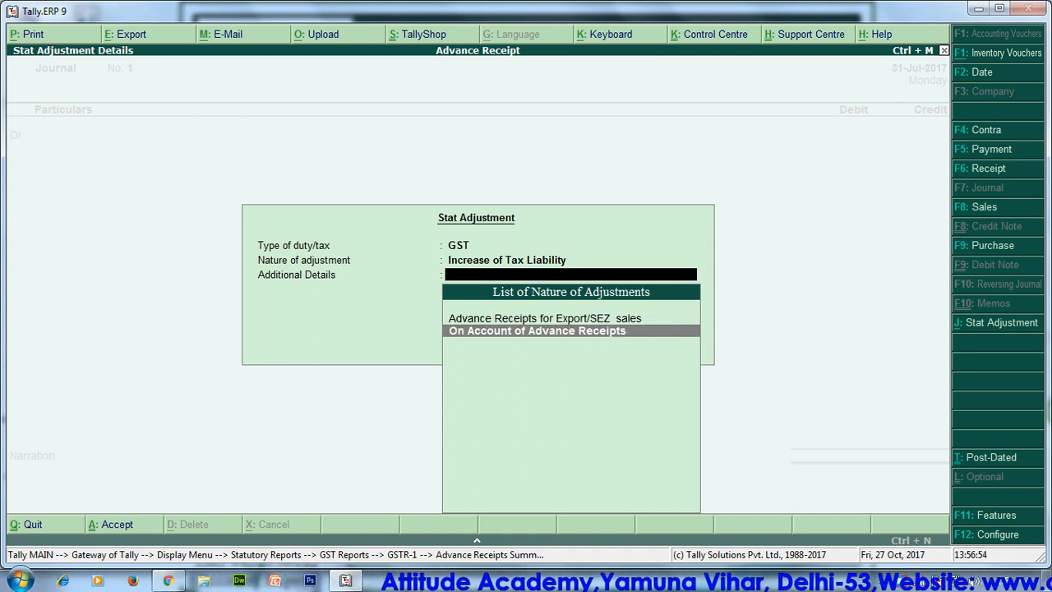
{"action": "key", "text": "Return"}
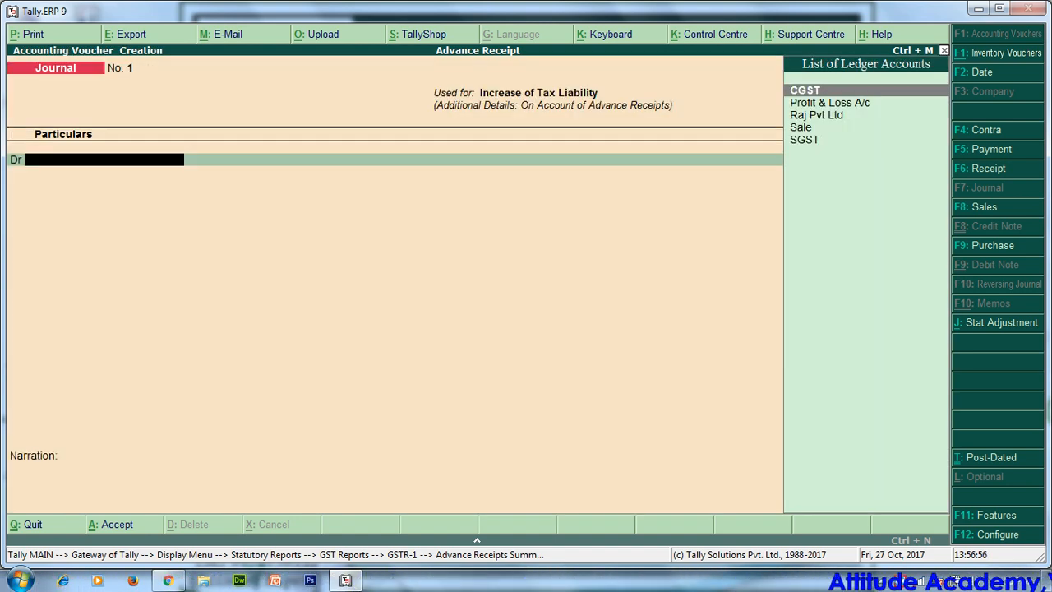
Start creating a ledger named Advance Tax from the debit line of the stat adjustment journal.
{"action": "key", "text": "Down"}
{"action": "key", "text": "Down"}
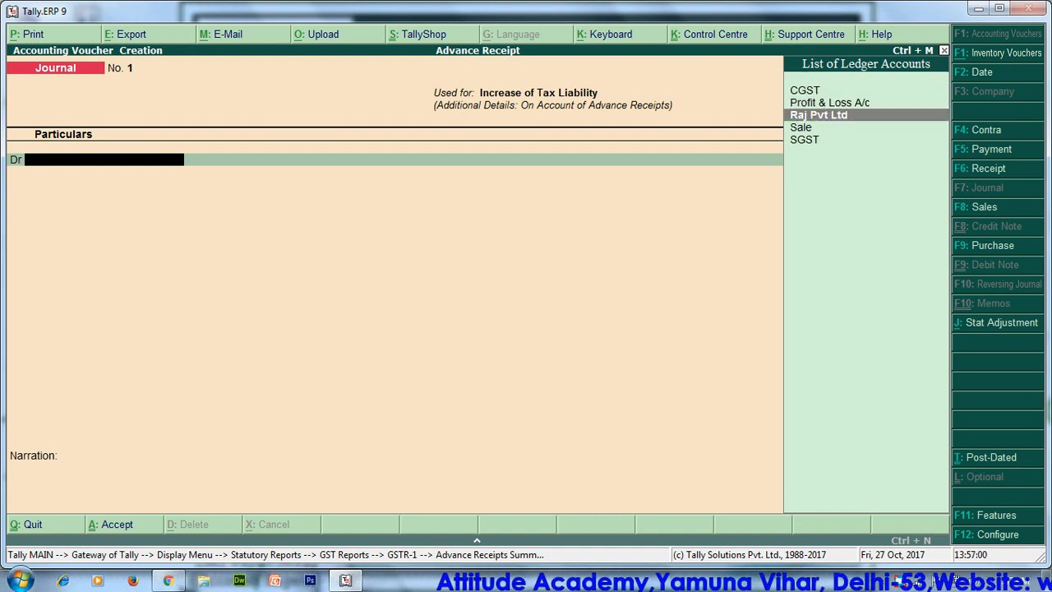
{"action": "key", "text": "alt+c"}
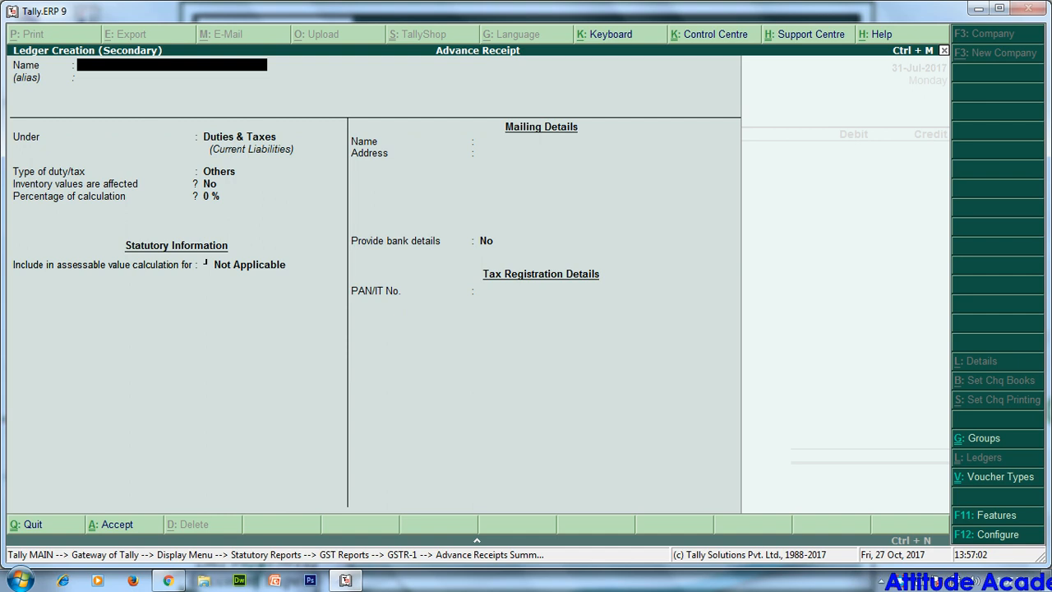
{"action": "type", "text": "ane"}
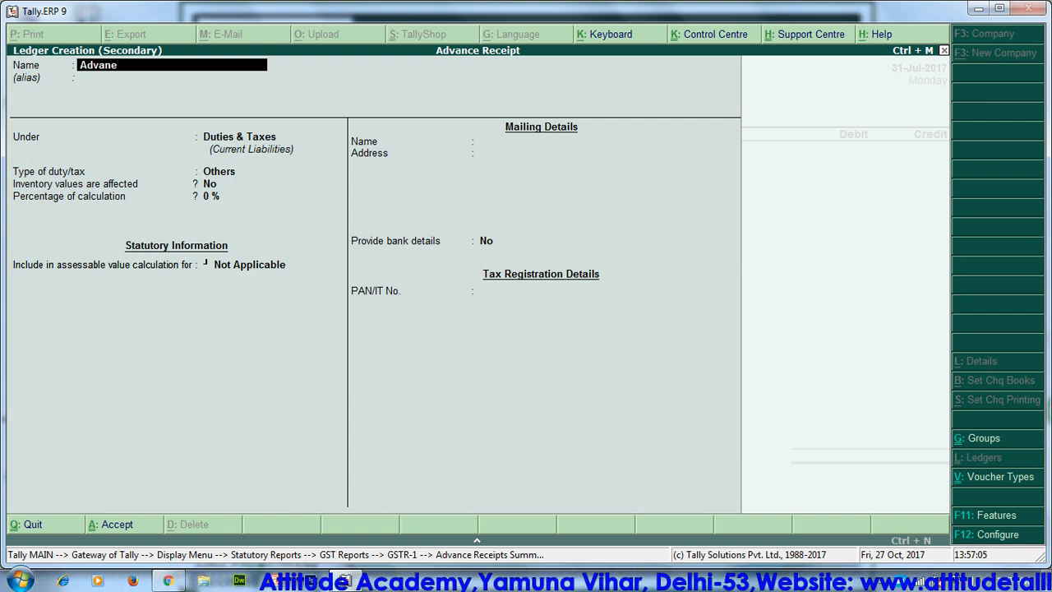
{"action": "key", "text": "BackSpace"}
{"action": "type", "text": "ce"}
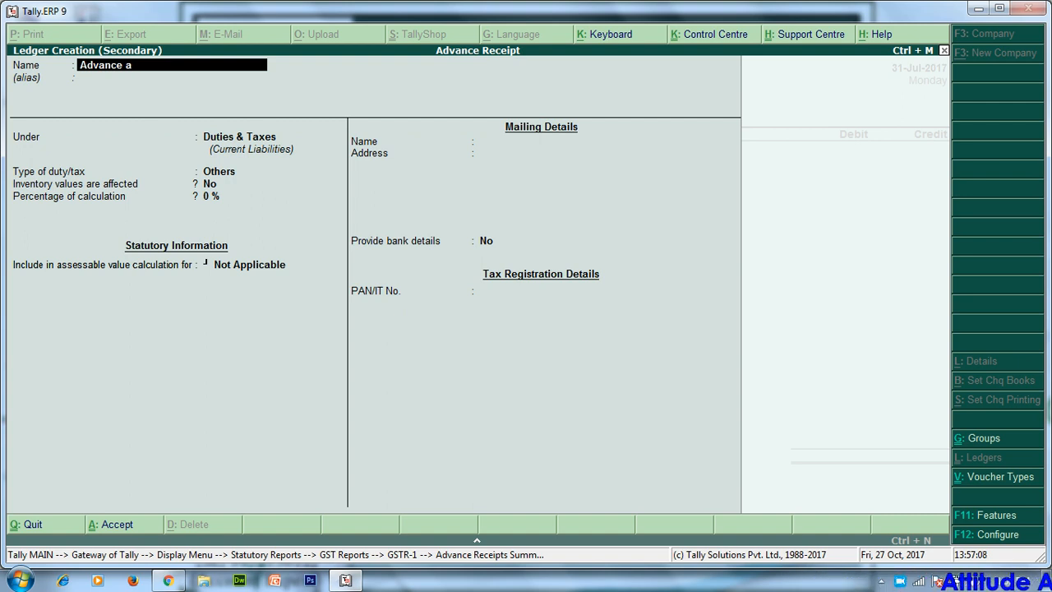
{"action": "type", "text": " t"}
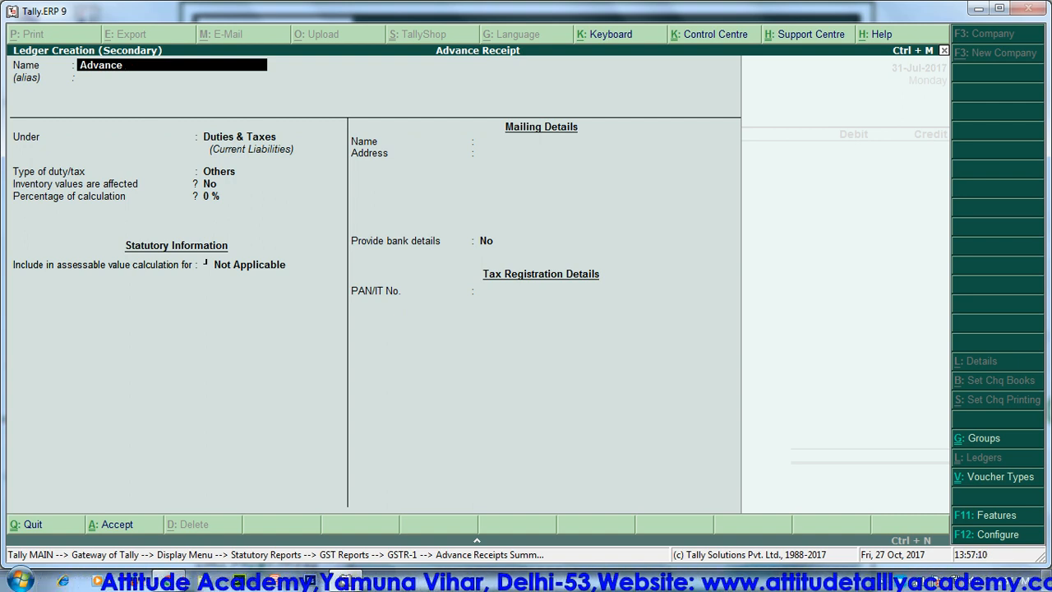
{"action": "type", "text": "ax"}
{"action": "key", "text": "Return"}
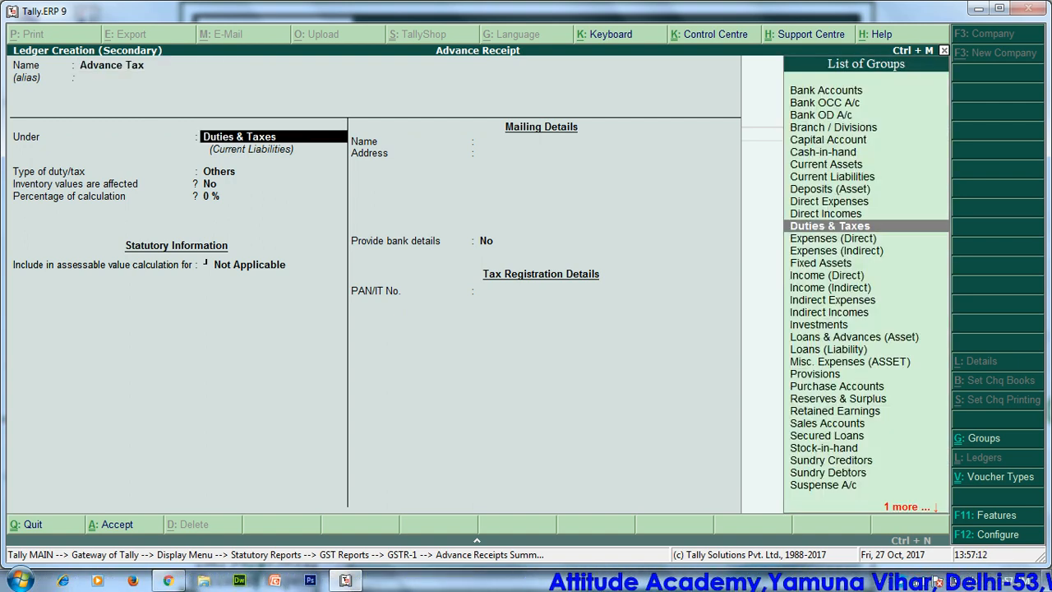
Choose the Advance Tax ledger's group, save it with the remaining defaults, and leave the unfinished journal for the tax liability report.
{"action": "type", "text": "c"}
{"action": "key", "text": "Down"}
{"action": "key", "text": "Down"}
{"action": "key", "text": "Return"}
{"action": "key", "text": "Return"}
{"action": "key", "text": "Return"}
{"action": "key", "text": "Return"}
{"action": "key", "text": "Return"}
{"action": "key", "text": "Return"}
{"action": "key", "text": "Return"}
{"action": "key", "text": "Return"}
{"action": "key", "text": "Return"}
{"action": "key", "text": "Return"}
{"action": "key", "text": "Return"}
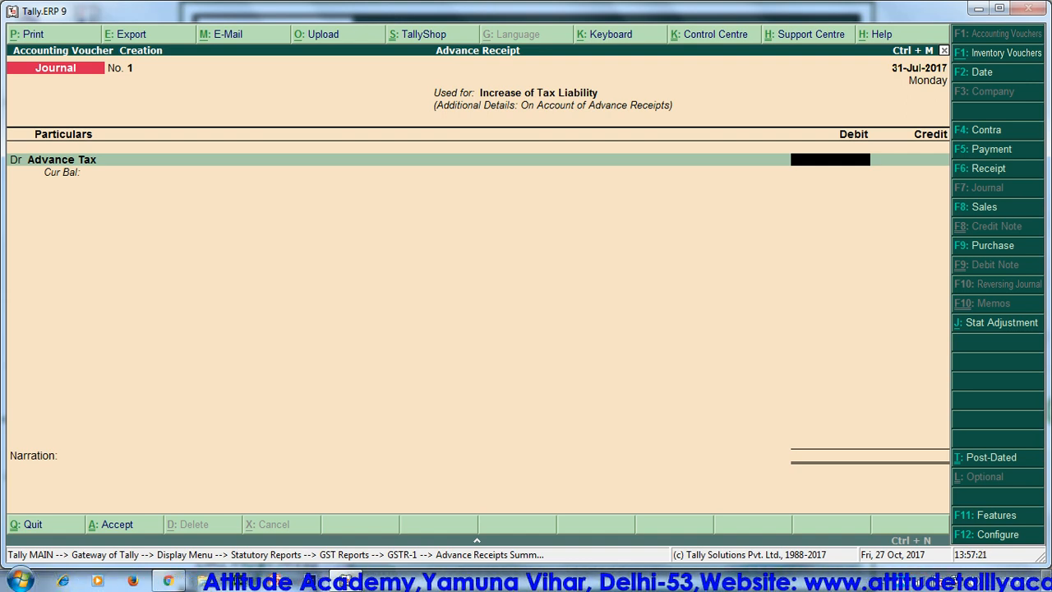
{"action": "key", "text": "Escape"}
{"action": "key", "text": "y"}
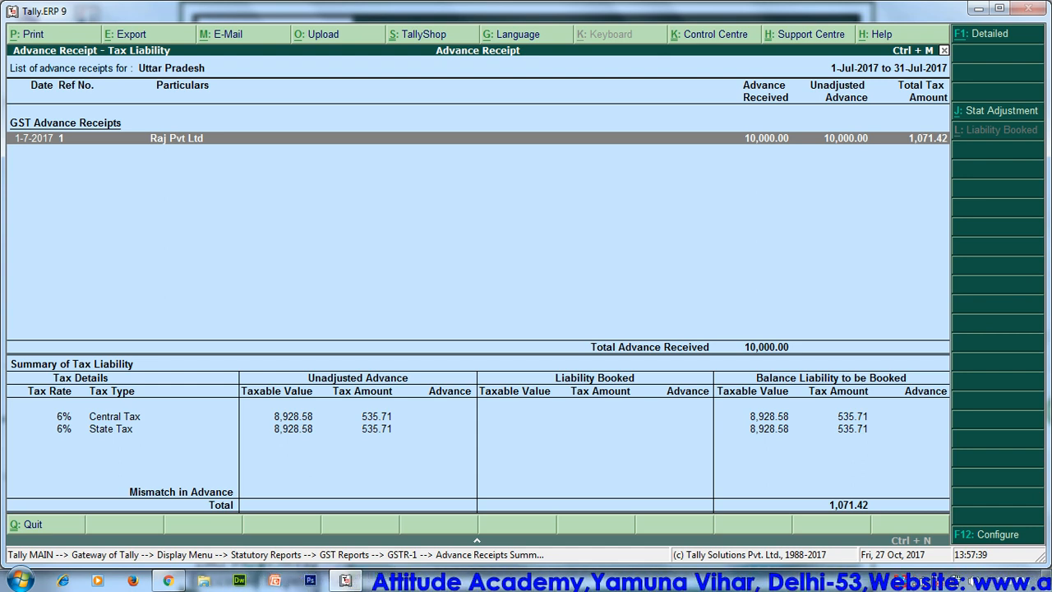
{"action": "key", "text": "alt+j"}
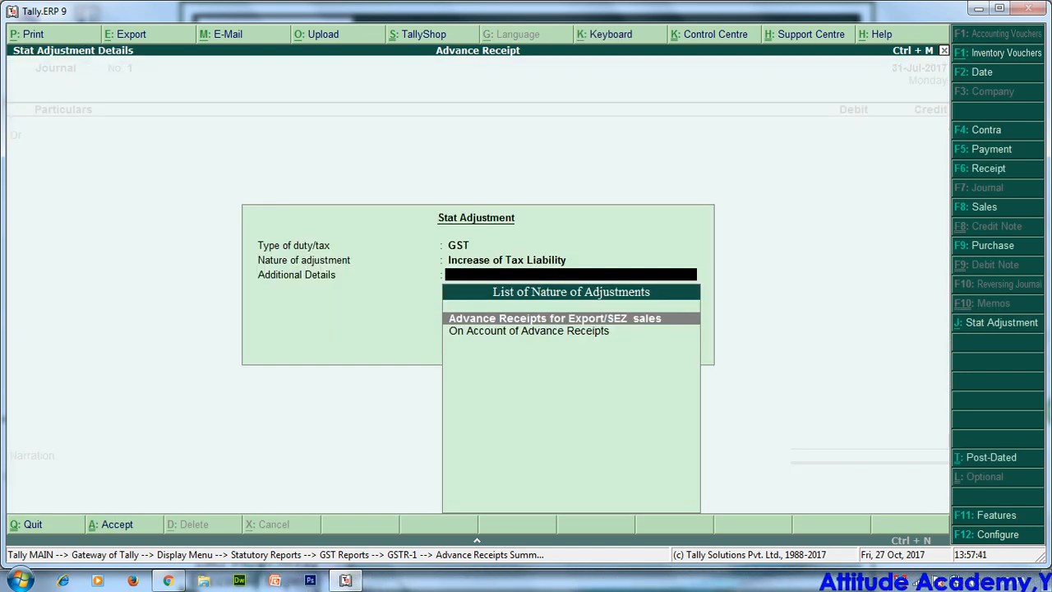
{"action": "key", "text": "Down"}
{"action": "key", "text": "Return"}
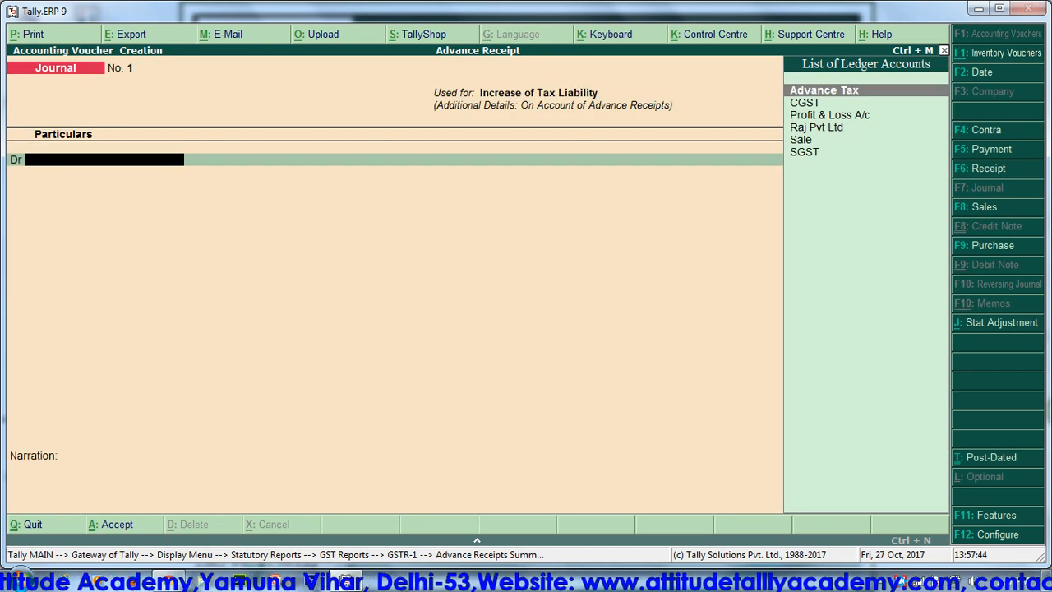
{"action": "key", "text": "Return"}
{"action": "type", "text": "10710"}
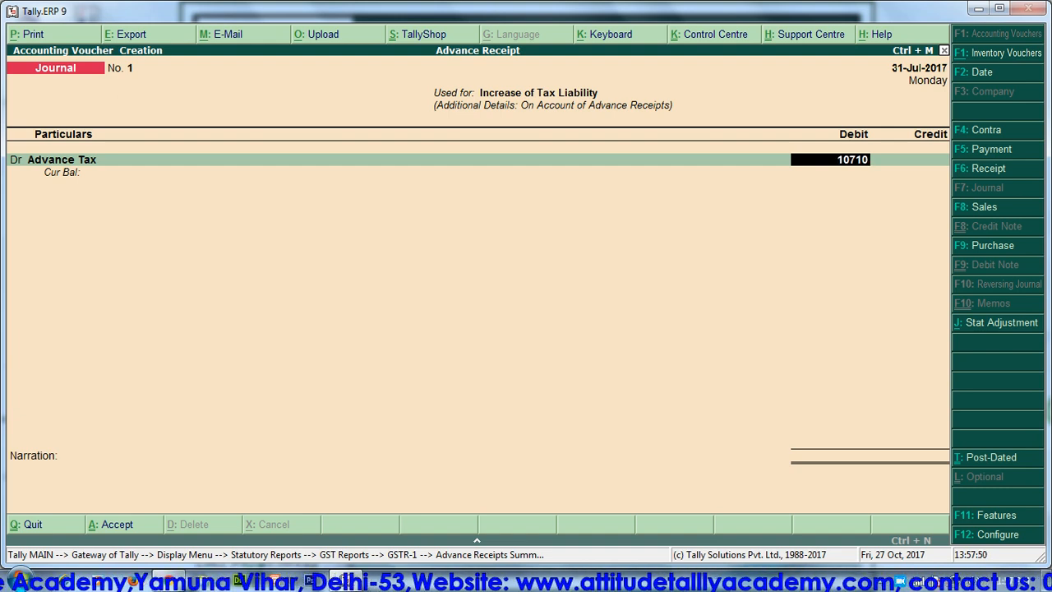
{"action": "key", "text": "BackSpace"}
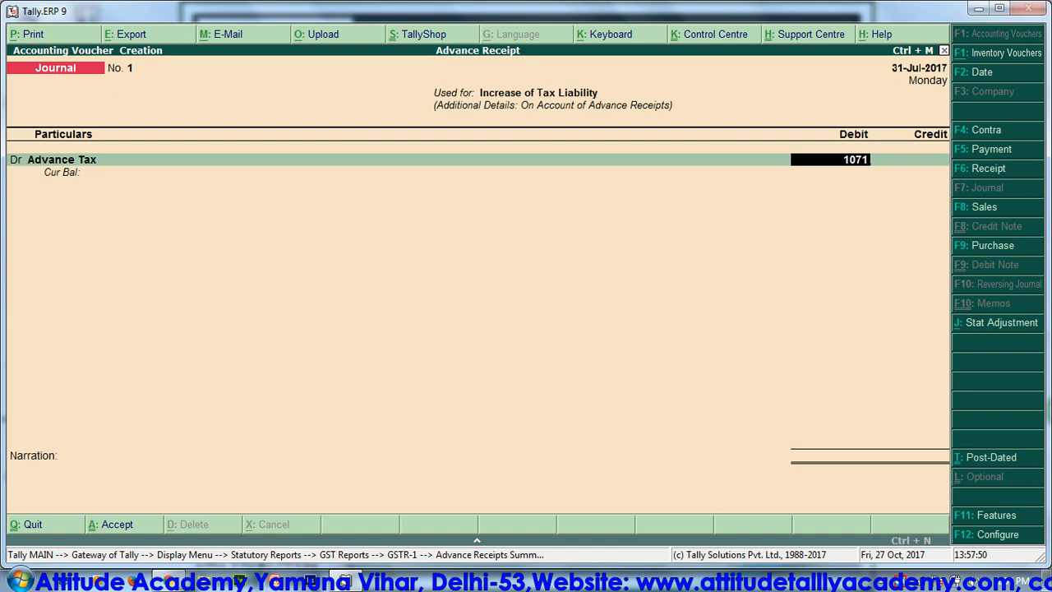
{"action": "type", "text": ".71"}
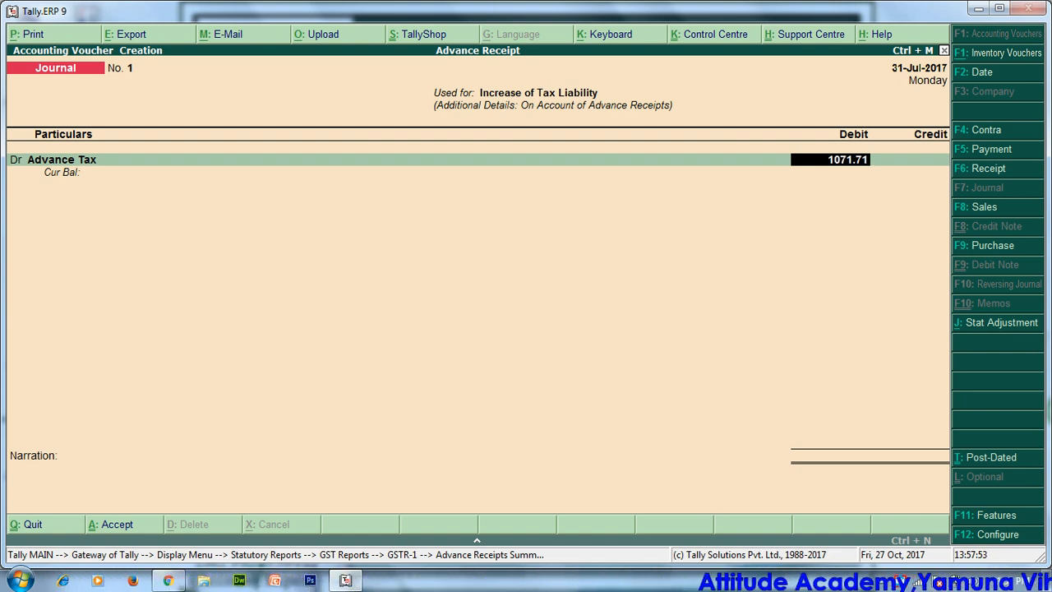
{"action": "key", "text": "Return"}
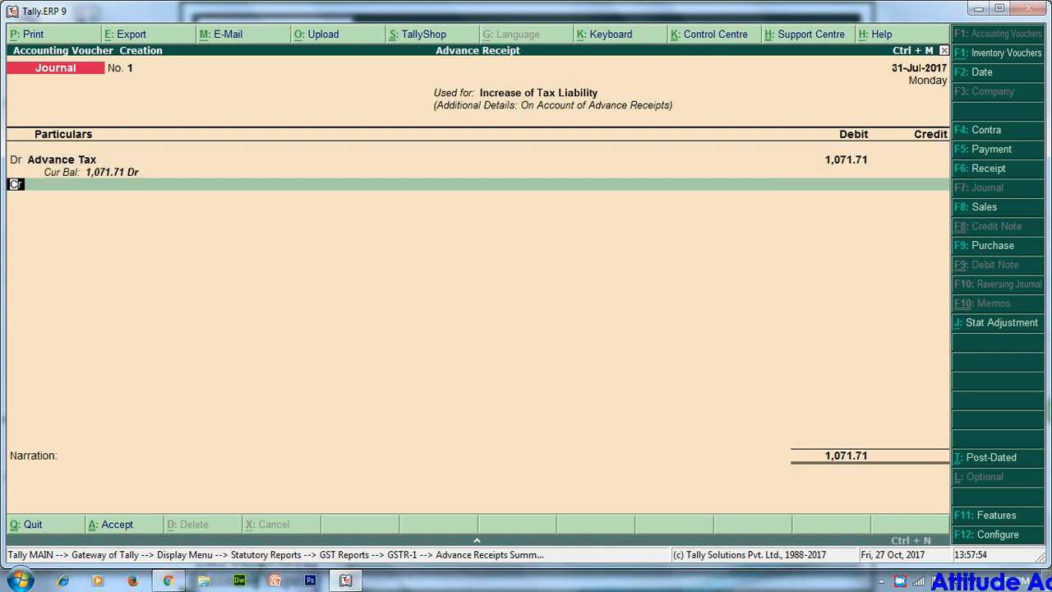
{"action": "key", "text": "Escape"}
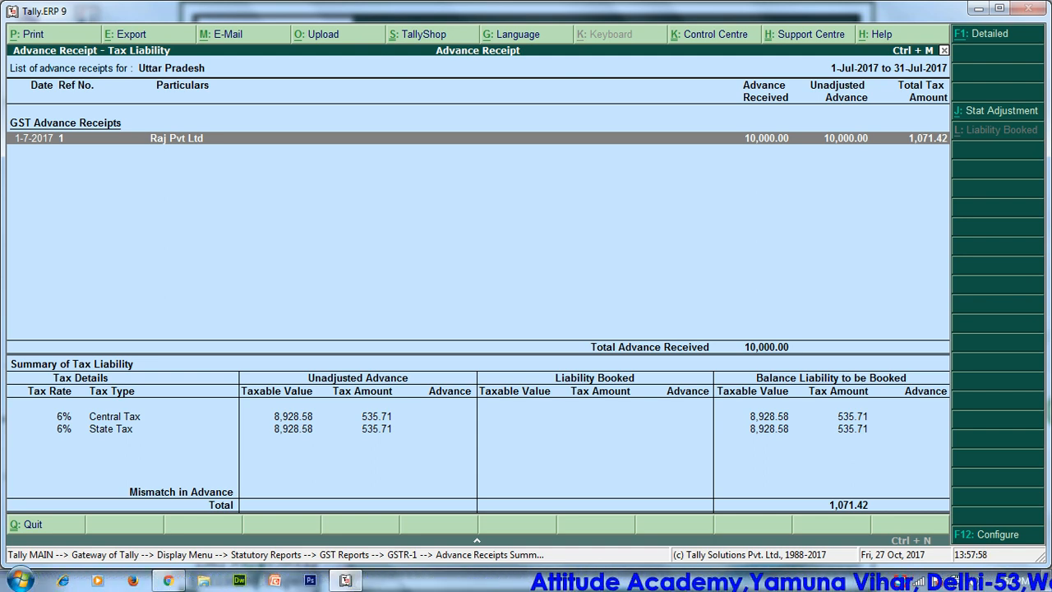
Start a stat adjustment journal with On Account of Advance Receipts as additional details, and debit Advance Tax with 1071.42.
{"action": "key", "text": "alt+j"}
{"action": "key", "text": "Down"}
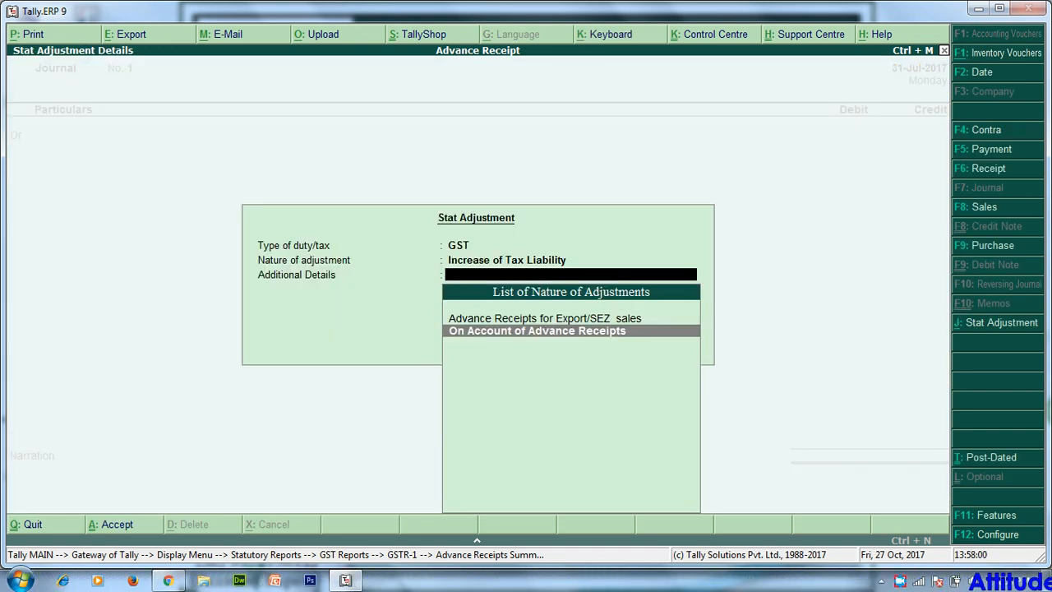
{"action": "key", "text": "Return"}
{"action": "key", "text": "Return"}
{"action": "type", "text": "1"}
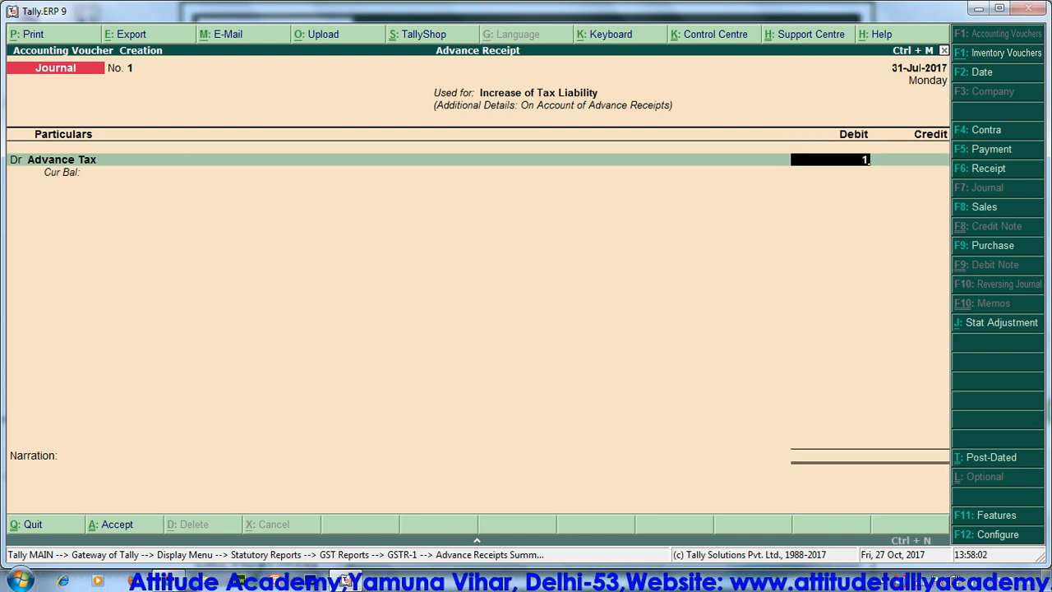
{"action": "type", "text": "071.42"}
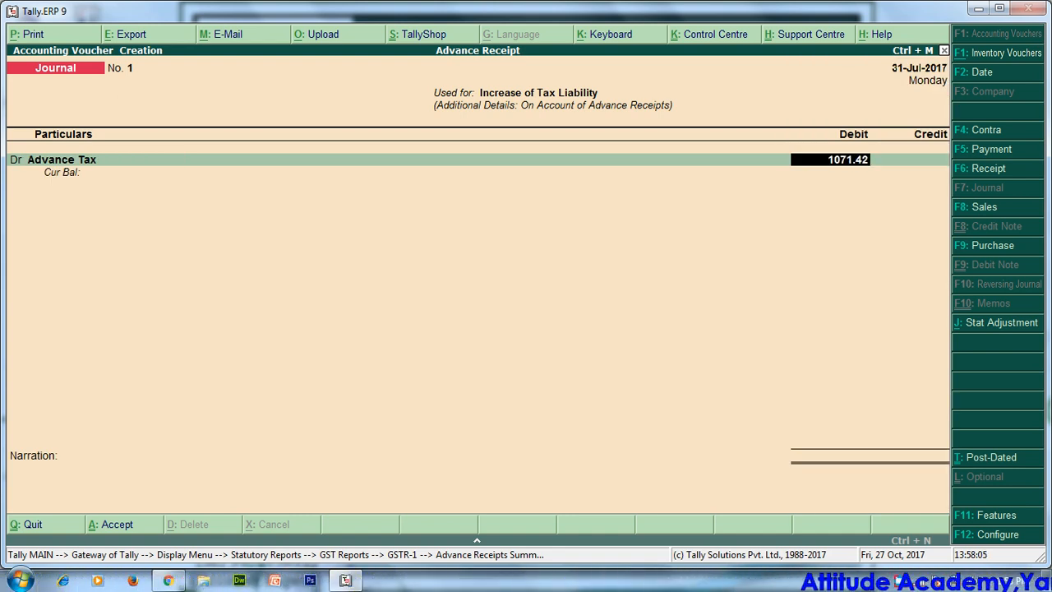
{"action": "key", "text": "Return"}
{"action": "key", "text": "Return"}
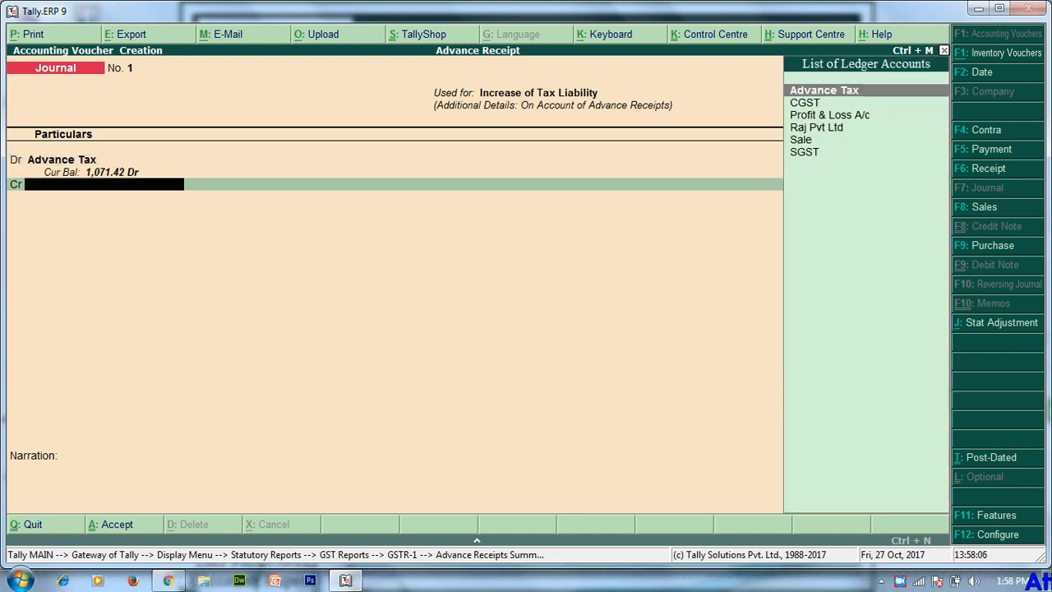
Add CGST as the credit ledger with a 6% GST rate and a taxable value of 535.71.
{"action": "type", "text": "C"}
{"action": "key", "text": "Return"}
{"action": "key", "text": "Return"}
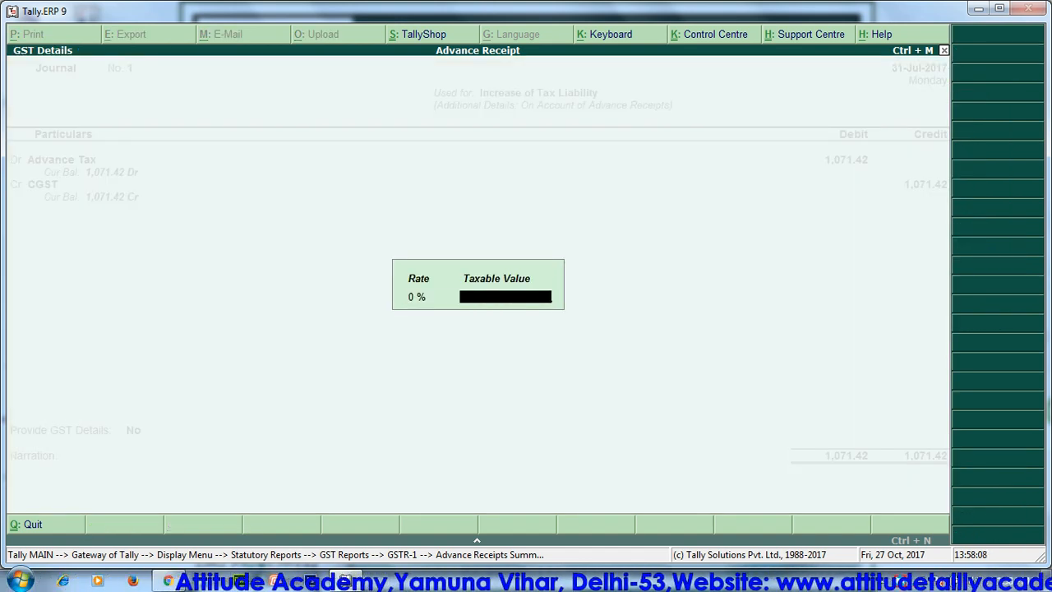
{"action": "type", "text": "6"}
{"action": "key", "text": "Return"}
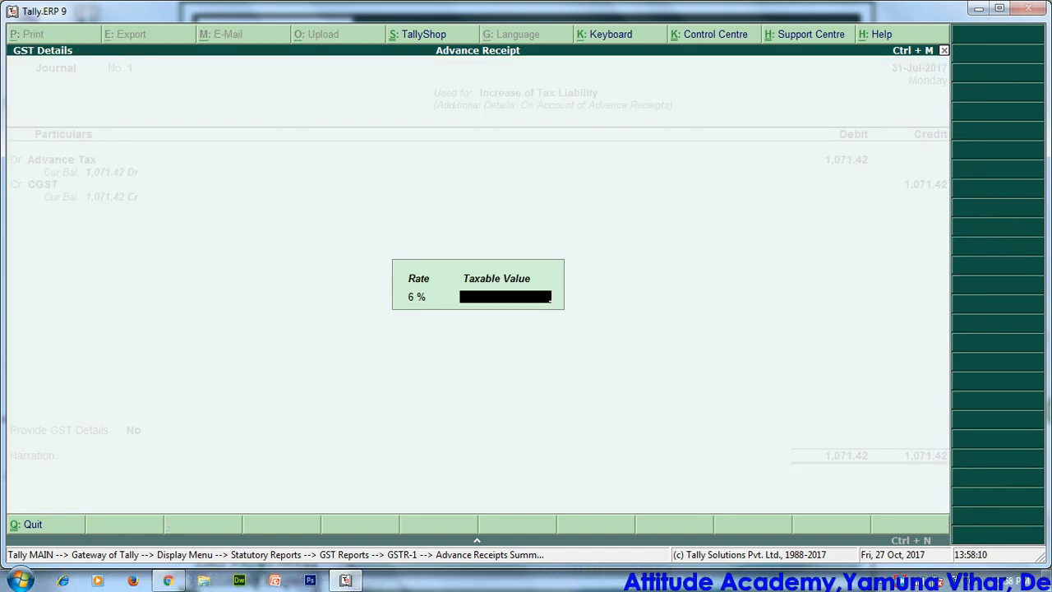
{"action": "type", "text": "532"}
{"action": "key", "text": "BackSpace"}
{"action": "type", "text": "5.71"}
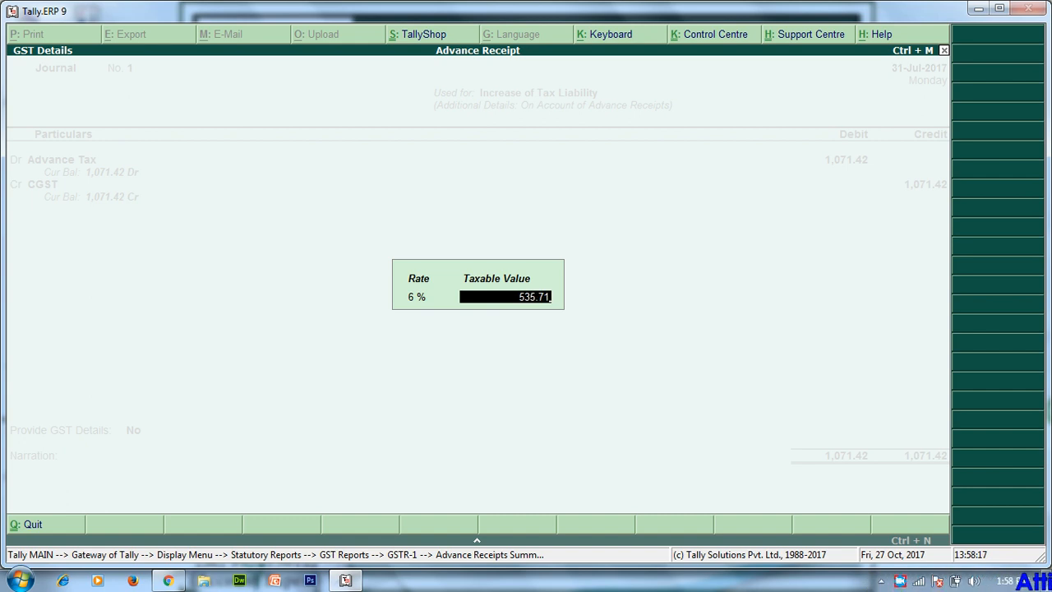
{"action": "key", "text": "Return"}
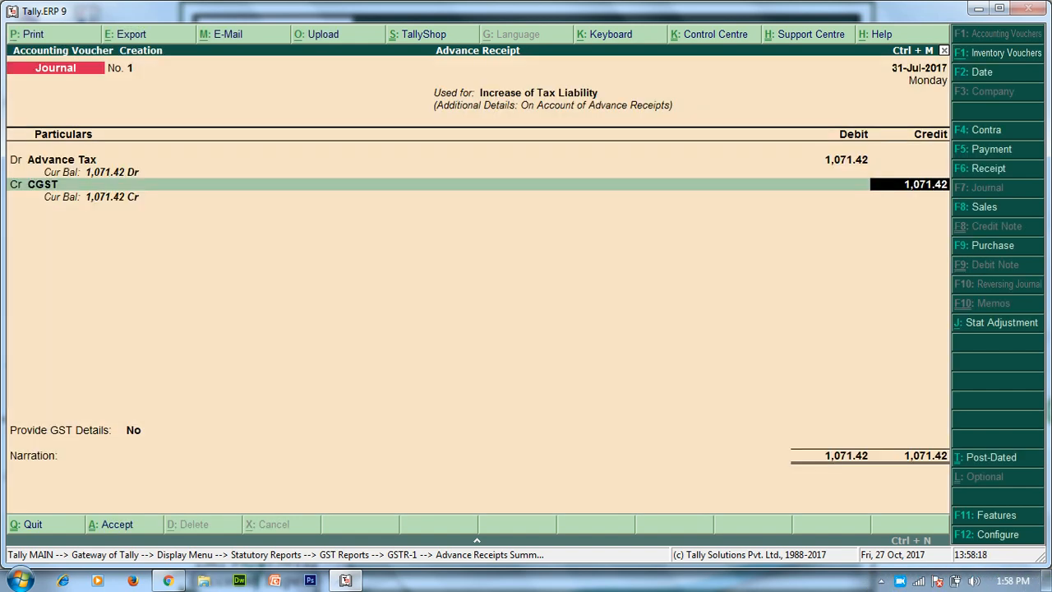
Set the CGST credit amount to 535.71 and proceed to another credit line.
{"action": "type", "text": "3"}
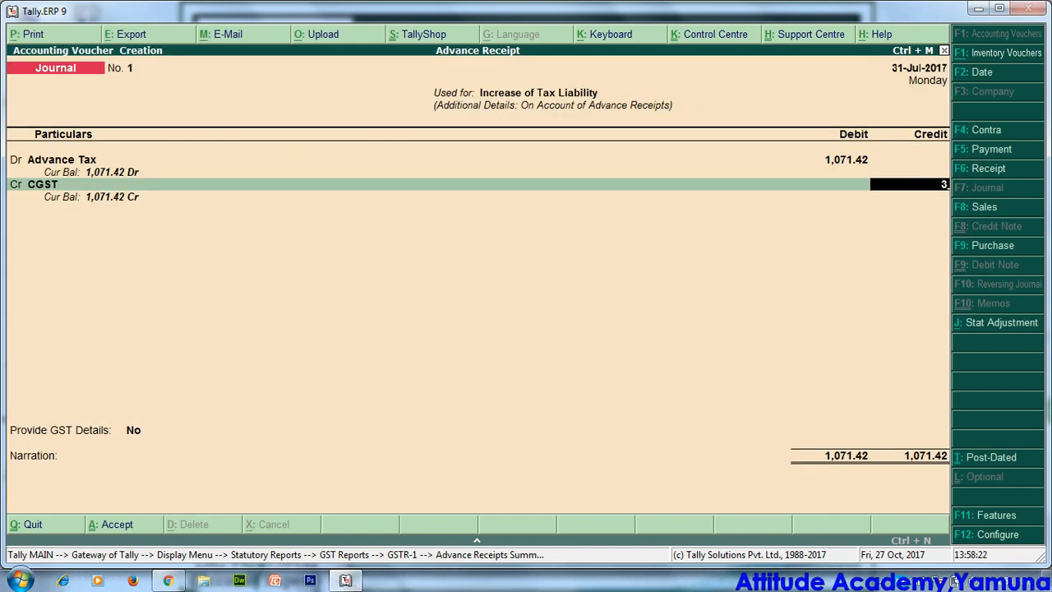
{"action": "type", "text": "5335.71"}
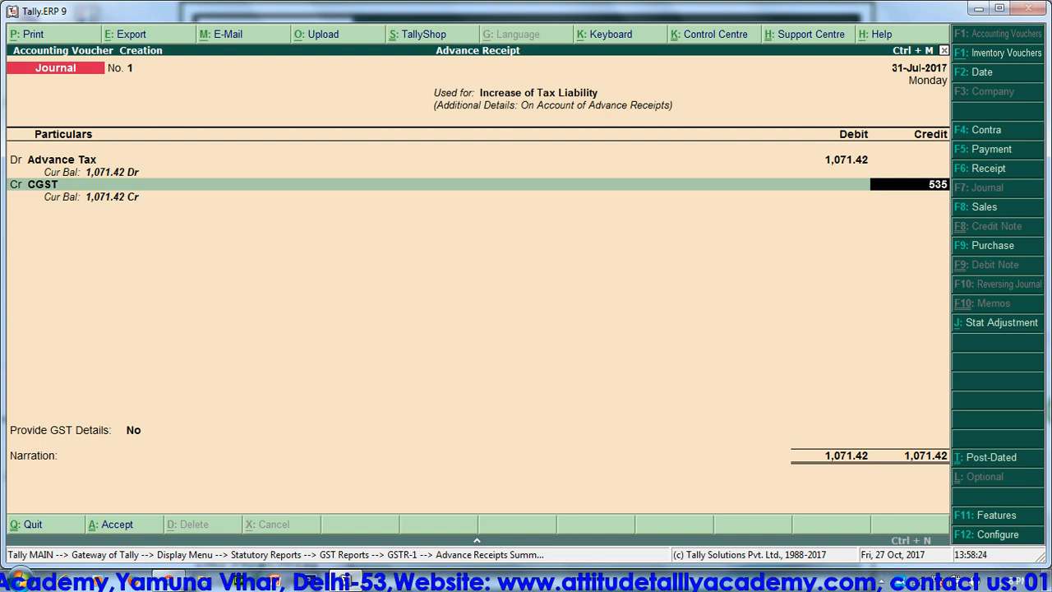
{"action": "key", "text": "Return"}
{"action": "key", "text": "Return"}
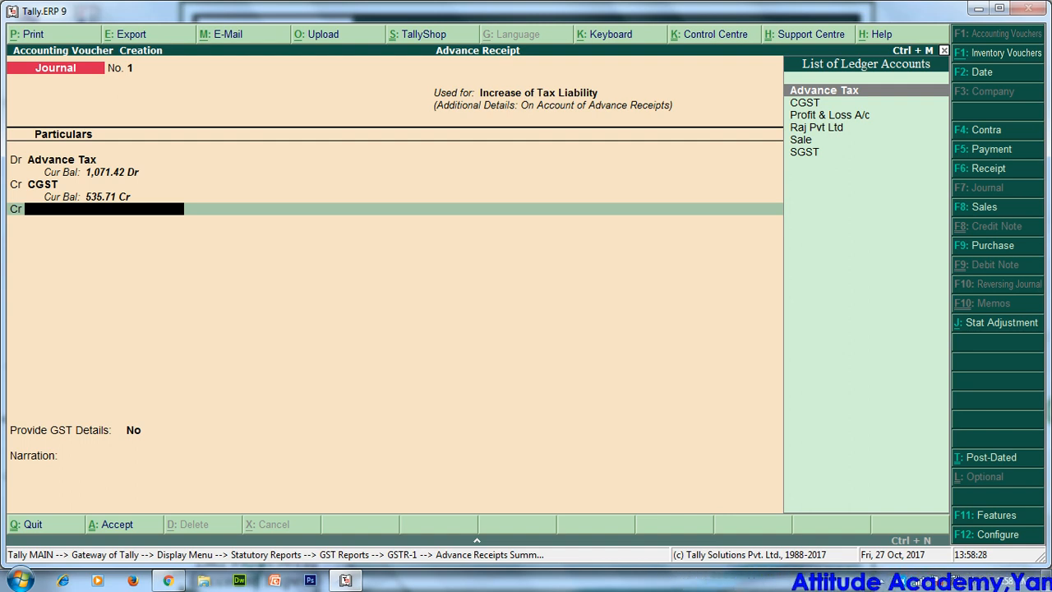
Credit SGST with 535.71 at 6% on a taxable value of 535.71, and save the journal without a narration.
{"action": "type", "text": "S"}
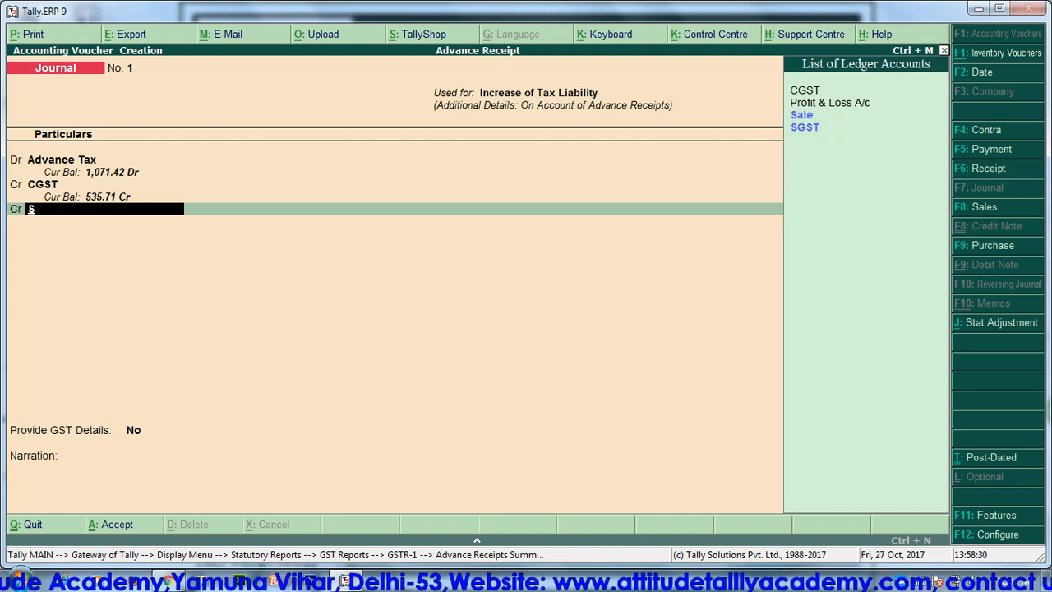
{"action": "key", "text": "Down"}
{"action": "key", "text": "Down"}
{"action": "key", "text": "Return"}
{"action": "key", "text": "Return"}
{"action": "key", "text": "Return"}
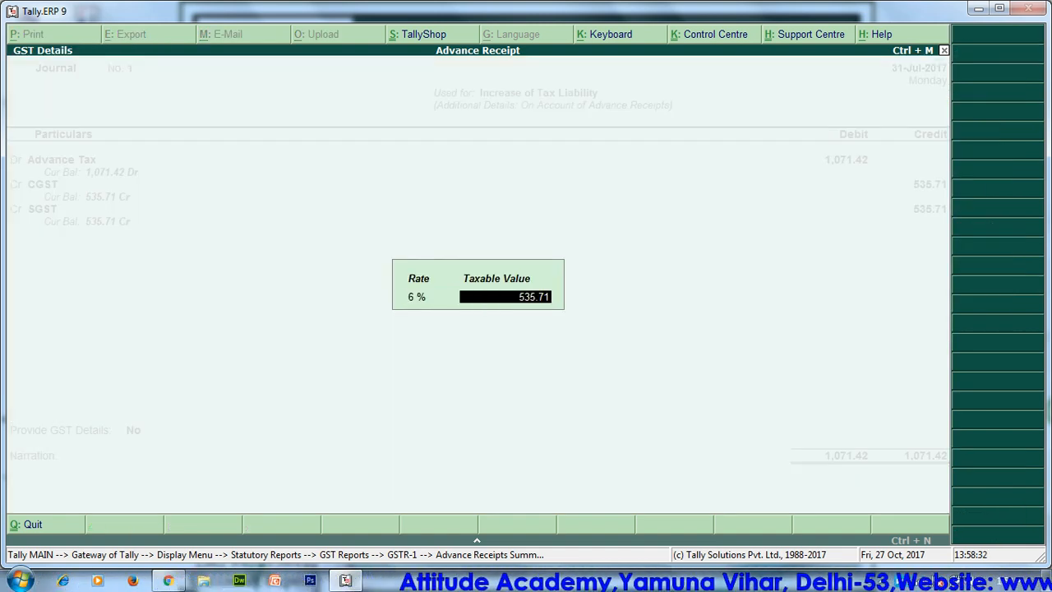
{"action": "key", "text": "Return"}
{"action": "key", "text": "Return"}
{"action": "key", "text": "Return"}
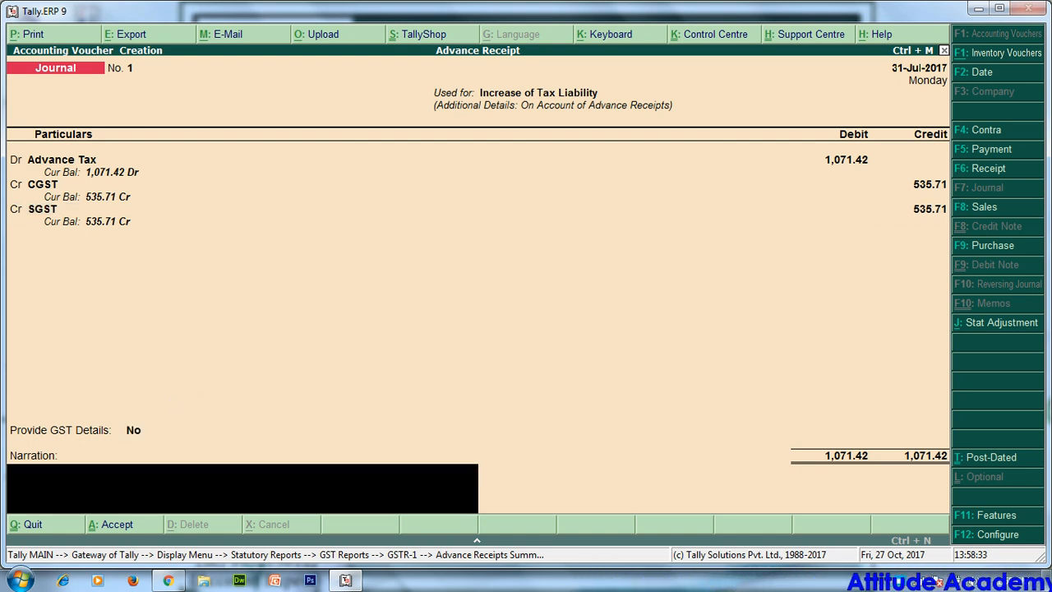
{"action": "key", "text": "Return"}
{"action": "key", "text": "Return"}
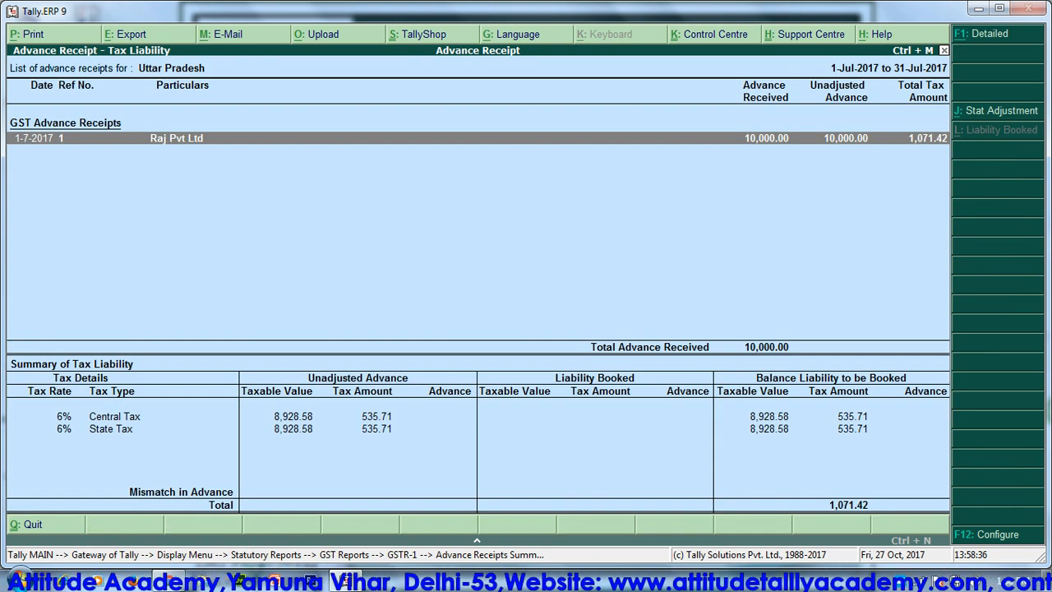
Return to GSTR-1 and open the incomplete/mismatched voucher whose information for generating table-wise details is not provided.
{"action": "key", "text": "Escape"}
{"action": "key", "text": "Escape"}
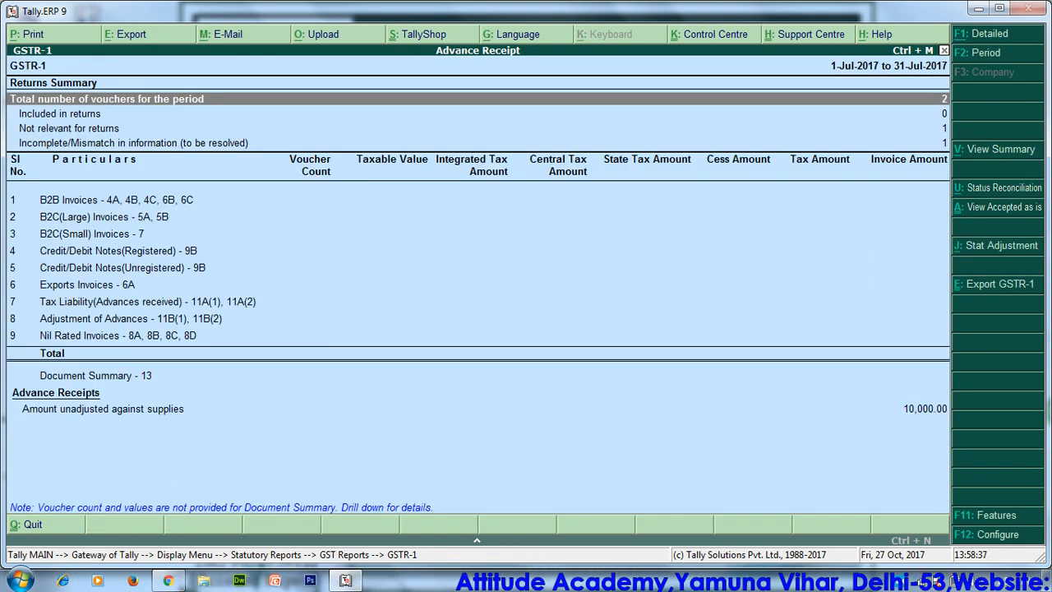
{"action": "key", "text": "Down"}
{"action": "key", "text": "Down"}
{"action": "key", "text": "Down"}
{"action": "key", "text": "Return"}
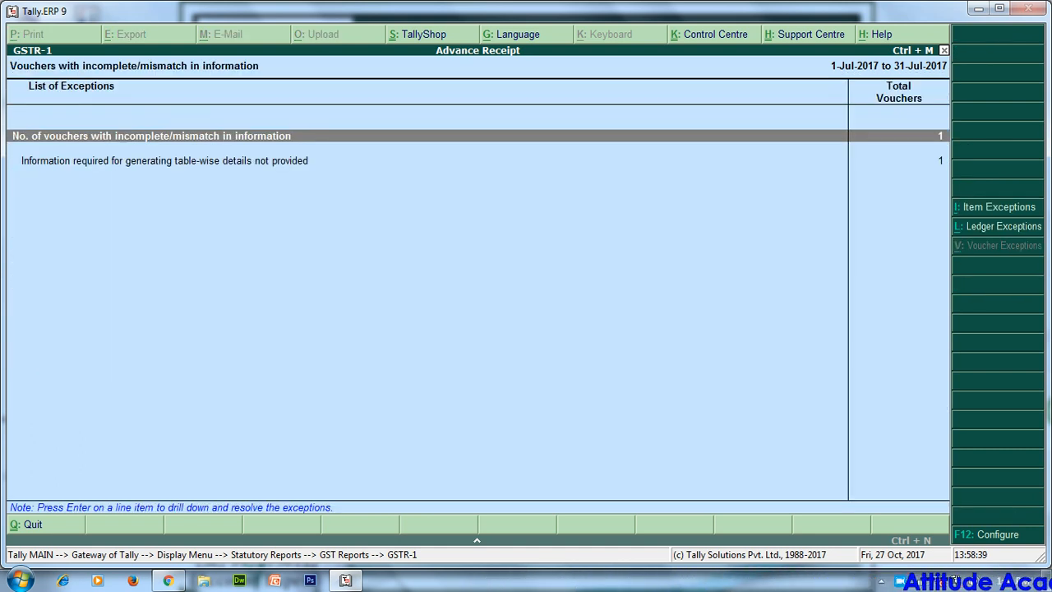
{"action": "key", "text": "Down"}
{"action": "key", "text": "Return"}
{"action": "key", "text": "Return"}
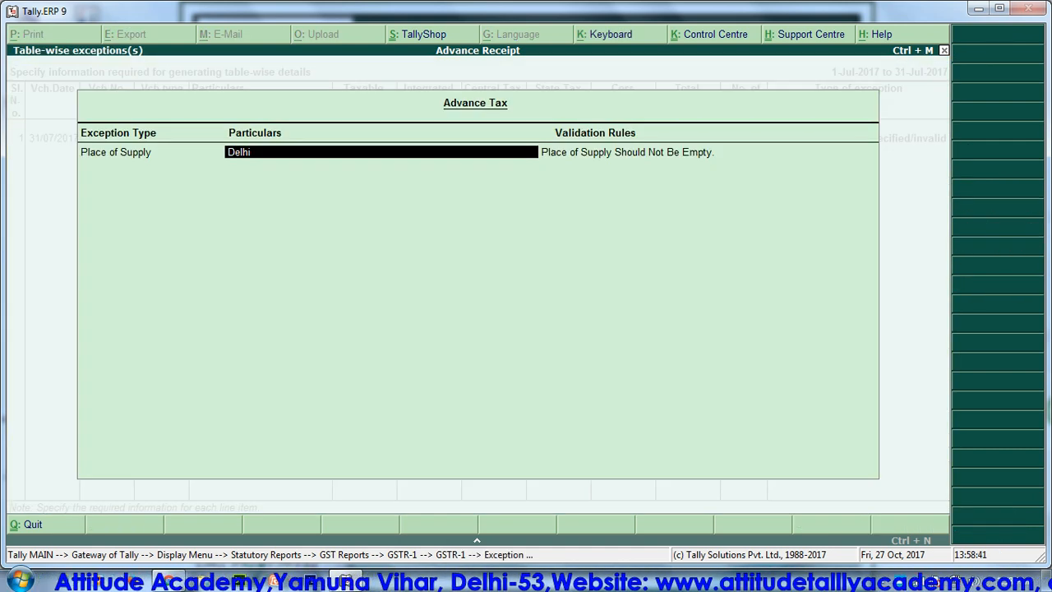
Set the voucher's place of supply to Uttar Pradesh and save the exception details.
{"action": "type", "text": "u"}
{"action": "key", "text": "Down"}
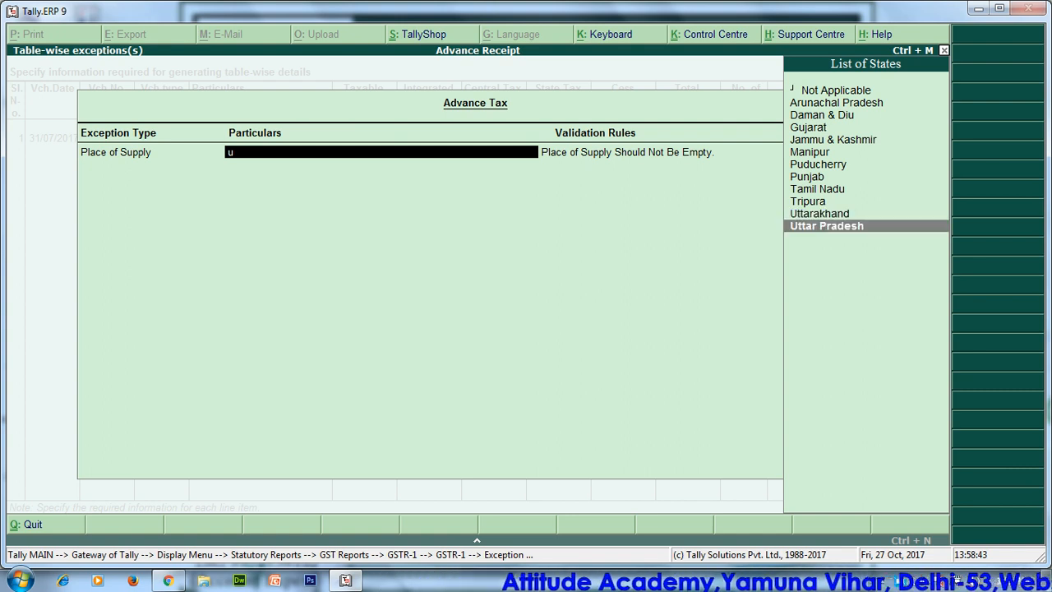
{"action": "key", "text": "Return"}
{"action": "key", "text": "Return"}
{"action": "key", "text": "Escape"}
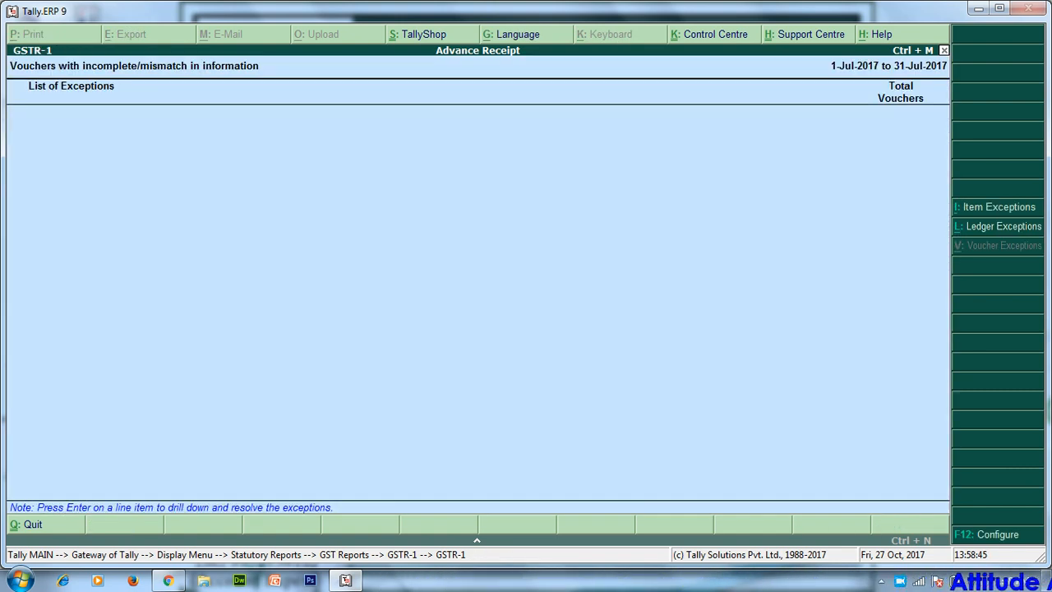
Return to the GSTR-1 summary and examine the Tax Liability (Advances received) row.
{"action": "key", "text": "Escape"}
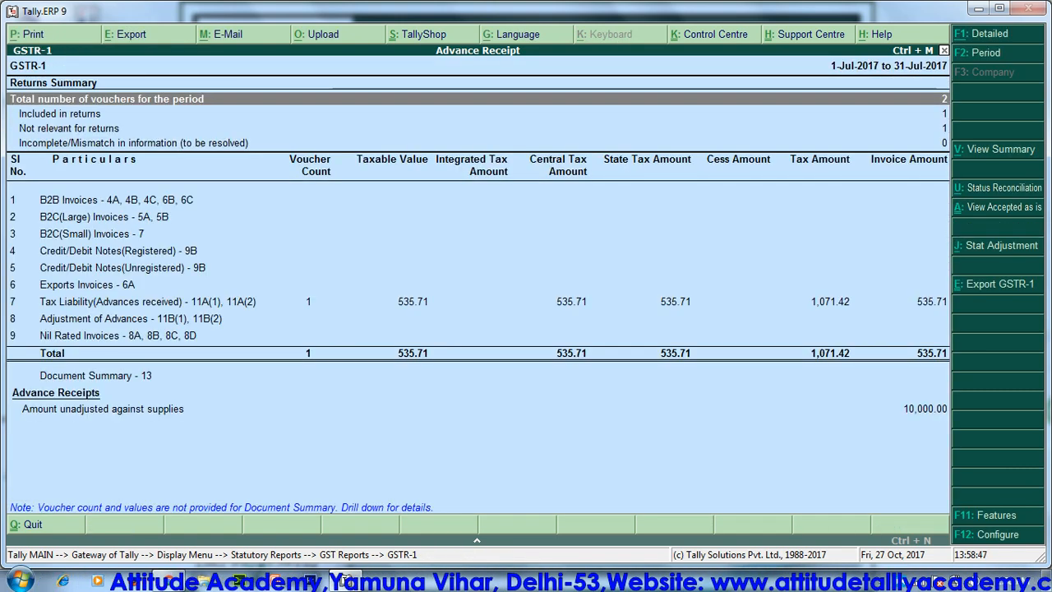
{"action": "key", "text": "Down"}
{"action": "key", "text": "Down"}
{"action": "key", "text": "Down"}
{"action": "key", "text": "Down"}
{"action": "key", "text": "Down"}
{"action": "key", "text": "Down"}
{"action": "key", "text": "Down"}
{"action": "key", "text": "Down"}
{"action": "key", "text": "Down"}
{"action": "key", "text": "Down"}
{"action": "key", "text": "Down"}
{"action": "key", "text": "Up"}
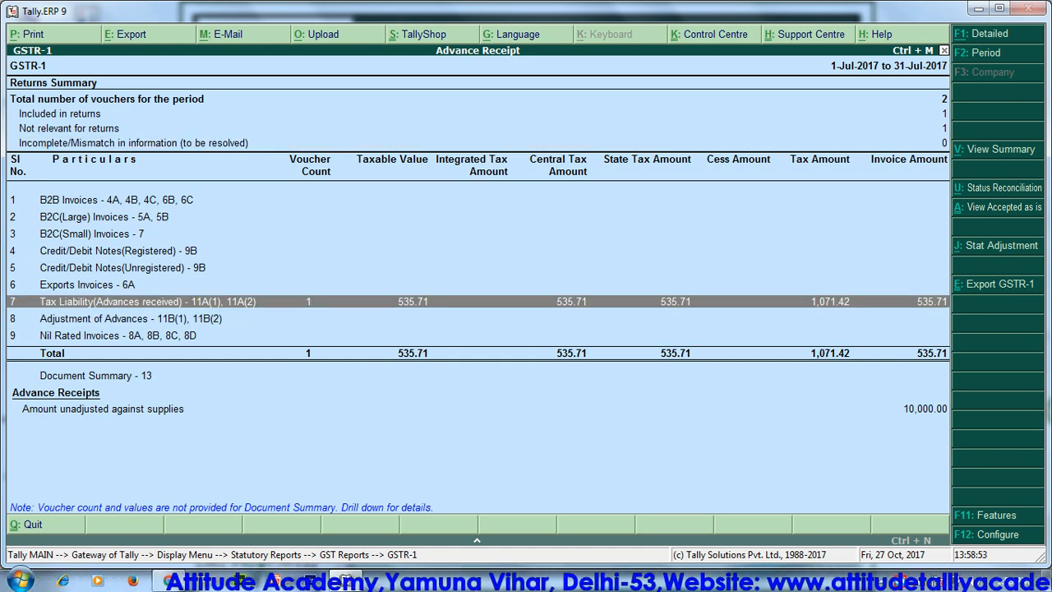
Leave the GST reports for accounting voucher entry and set the journal's voucher date to 31-7.
{"action": "key", "text": "Escape"}
{"action": "key", "text": "Escape"}
{"action": "key", "text": "Escape"}
{"action": "key", "text": "Escape"}
{"action": "key", "text": "Escape"}
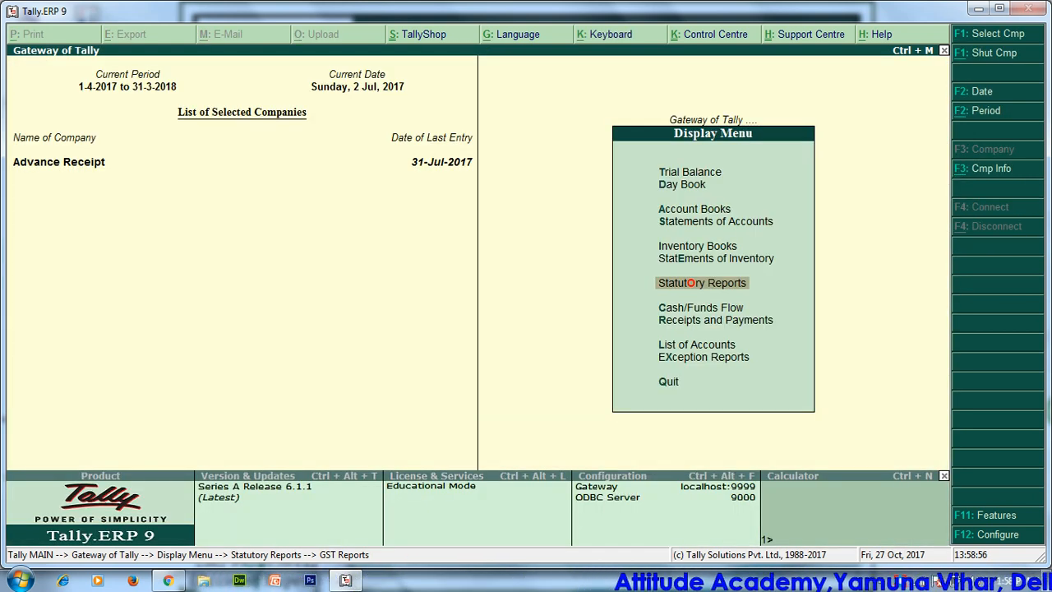
{"action": "key", "text": "n"}
{"action": "key", "text": "v"}
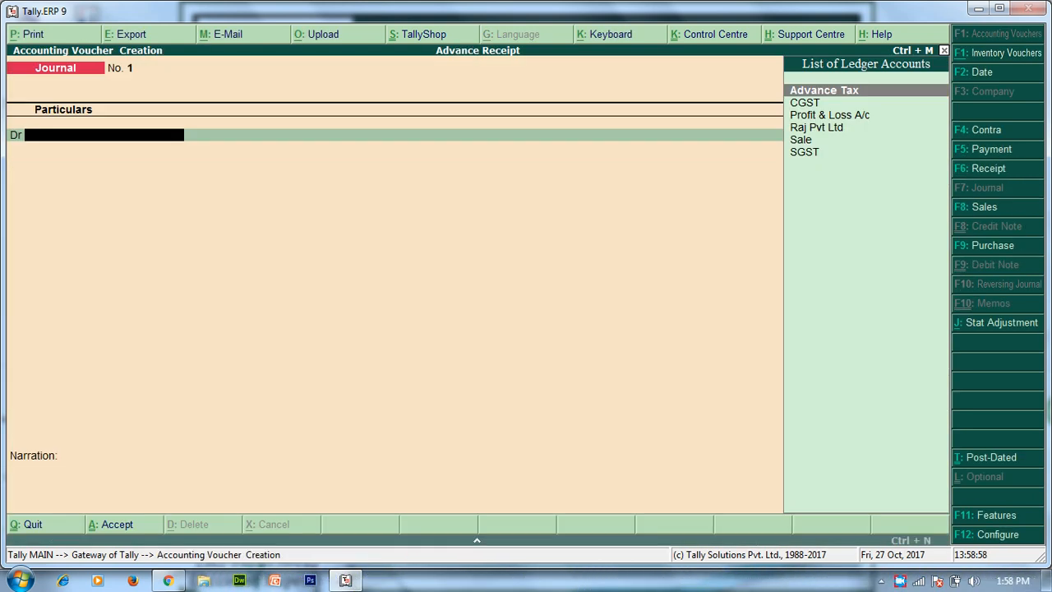
{"action": "key", "text": "XF86AudioLowerVolume"}
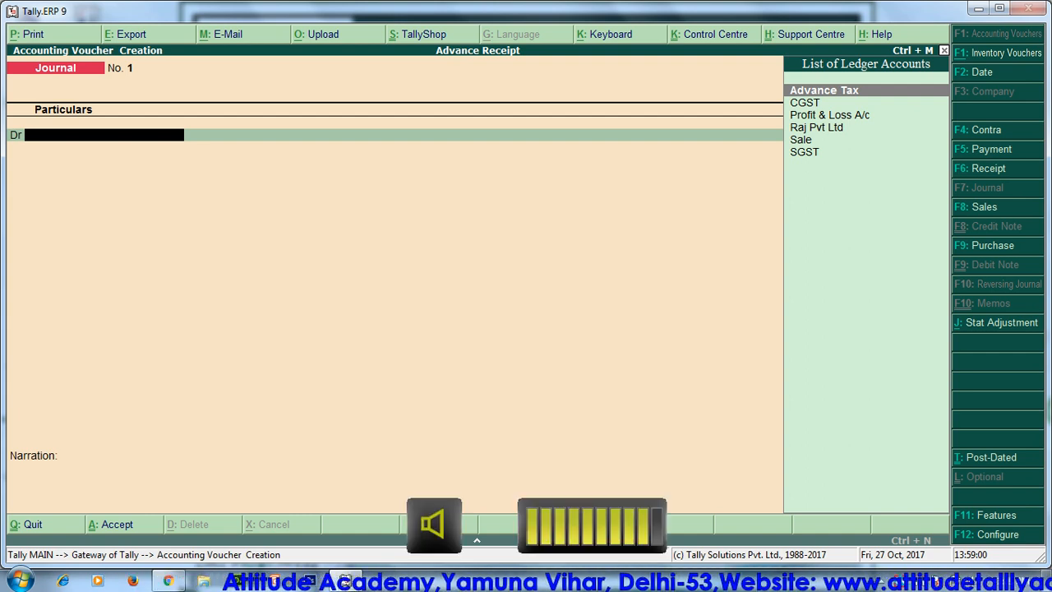
{"action": "key", "text": "F2"}
{"action": "key", "text": "BackSpace"}
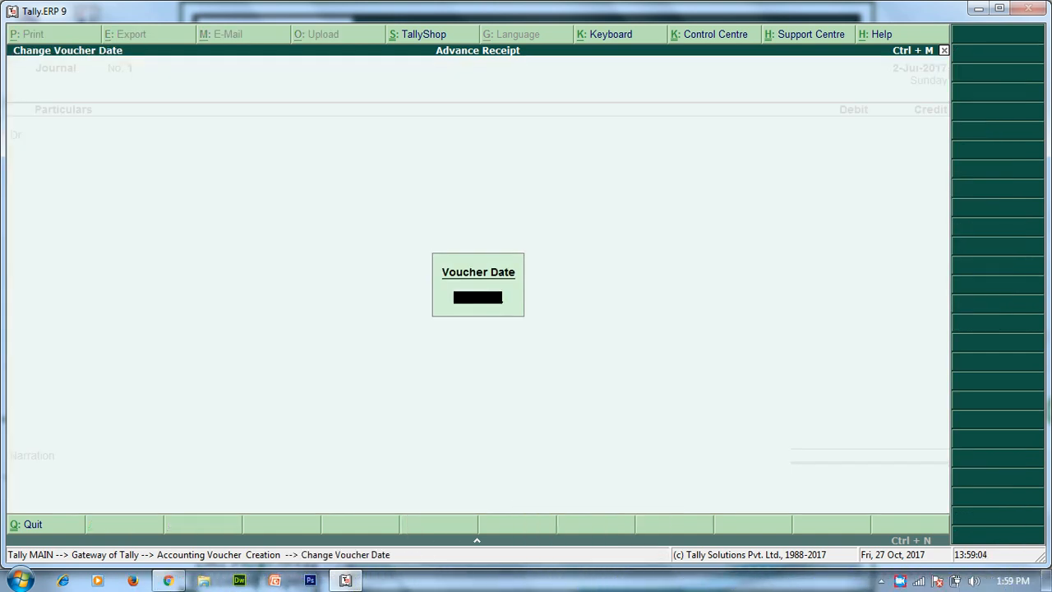
{"action": "type", "text": "31-7"}
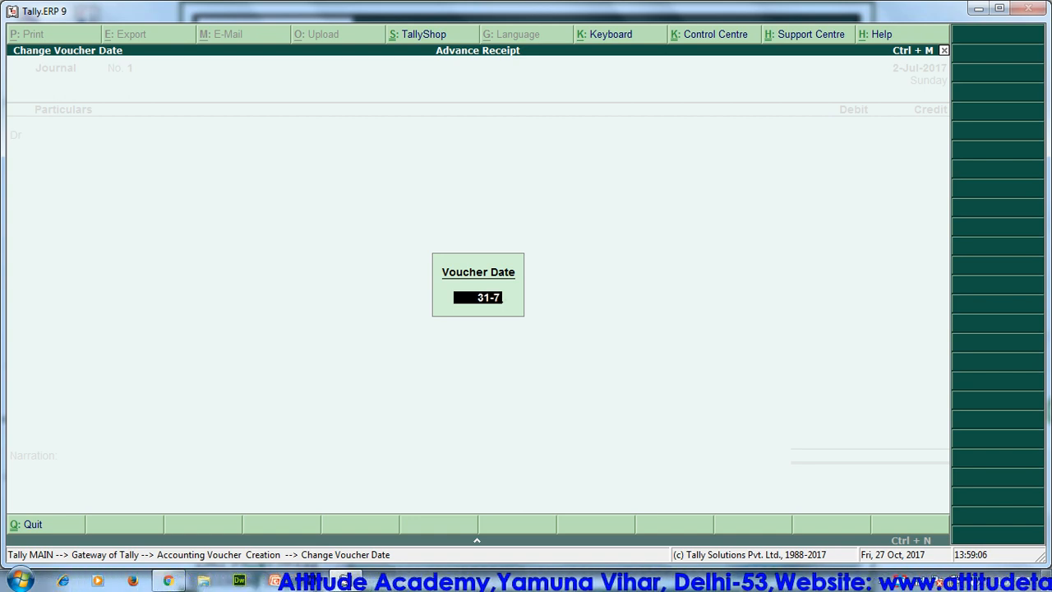
{"action": "key", "text": "Return"}
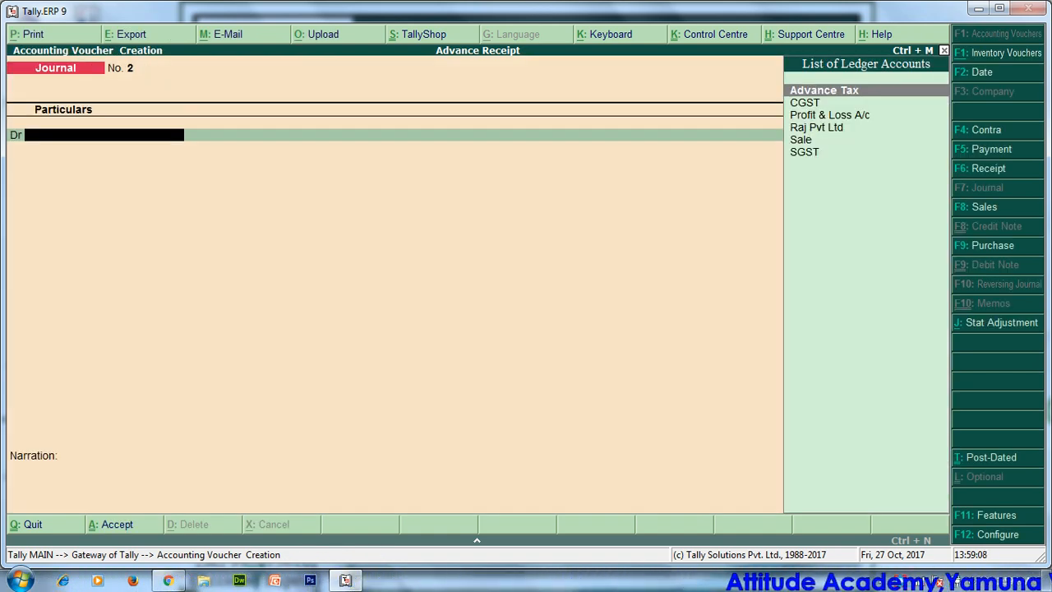
{"action": "key", "text": "Down"}
{"action": "key", "text": "Down"}
{"action": "key", "text": "Down"}
{"action": "key", "text": "Down"}
{"action": "key", "text": "Down"}
{"action": "key", "text": "Up"}
{"action": "key", "text": "Up"}
{"action": "key", "text": "Up"}
{"action": "key", "text": "Up"}
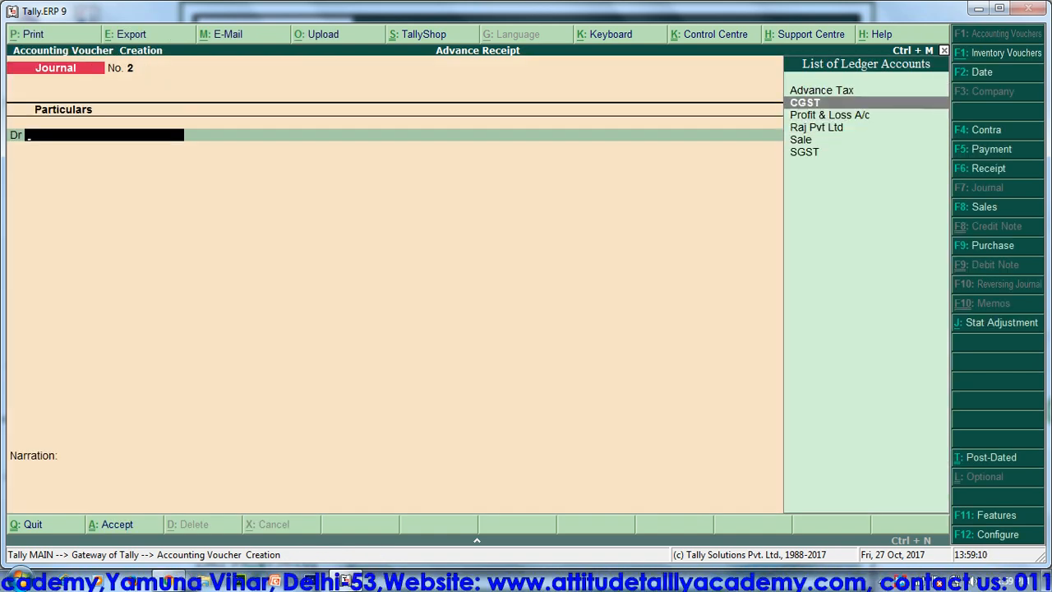
{"action": "key", "text": "Return"}
{"action": "type", "text": "535.71"}
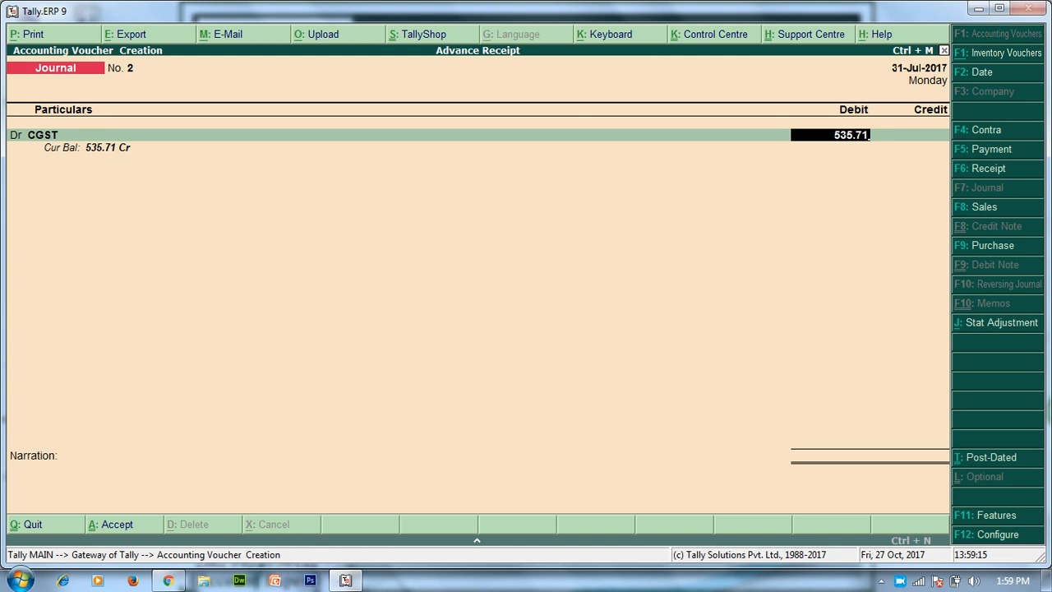
{"action": "key", "text": "Return"}
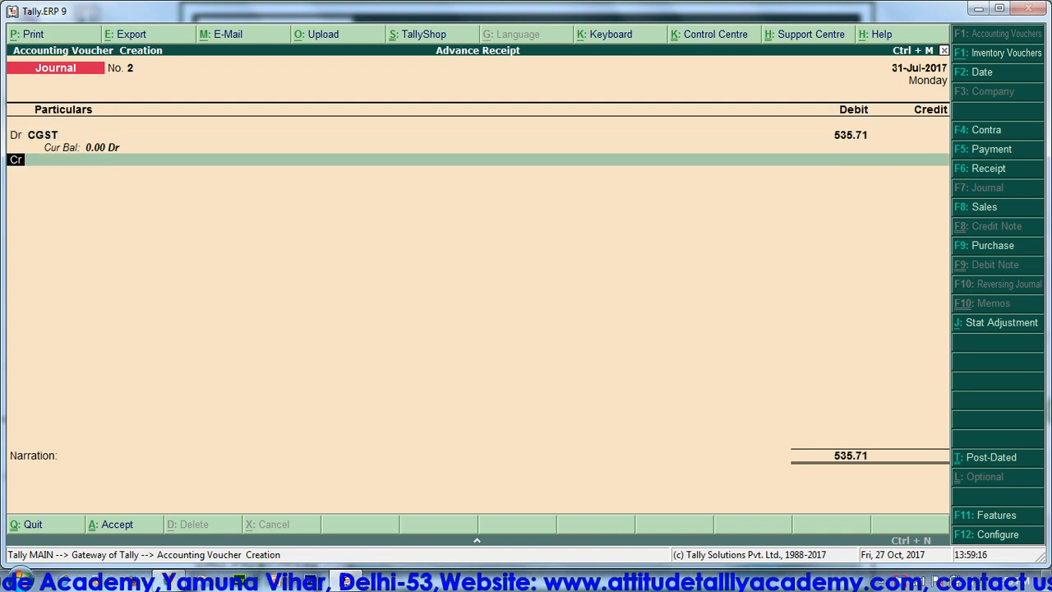
{"action": "key", "text": "Return"}
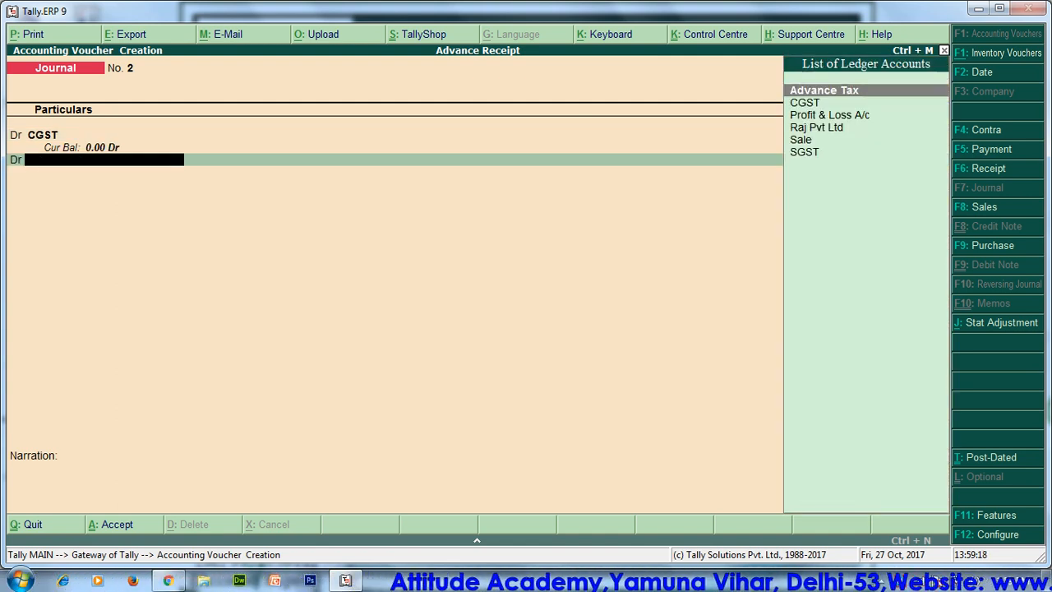
{"action": "key", "text": "Escape"}
{"action": "key", "text": "Escape"}
{"action": "key", "text": "n"}
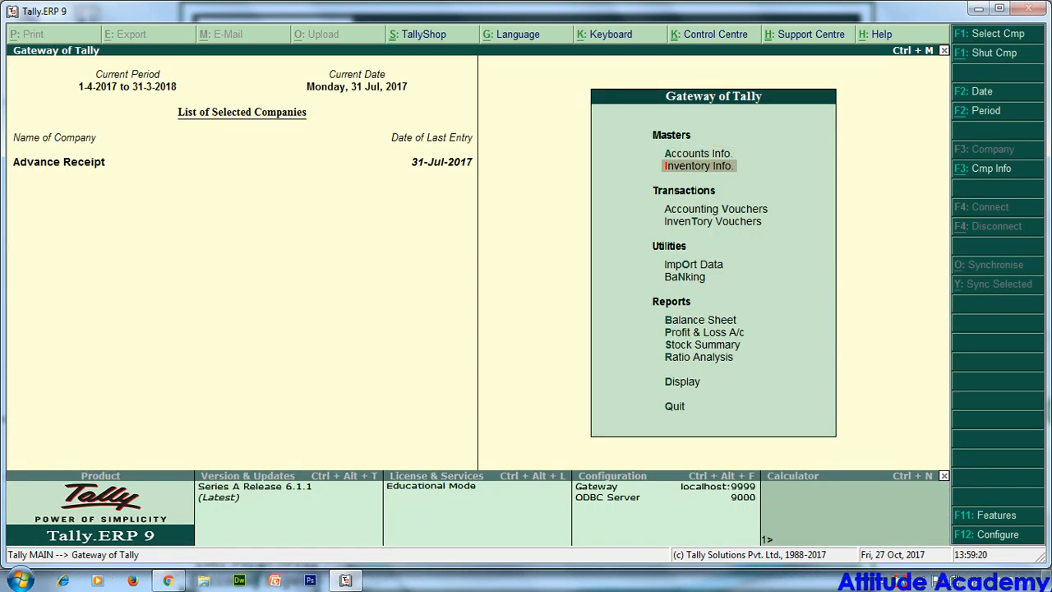
Open the Balance Sheet in detailed form and examine Duties & Taxes under Current Liabilities.
{"action": "key", "text": "Down"}
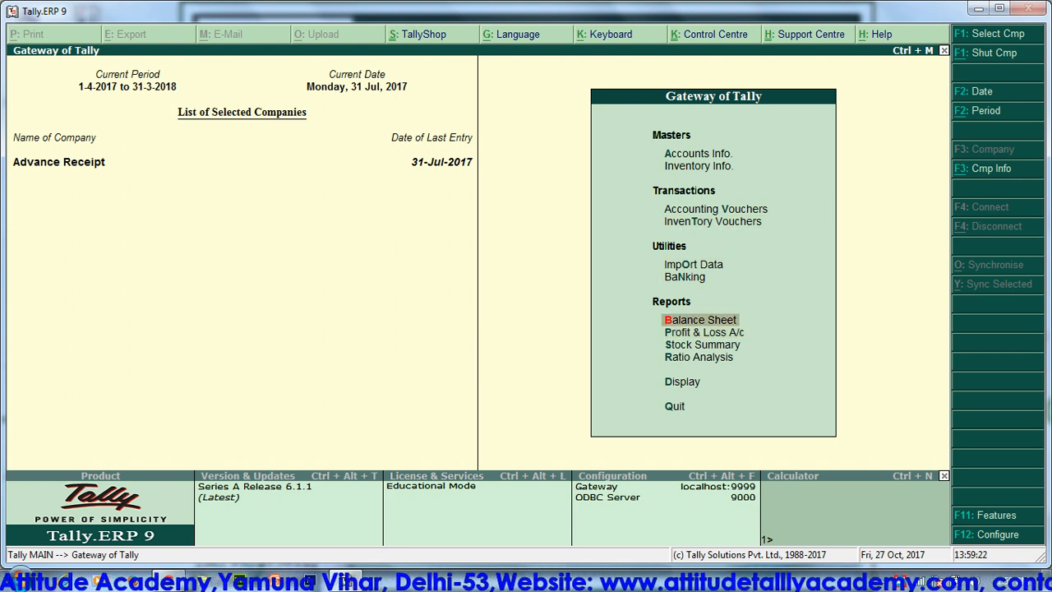
{"action": "key", "text": "Up"}
{"action": "key", "text": "Return"}
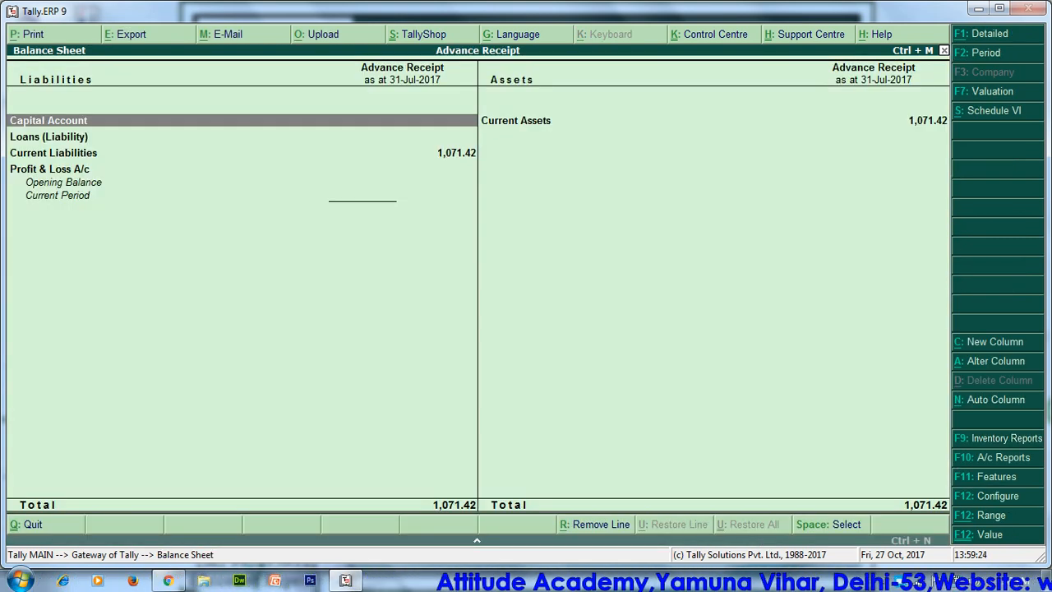
{"action": "key", "text": "alt+F1"}
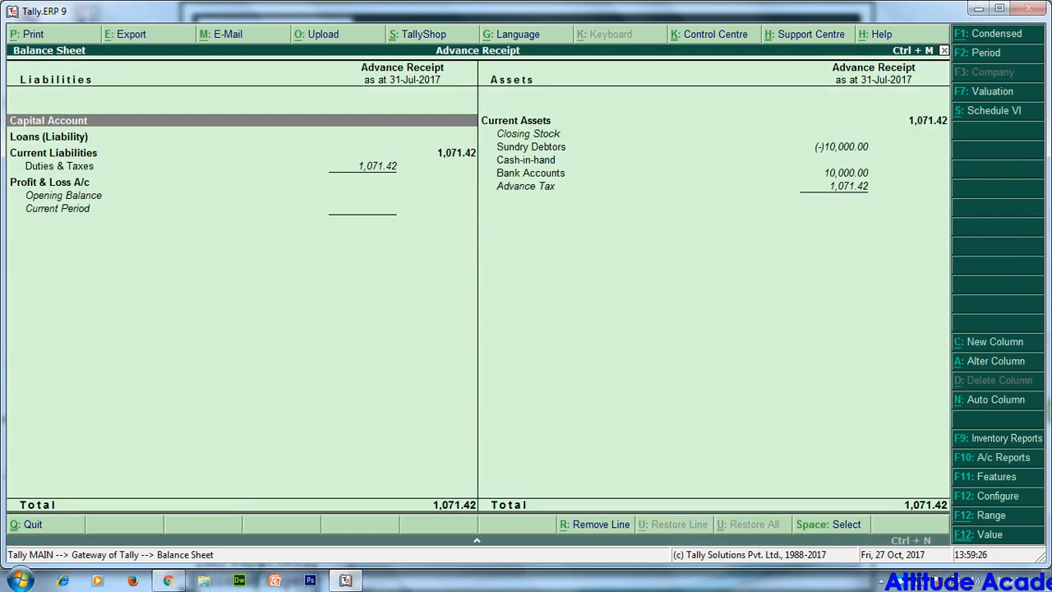
{"action": "key", "text": "Down"}
{"action": "key", "text": "Down"}
{"action": "key", "text": "Down"}
{"action": "key", "text": "Return"}
{"action": "key", "text": "Down"}
{"action": "key", "text": "Up"}
{"action": "key", "text": "Escape"}
{"action": "key", "text": "Escape"}
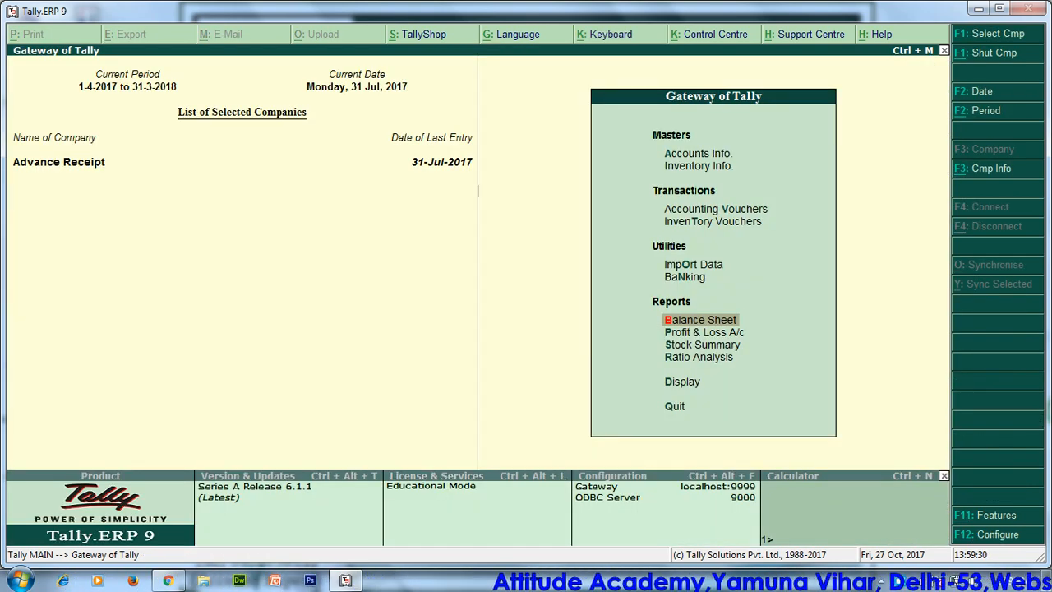
Start a new journal voucher and debit CGST with 535.71.
{"action": "key", "text": "a"}
{"action": "key", "text": "Escape"}
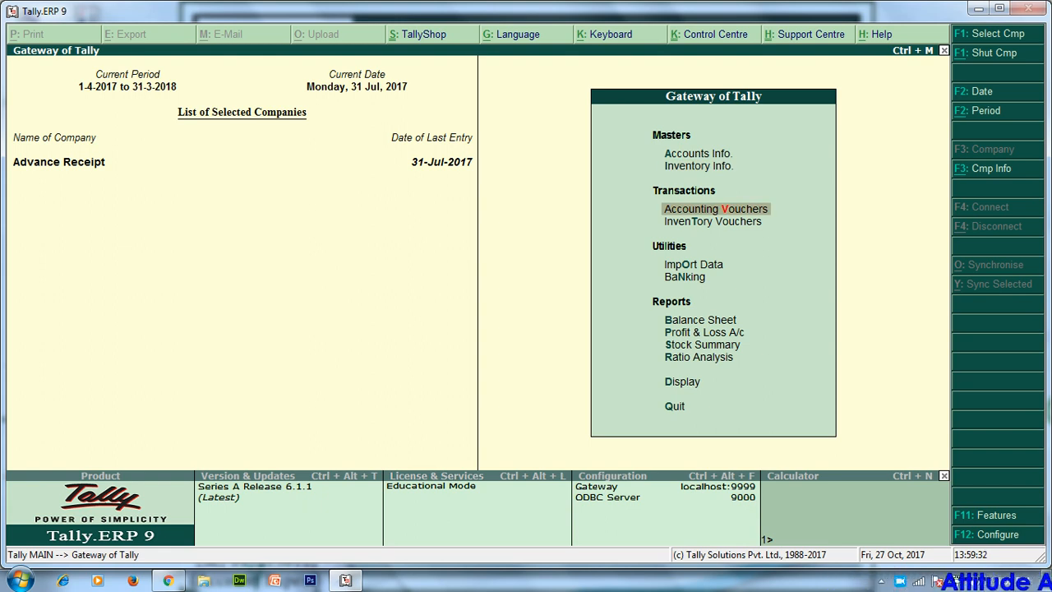
{"action": "key", "text": "Return"}
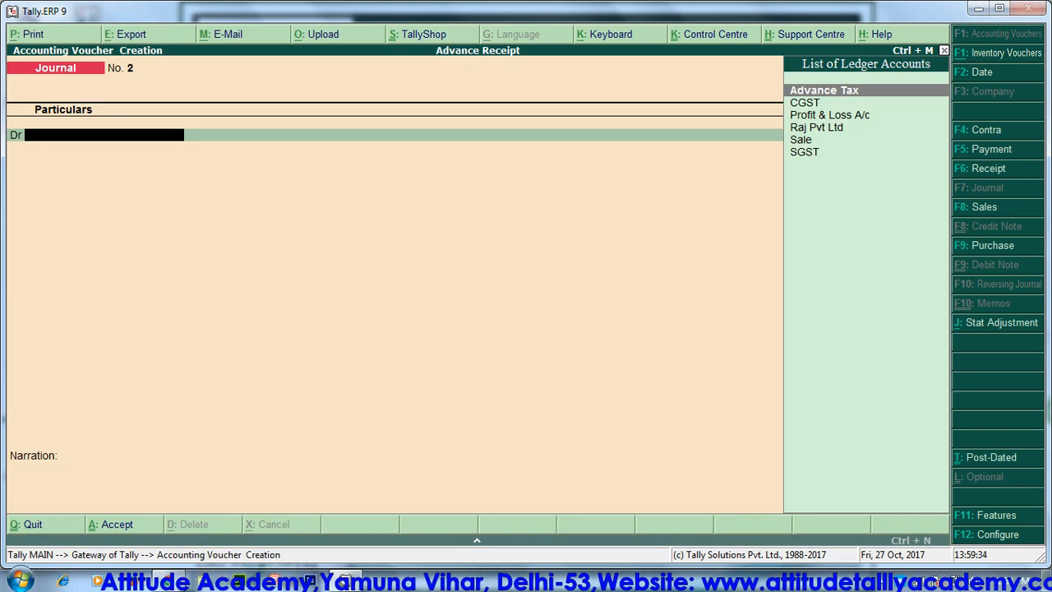
{"action": "key", "text": "Down"}
{"action": "key", "text": "Down"}
{"action": "key", "text": "Down"}
{"action": "key", "text": "Down"}
{"action": "key", "text": "Down"}
{"action": "key", "text": "Up"}
{"action": "key", "text": "Up"}
{"action": "key", "text": "Up"}
{"action": "key", "text": "Up"}
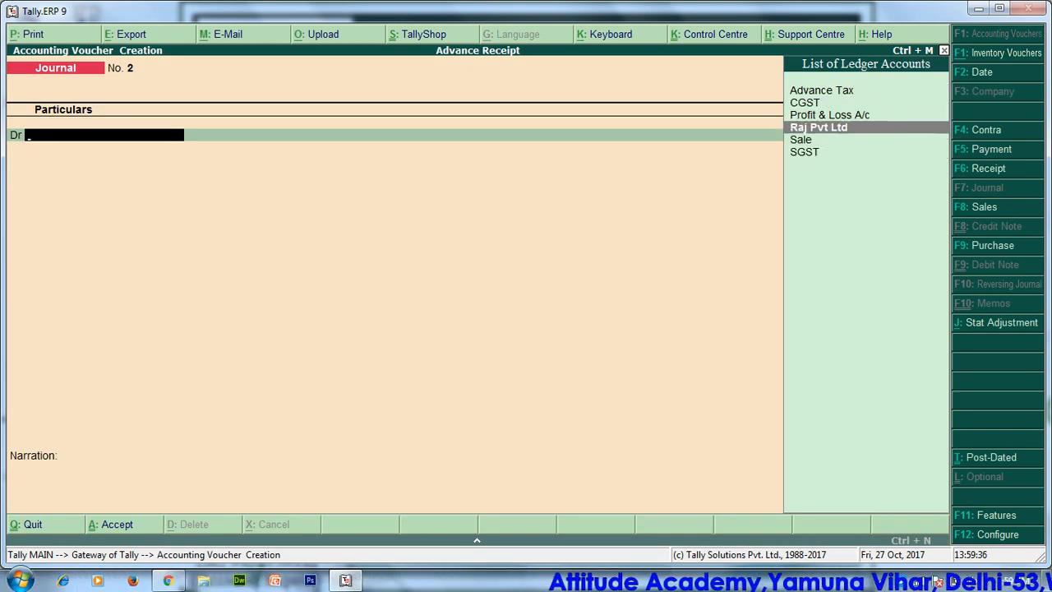
{"action": "key", "text": "Return"}
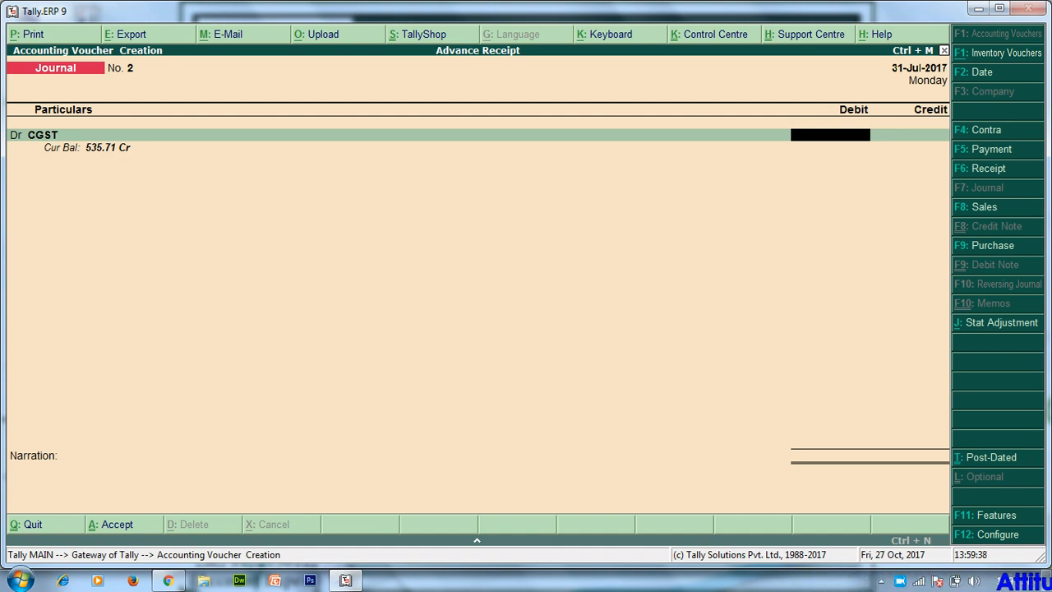
{"action": "type", "text": "535.71"}
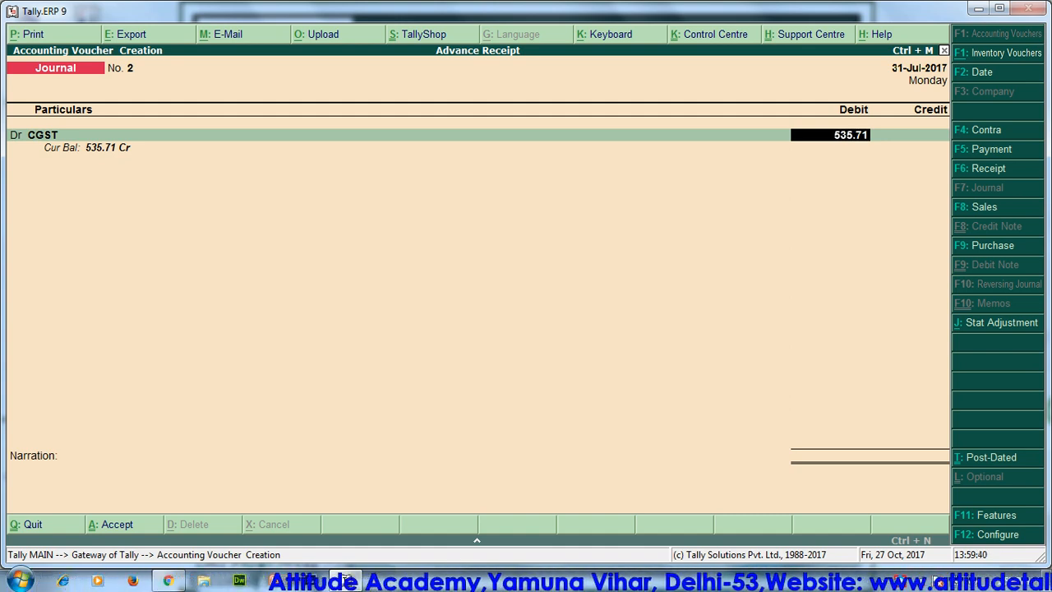
{"action": "key", "text": "Return"}
Make the second voucher line a debit to SGST with 535.71.
{"action": "key", "text": "Return"}
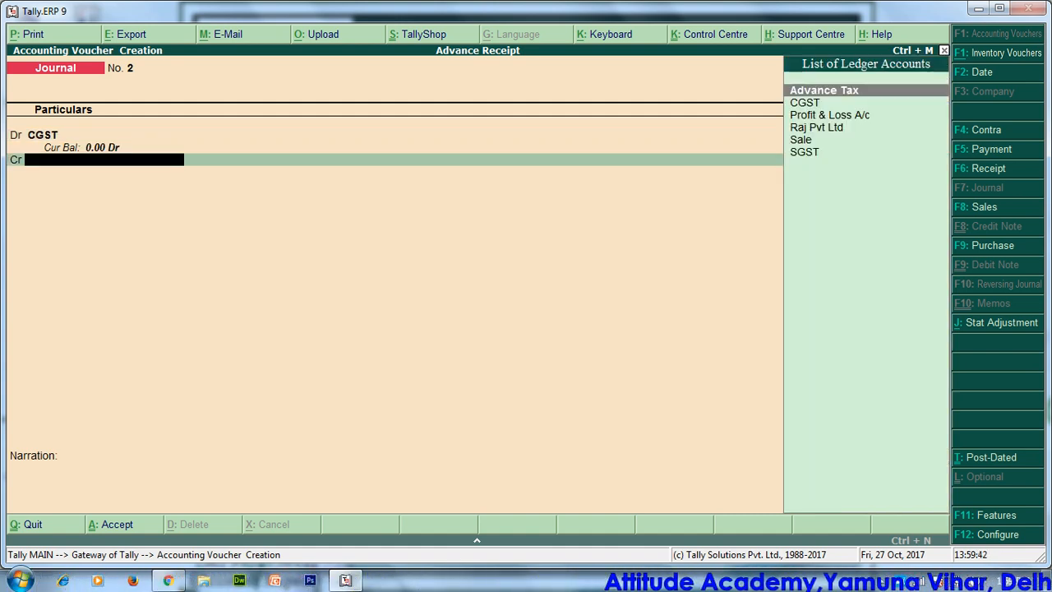
{"action": "key", "text": "BackSpace"}
{"action": "type", "text": "d"}
{"action": "key", "text": "Return"}
{"action": "type", "text": "sg"}
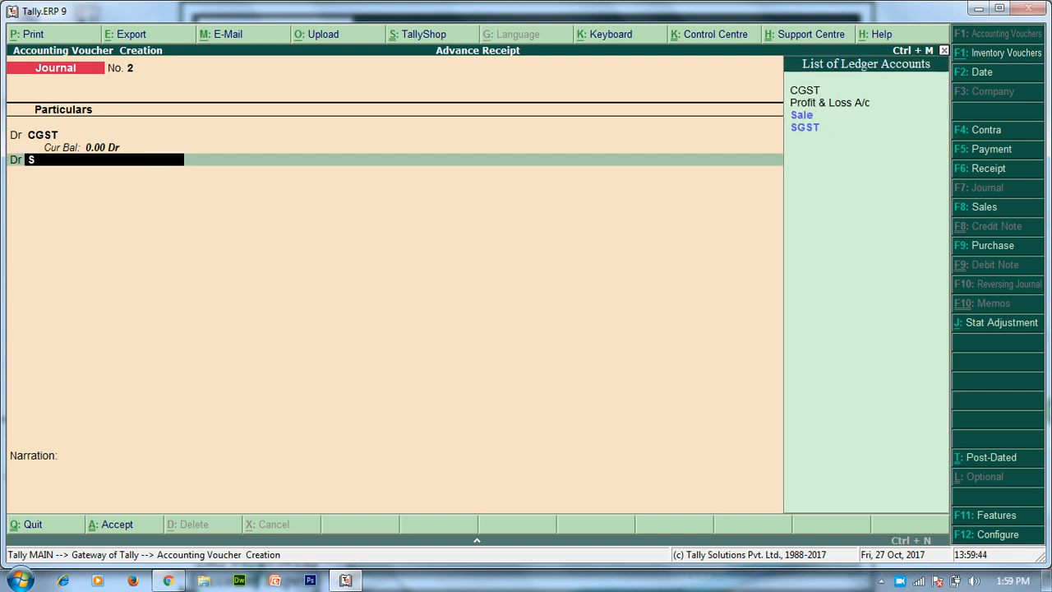
{"action": "key", "text": "Return"}
{"action": "type", "text": "535.7"}
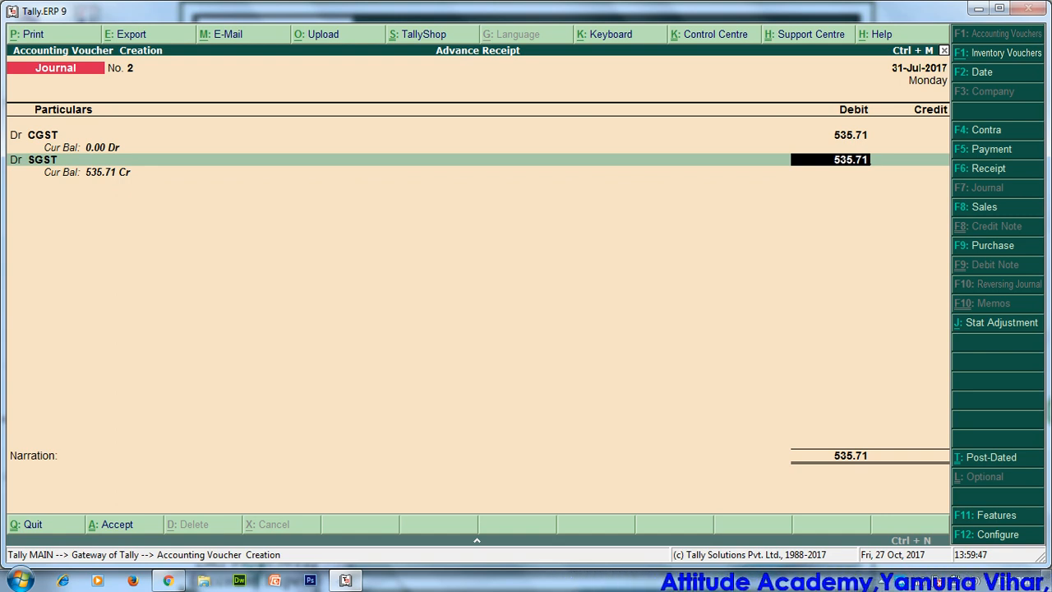
{"action": "type", "text": "1"}
{"action": "key", "text": "Return"}
Try to create a ledger named HDFC Bank for the voucher's credit line.
{"action": "key", "text": "Return"}
{"action": "key", "text": "Down"}
{"action": "key", "text": "Down"}
{"action": "key", "text": "Down"}
{"action": "key", "text": "Down"}
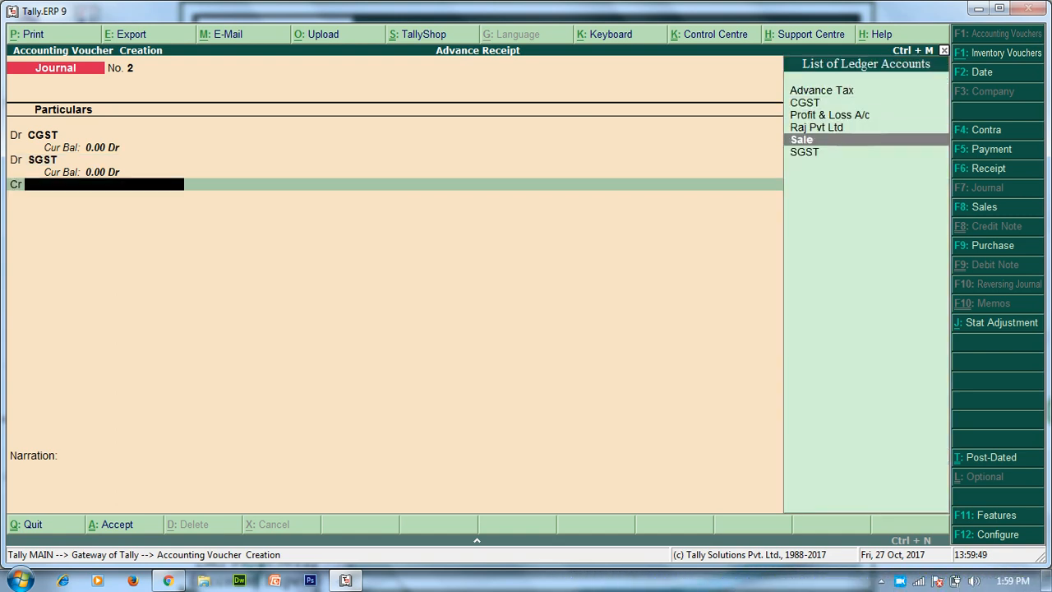
{"action": "key", "text": "alt+c"}
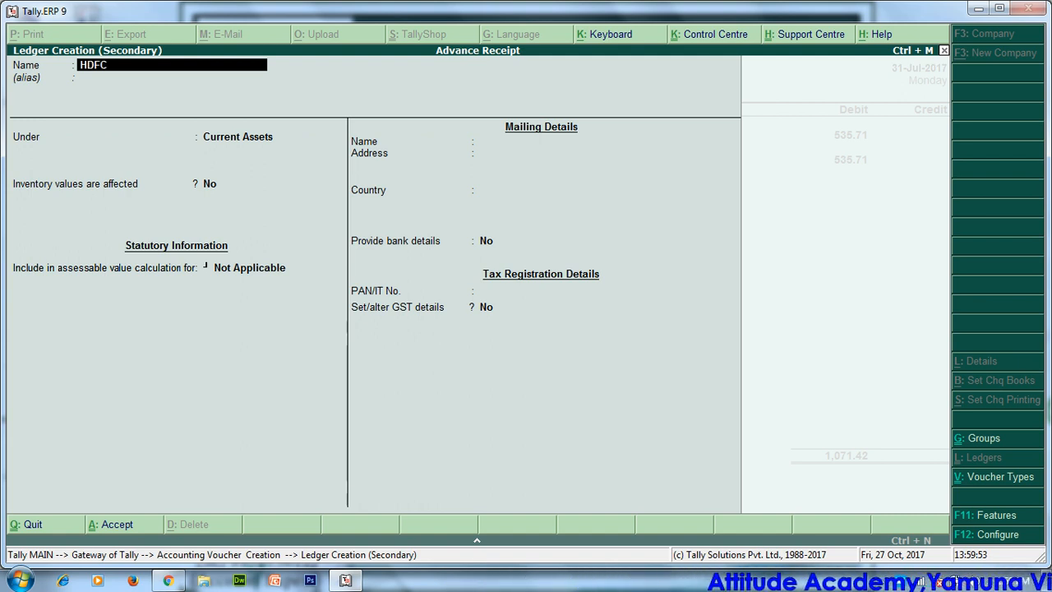
{"action": "key", "text": "Return"}
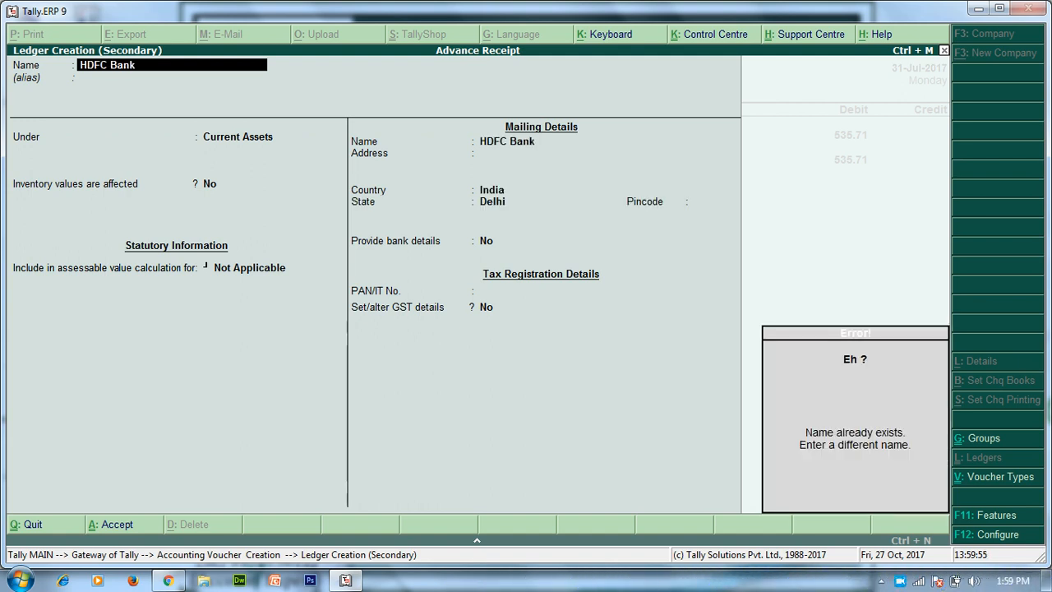
{"action": "key", "text": "Escape"}
{"action": "key", "text": "Escape"}
{"action": "key", "text": "y"}
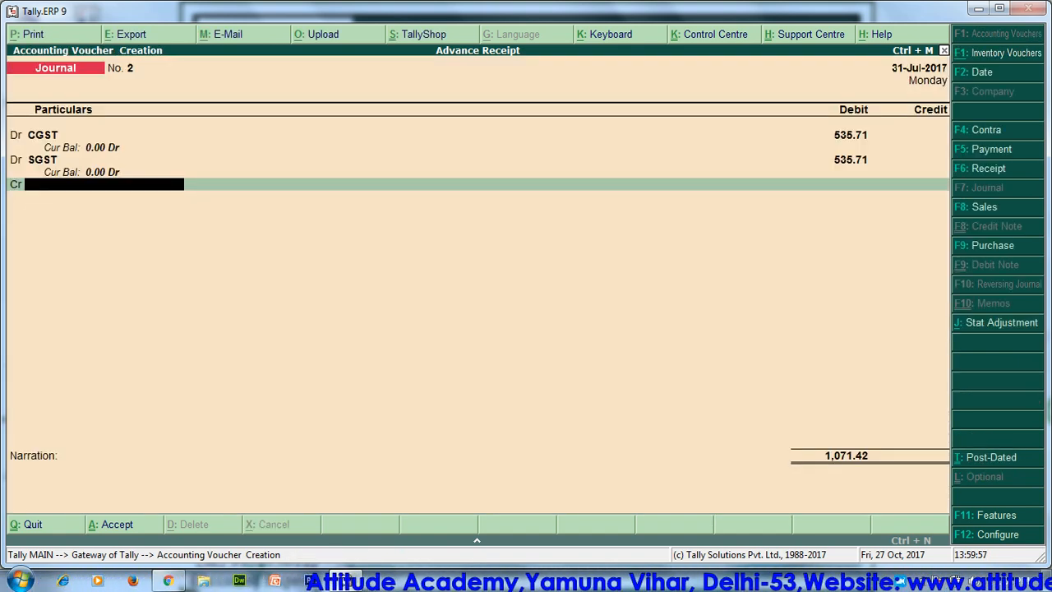
Switch the voucher from Journal to Payment, keeping the CGST debit line.
{"action": "key", "text": "F5"}
{"action": "key", "text": "Return"}
{"action": "key", "text": "Return"}
{"action": "key", "text": "Return"}
{"action": "key", "text": "Return"}
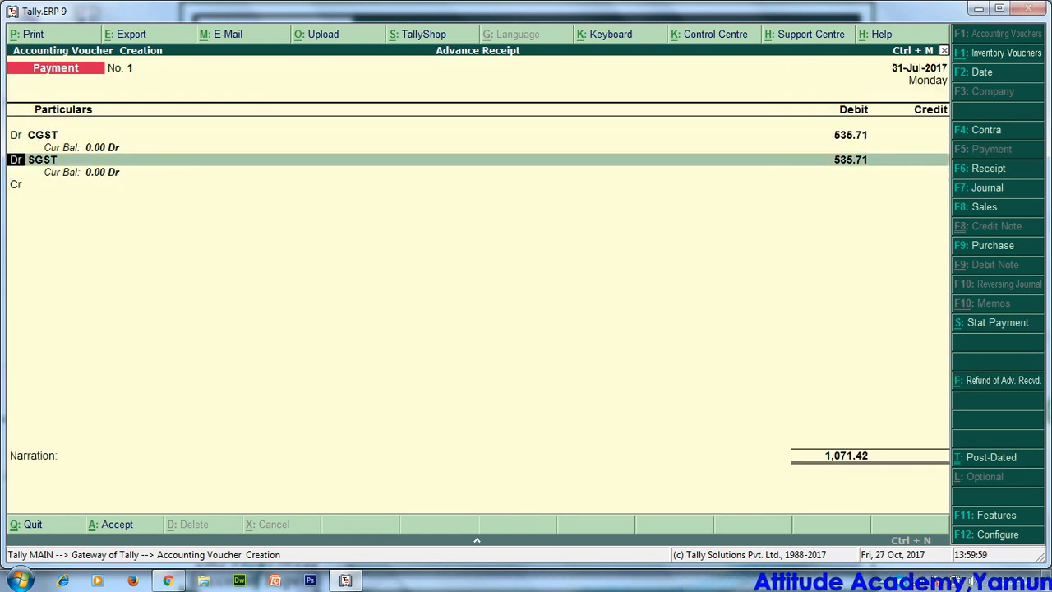
Keep the SGST debit, credit HDFC Bank with 1,071.42, and save the payment voucher.
{"action": "key", "text": "Down"}
{"action": "key", "text": "Down"}
{"action": "key", "text": "Down"}
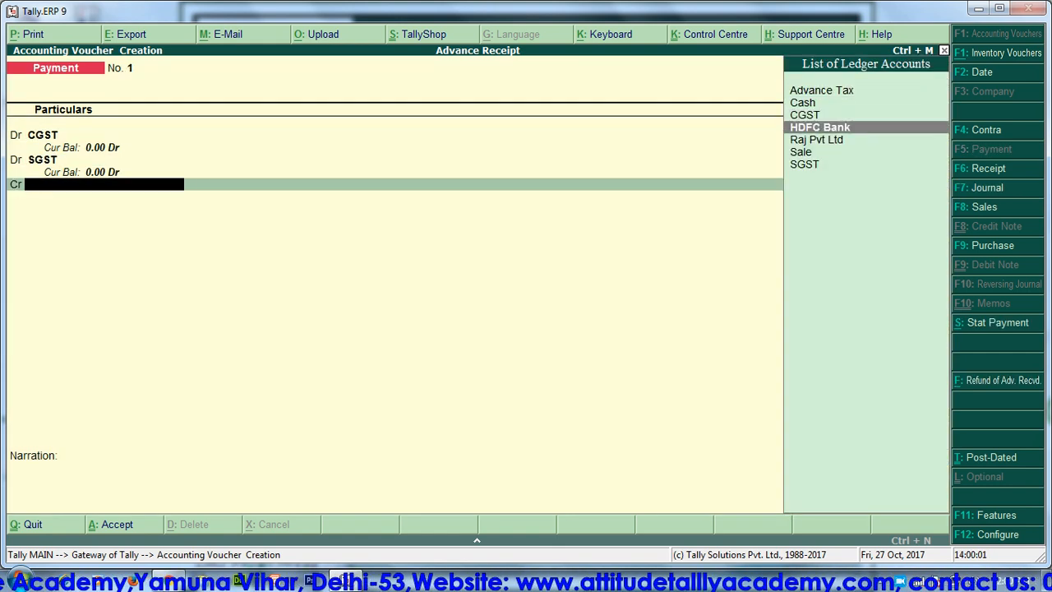
{"action": "key", "text": "Return"}
{"action": "key", "text": "Return"}
{"action": "key", "text": "Return"}
{"action": "key", "text": "Return"}
{"action": "key", "text": "Return"}
{"action": "key", "text": "Return"}
{"action": "key", "text": "Return"}
{"action": "key", "text": "Escape"}
{"action": "key", "text": "Return"}
{"action": "key", "text": "Escape"}
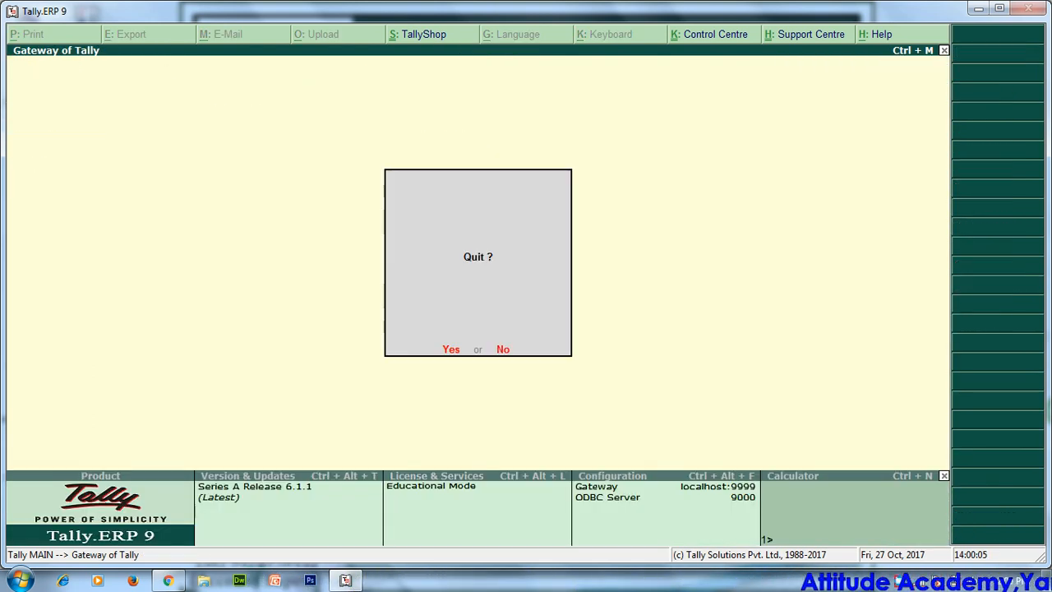
Reopen the Balance Sheet in detailed form to check Duties & Taxes after the tax payment.
{"action": "key", "text": "Escape"}
{"action": "key", "text": "d"}
{"action": "key", "text": "Escape"}
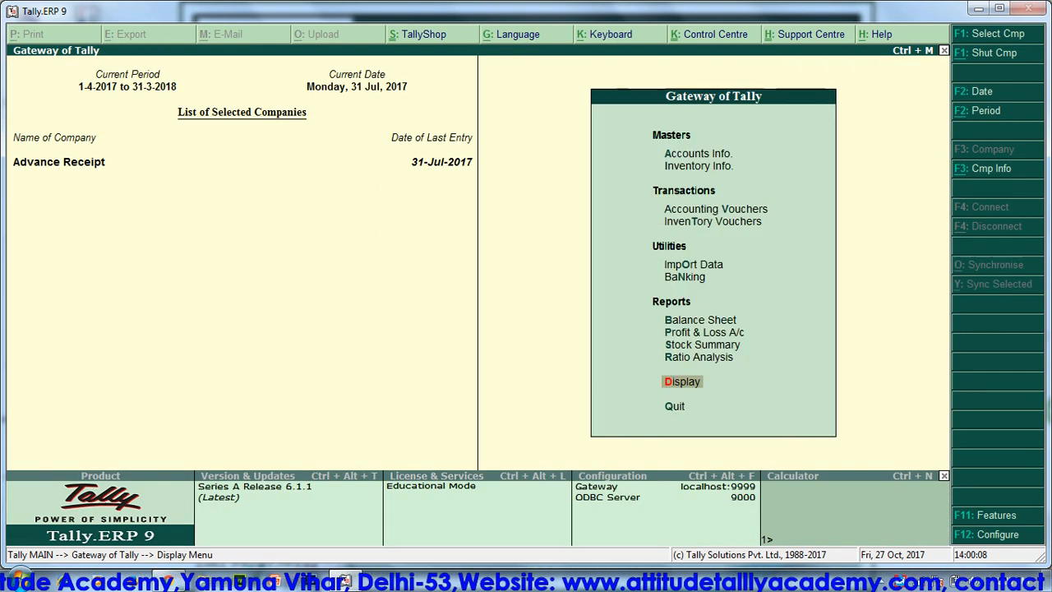
{"action": "key", "text": "b"}
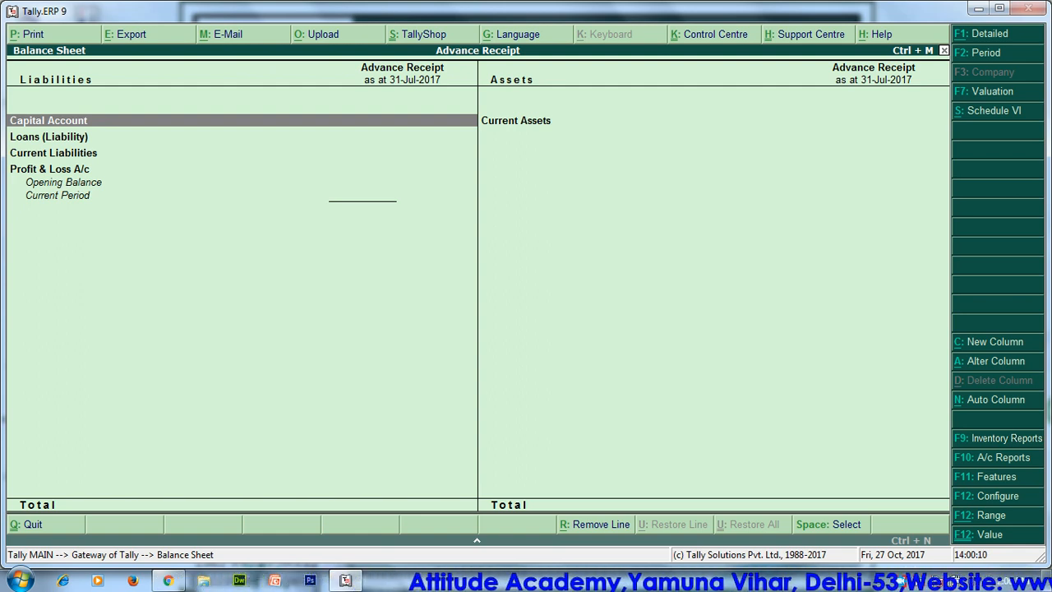
{"action": "key", "text": "alt+F1"}
{"action": "key", "text": "Down"}
{"action": "key", "text": "Down"}
{"action": "key", "text": "Down"}
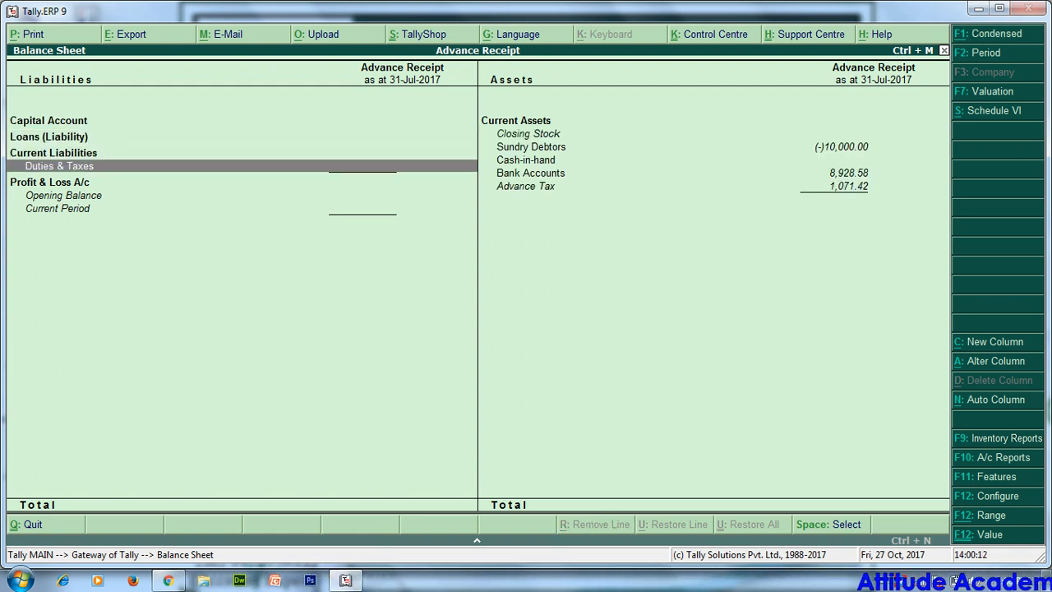
Examine the asset lines of the Balance Sheet from Sundry Debtors down to Advance Tax.
{"action": "key", "text": "Up"}
{"action": "key", "text": "Right"}
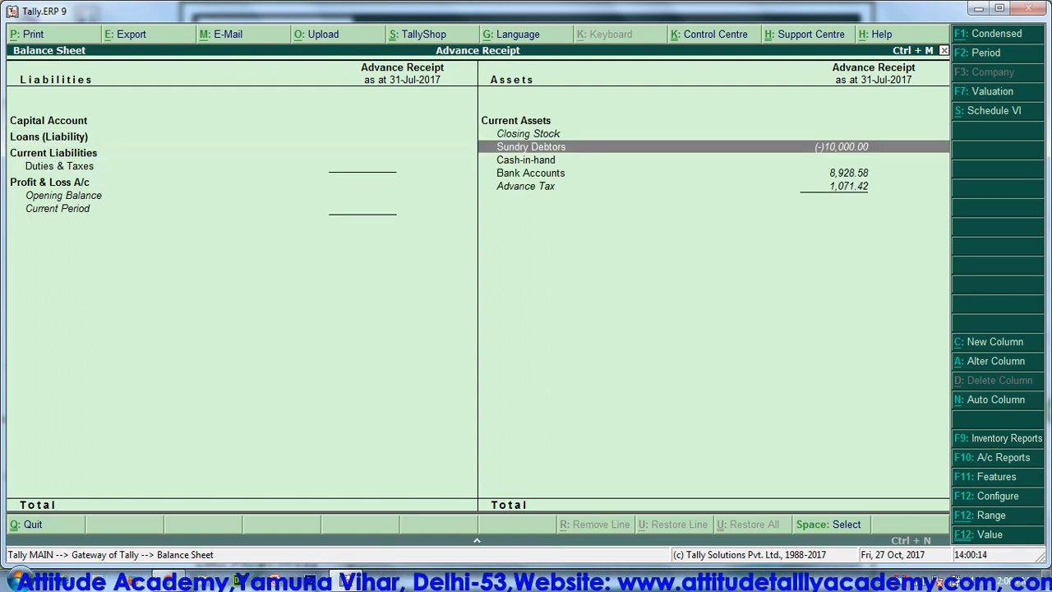
{"action": "key", "text": "Down"}
{"action": "key", "text": "Down"}
{"action": "key", "text": "Down"}
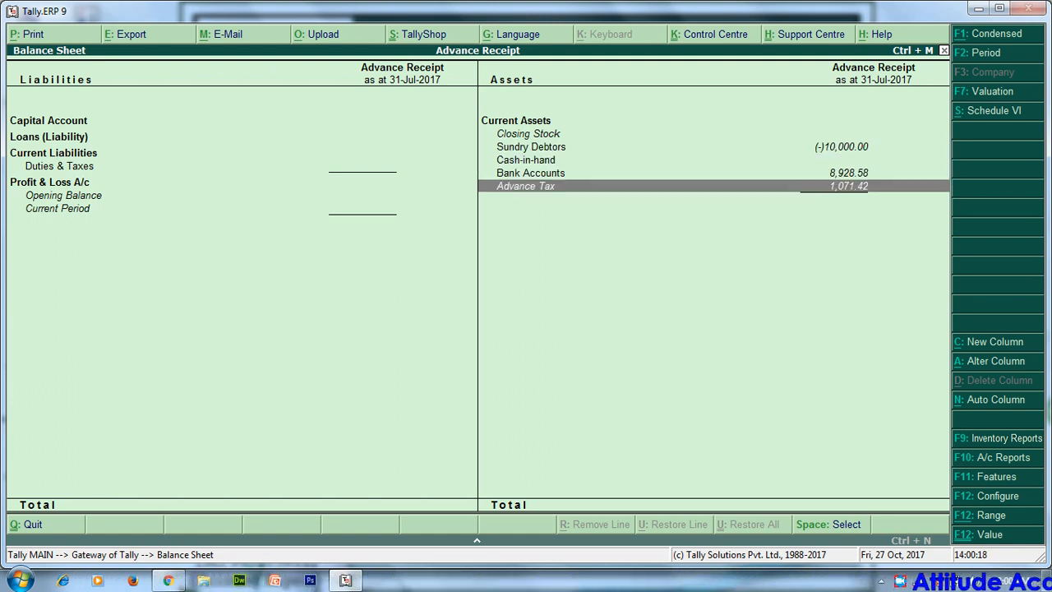
Start a Sales voucher and set its date to 1-8-2017.
{"action": "key", "text": "Escape"}
{"action": "key", "text": "v"}
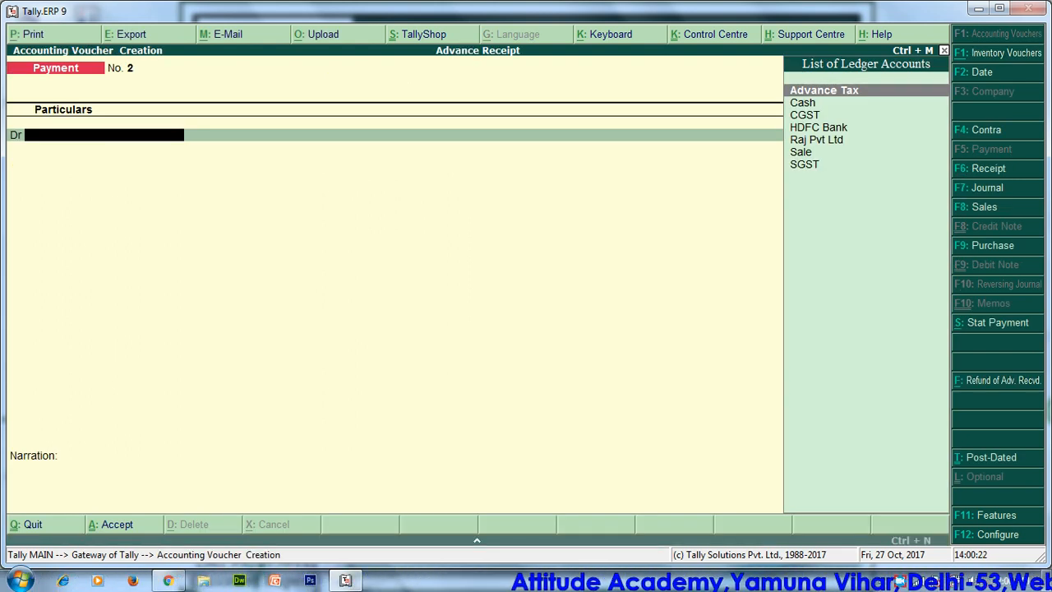
{"action": "key", "text": "F8"}
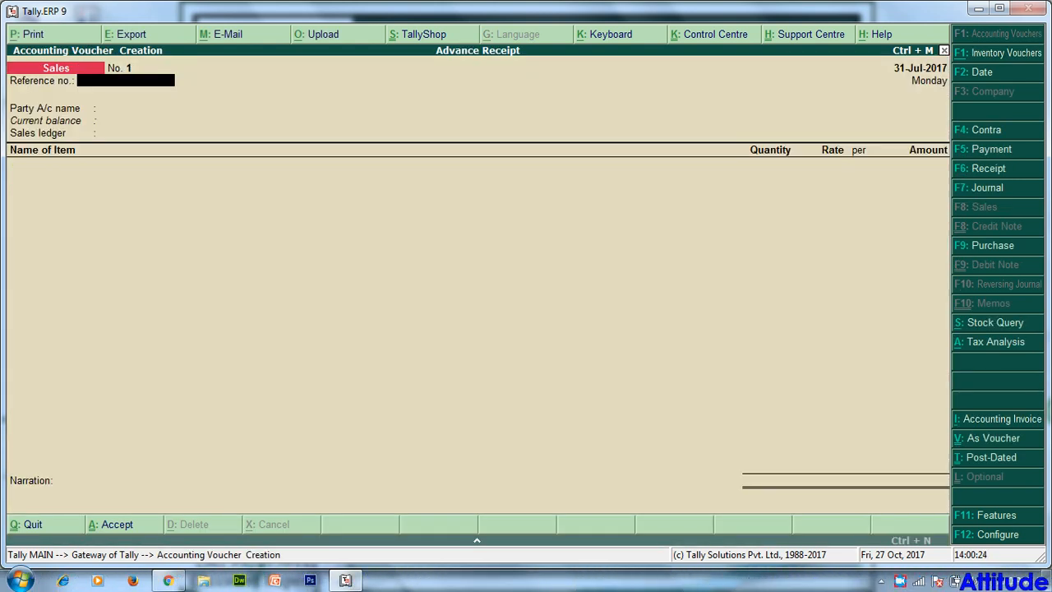
{"action": "key", "text": "F2"}
{"action": "type", "text": "1-8"}
{"action": "key", "text": "Return"}
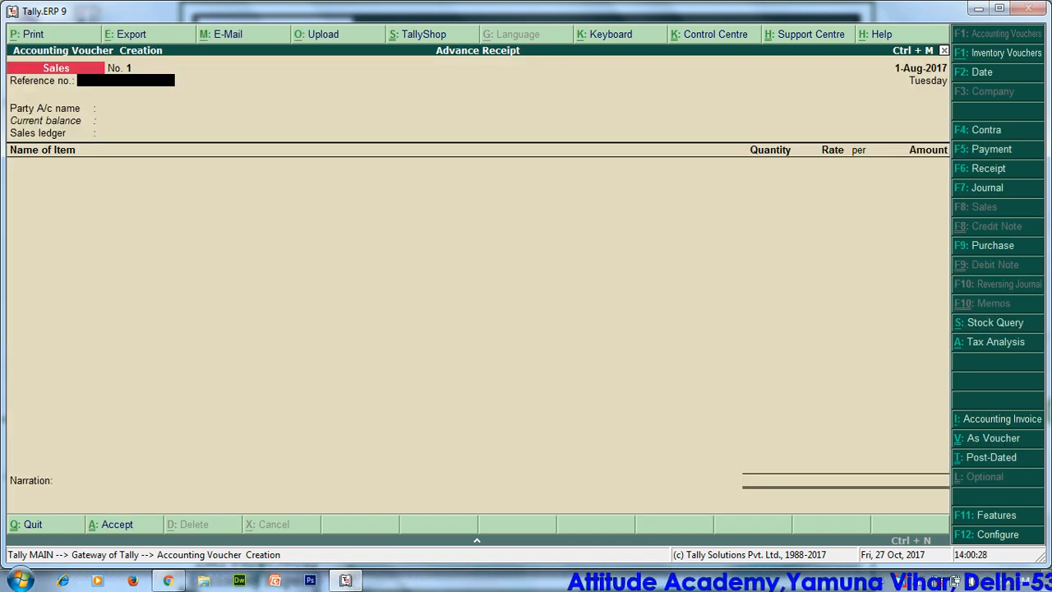
Set the sales party to Raj Pvt Ltd and the sales ledger to Sale, classified as Sales Taxable.
{"action": "key", "text": "Down"}
{"action": "key", "text": "Down"}
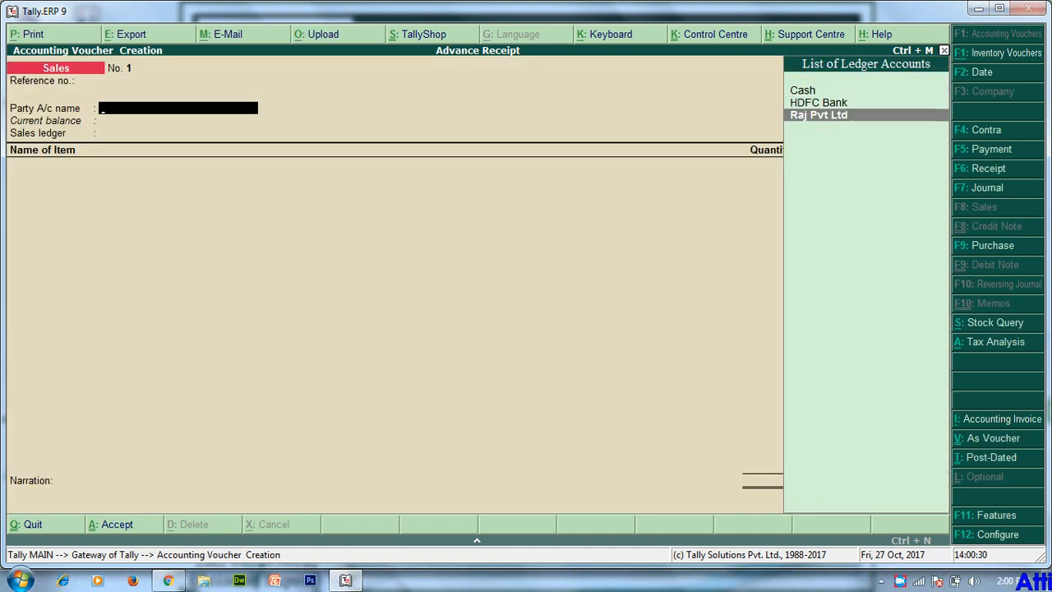
{"action": "key", "text": "Return"}
{"action": "key", "text": "Return"}
{"action": "key", "text": "ctrl+a"}
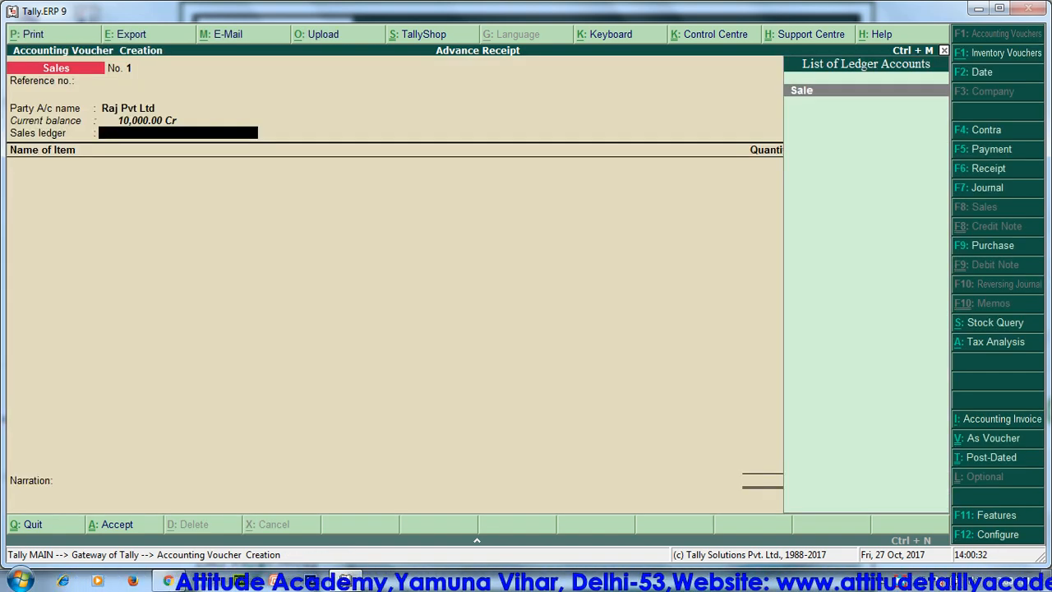
{"action": "key", "text": "Return"}
{"action": "type", "text": "S"}
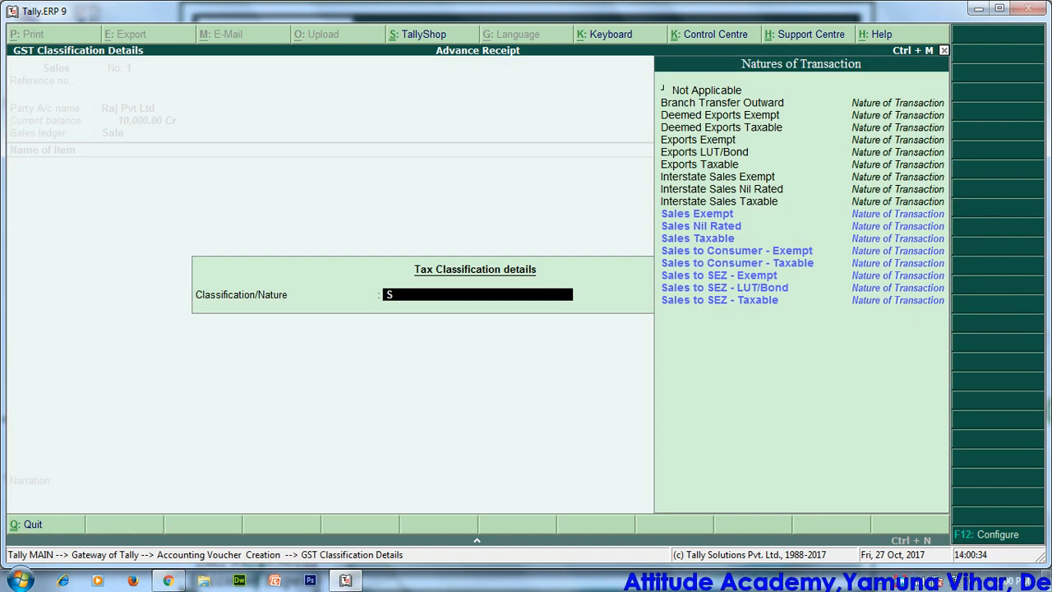
{"action": "key", "text": "Down"}
{"action": "key", "text": "Down"}
{"action": "key", "text": "Return"}
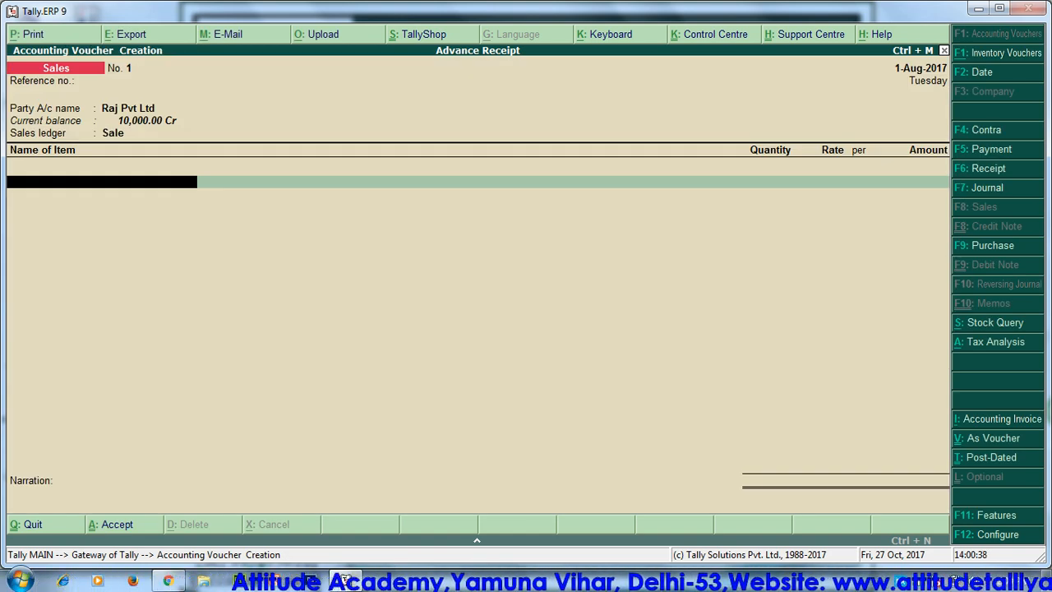
Add the stock item Tv with a quantity of 10 pcs at a rate of 1,000.
{"action": "type", "text": "S"}
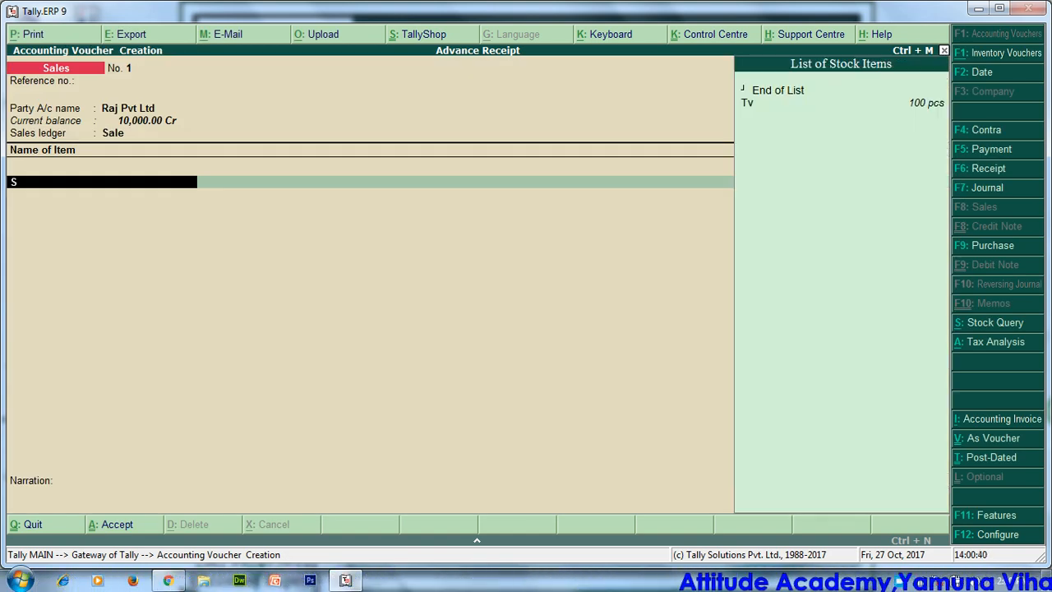
{"action": "key", "text": "Down"}
{"action": "key", "text": "Return"}
{"action": "key", "text": "Return"}
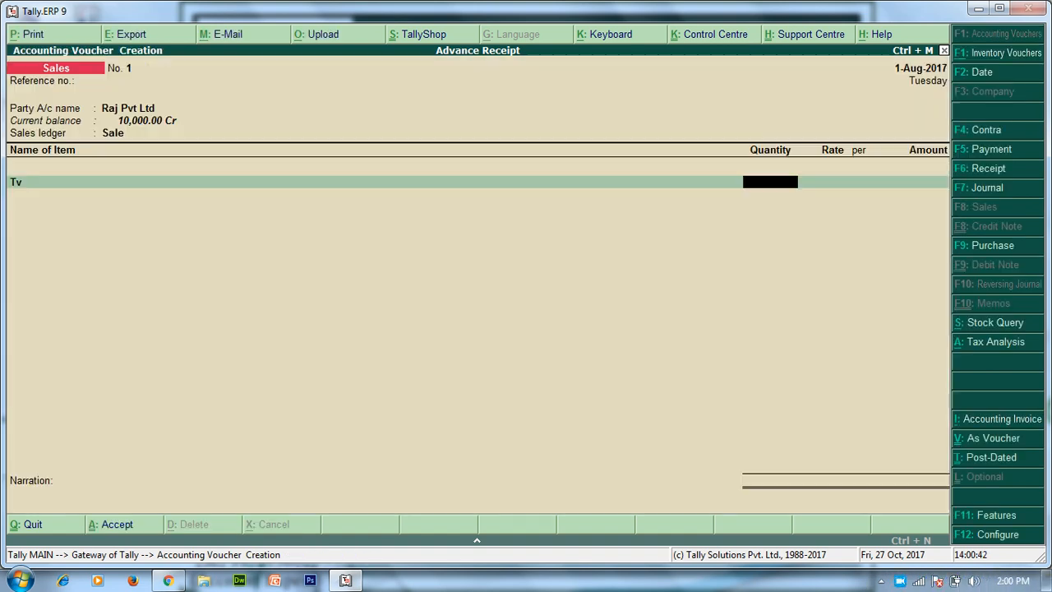
{"action": "type", "text": "4"}
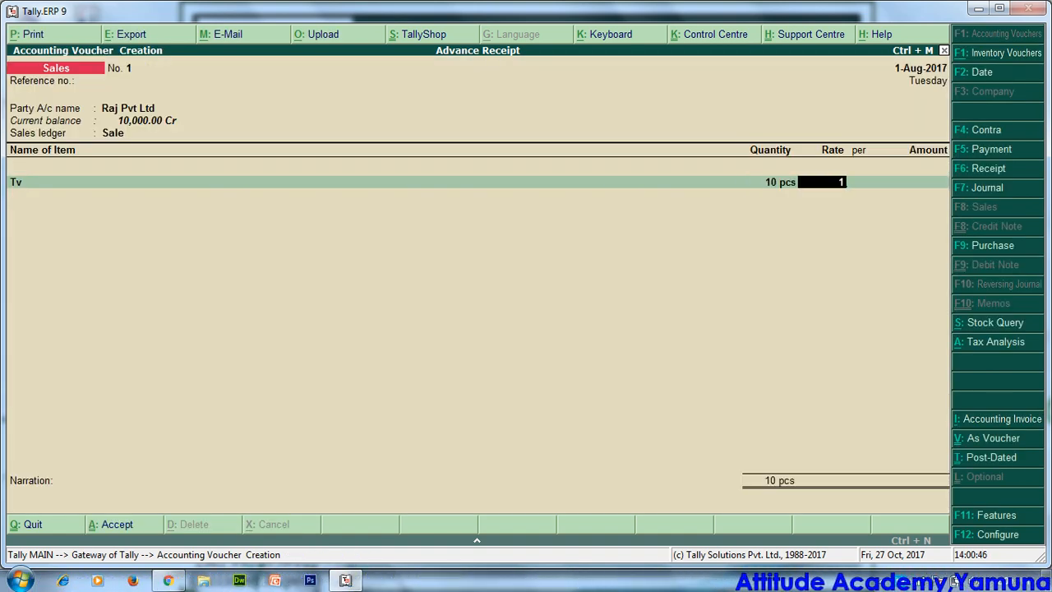
{"action": "key", "text": "Return"}
{"action": "key", "text": "Return"}
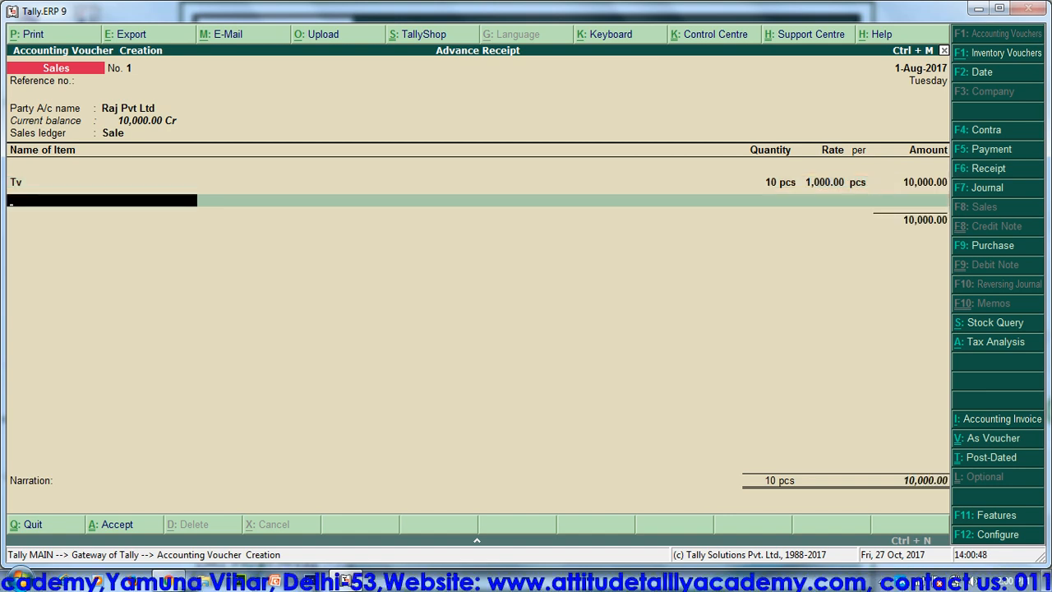
Add the CGST and SGST ledgers to the sales voucher, leaving their descriptions and the narration blank.
{"action": "key", "text": "Return"}
{"action": "type", "text": "CGST"}
{"action": "key", "text": "Return"}
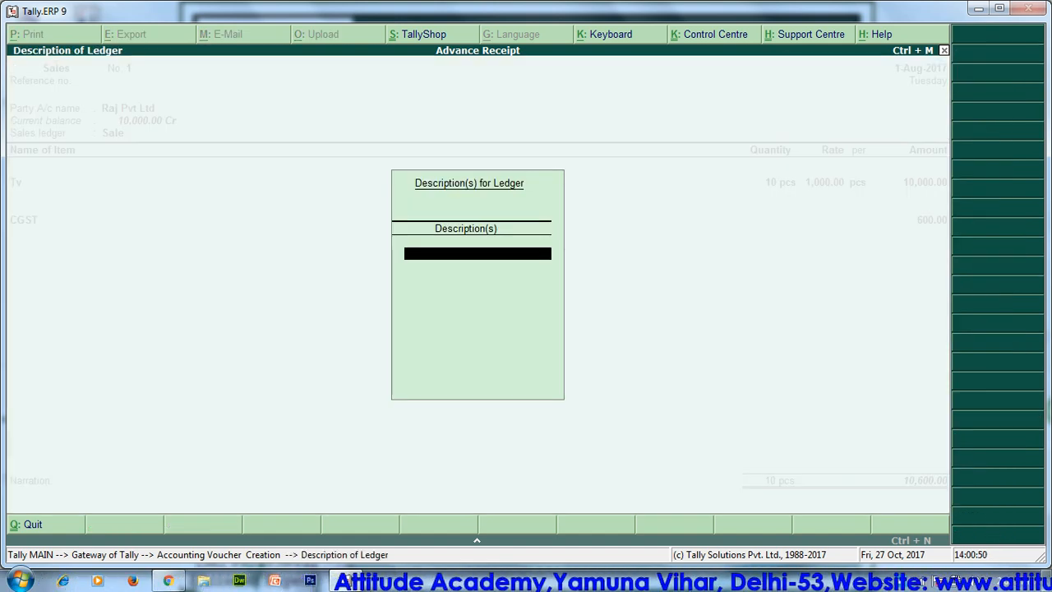
{"action": "key", "text": "Return"}
{"action": "type", "text": "S"}
{"action": "key", "text": "Return"}
{"action": "key", "text": "Return"}
{"action": "key", "text": "Return"}
{"action": "key", "text": "Return"}
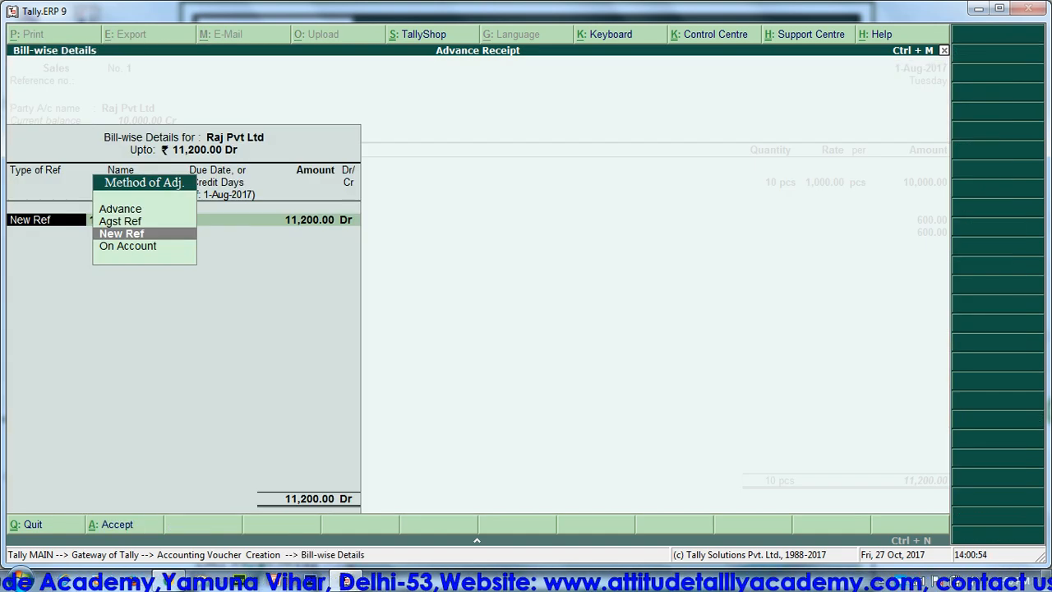
Allocate 10,000 of Raj Pvt Ltd's bill-wise amount to Advance reference 1 as a debit.
{"action": "key", "text": "Up"}
{"action": "key", "text": "Up"}
{"action": "key", "text": "Return"}
{"action": "key", "text": "Return"}
{"action": "key", "text": "Return"}
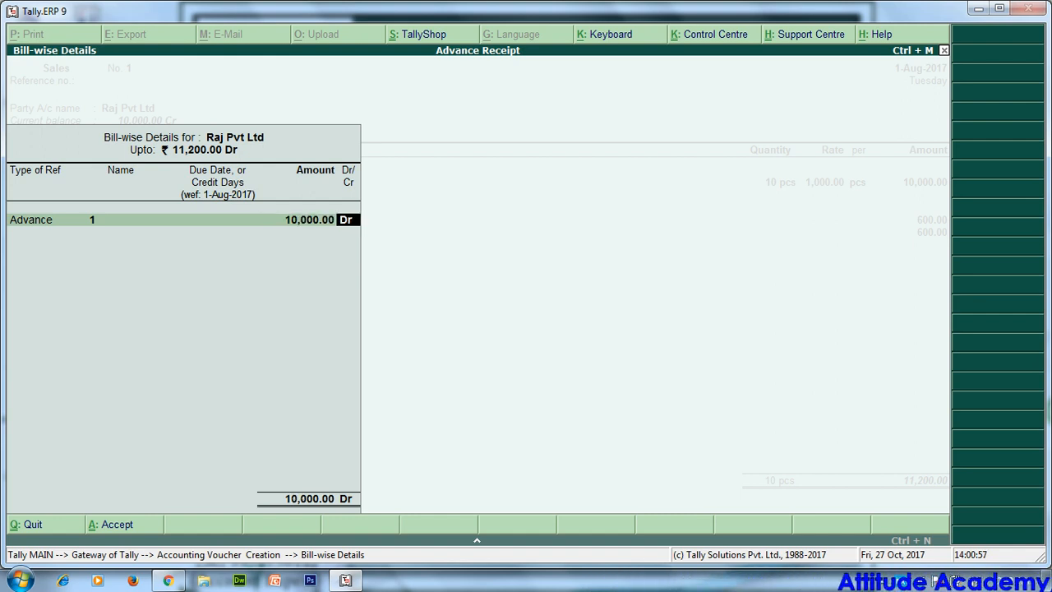
{"action": "key", "text": "Return"}
Allocate the remaining 1,200 to New Ref 2 and save the sales voucher.
{"action": "key", "text": "Return"}
{"action": "type", "text": "2"}
{"action": "key", "text": "Return"}
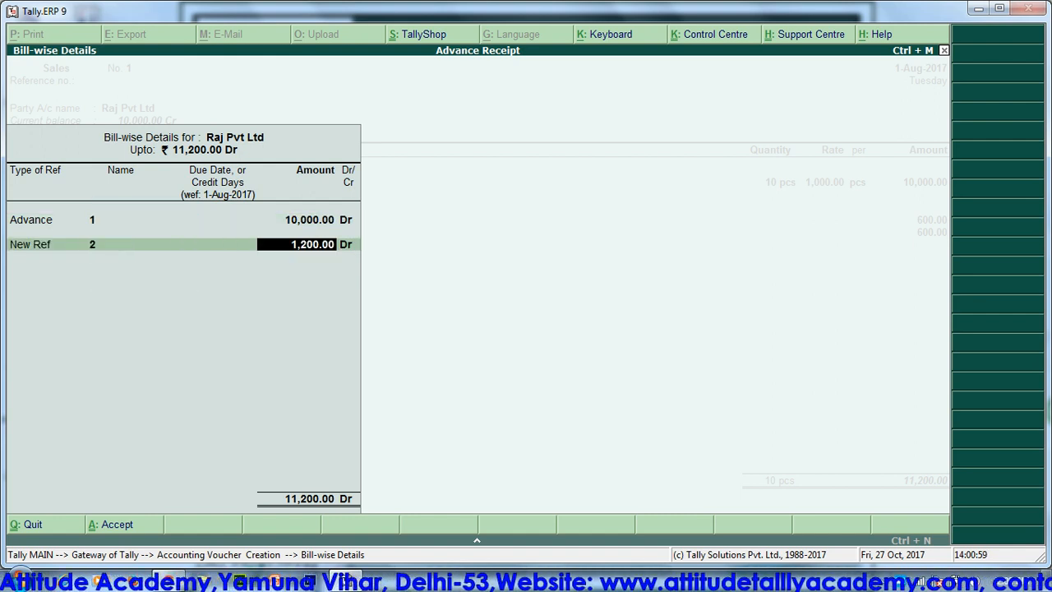
{"action": "key", "text": "Return"}
{"action": "key", "text": "Return"}
{"action": "key", "text": "Return"}
{"action": "key", "text": "Return"}
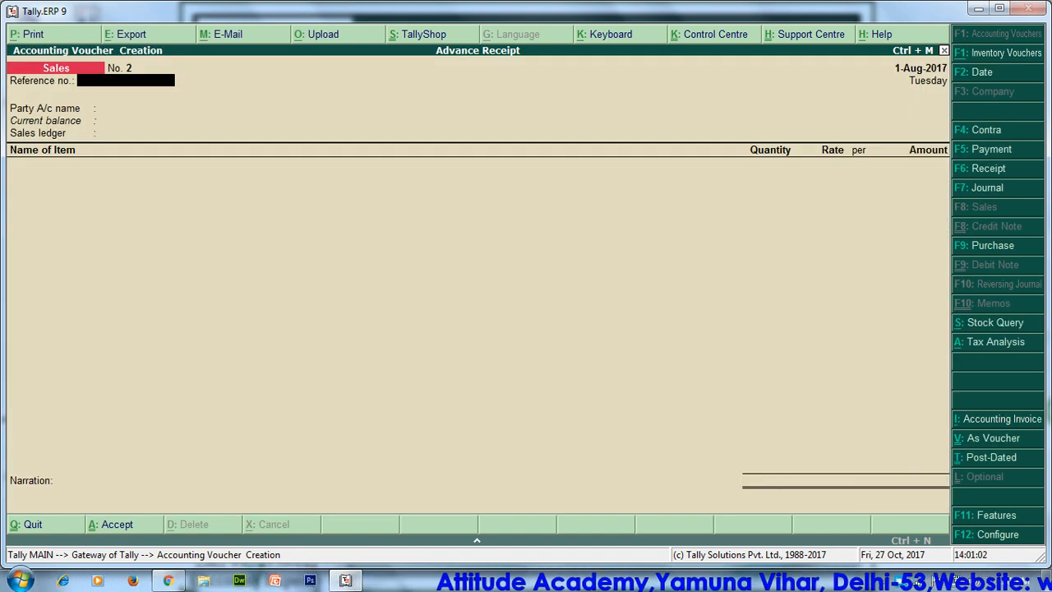
{"action": "key", "text": "y"}
Open the Balance Sheet in detailed form and check Duties & Taxes after the sale.
{"action": "key", "text": "Escape"}
{"action": "key", "text": "Escape"}
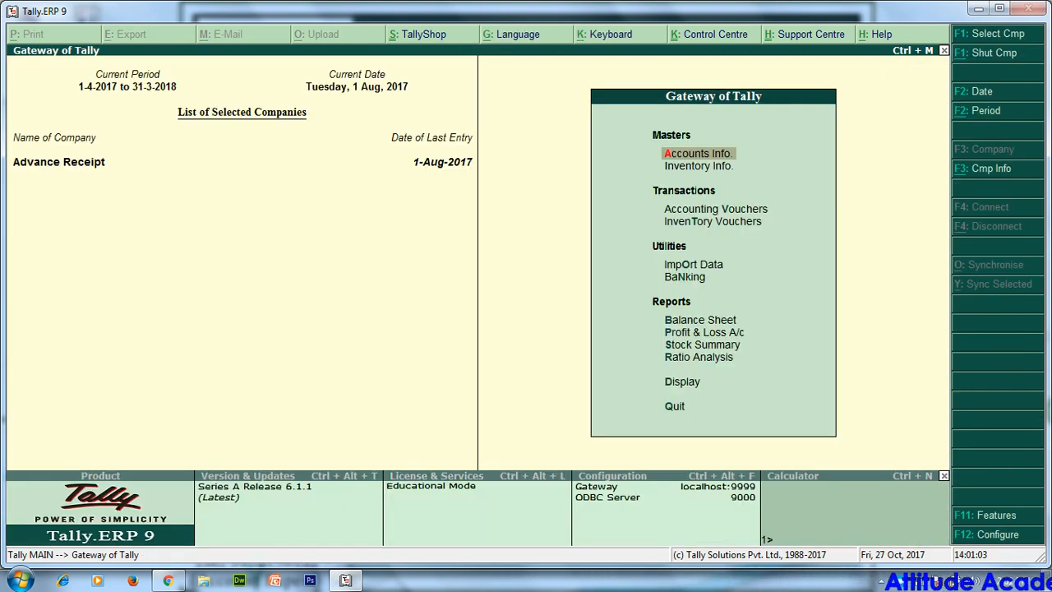
{"action": "key", "text": "b"}
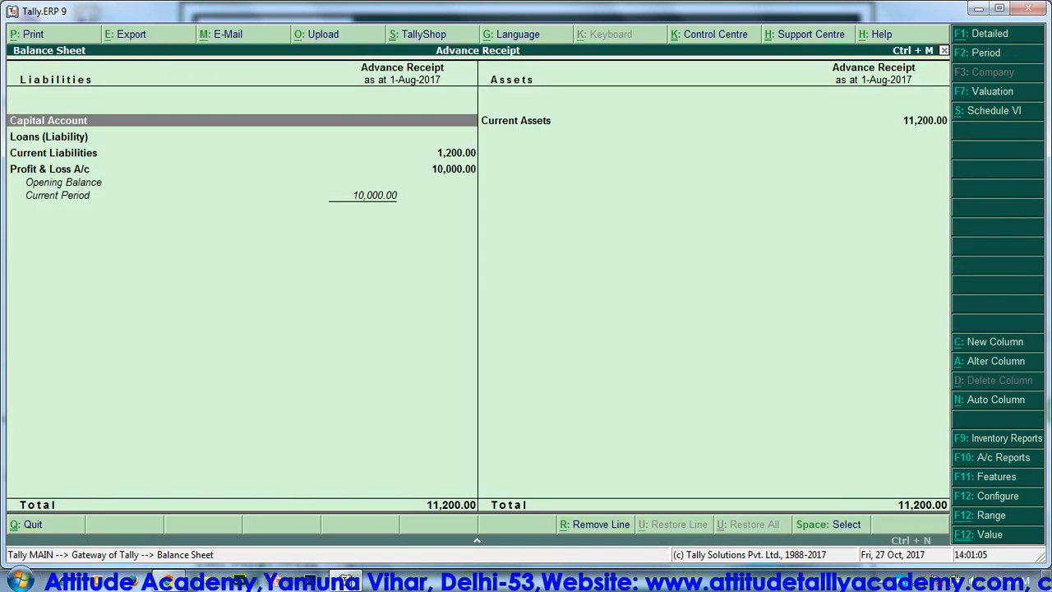
{"action": "key", "text": "alt+F1"}
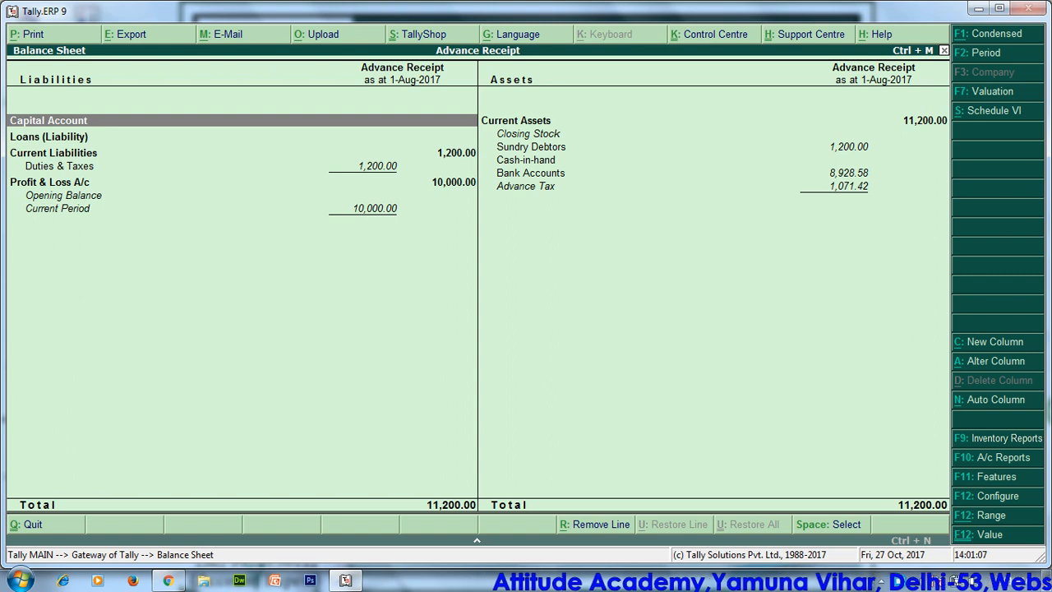
{"action": "key", "text": "Down"}
{"action": "key", "text": "Down"}
{"action": "key", "text": "Down"}
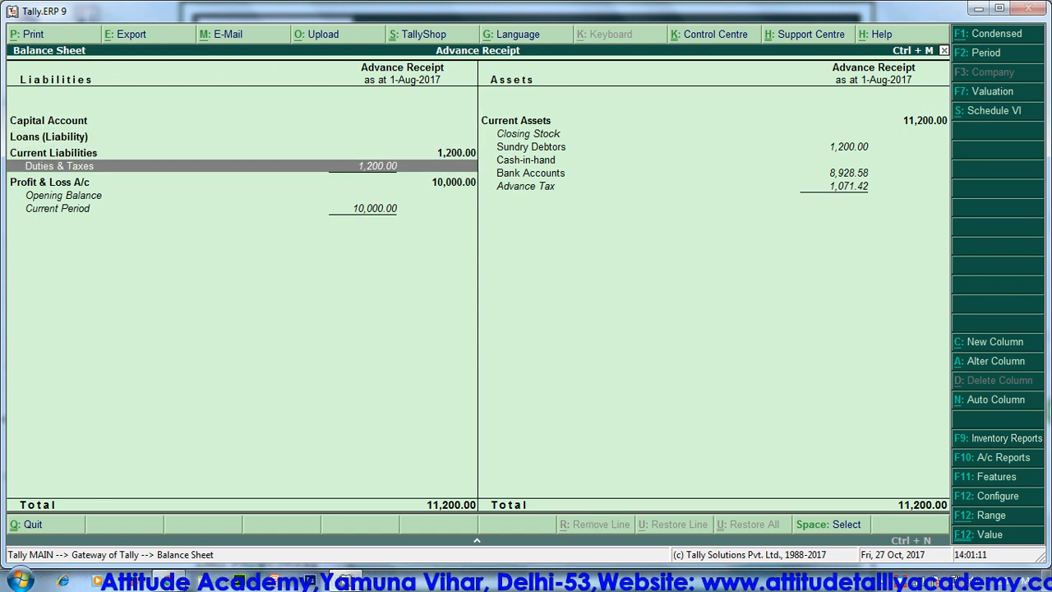
Check Sundry Debtors and Advance Tax among the Balance Sheet's current assets after the sale.
{"action": "key", "text": "Right"}
{"action": "key", "text": "Up"}
{"action": "key", "text": "Up"}
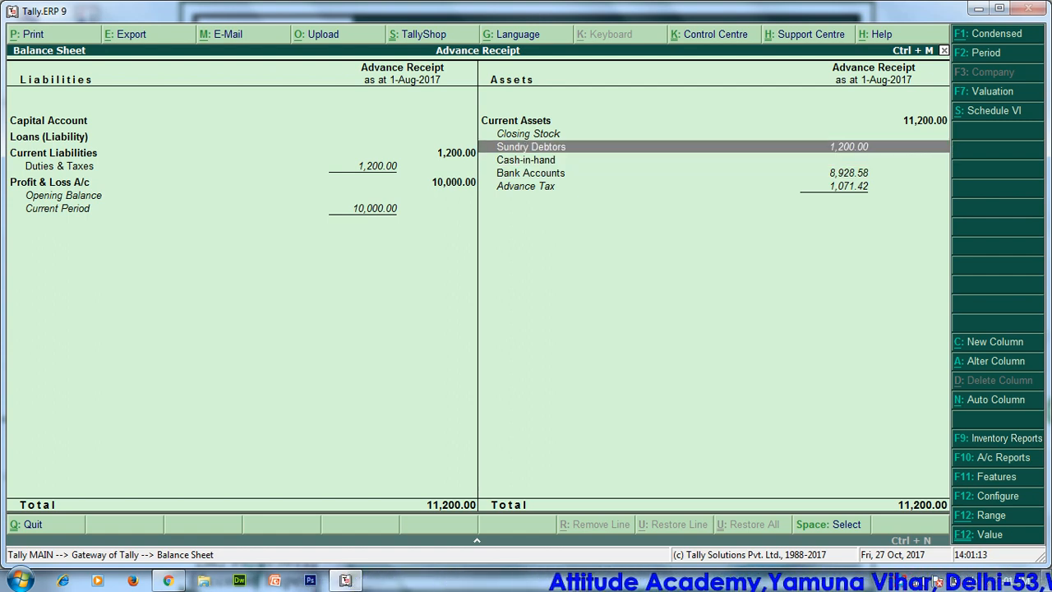
{"action": "key", "text": "Down"}
{"action": "key", "text": "Down"}
{"action": "key", "text": "Down"}
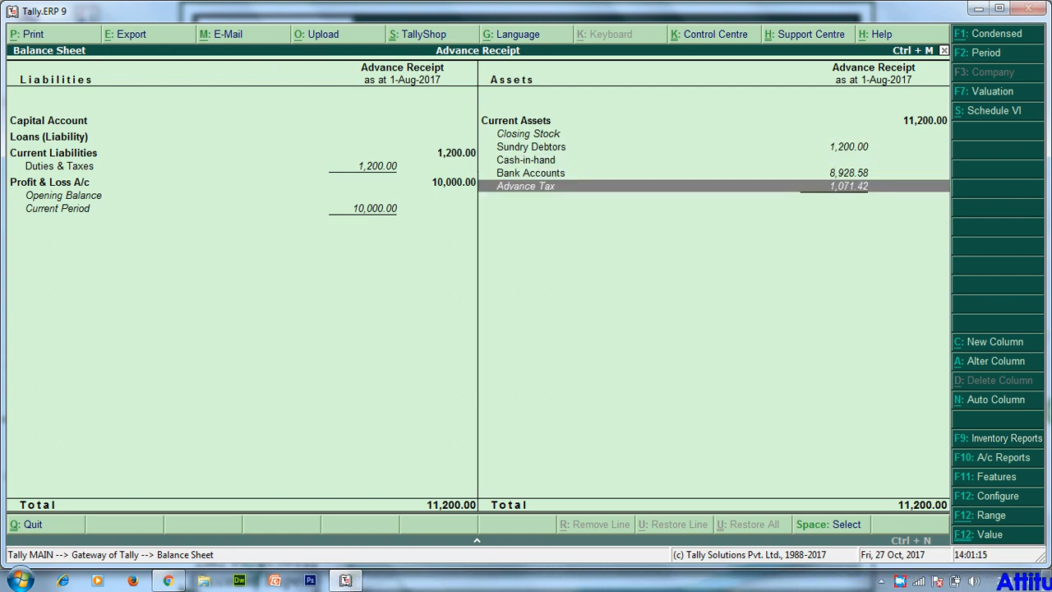
Open the GSTR-1 return from the statutory GST reports.
{"action": "key", "text": "Escape"}
{"action": "key", "text": "Home"}
{"action": "key", "text": "d"}
{"action": "key", "text": "o"}
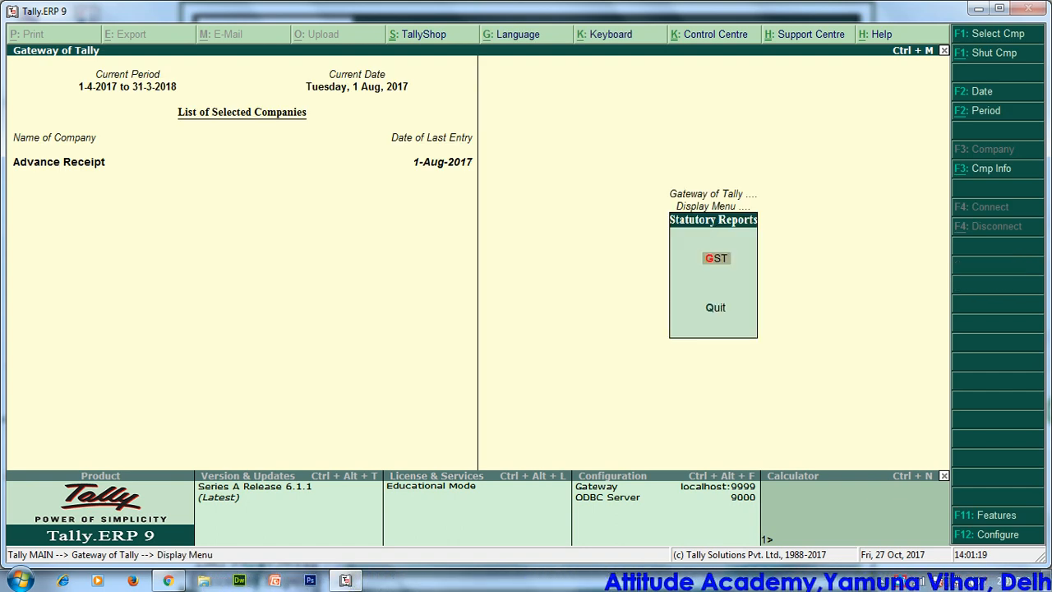
{"action": "key", "text": "g"}
{"action": "key", "text": "Return"}
{"action": "key", "text": "Down"}
{"action": "key", "text": "Down"}
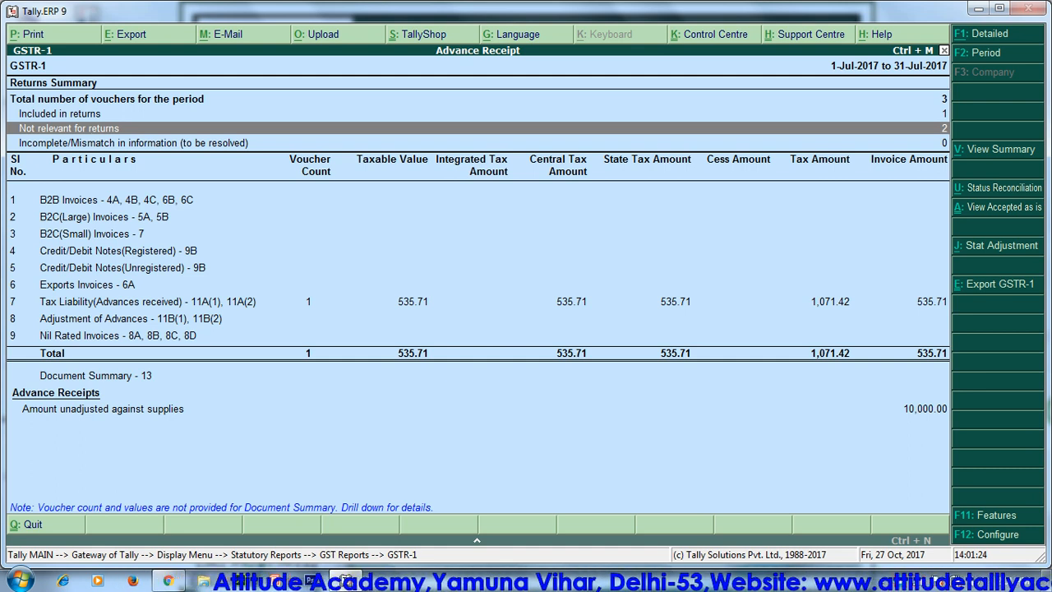
Change the GSTR-1 period to start on 1-8-2017, clearing the end date.
{"action": "key", "text": "F2"}
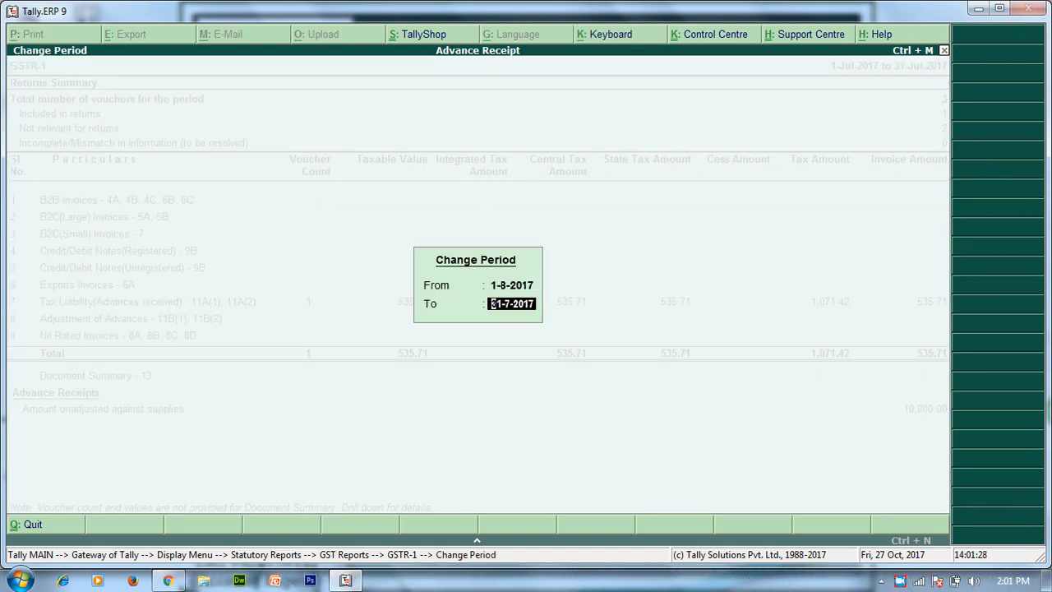
{"action": "key", "text": "Delete"}
{"action": "key", "text": "Delete"}
{"action": "key", "text": "Delete"}
{"action": "key", "text": "Delete"}
{"action": "key", "text": "Delete"}
{"action": "key", "text": "Delete"}
{"action": "key", "text": "Delete"}
{"action": "key", "text": "Delete"}
{"action": "key", "text": "Delete"}
{"action": "key", "text": "Return"}
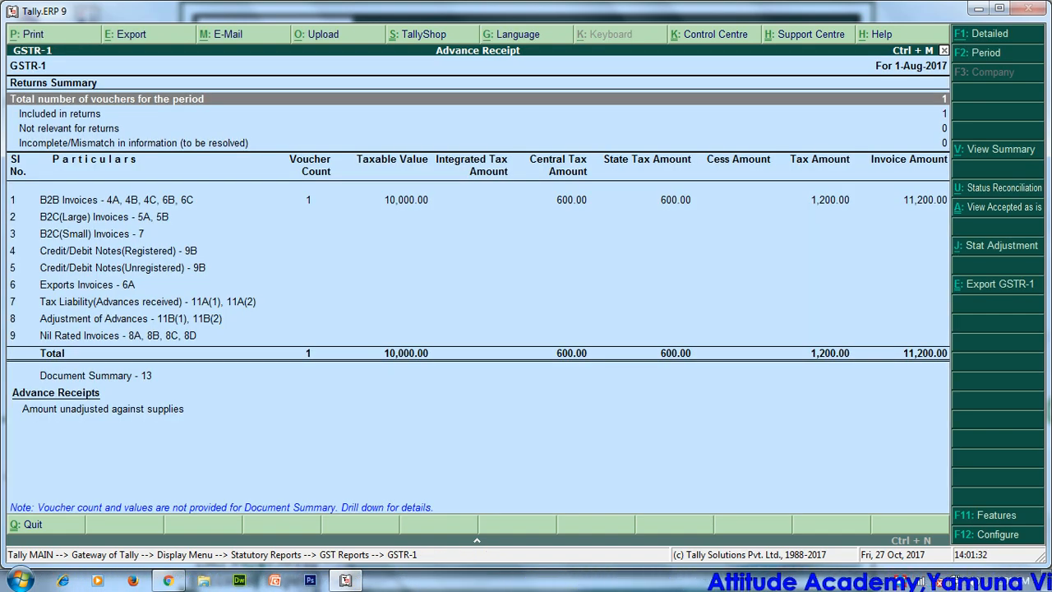
Examine the GSTR-1 rows from B2B Invoices down to the advance receipts' amount unadjusted against supplies.
{"action": "key", "text": "Down"}
{"action": "key", "text": "Down"}
{"action": "key", "text": "Down"}
{"action": "key", "text": "Up"}
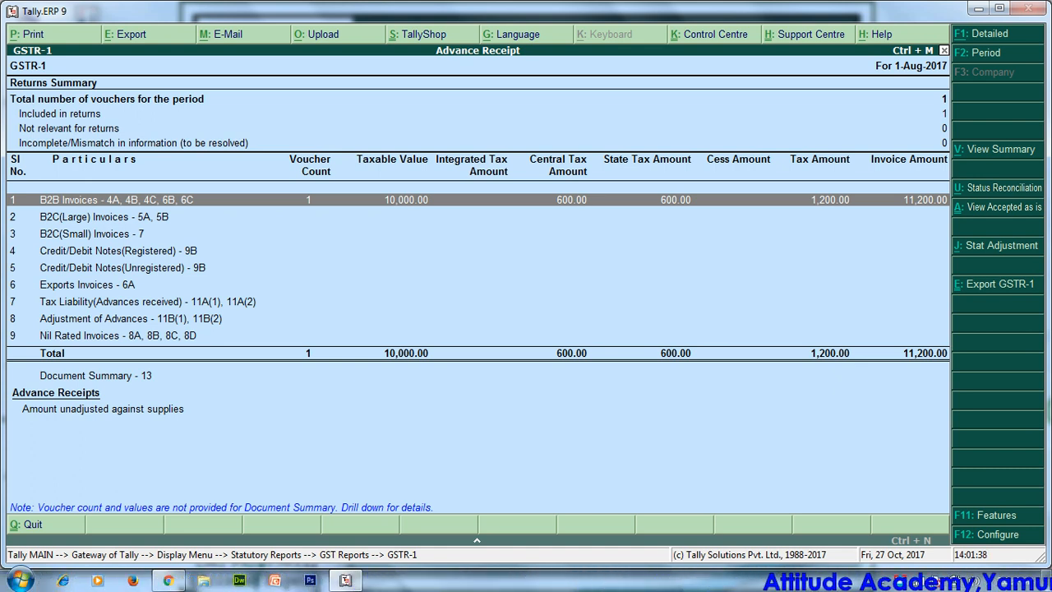
{"action": "key", "text": "Down"}
{"action": "key", "text": "Down"}
{"action": "key", "text": "Down"}
{"action": "key", "text": "Down"}
{"action": "key", "text": "Down"}
{"action": "key", "text": "Down"}
{"action": "key", "text": "Down"}
{"action": "key", "text": "Down"}
{"action": "key", "text": "Down"}
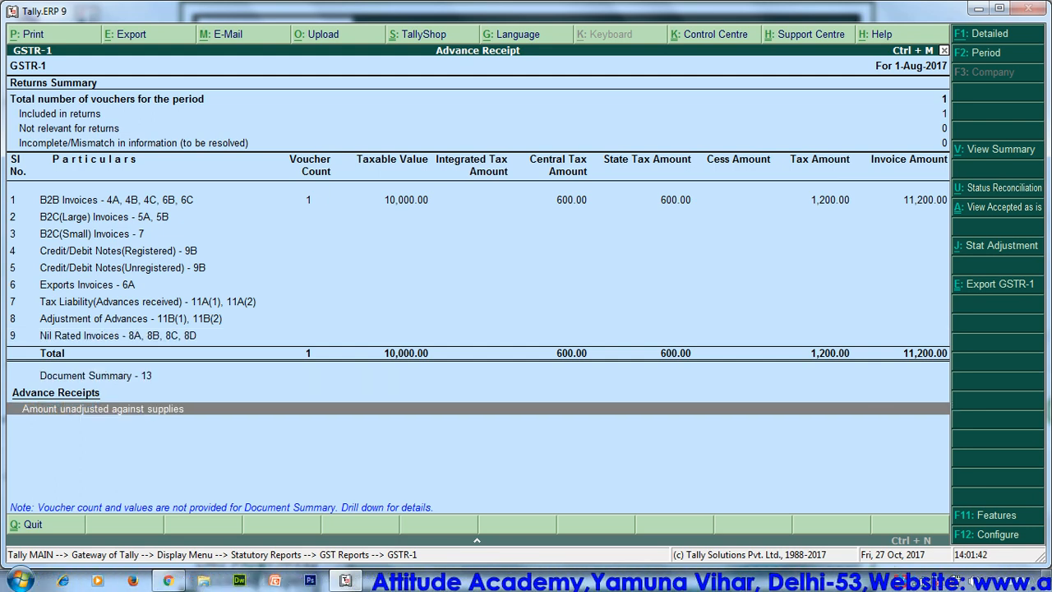
Start a new journal voucher and debit Advance Tax with 1,071.42.
{"action": "key", "text": "Escape"}
{"action": "key", "text": "Escape"}
{"action": "key", "text": "Escape"}
{"action": "key", "text": "Escape"}
{"action": "key", "text": "Escape"}
{"action": "key", "text": "Escape"}
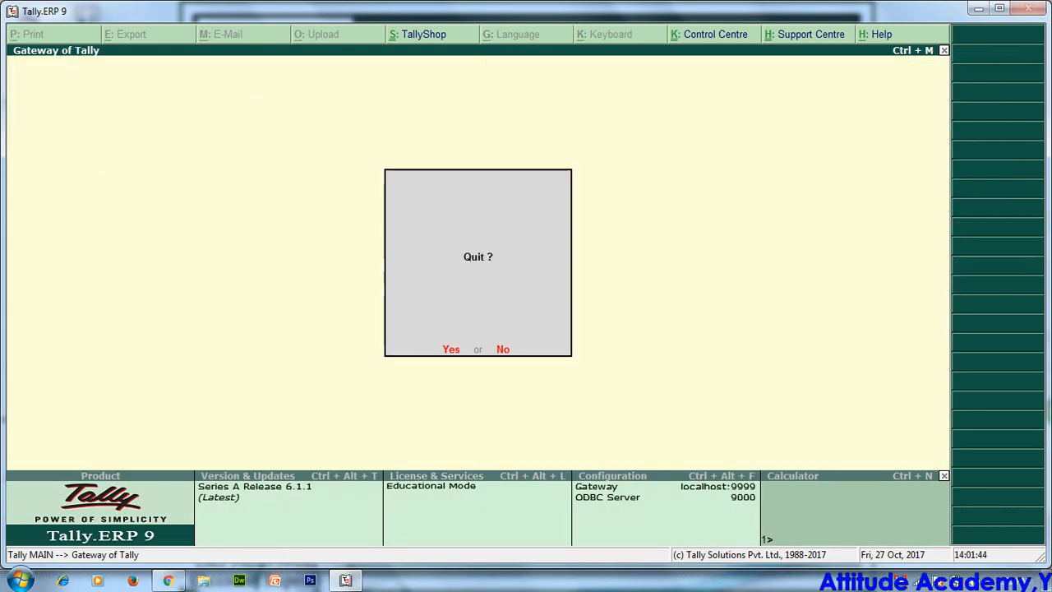
{"action": "key", "text": "Up"}
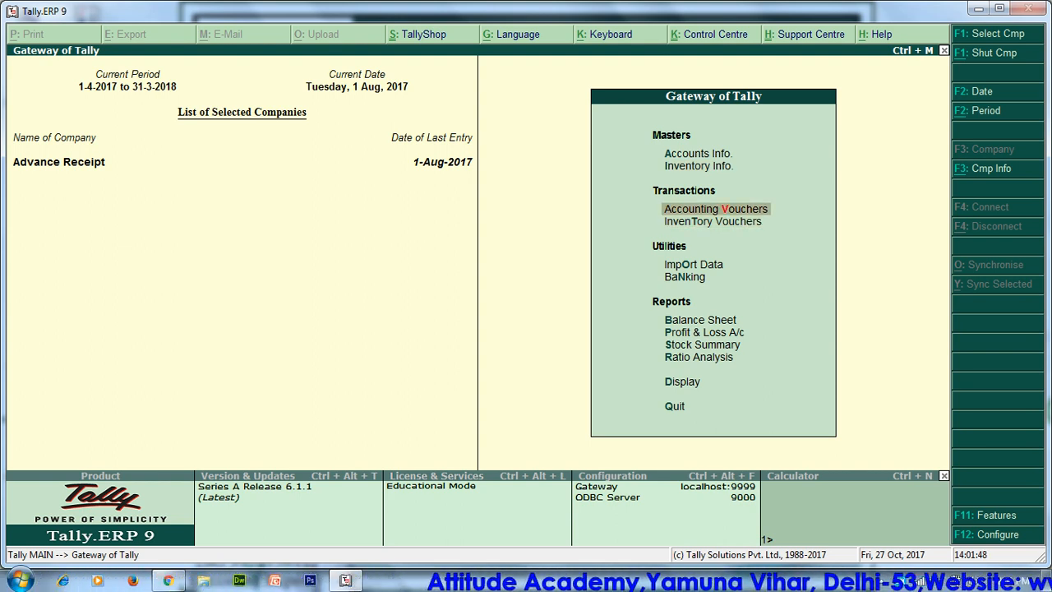
{"action": "key", "text": "Return"}
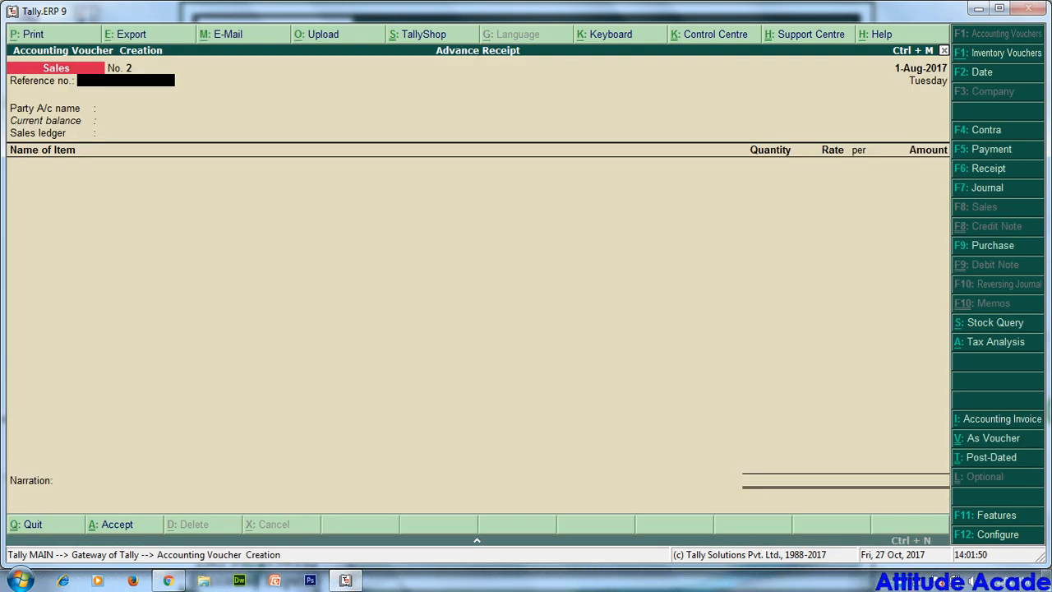
{"action": "key", "text": "F7"}
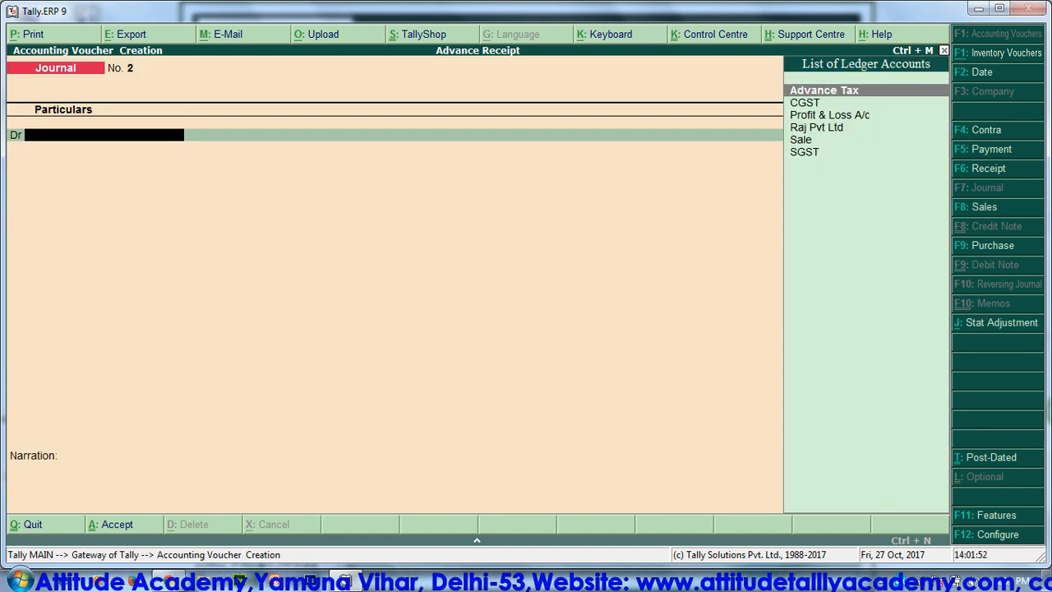
{"action": "key", "text": "Return"}
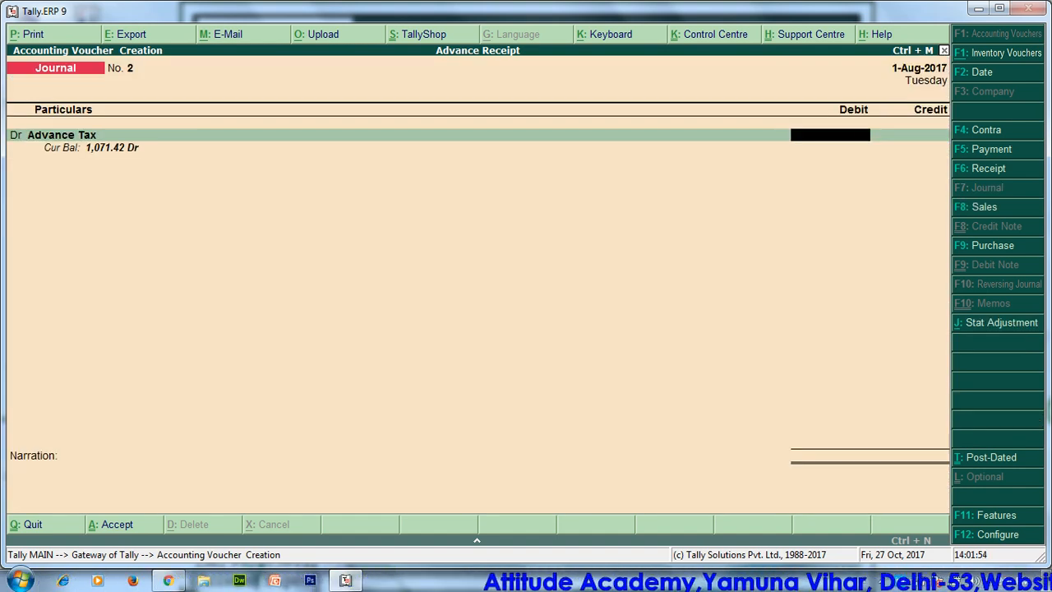
{"action": "type", "text": "1,071.42"}
{"action": "key", "text": "Return"}
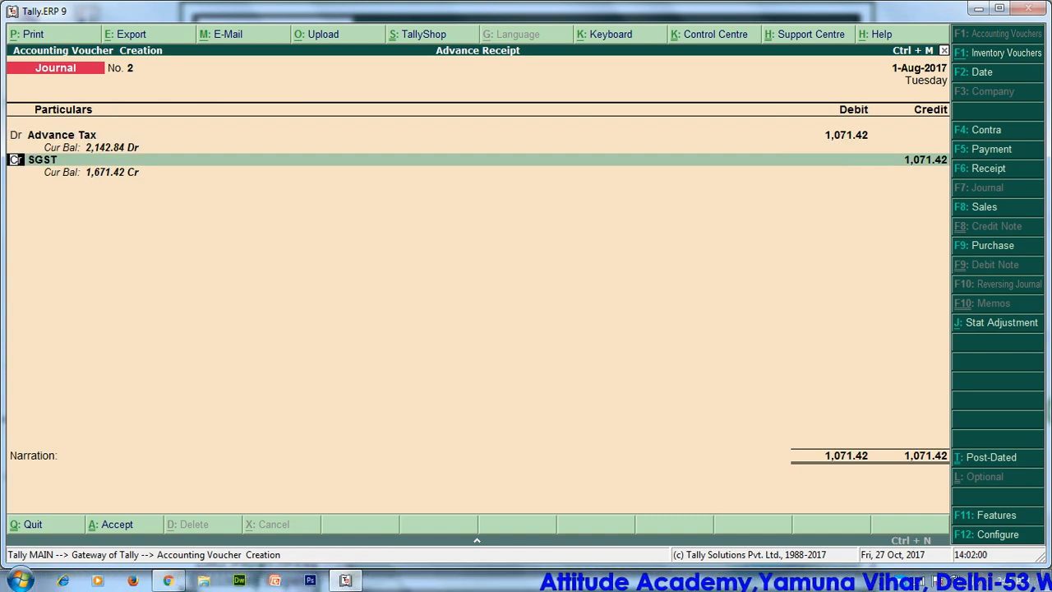
Credit CGST 535.71 and SGST 535.71 in the journal voucher, and accept it.
{"action": "key", "text": "Return"}
{"action": "type", "text": "c"}
{"action": "key", "text": "Down"}
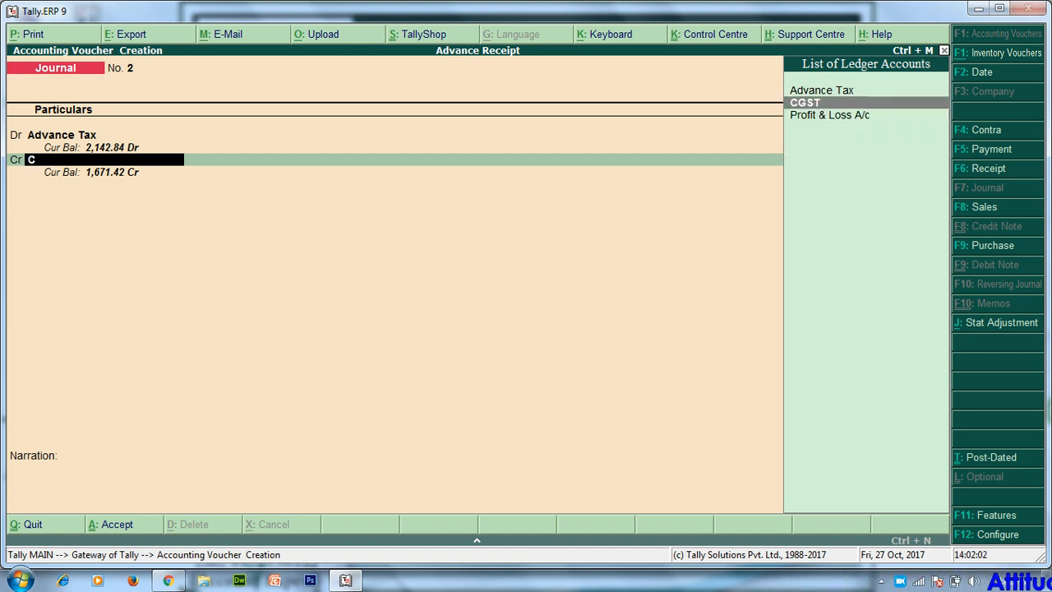
{"action": "key", "text": "Up"}
{"action": "key", "text": "Return"}
{"action": "type", "text": "53"}
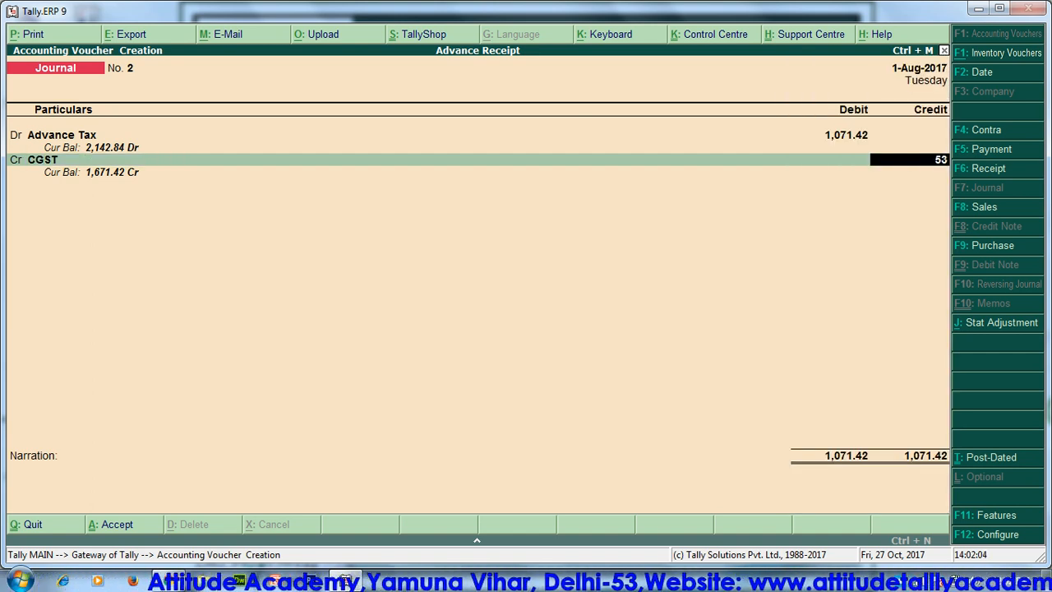
{"action": "type", "text": "5.71"}
{"action": "key", "text": "Return"}
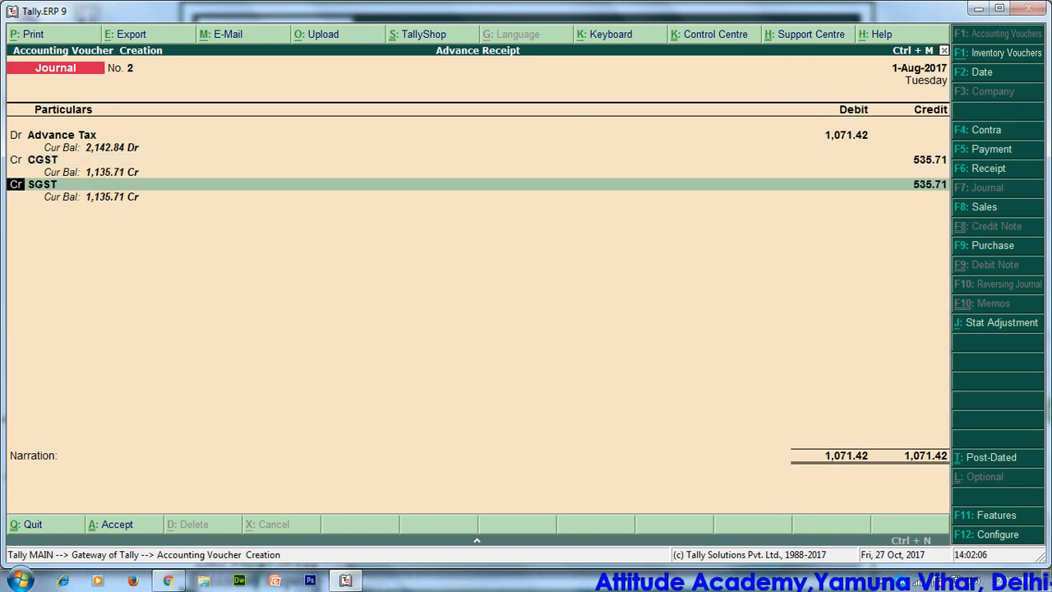
{"action": "key", "text": "Return"}
{"action": "key", "text": "Return"}
{"action": "key", "text": "Return"}
{"action": "key", "text": "Return"}
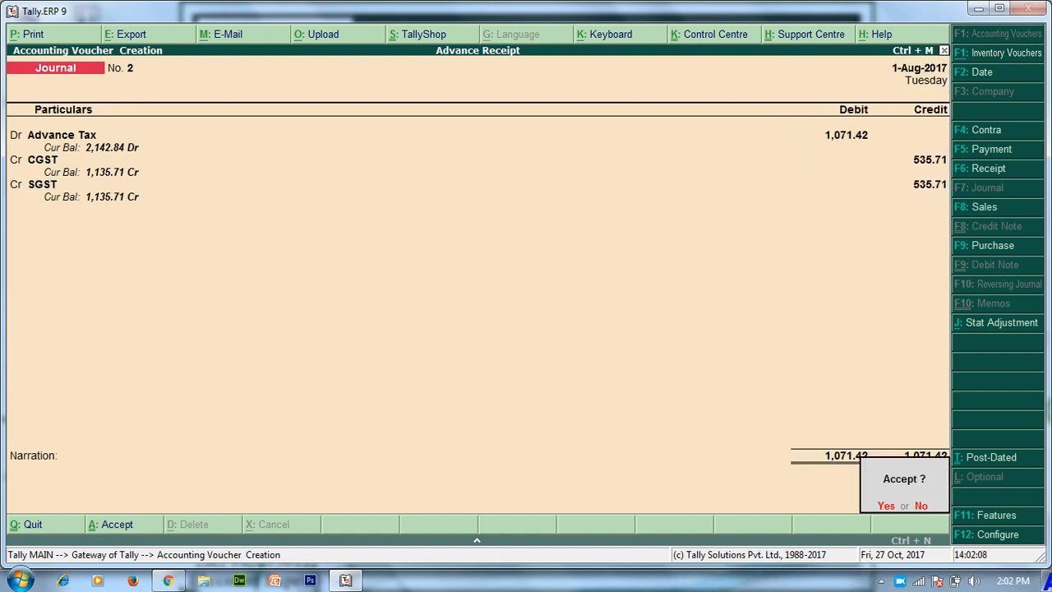
{"action": "key", "text": "Return"}
Show the Balance Sheet in detailed view to check Duties & Taxes and Advance Tax.
{"action": "key", "text": "Escape"}
{"action": "key", "text": "Return"}
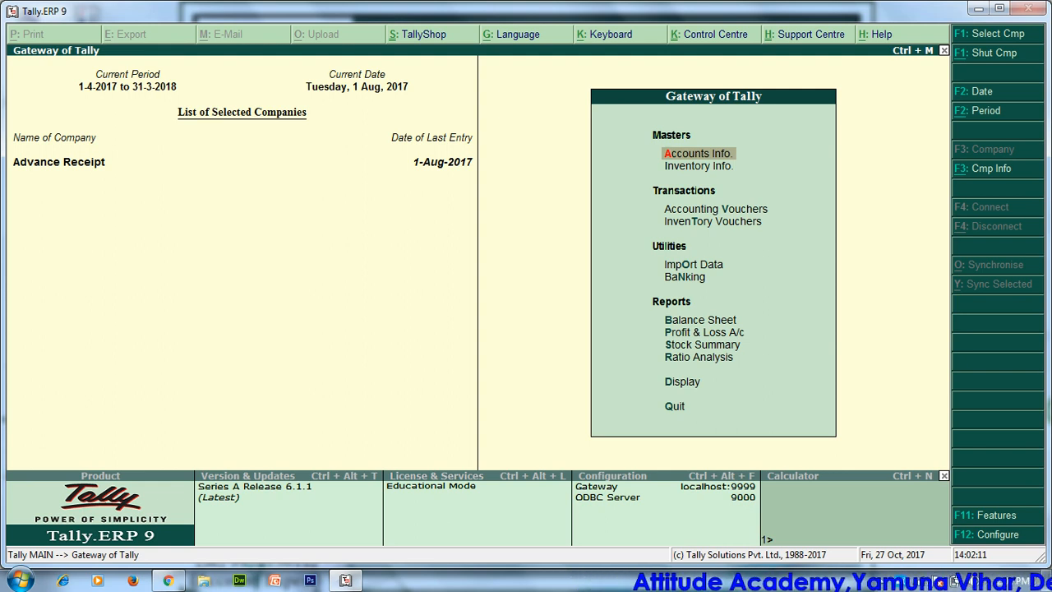
{"action": "key", "text": "b"}
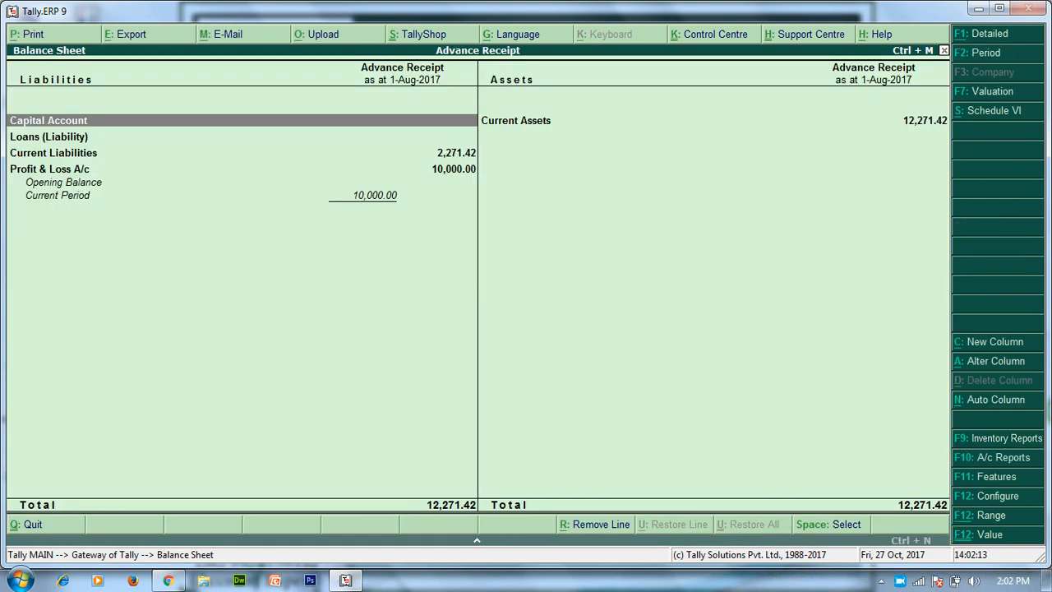
{"action": "key", "text": "F2"}
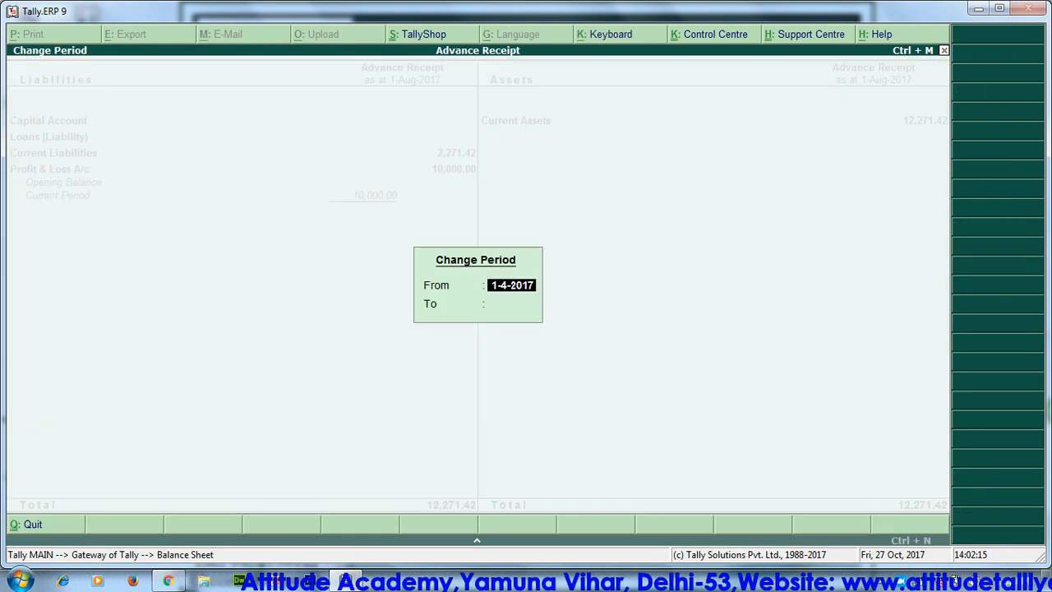
{"action": "key", "text": "BackSpace"}
{"action": "key", "text": "Escape"}
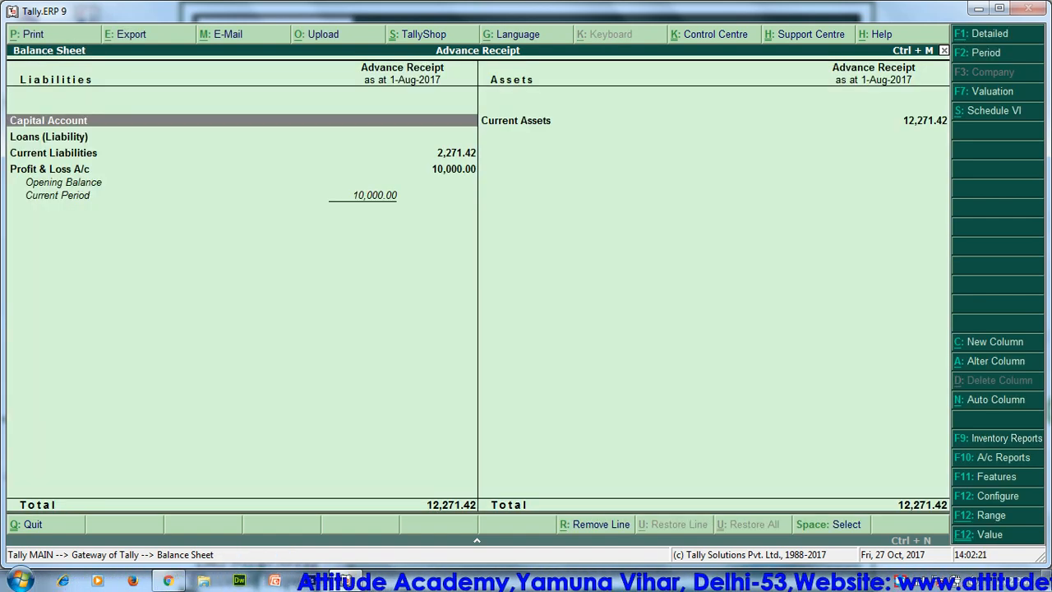
{"action": "key", "text": "alt+F1"}
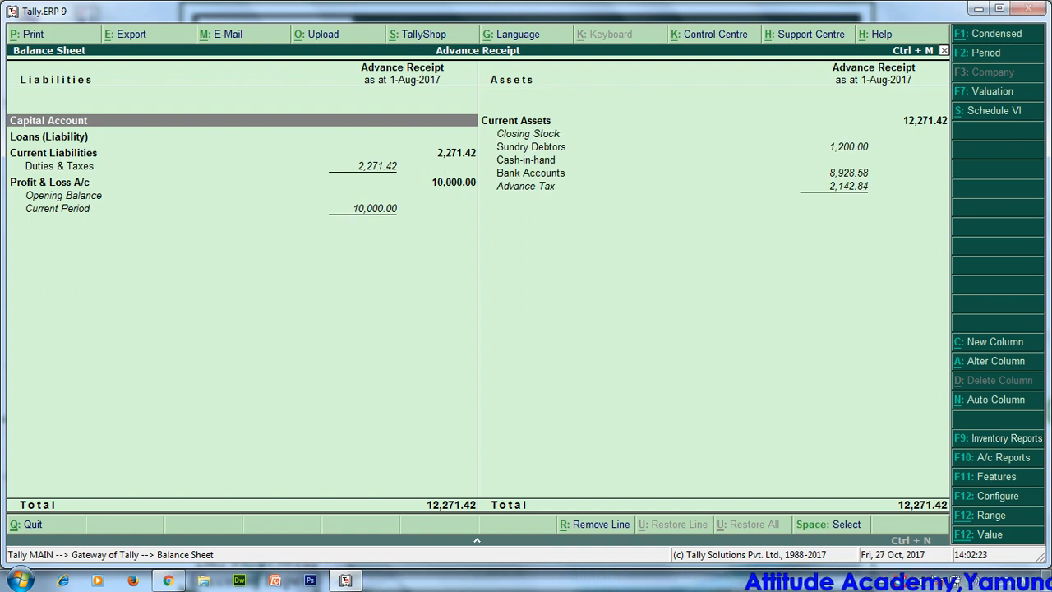
Check the CGST ledger's monthly summary through Duties & Taxes in the Balance Sheet, and return to the Gateway of Tally.
{"action": "key", "text": "Down"}
{"action": "key", "text": "Down"}
{"action": "key", "text": "Down"}
{"action": "key", "text": "Return"}
{"action": "key", "text": "Down"}
{"action": "key", "text": "Up"}
{"action": "key", "text": "Return"}
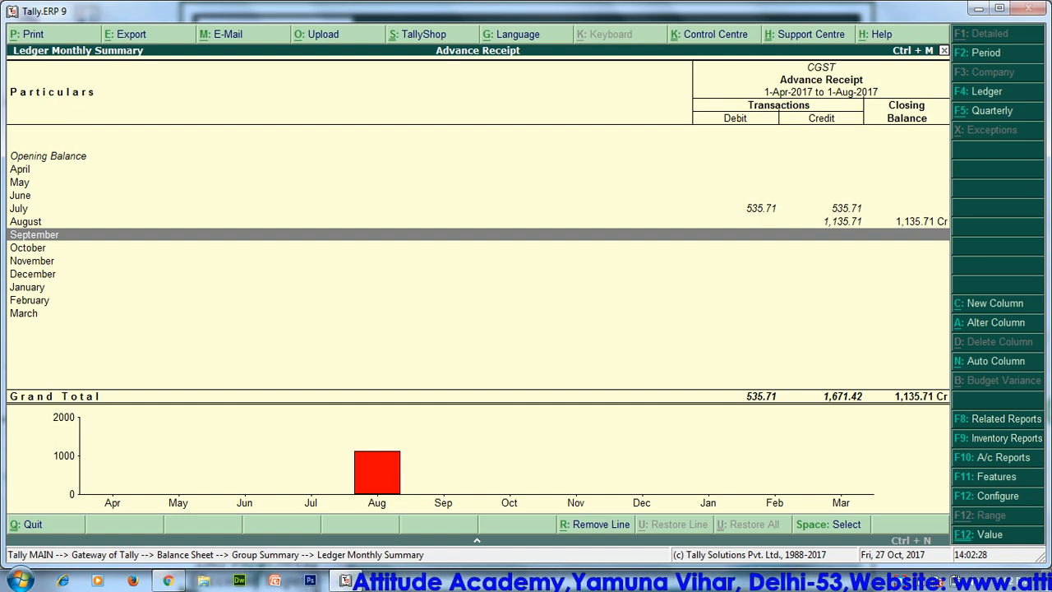
{"action": "key", "text": "Up"}
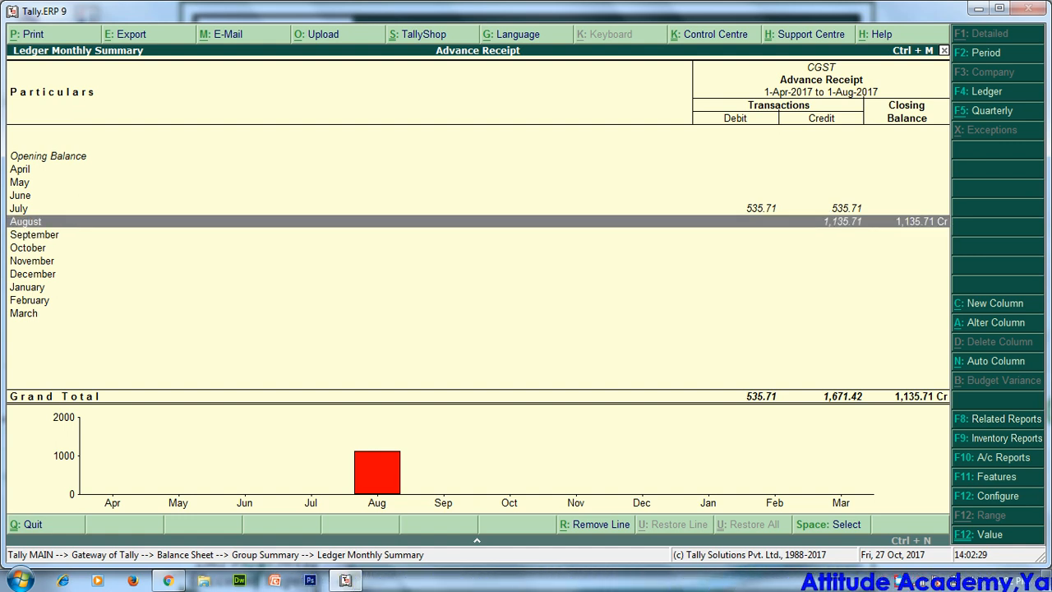
{"action": "key", "text": "Escape"}
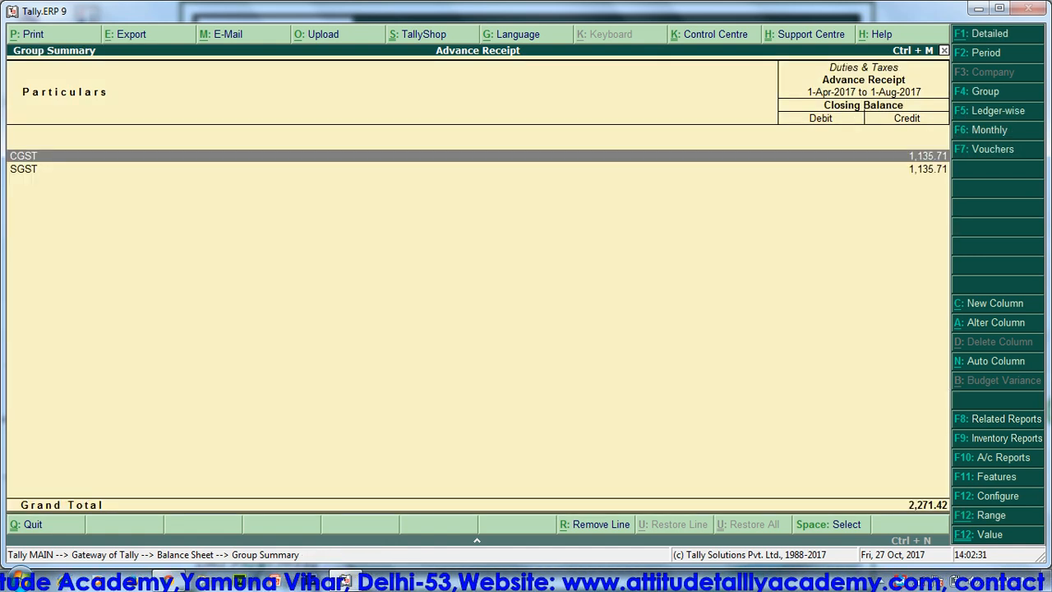
{"action": "key", "text": "Escape"}
{"action": "key", "text": "Escape"}
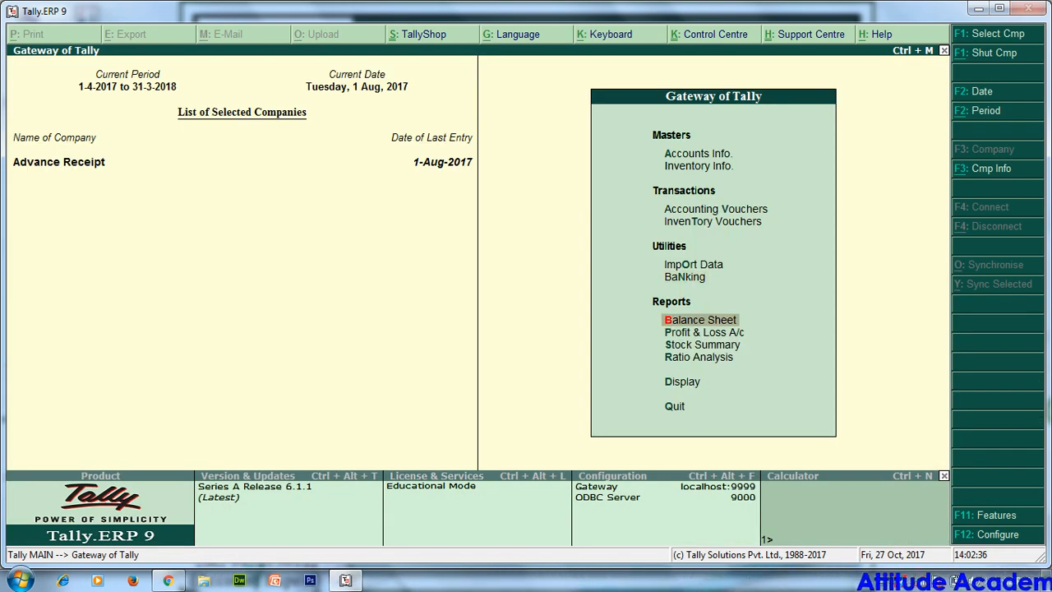
Open the GSTR-1 return from the statutory GST reports and go through its rows to Tax Liability (Advances received).
{"action": "key", "text": "d"}
{"action": "key", "text": "Return"}
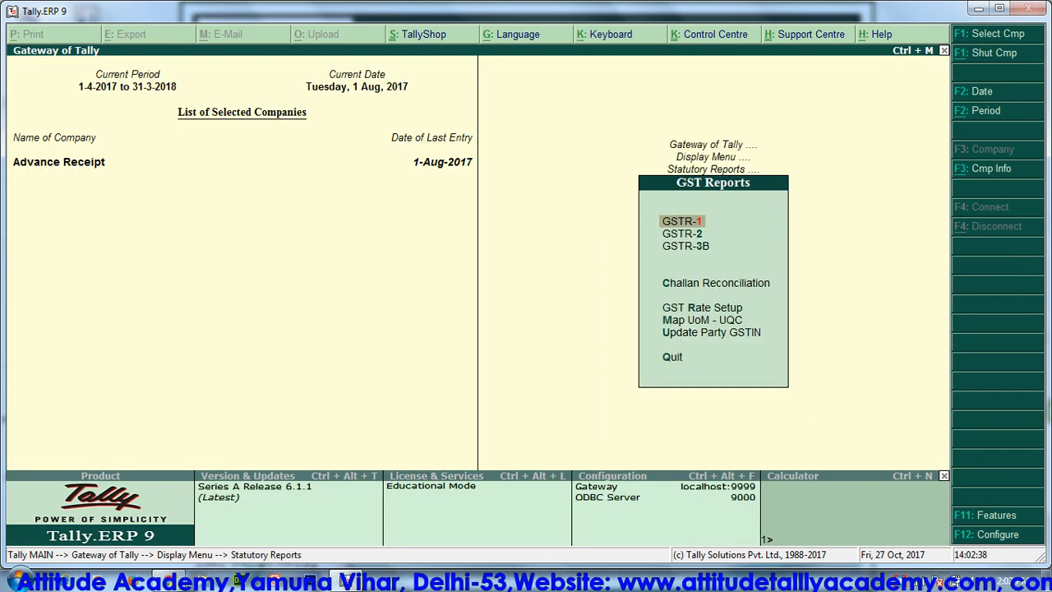
{"action": "key", "text": "Return"}
{"action": "key", "text": "Down"}
{"action": "key", "text": "Down"}
{"action": "key", "text": "Down"}
{"action": "key", "text": "Down"}
{"action": "key", "text": "Down"}
{"action": "key", "text": "Down"}
{"action": "key", "text": "Down"}
{"action": "key", "text": "Down"}
{"action": "key", "text": "Down"}
{"action": "key", "text": "Down"}
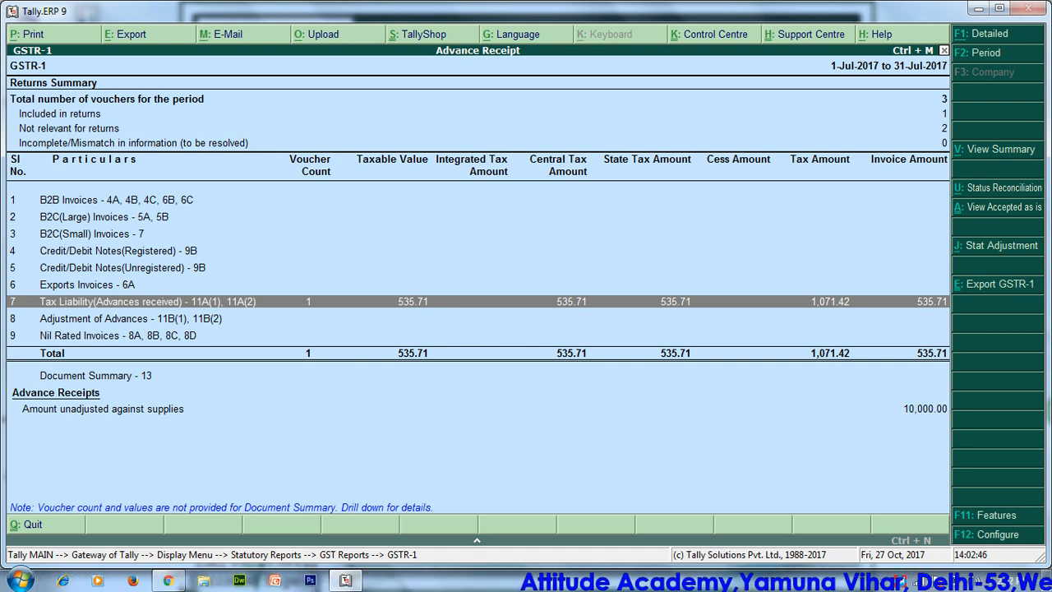
Examine the voucher counts for included and not relevant entries in GSTR-1's Returns Summary.
{"action": "key", "text": "Up"}
{"action": "key", "text": "Up"}
{"action": "key", "text": "Up"}
{"action": "key", "text": "Up"}
{"action": "key", "text": "Up"}
{"action": "key", "text": "Up"}
{"action": "key", "text": "Up"}
{"action": "key", "text": "Up"}
{"action": "key", "text": "Up"}
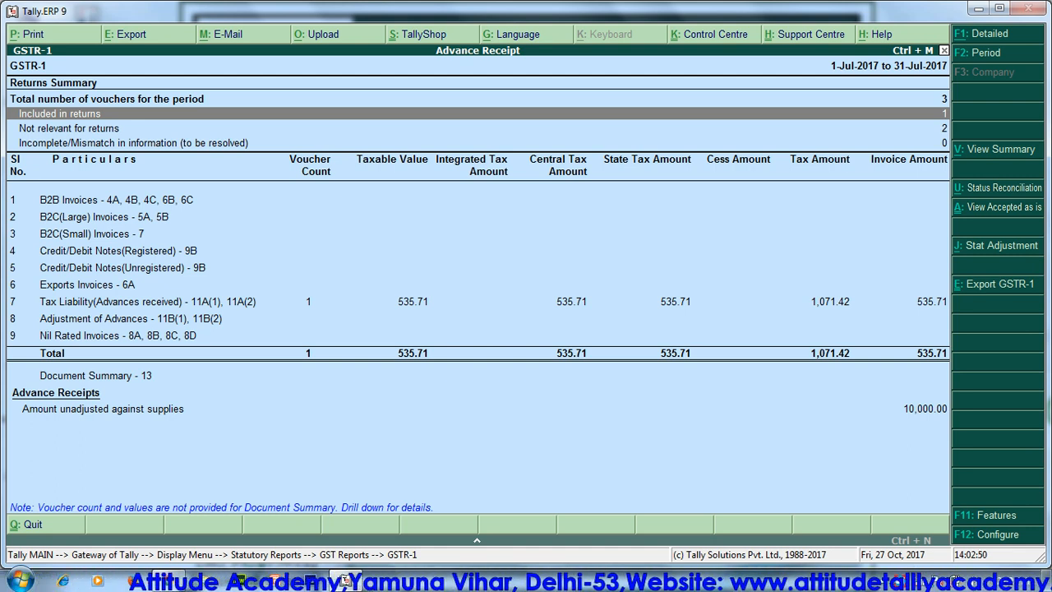
{"action": "key", "text": "Down"}
{"action": "key", "text": "Down"}
{"action": "key", "text": "Up"}
{"action": "key", "text": "Up"}
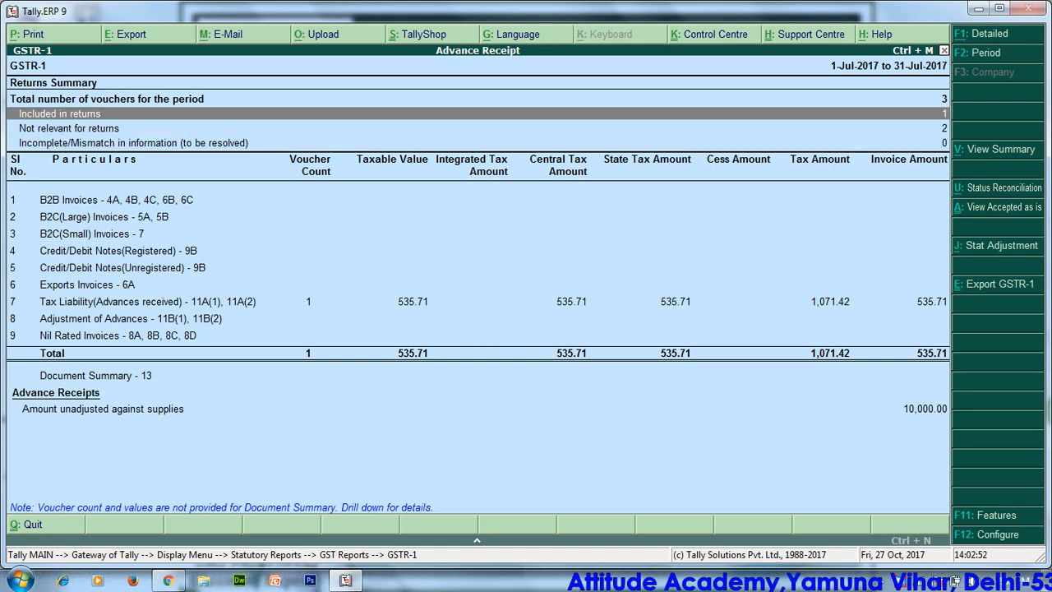
Inspect the Advance Tax journal voucher behind the Tax Liability (Advances received) row, and leave it without editing.
{"action": "key", "text": "Down"}
{"action": "key", "text": "Down"}
{"action": "key", "text": "Down"}
{"action": "key", "text": "Down"}
{"action": "key", "text": "Down"}
{"action": "key", "text": "Down"}
{"action": "key", "text": "Down"}
{"action": "key", "text": "Down"}
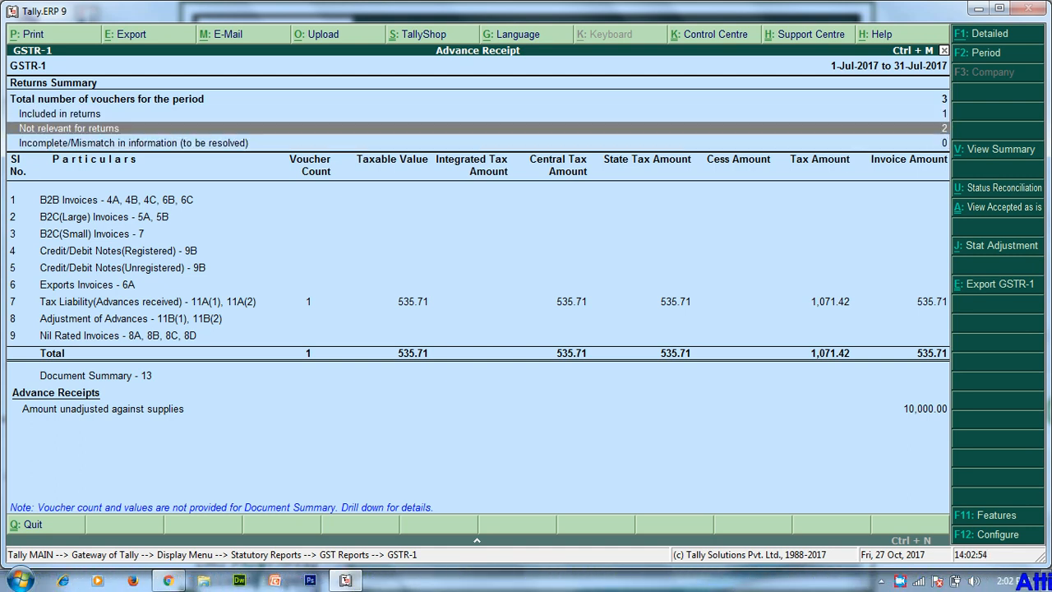
{"action": "key", "text": "Down"}
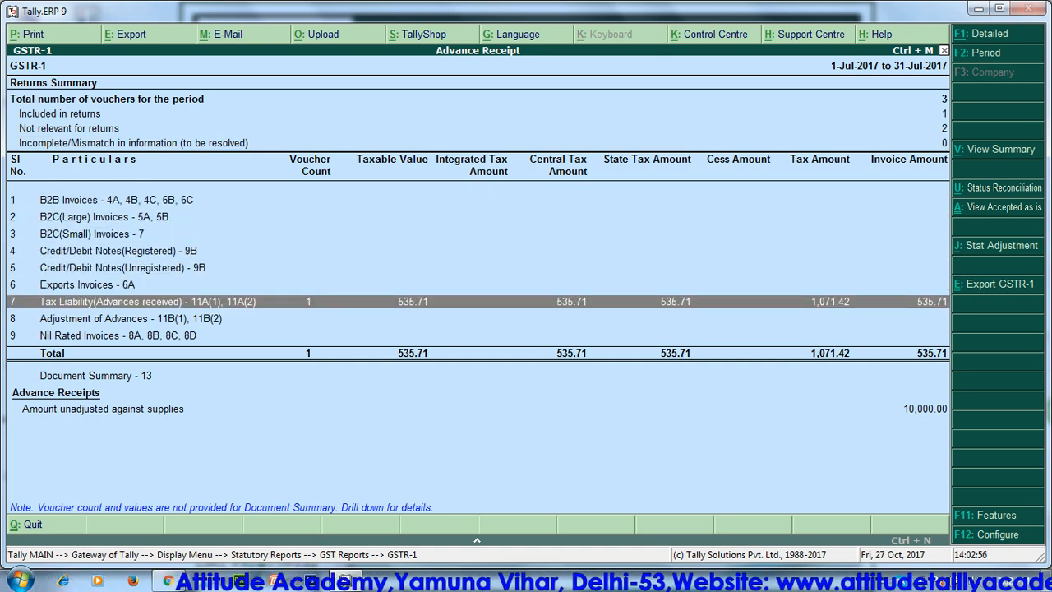
{"action": "key", "text": "Return"}
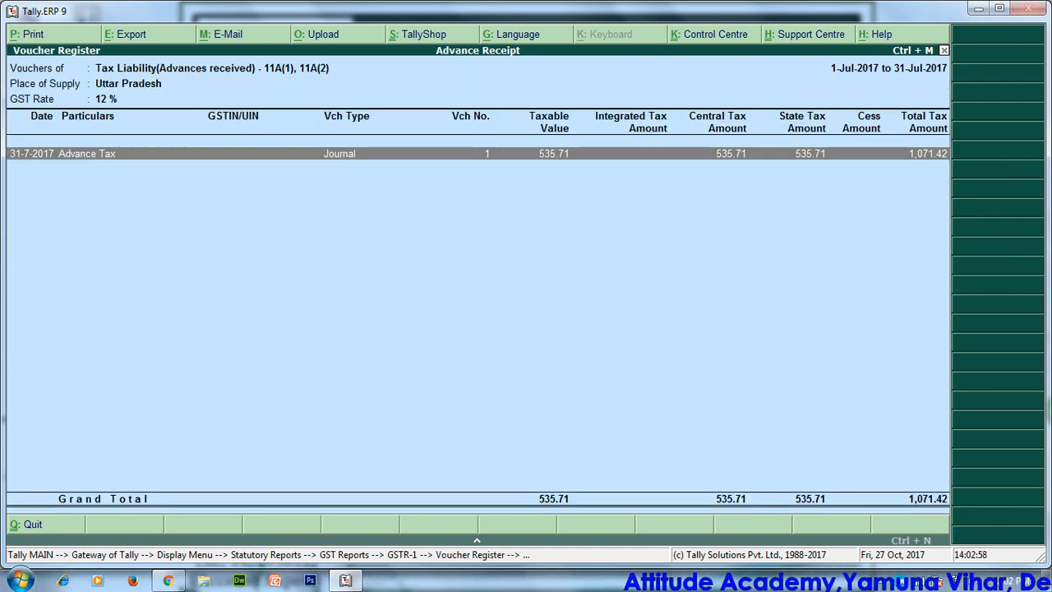
{"action": "key", "text": "Return"}
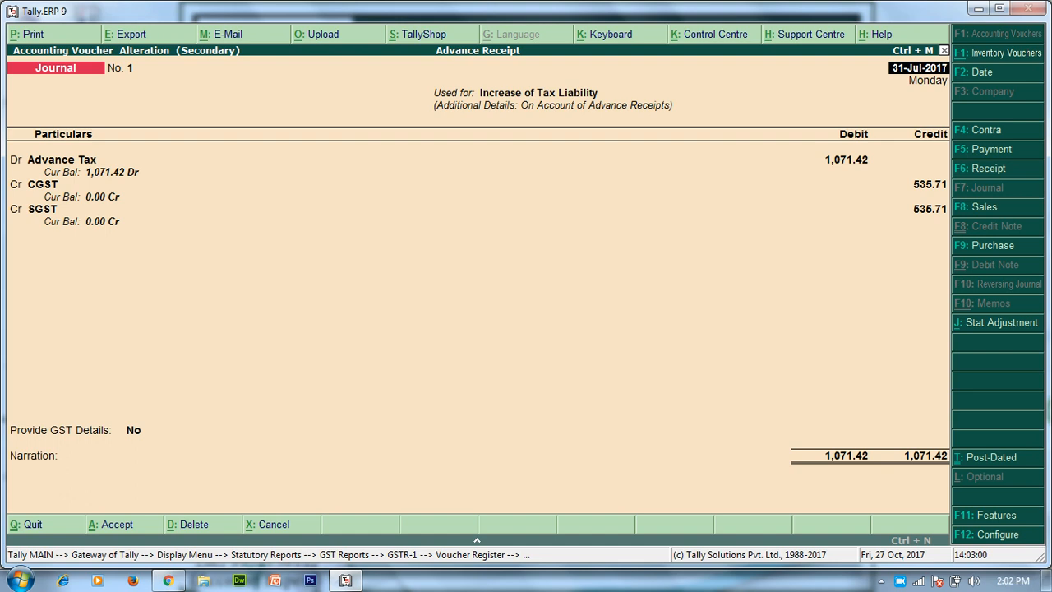
{"action": "key", "text": "Escape"}
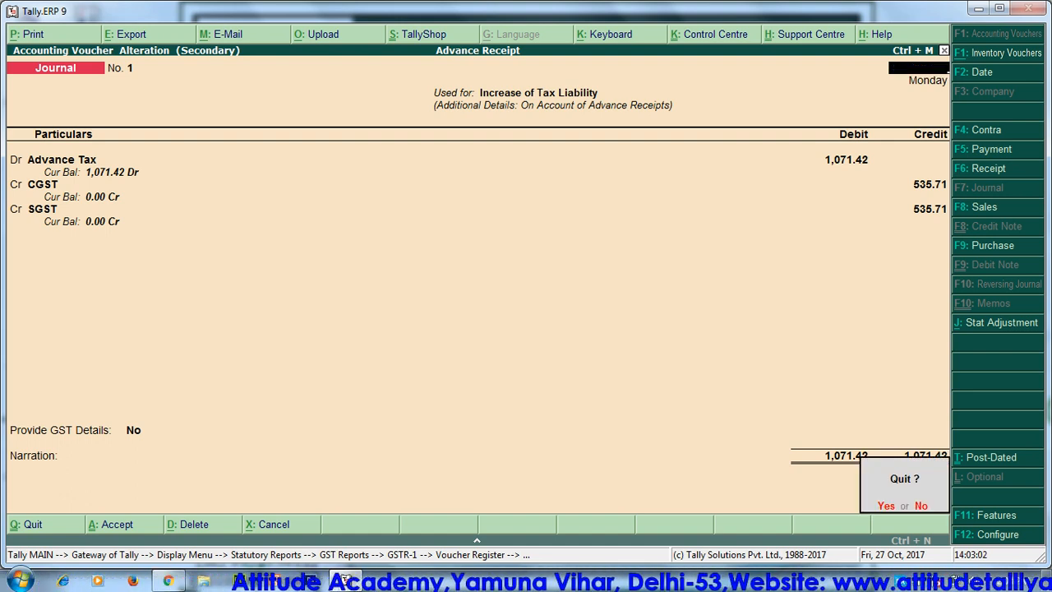
{"action": "key", "text": "Return"}
{"action": "key", "text": "Escape"}
{"action": "key", "text": "Escape"}
{"action": "key", "text": "Escape"}
{"action": "key", "text": "Escape"}
Delete the 1-Aug-2017 Advance Tax journal voucher from the Day Book.
{"action": "key", "text": "d"}
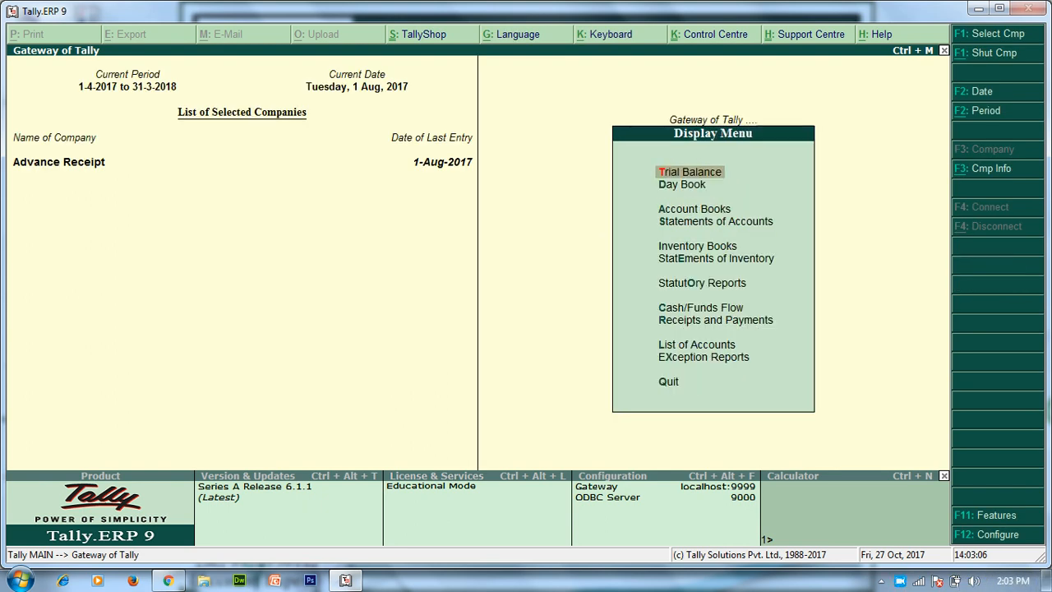
{"action": "key", "text": "d"}
{"action": "key", "text": "Down"}
{"action": "key", "text": "Up"}
{"action": "key", "text": "Return"}
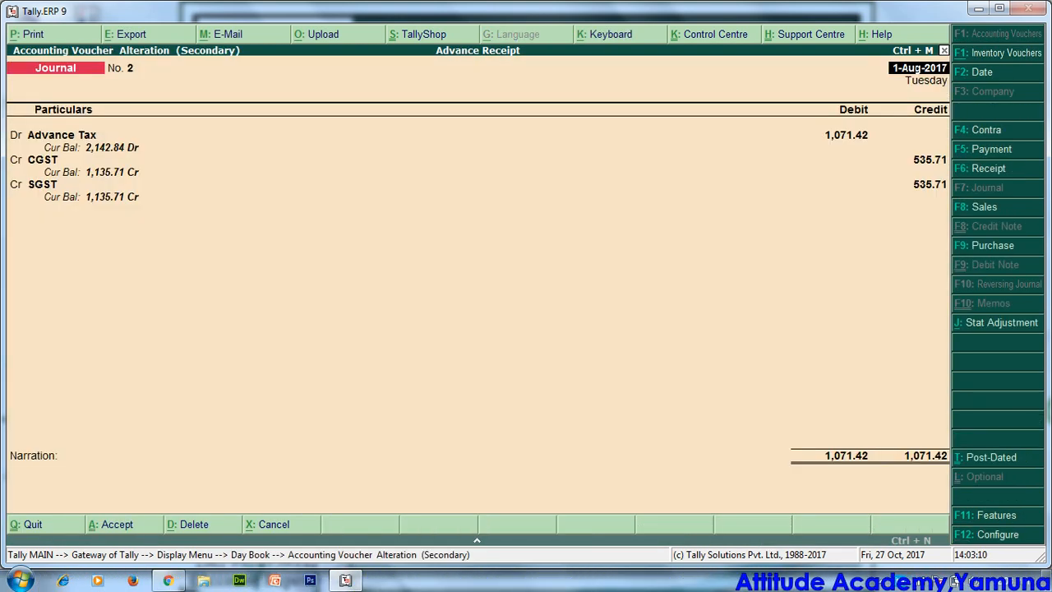
{"action": "key", "text": "alt+d"}
{"action": "key", "text": "Return"}
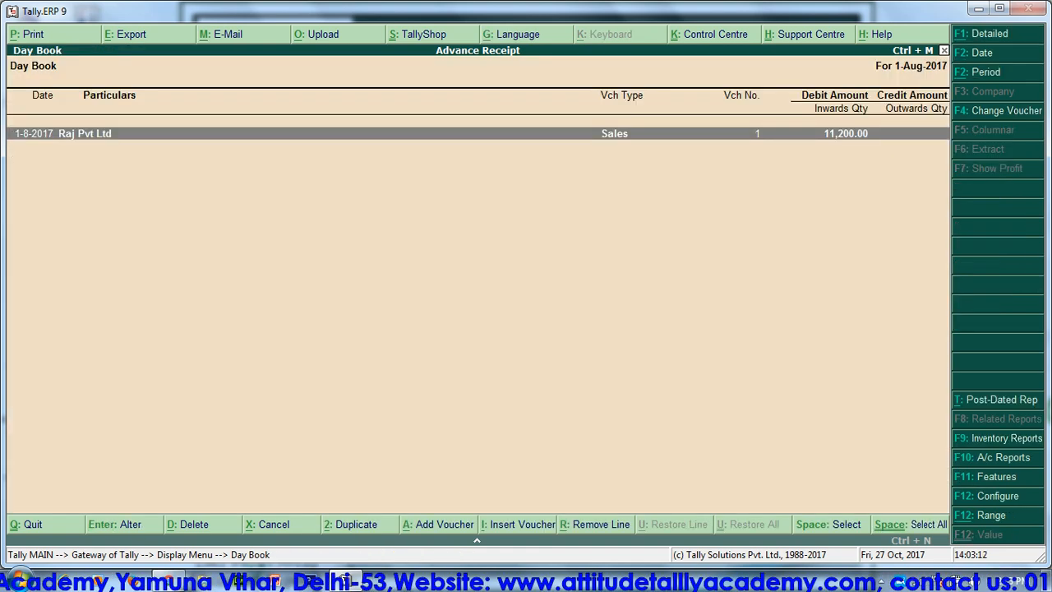
Leave the Day Book and start a new journal accounting voucher.
{"action": "key", "text": "Escape"}
{"action": "key", "text": "Escape"}
{"action": "key", "text": "Escape"}
{"action": "key", "text": "Escape"}
{"action": "key", "text": "Down"}
{"action": "key", "text": "Down"}
{"action": "key", "text": "Down"}
{"action": "key", "text": "Up"}
{"action": "key", "text": "Return"}
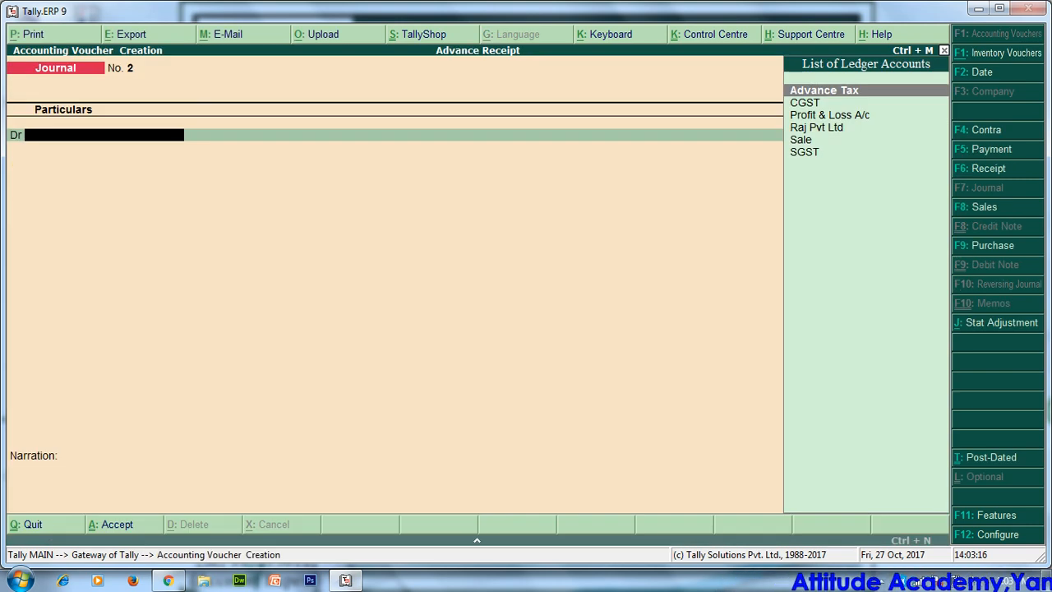
Make the journal a GST stat adjustment with Decrease of Tax Liability as its nature of adjustment.
{"action": "key", "text": "alt+j"}
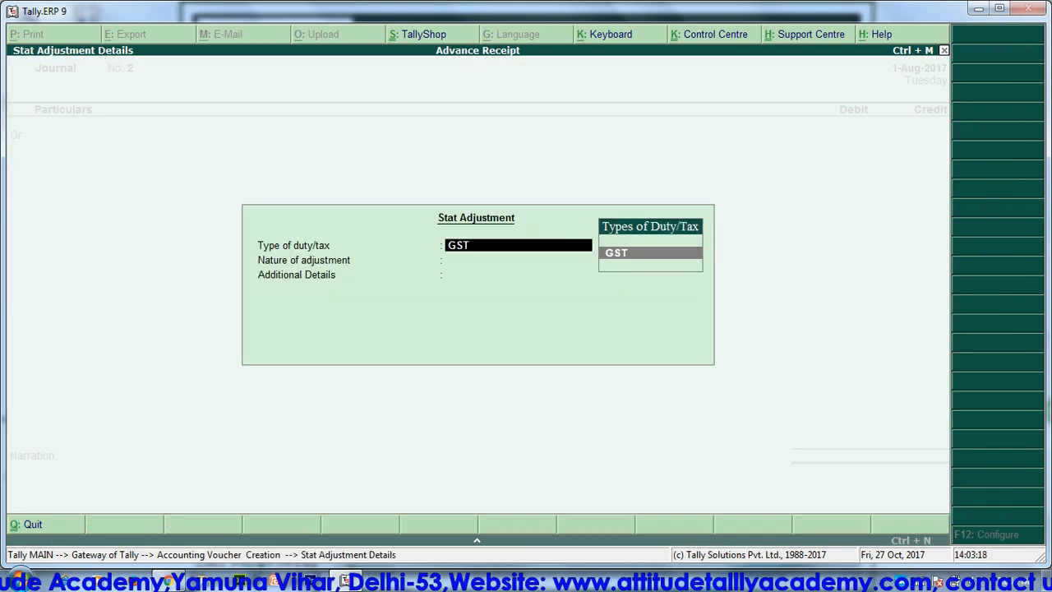
{"action": "key", "text": "Return"}
{"action": "key", "text": "Down"}
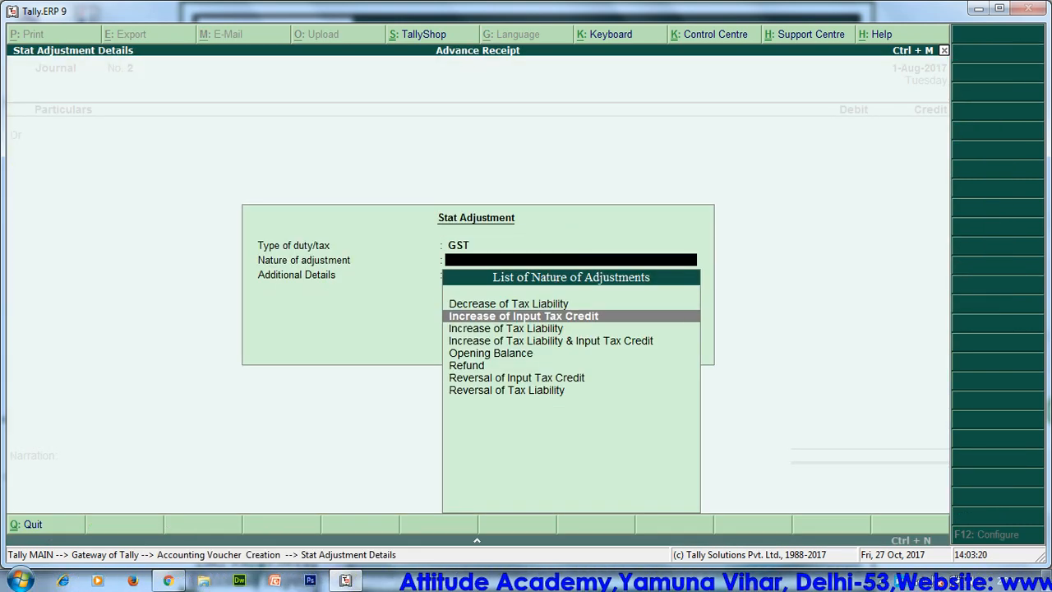
{"action": "key", "text": "Up"}
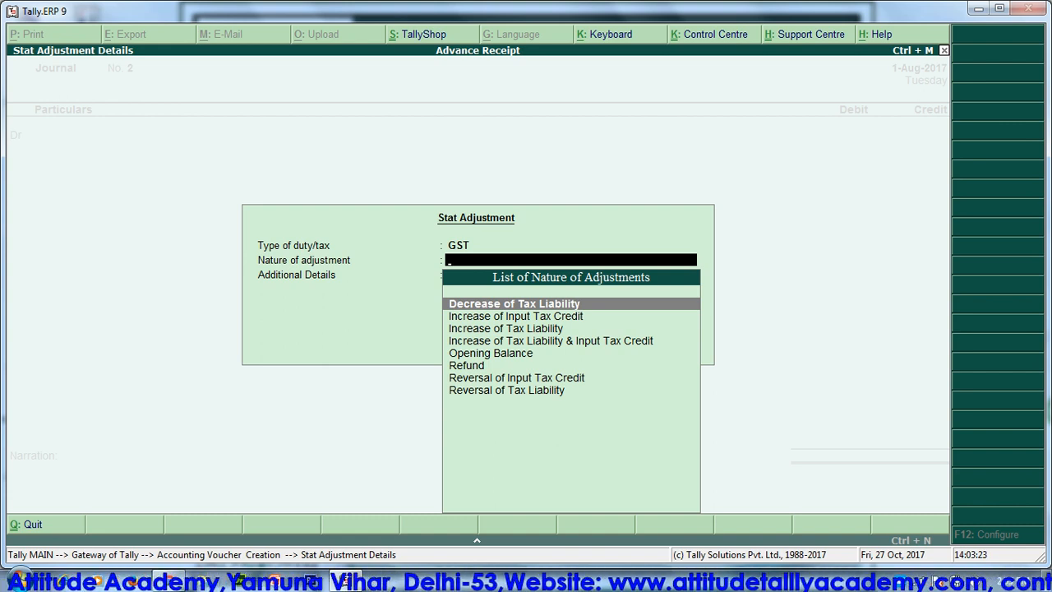
{"action": "key", "text": "Down"}
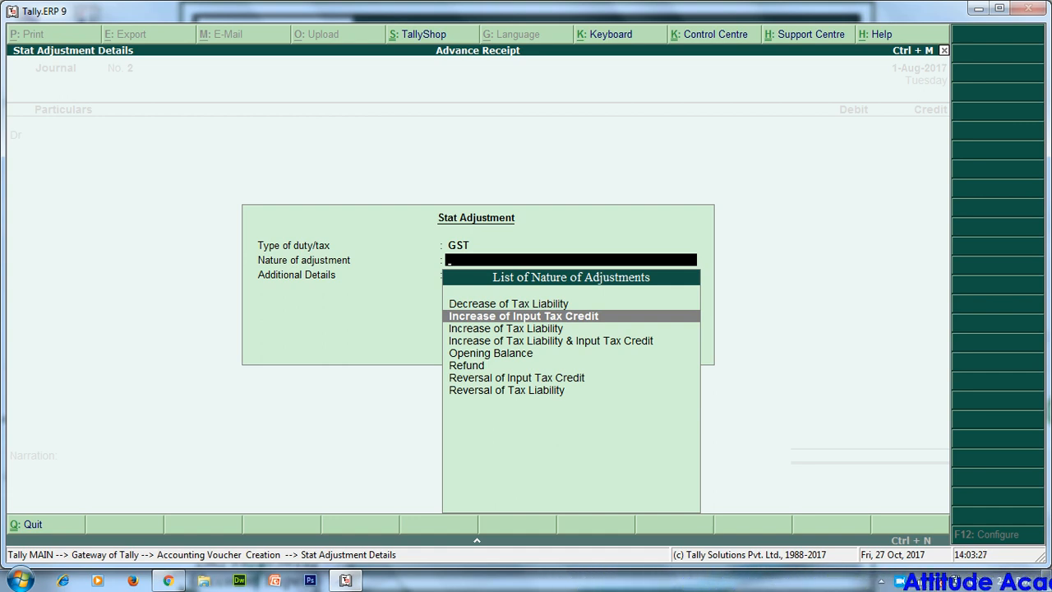
{"action": "key", "text": "Up"}
{"action": "key", "text": "Return"}
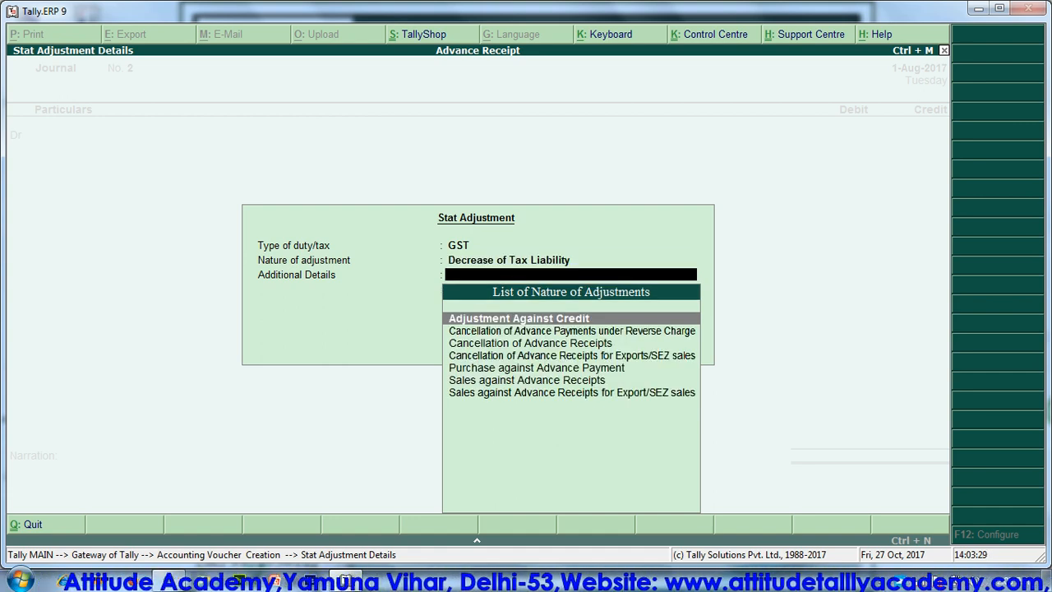
Set the stat adjustment's additional details to Sales against Advance Receipts.
{"action": "key", "text": "Down"}
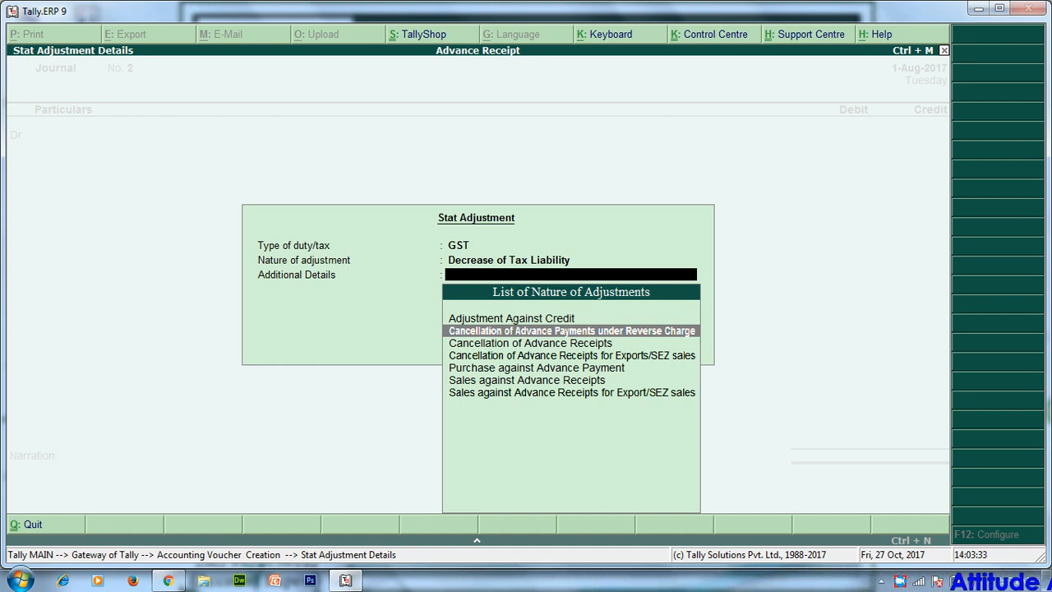
{"action": "key", "text": "BackSpace"}
{"action": "key", "text": "Return"}
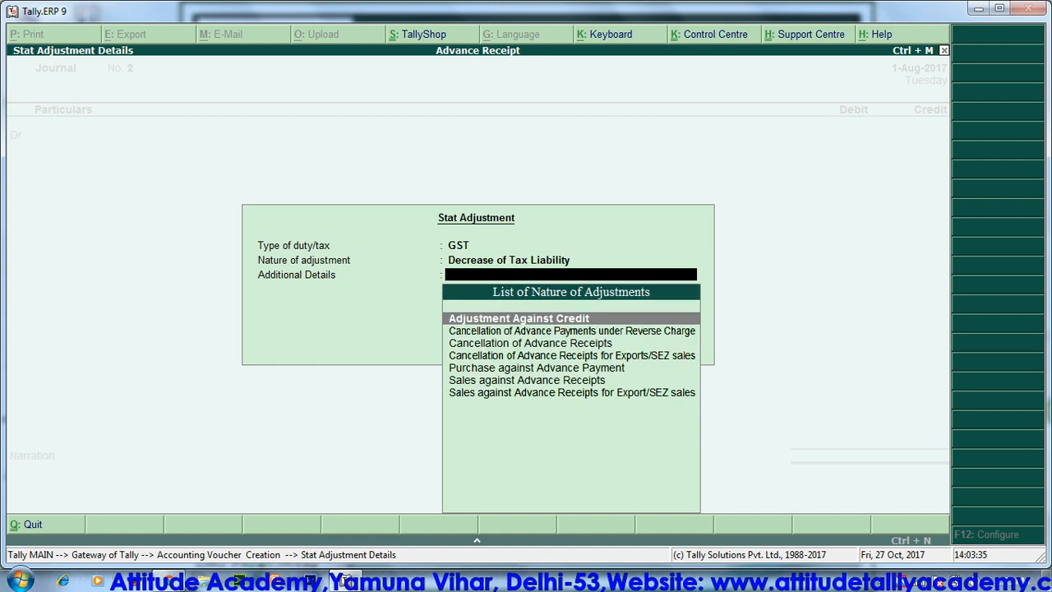
{"action": "key", "text": "Down"}
{"action": "key", "text": "Down"}
{"action": "key", "text": "Down"}
{"action": "key", "text": "Down"}
{"action": "key", "text": "Down"}
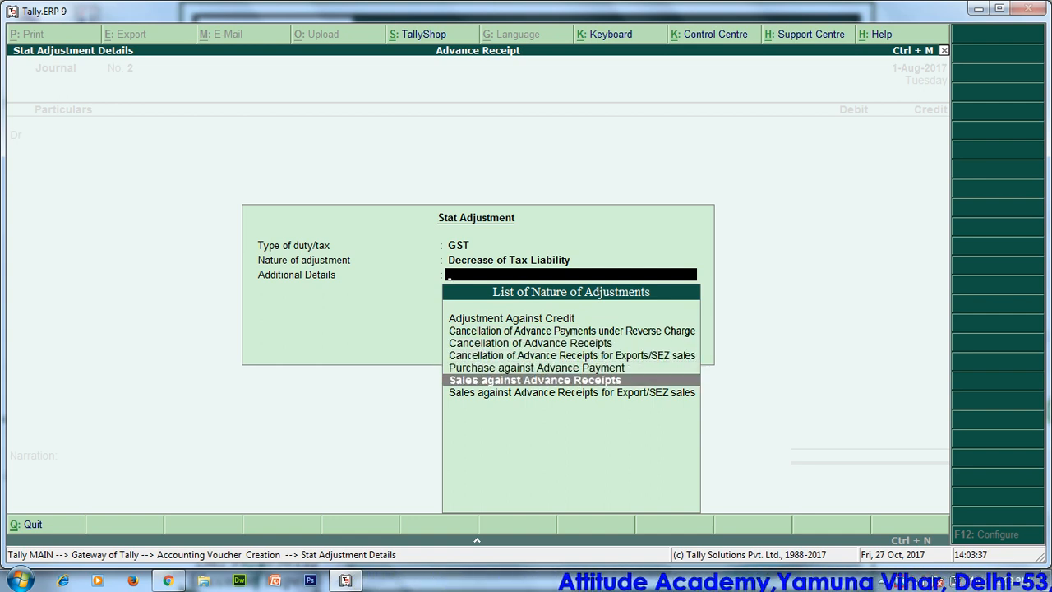
{"action": "key", "text": "Return"}
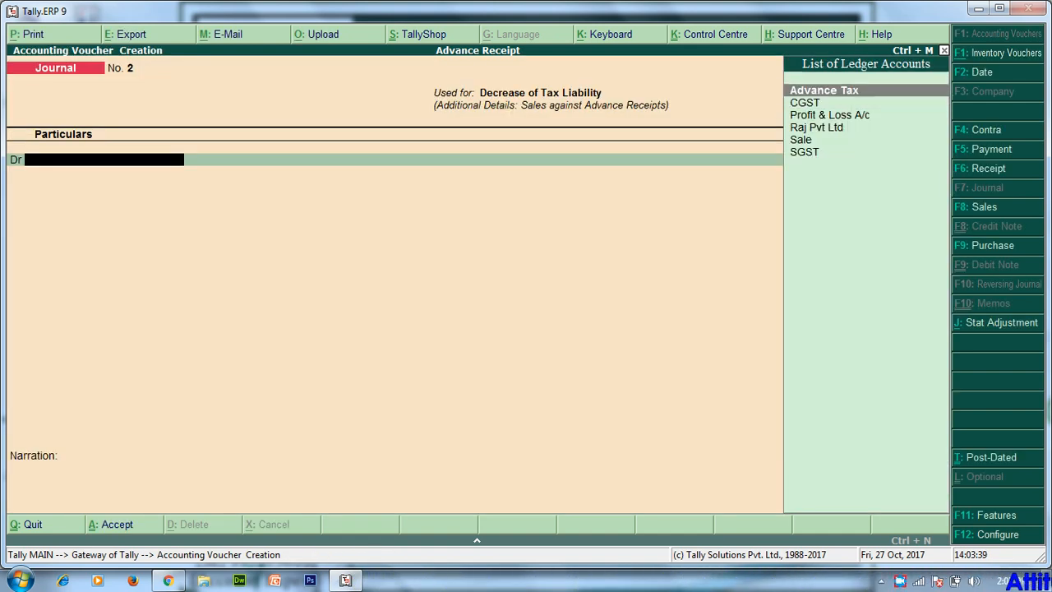
{"action": "key", "text": "Return"}
{"action": "type", "text": "1071.42"}
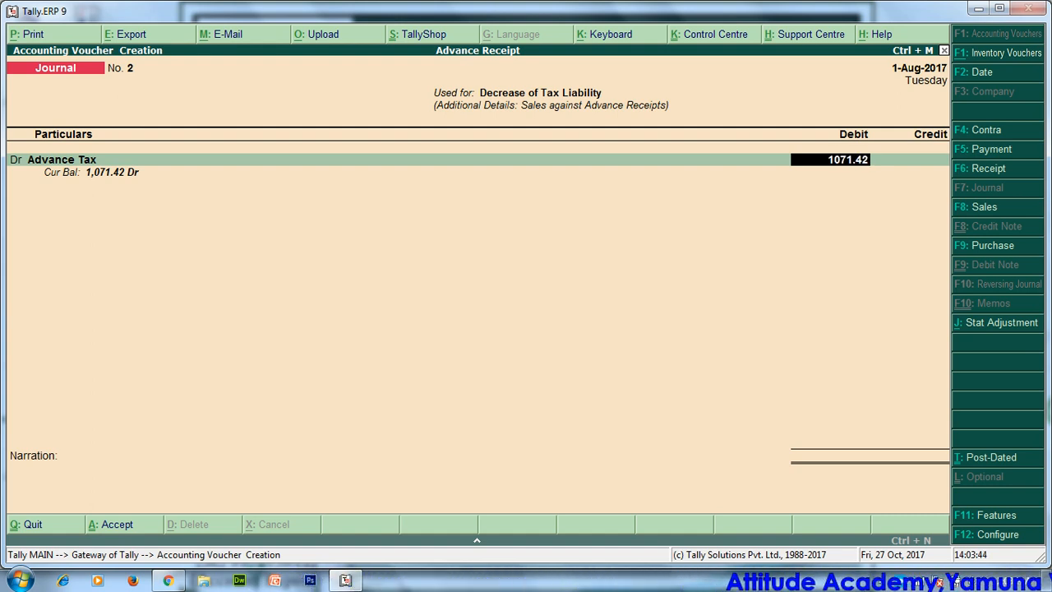
{"action": "key", "text": "Return"}
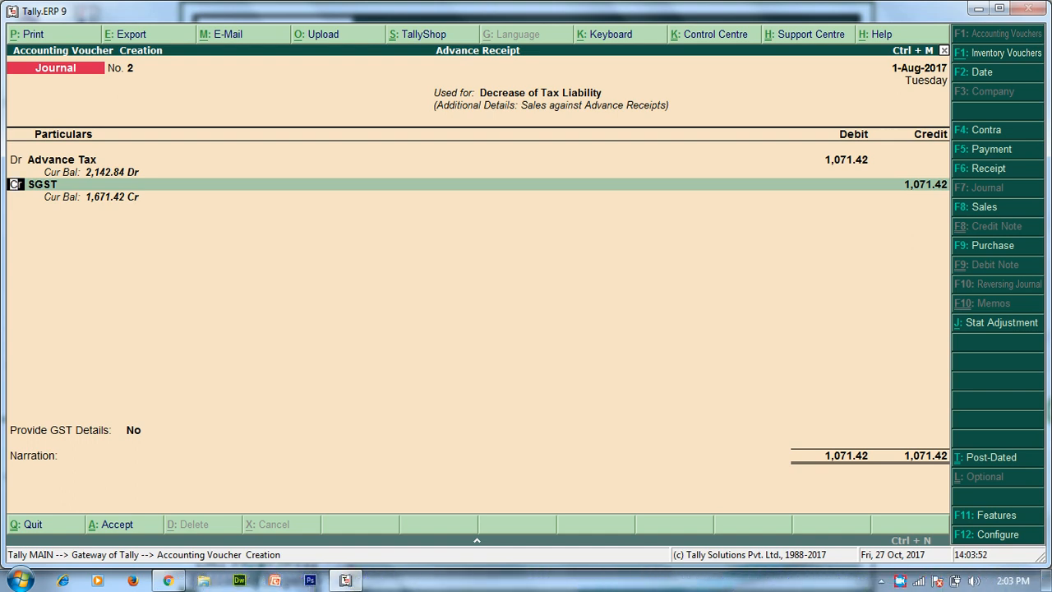
{"action": "key", "text": "BackSpace"}
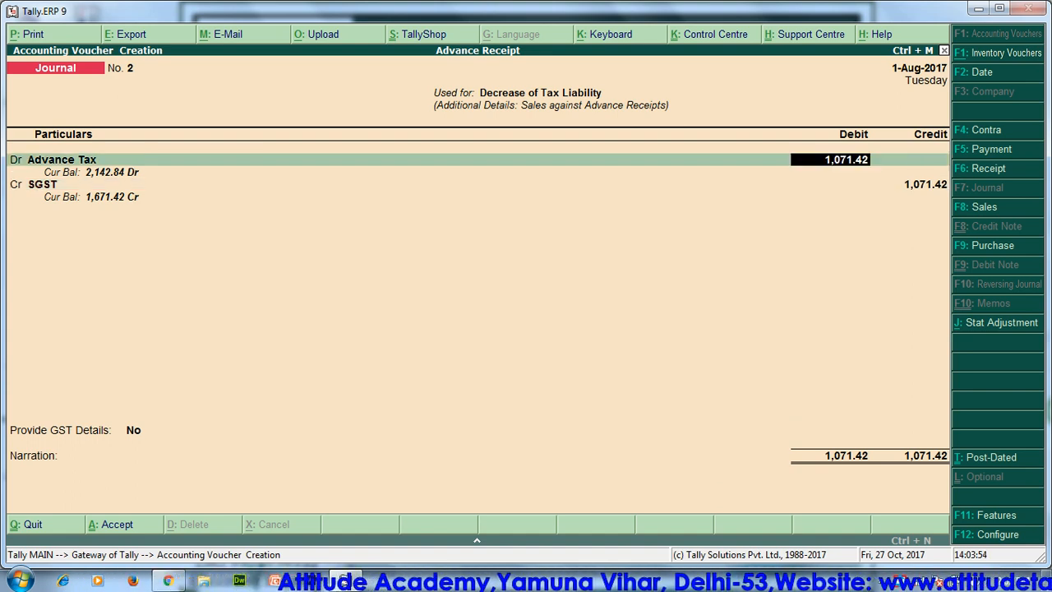
{"action": "key", "text": "BackSpace"}
Debit CGST with 535.71, using a 6% rate and a taxable value of 535.71 in its GST details.
{"action": "type", "text": "c"}
{"action": "key", "text": "Return"}
{"action": "type", "text": "6"}
{"action": "key", "text": "Return"}
{"action": "type", "text": "535.71"}
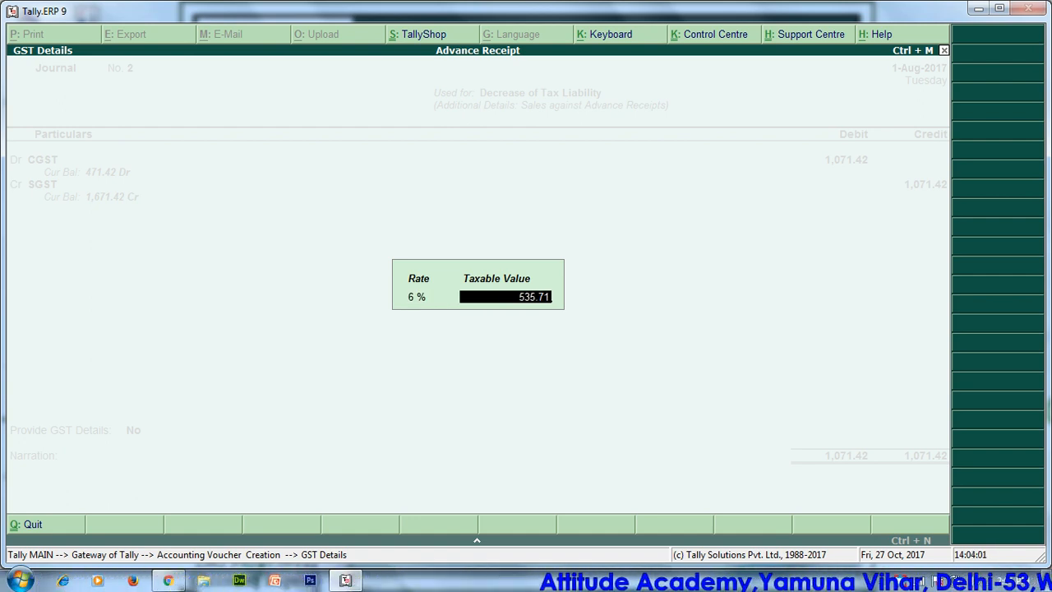
{"action": "key", "text": "Return"}
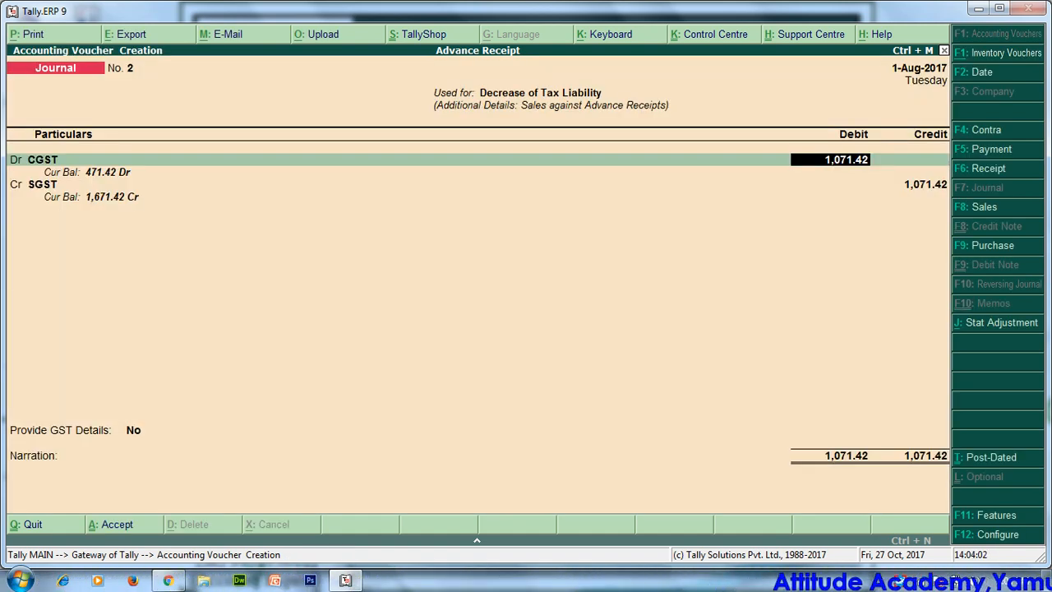
{"action": "type", "text": "535.71"}
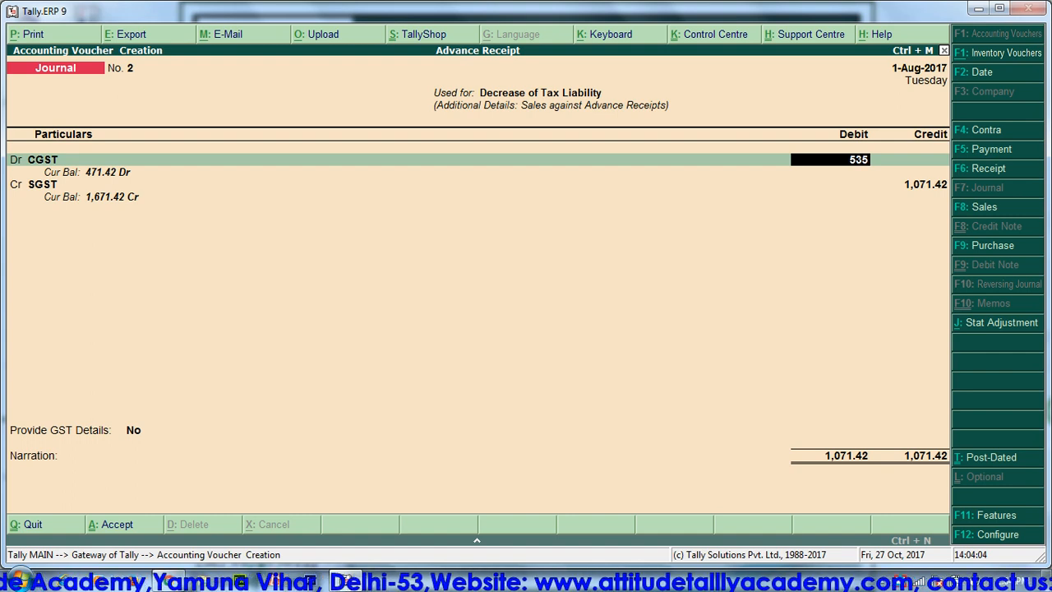
{"action": "key", "text": "Return"}
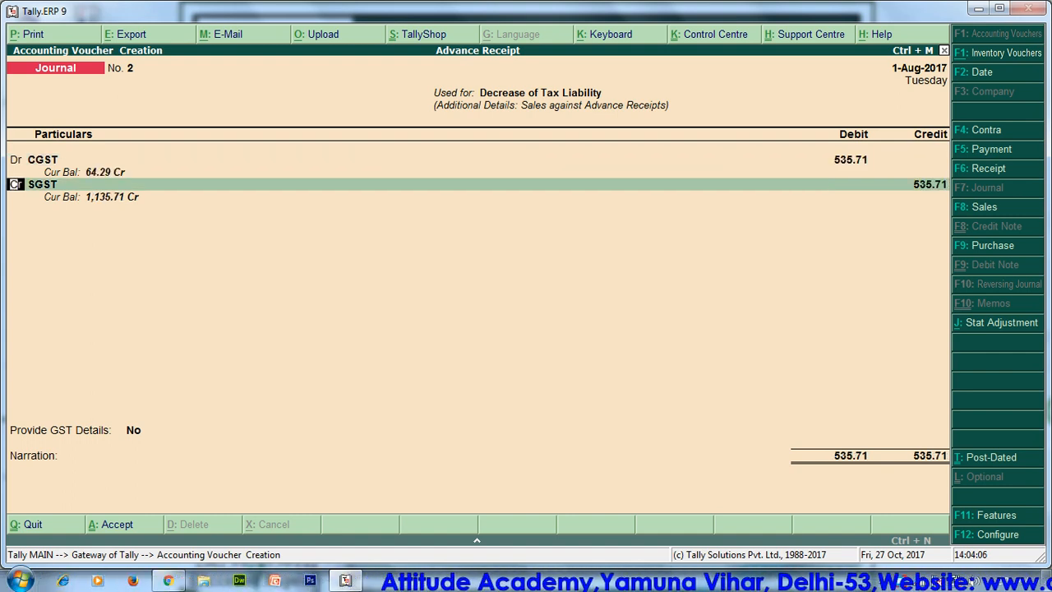
Change the SGST line to a debit of 535.71, keeping the 6% rate and 535.71 taxable value.
{"action": "key", "text": "d"}
{"action": "key", "text": "Return"}
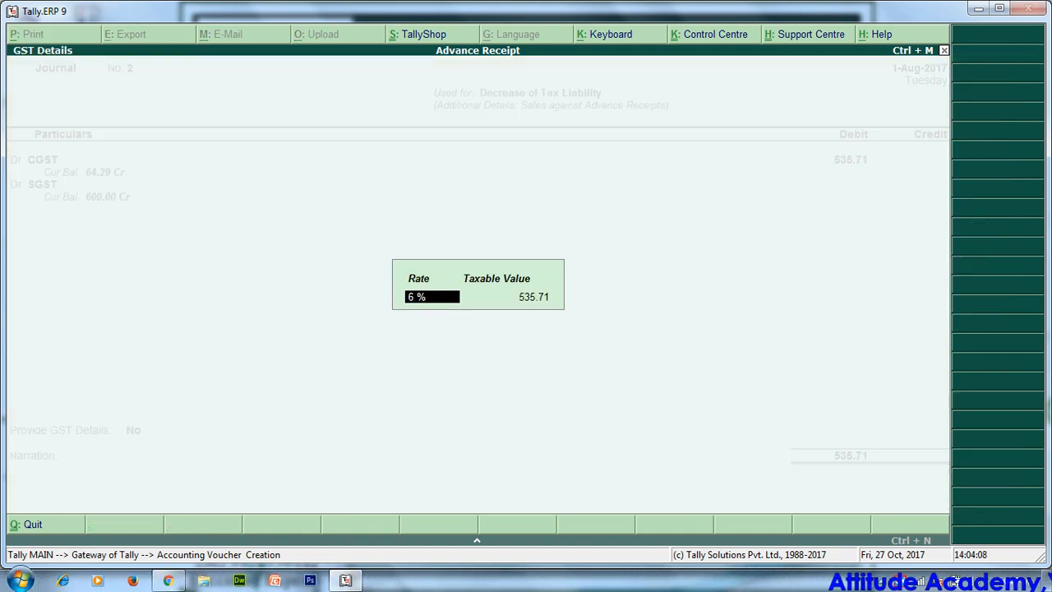
{"action": "key", "text": "Return"}
{"action": "type", "text": "535.71"}
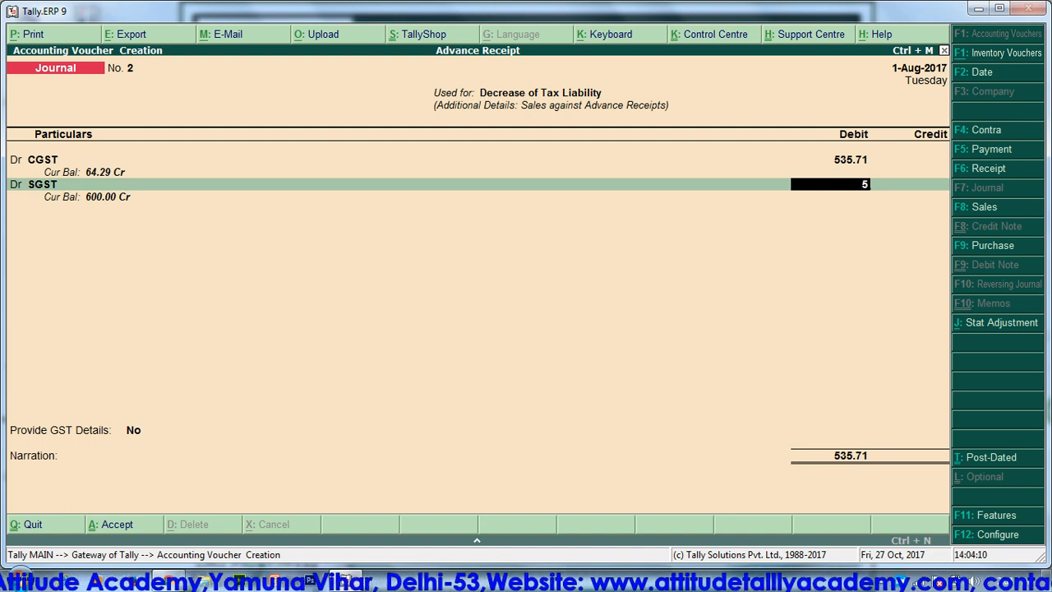
{"action": "key", "text": "Return"}
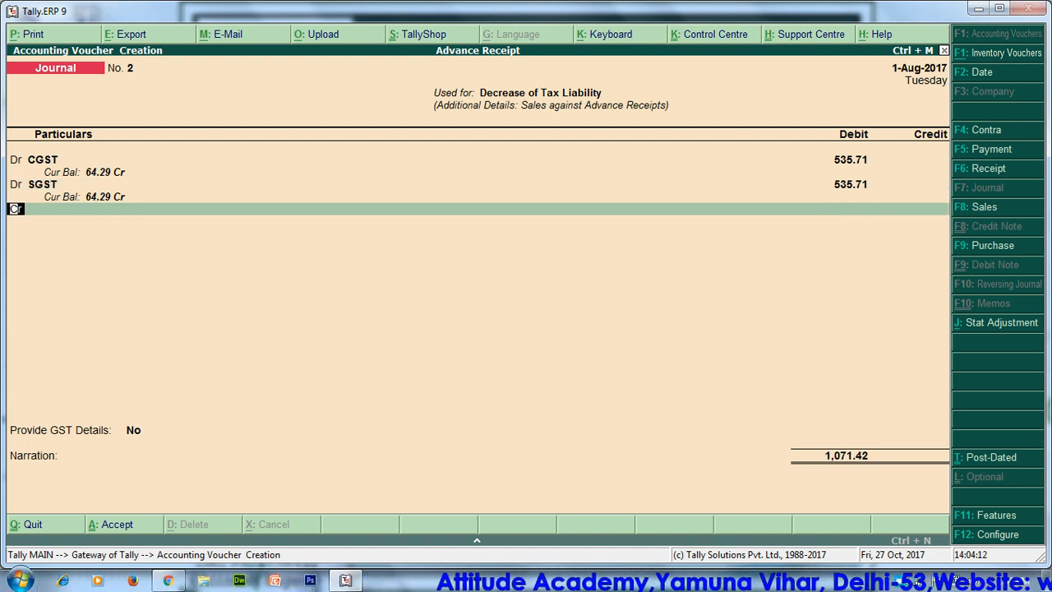
Credit Advance Tax with 1,071.42, save the journal voucher, and return to the Gateway of Tally.
{"action": "key", "text": "Return"}
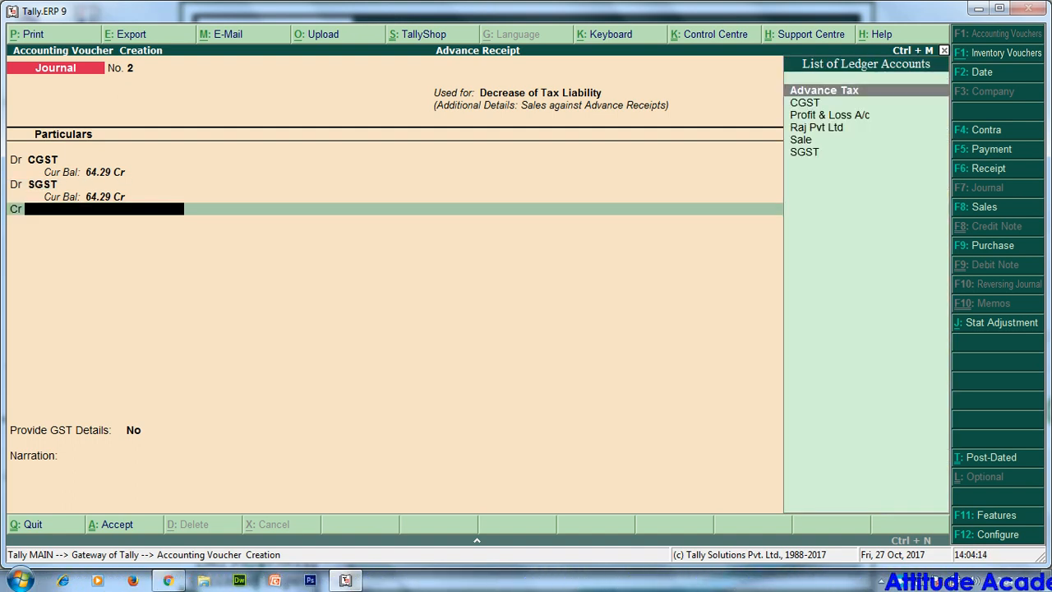
{"action": "key", "text": "Return"}
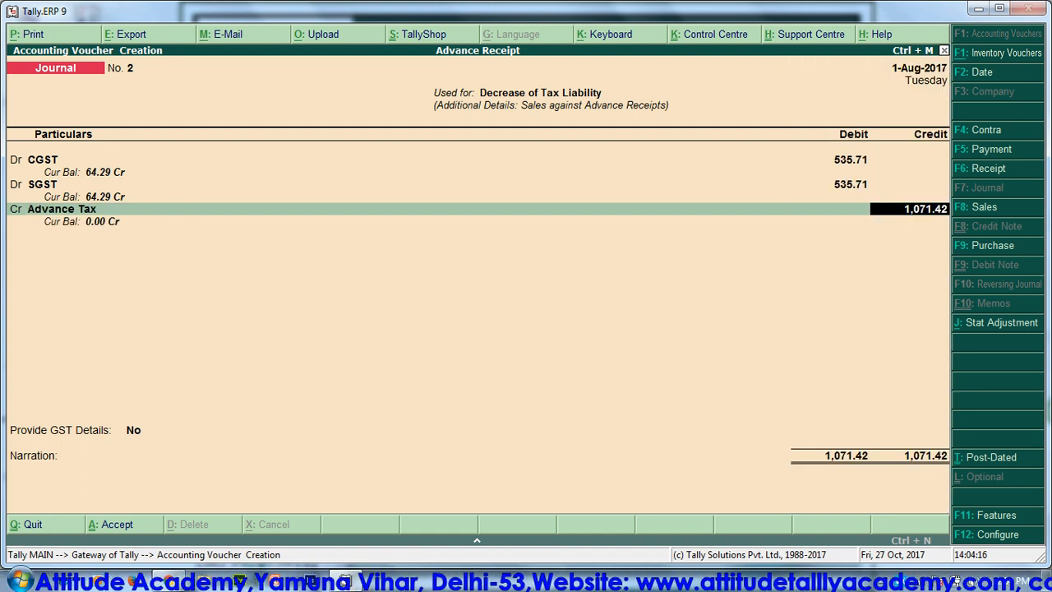
{"action": "key", "text": "Return"}
{"action": "key", "text": "Return"}
{"action": "key", "text": "Return"}
{"action": "key", "text": "Return"}
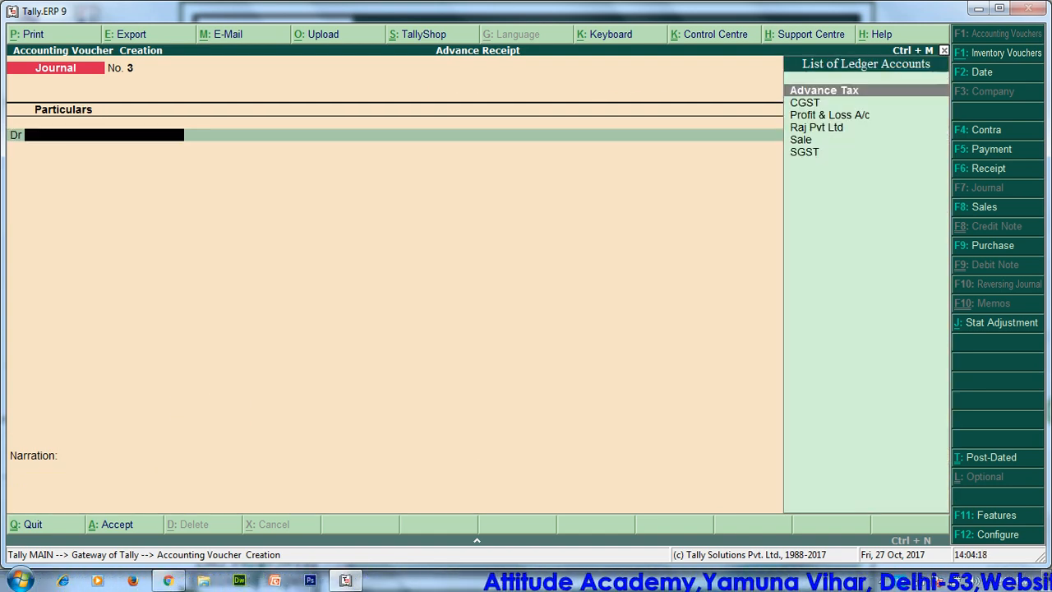
{"action": "key", "text": "Escape"}
{"action": "key", "text": "Escape"}
{"action": "key", "text": "Escape"}
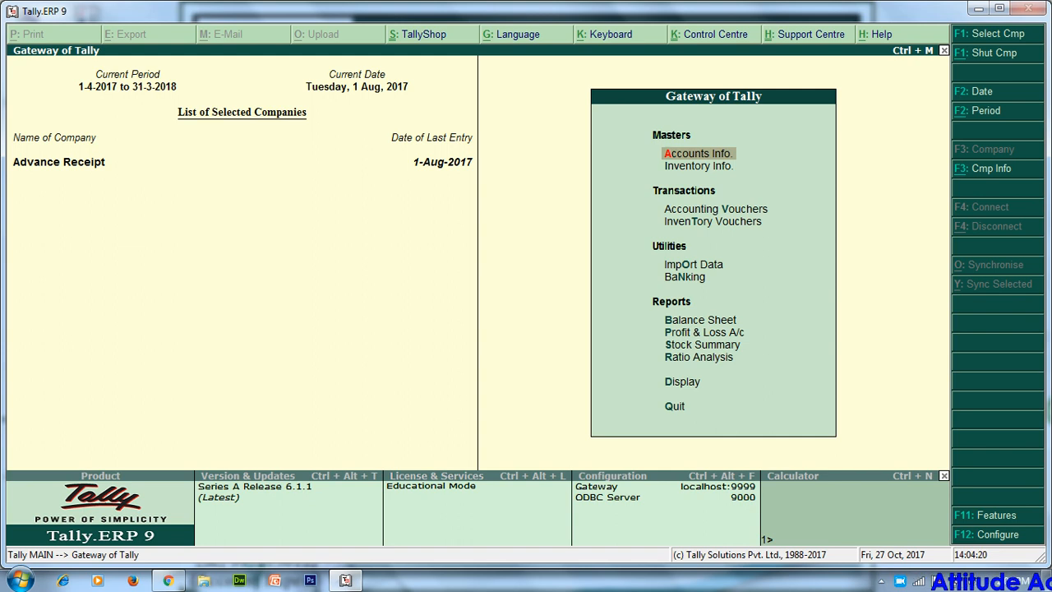
Examine Duties & Taxes and Advance Tax in the detailed Balance Sheet.
{"action": "key", "text": "v"}
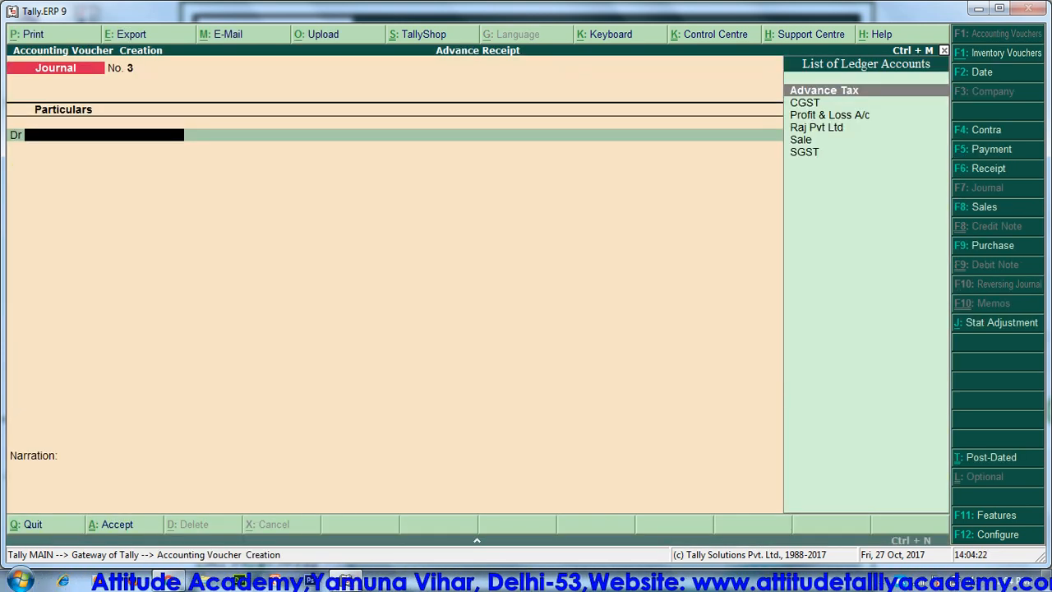
{"action": "key", "text": "Escape"}
{"action": "key", "text": "Escape"}
{"action": "key", "text": "Escape"}
{"action": "key", "text": "b"}
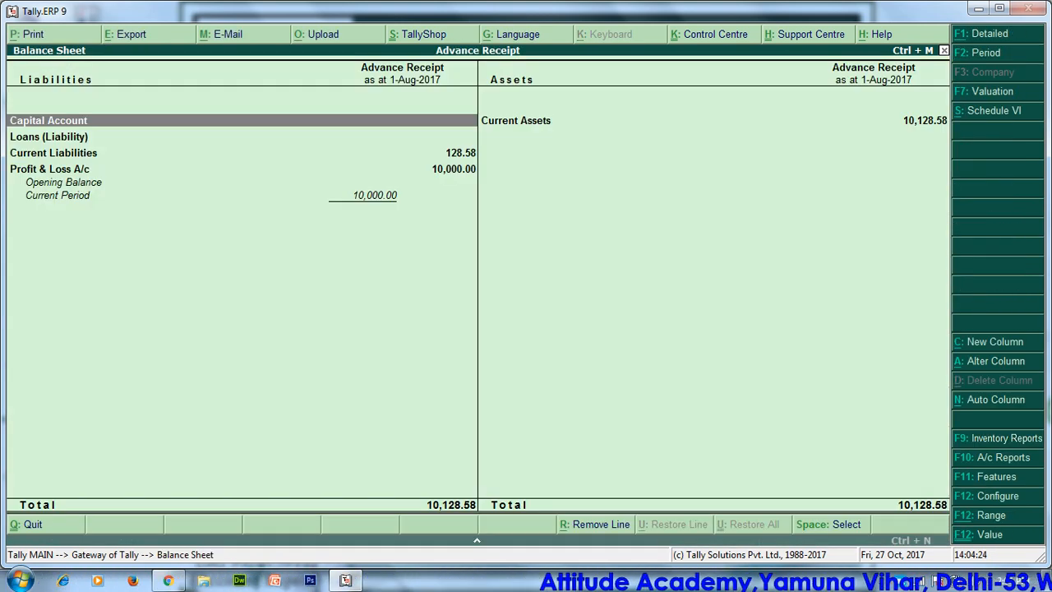
{"action": "key", "text": "alt+F1"}
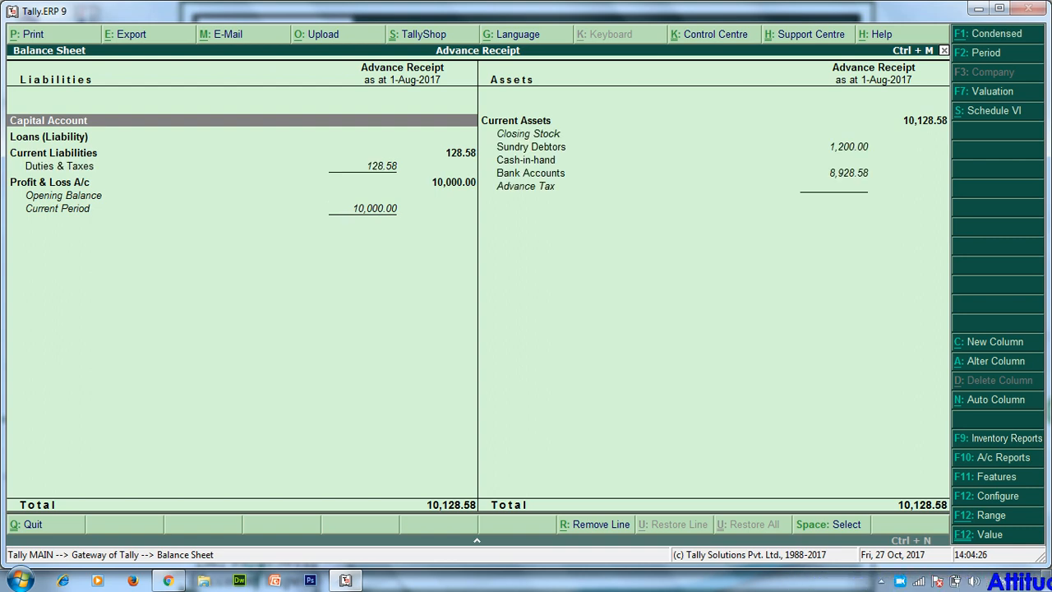
{"action": "left_click", "coordinate": [50, 136]}
{"action": "left_click", "coordinate": [59, 166]}
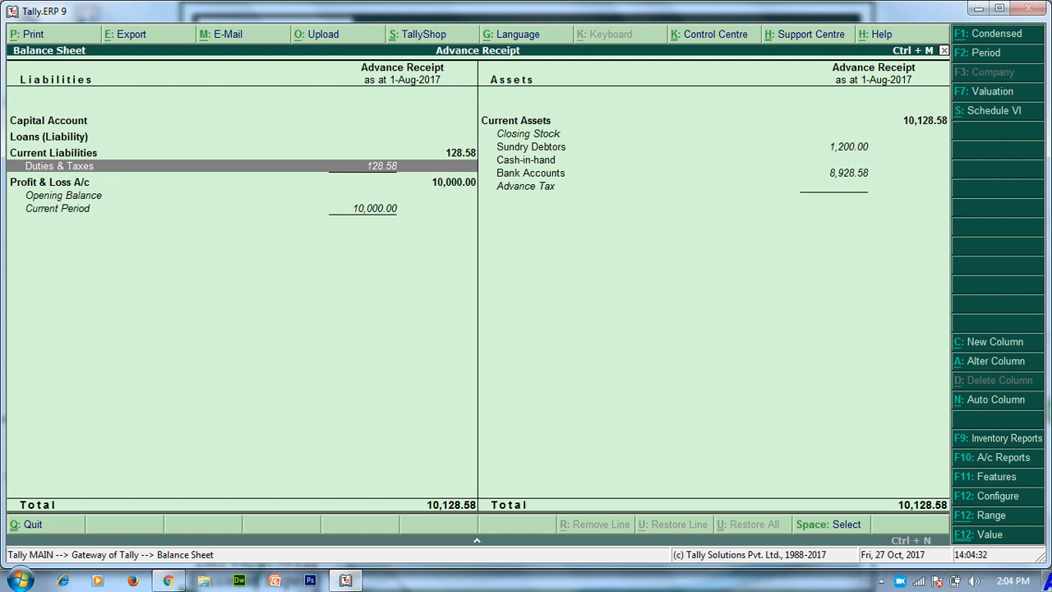
{"action": "key", "text": "Right"}
{"action": "key", "text": "Down"}
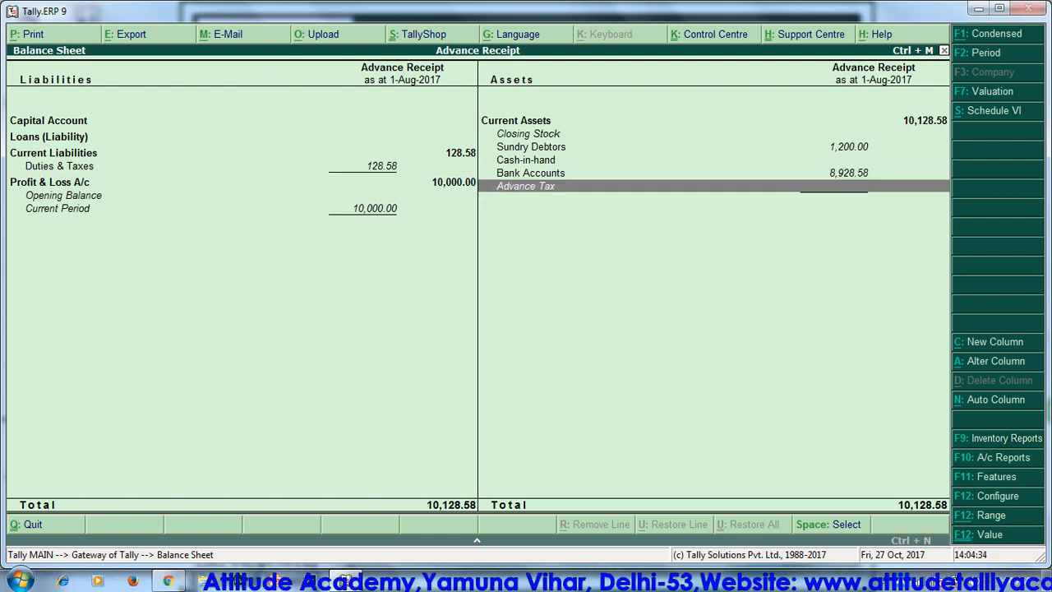
{"action": "key", "text": "Escape"}
Open the GSTR-1 return from the statutory GST reports and go through its July 2017 rows.
{"action": "key", "text": "d"}
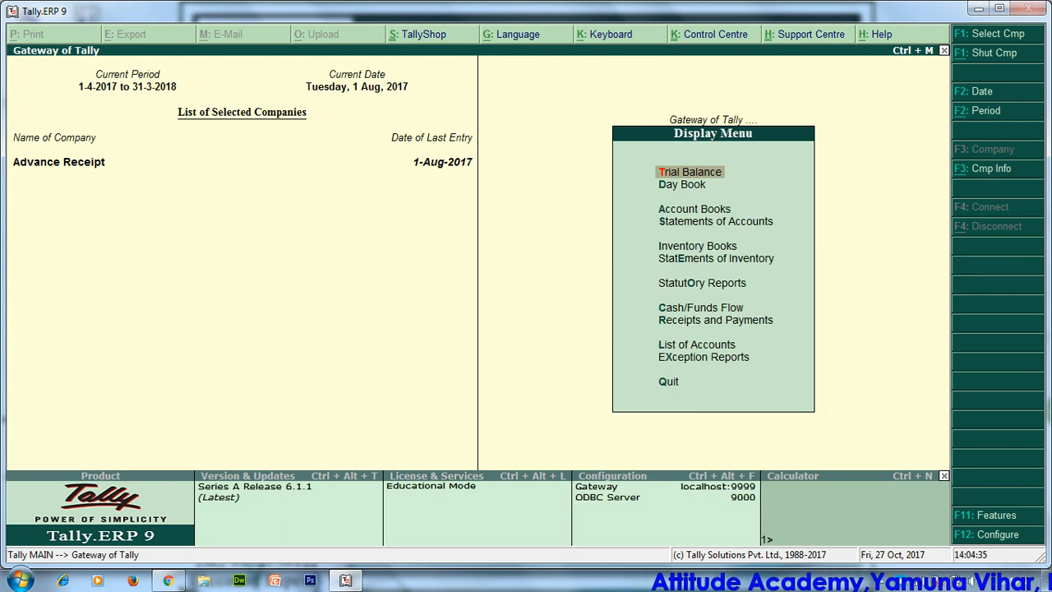
{"action": "key", "text": "u"}
{"action": "key", "text": "Return"}
{"action": "key", "text": "Return"}
{"action": "key", "text": "Down"}
{"action": "key", "text": "Down"}
{"action": "key", "text": "Down"}
{"action": "key", "text": "Down"}
{"action": "key", "text": "Down"}
{"action": "key", "text": "Down"}
{"action": "key", "text": "Down"}
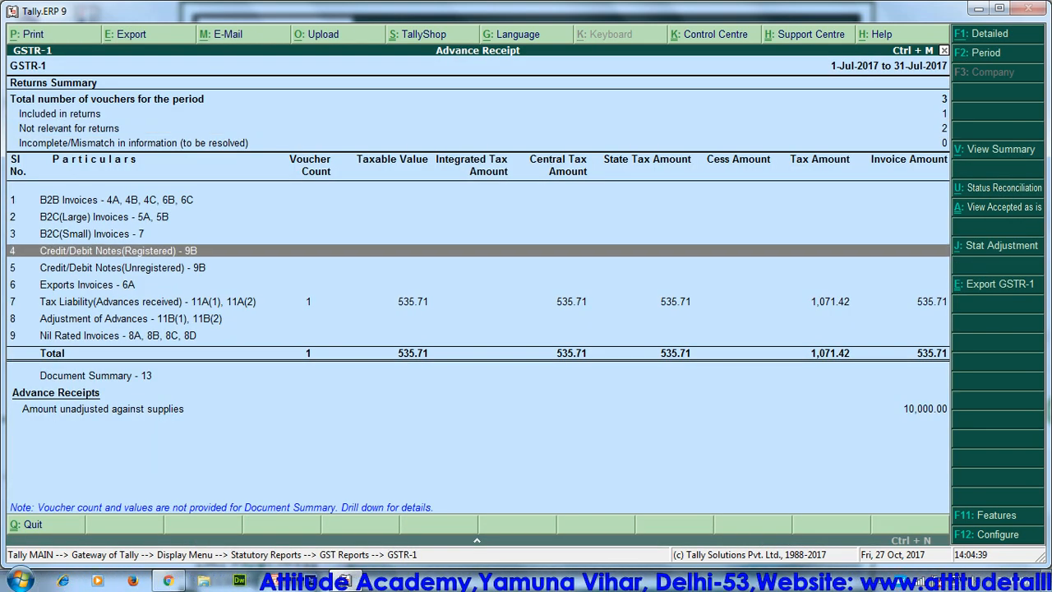
Change the GSTR-1 period to 1-Aug-2017 only, starting from 1-8-2017 with the end date cleared.
{"action": "key", "text": "F2"}
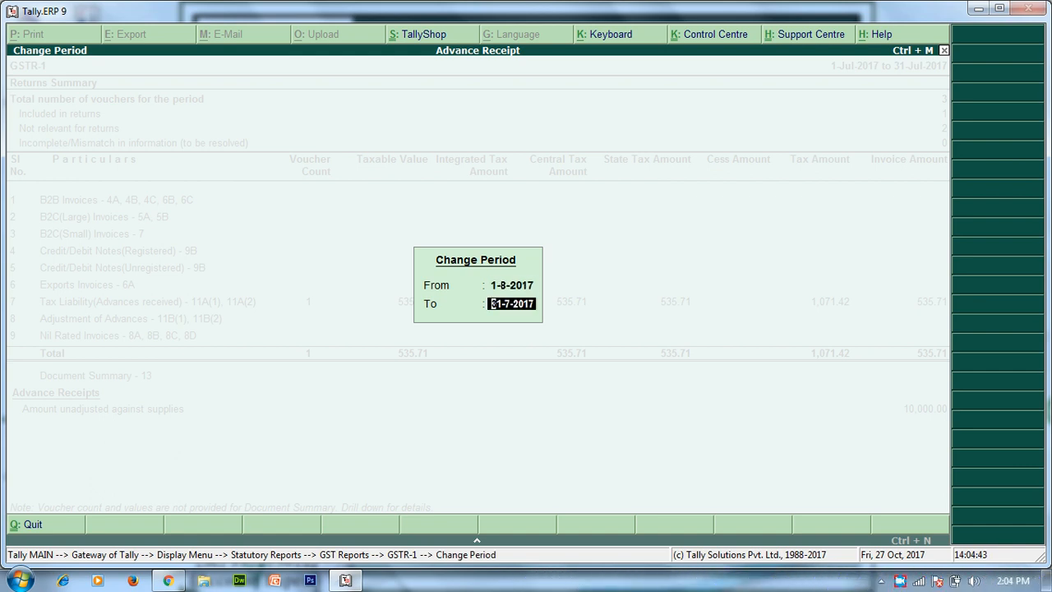
{"action": "key", "text": "Delete"}
{"action": "key", "text": "Delete"}
{"action": "key", "text": "Delete"}
{"action": "key", "text": "Delete"}
{"action": "key", "text": "Delete"}
{"action": "key", "text": "Delete"}
{"action": "key", "text": "Delete"}
{"action": "key", "text": "Delete"}
{"action": "key", "text": "Delete"}
{"action": "key", "text": "Return"}
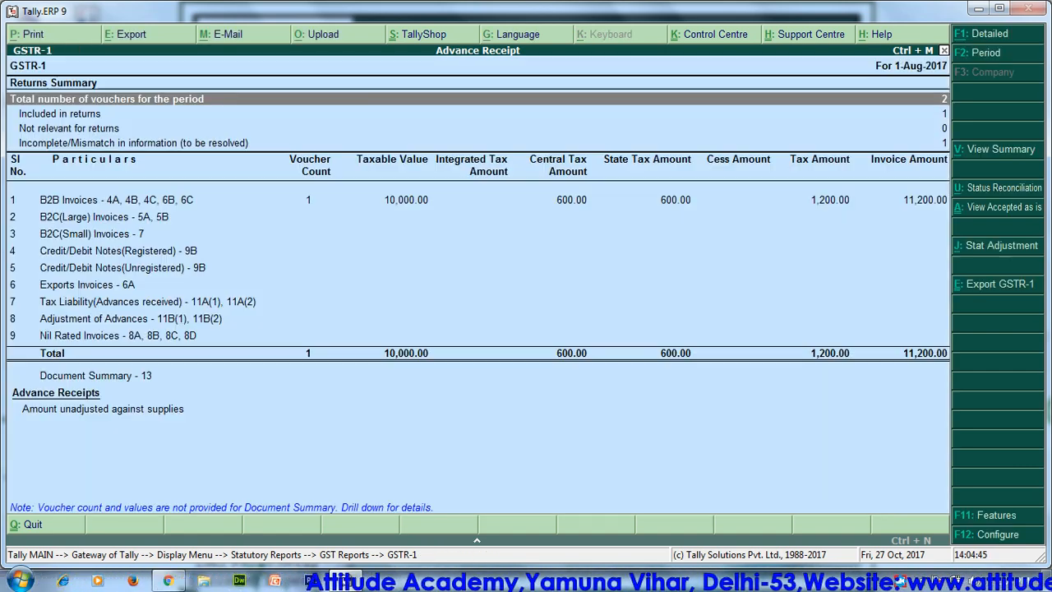
Open the place-of-supply exception of the incomplete/mismatched voucher in the August GSTR-1 return.
{"action": "key", "text": "Down"}
{"action": "key", "text": "Down"}
{"action": "key", "text": "Down"}
{"action": "key", "text": "Down"}
{"action": "key", "text": "Up"}
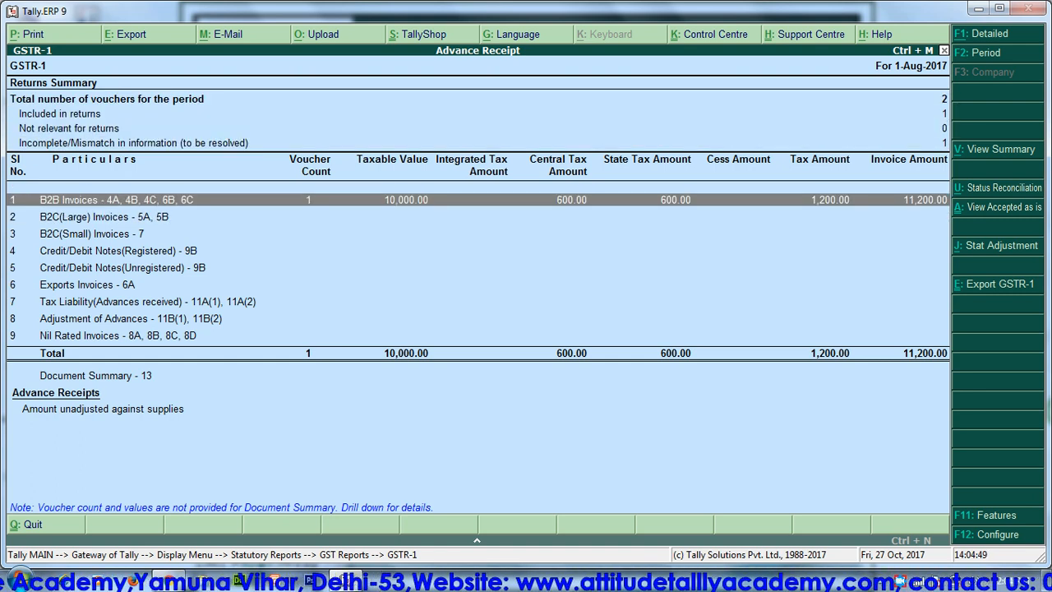
{"action": "key", "text": "Up"}
{"action": "key", "text": "Up"}
{"action": "key", "text": "Down"}
{"action": "key", "text": "Return"}
{"action": "key", "text": "Down"}
{"action": "key", "text": "Return"}
{"action": "key", "text": "Return"}
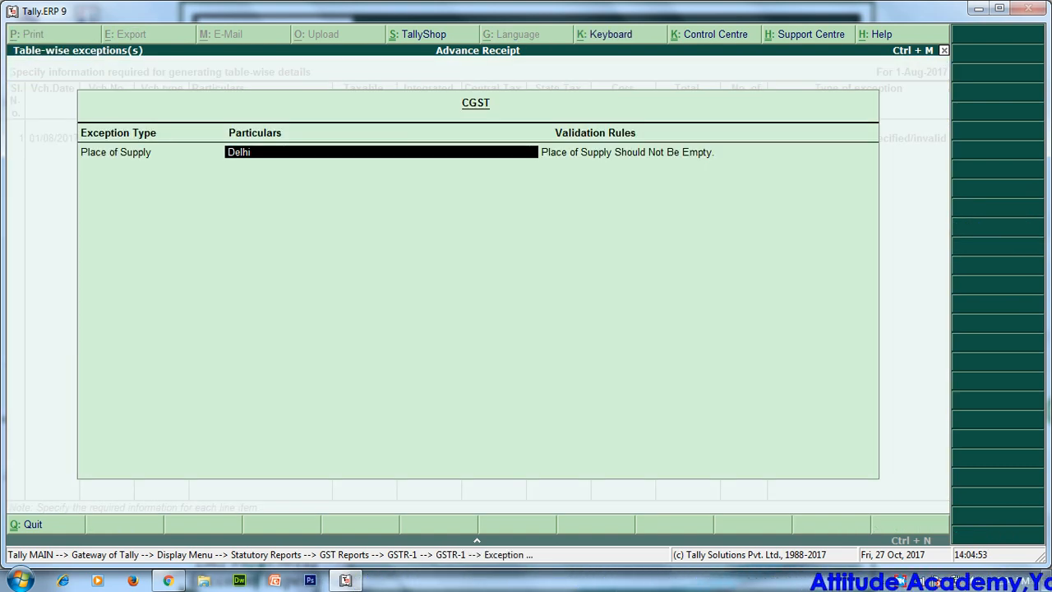
Set the voucher's Place of Supply to Uttar Pradesh, accept it, and return to the GSTR-1 summary.
{"action": "type", "text": "u"}
{"action": "key", "text": "Down"}
{"action": "key", "text": "Down"}
{"action": "key", "text": "Return"}
{"action": "key", "text": "Return"}
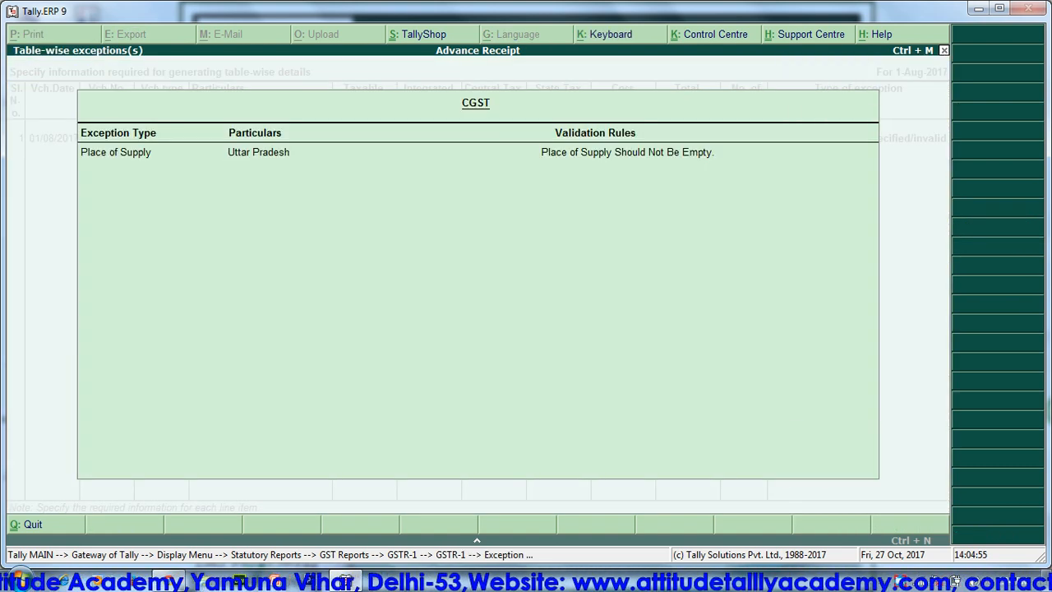
{"action": "key", "text": "Escape"}
{"action": "key", "text": "Escape"}
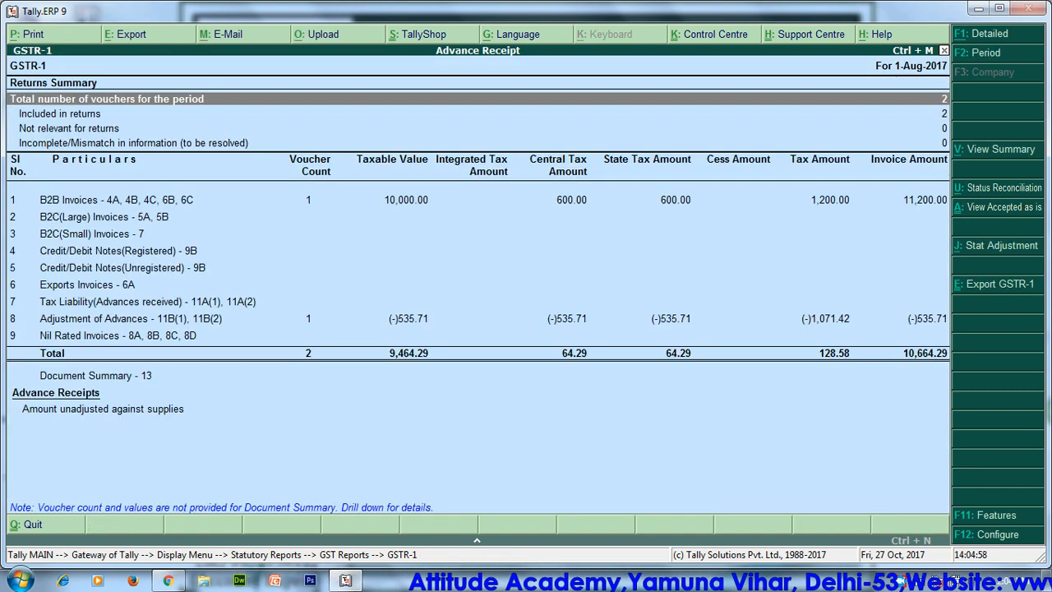
Go through the August GSTR-1 rows to examine Adjustment of Advances, and close the report back to the Display Menu.
{"action": "key", "text": "Down"}
{"action": "key", "text": "Down"}
{"action": "key", "text": "Down"}
{"action": "key", "text": "Down"}
{"action": "key", "text": "Down"}
{"action": "key", "text": "Down"}
{"action": "key", "text": "Down"}
{"action": "key", "text": "Down"}
{"action": "key", "text": "Down"}
{"action": "key", "text": "Down"}
{"action": "key", "text": "Down"}
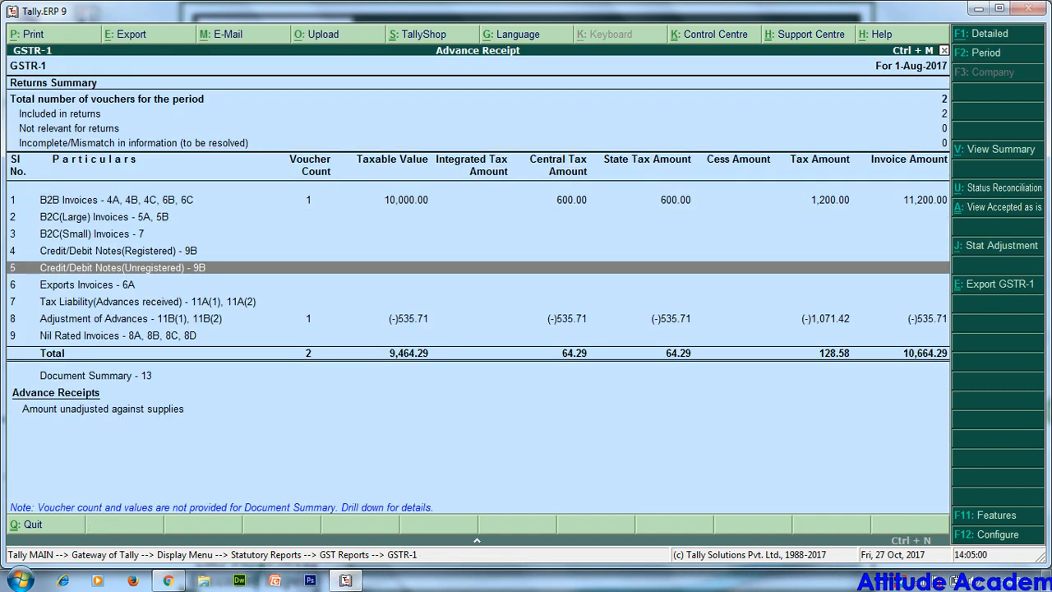
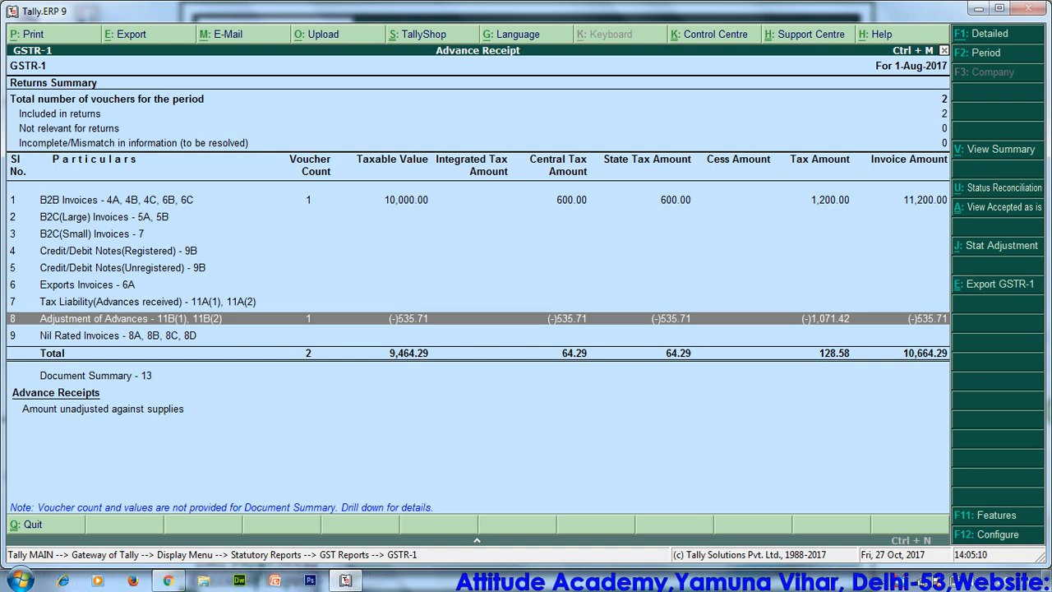
{"action": "key", "text": "Escape"}
{"action": "key", "text": "Escape"}
{"action": "key", "text": "Escape"}
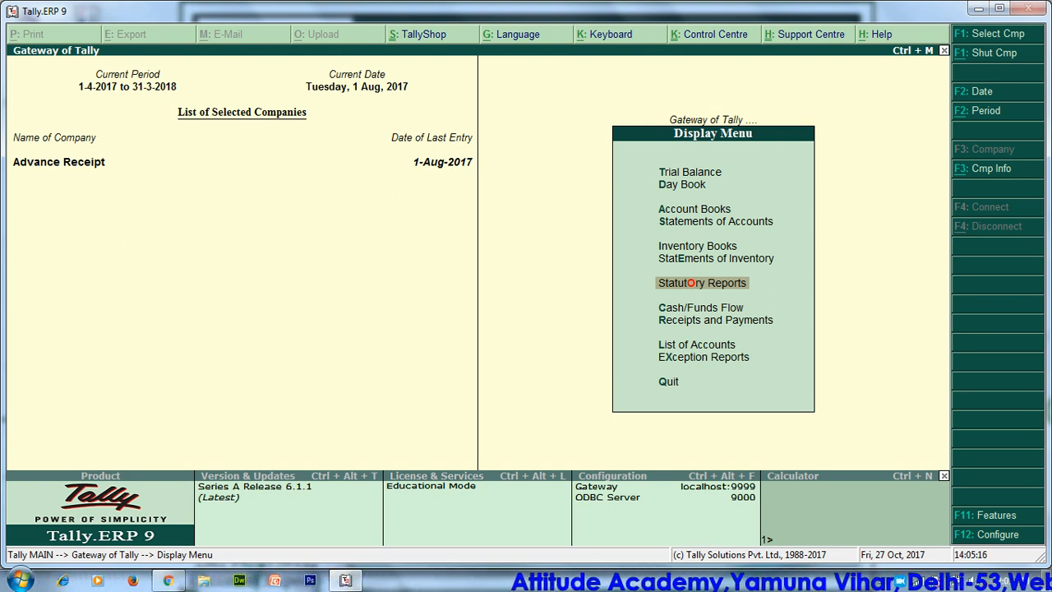
{"action": "key", "text": "Up"}
{"action": "key", "text": "Up"}
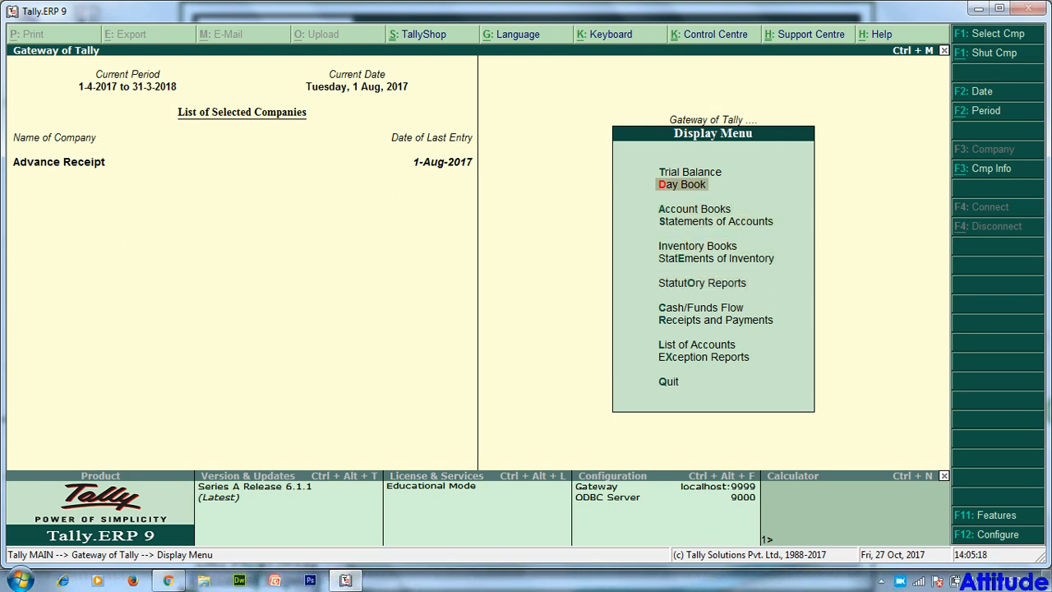
{"action": "key", "text": "Up"}
{"action": "key", "text": "Down"}
{"action": "key", "text": "Down"}
{"action": "key", "text": "Down"}
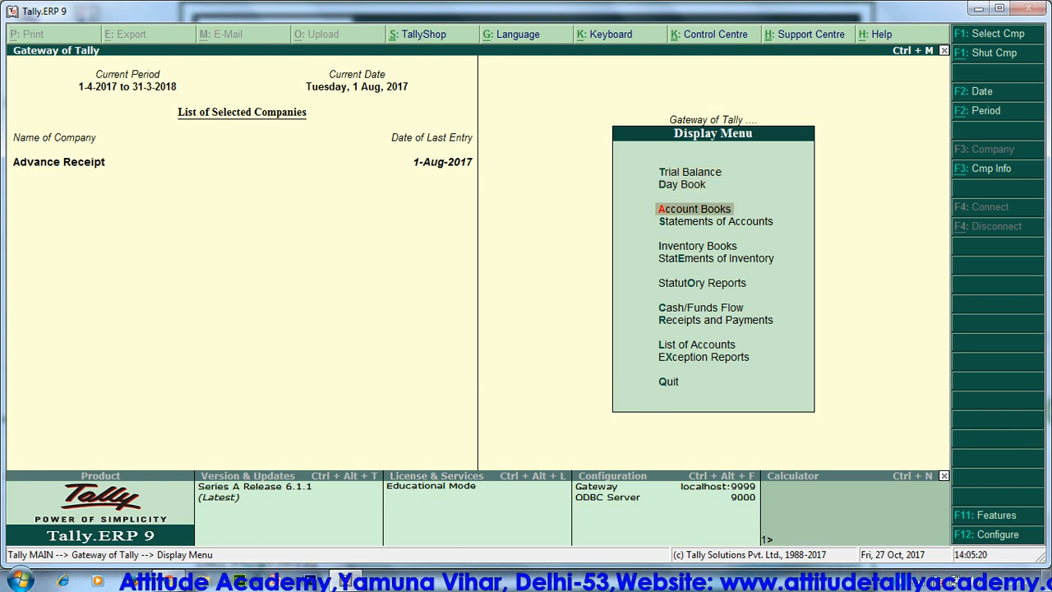
{"action": "key", "text": "Up"}
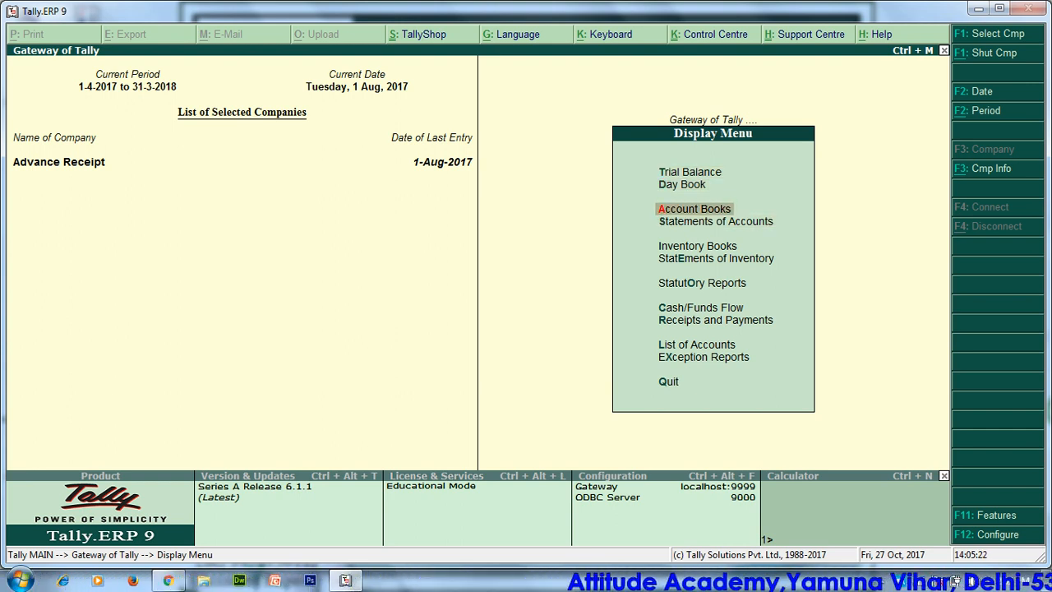
{"action": "key", "text": "Down"}
Start a new accounting voucher from the Gateway of Tally and set its voucher date to 1-Sep-2017.
{"action": "key", "text": "Escape"}
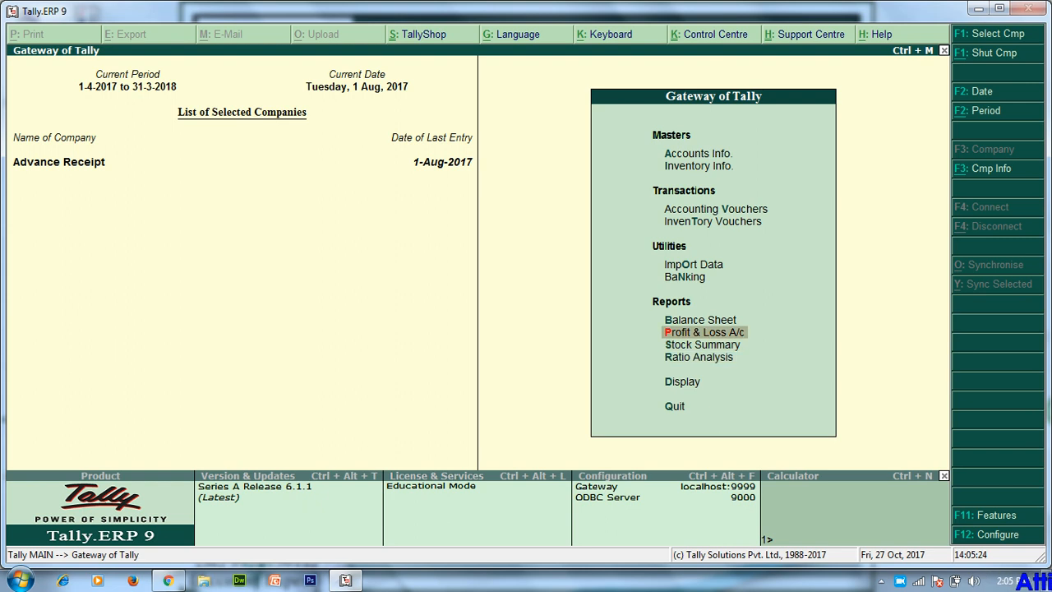
{"action": "key", "text": "Up"}
{"action": "key", "text": "Up"}
{"action": "key", "text": "Return"}
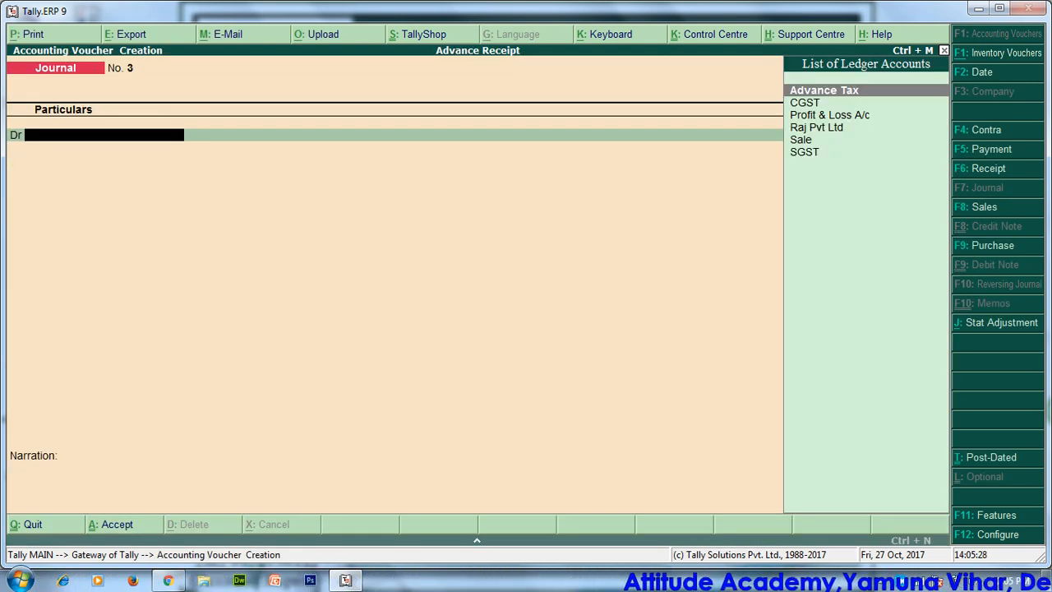
{"action": "key", "text": "F2"}
{"action": "type", "text": "1-"}
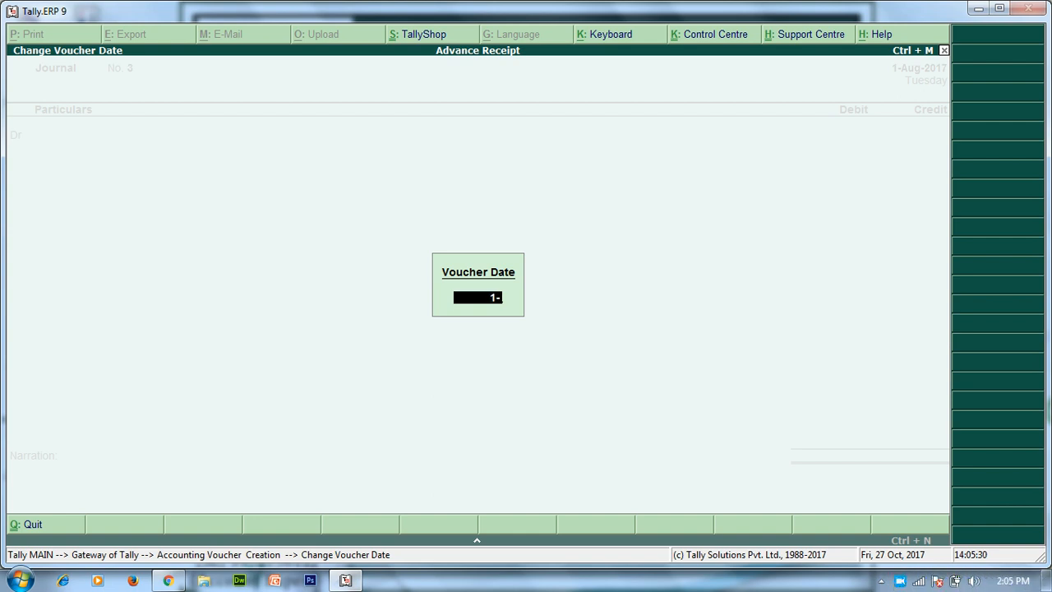
{"action": "type", "text": "8"}
{"action": "key", "text": "Return"}
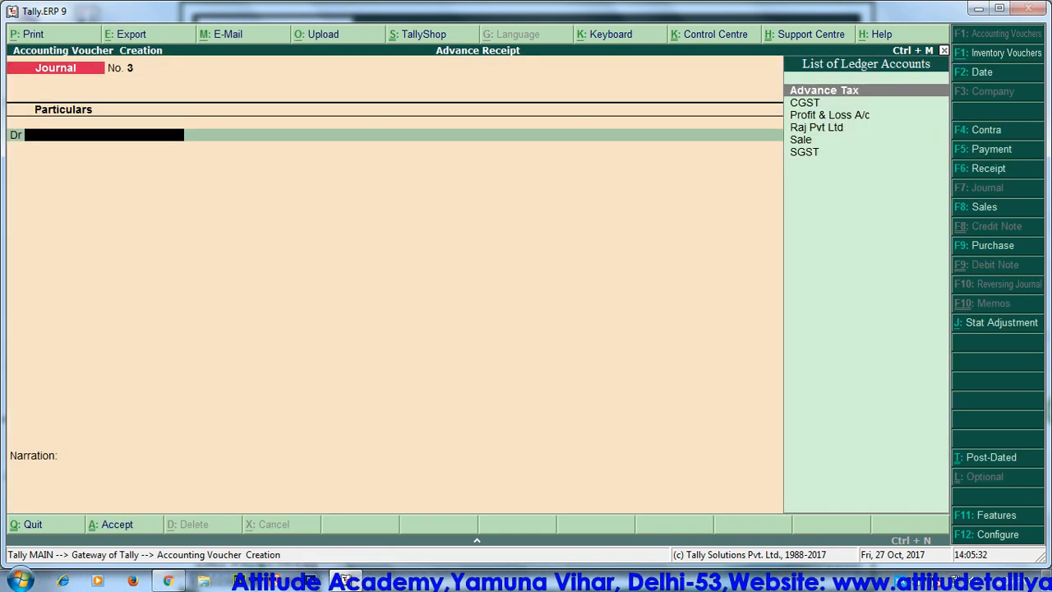
{"action": "key", "text": "Down"}
{"action": "key", "text": "Down"}
{"action": "key", "text": "Up"}
{"action": "key", "text": "Up"}
{"action": "key", "text": "Down"}
{"action": "key", "text": "Down"}
{"action": "key", "text": "Down"}
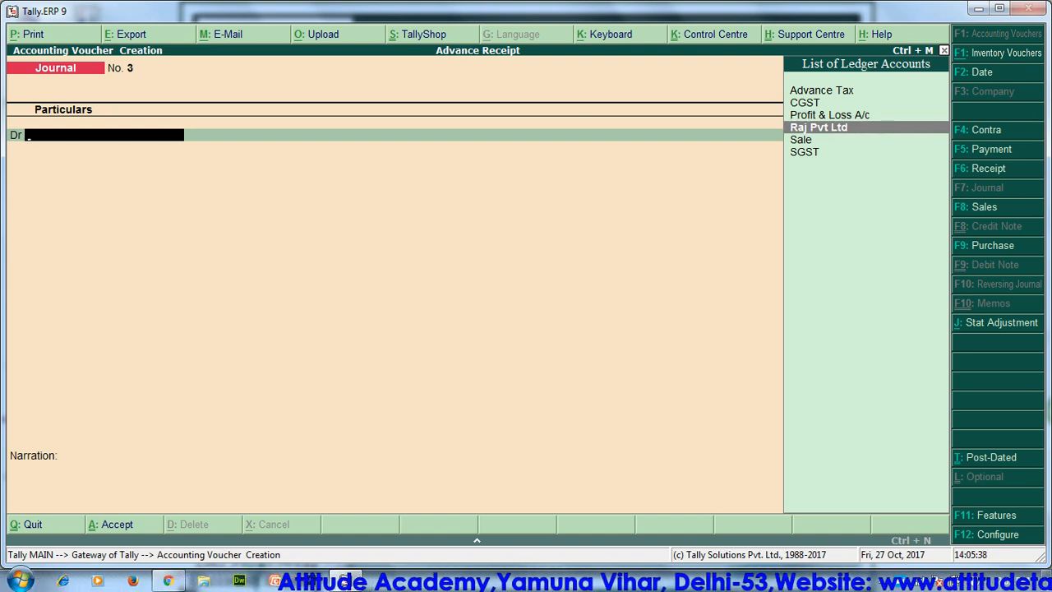
Switch to a Receipt voucher used for Advance Receipt and credit the party Raj Pvt Ltd.
{"action": "key", "text": "F5"}
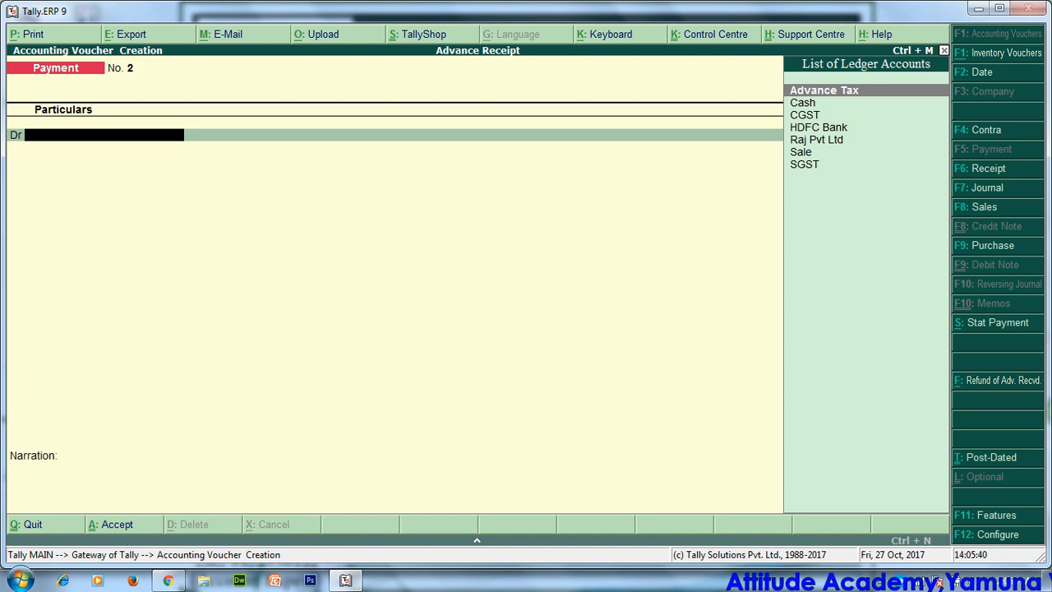
{"action": "key", "text": "F6"}
{"action": "key", "text": "ctrl+v"}
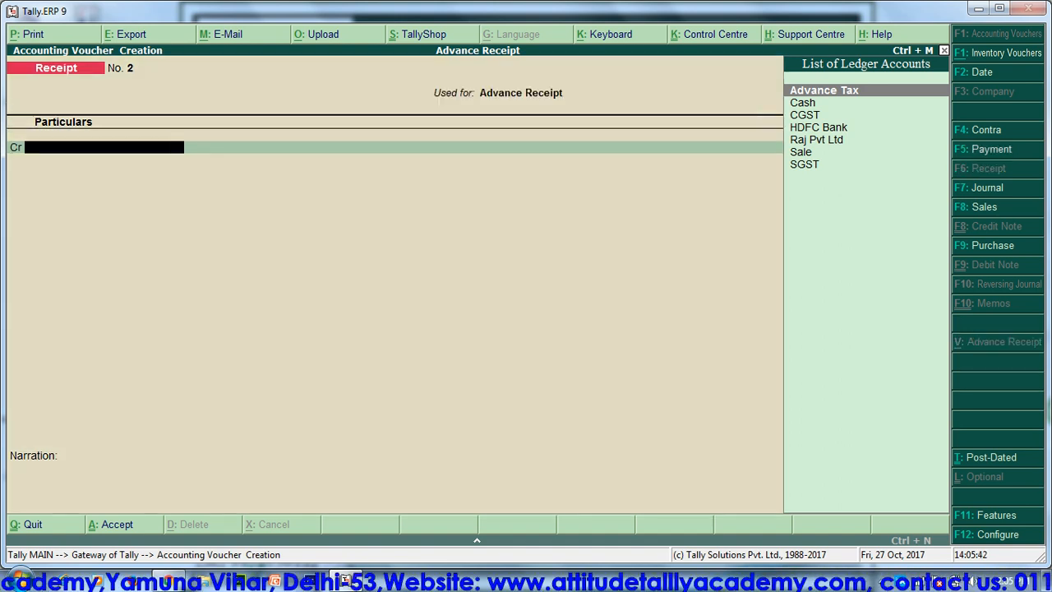
{"action": "key", "text": "Down"}
{"action": "key", "text": "Down"}
{"action": "key", "text": "Down"}
{"action": "key", "text": "Down"}
{"action": "key", "text": "Return"}
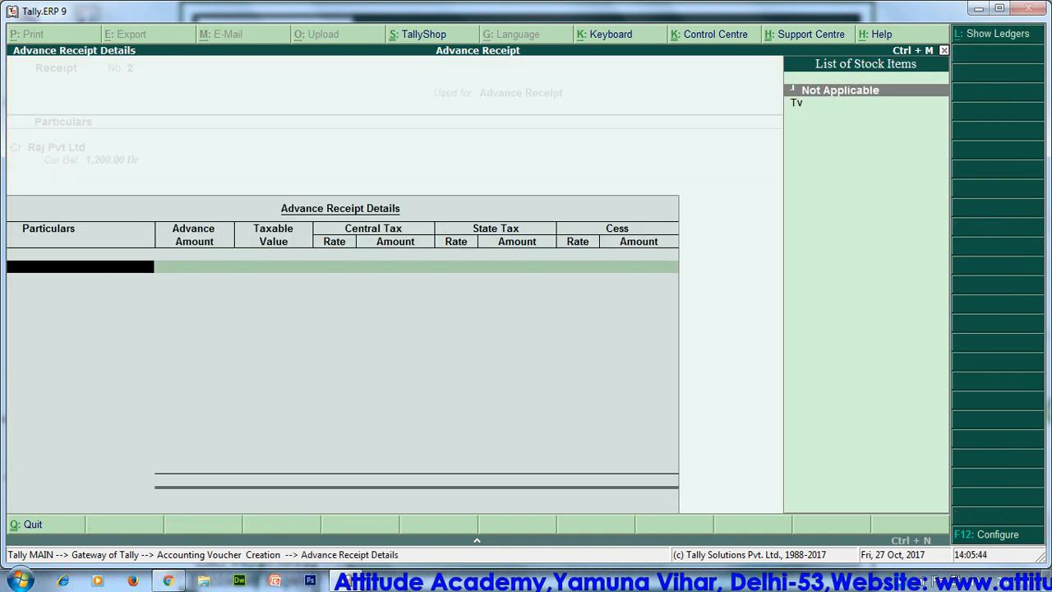
Enter the stock item Tv with an advance amount of 5,000 in the advance receipt details.
{"action": "key", "text": "Down"}
{"action": "key", "text": "Return"}
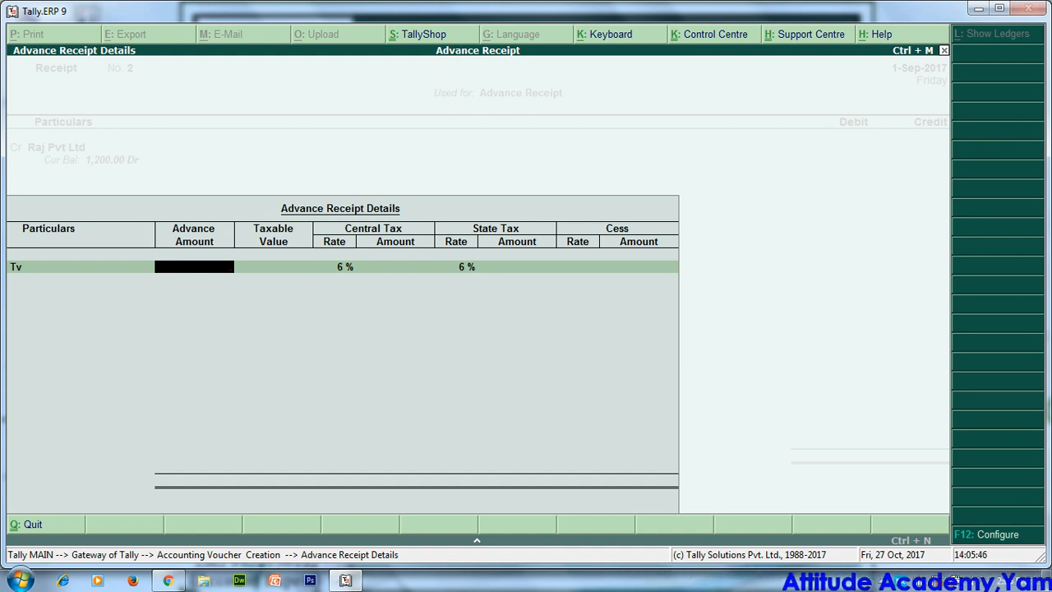
{"action": "type", "text": "5000"}
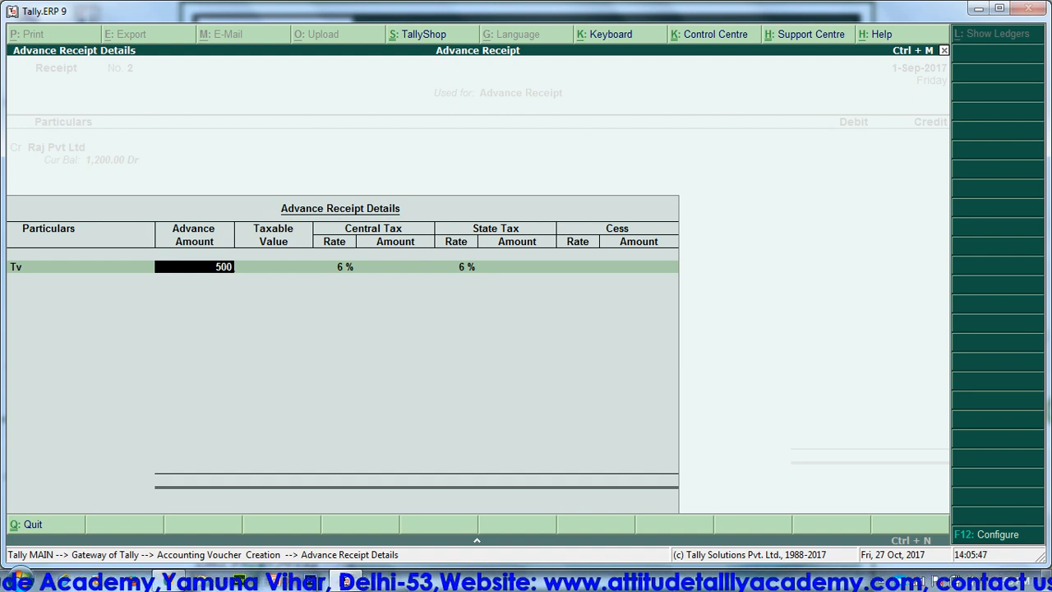
{"action": "key", "text": "Return"}
{"action": "key", "text": "Return"}
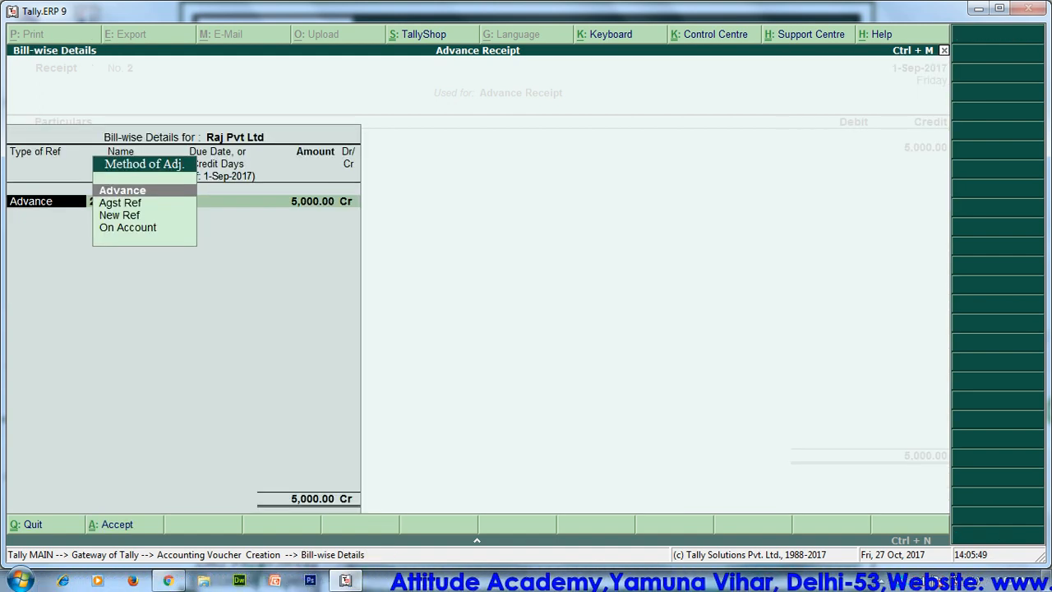
Allocate the 5,000 to an Advance reference named 23 in the party's bill-wise details.
{"action": "key", "text": "Return"}
{"action": "type", "text": "3"}
{"action": "key", "text": "Return"}
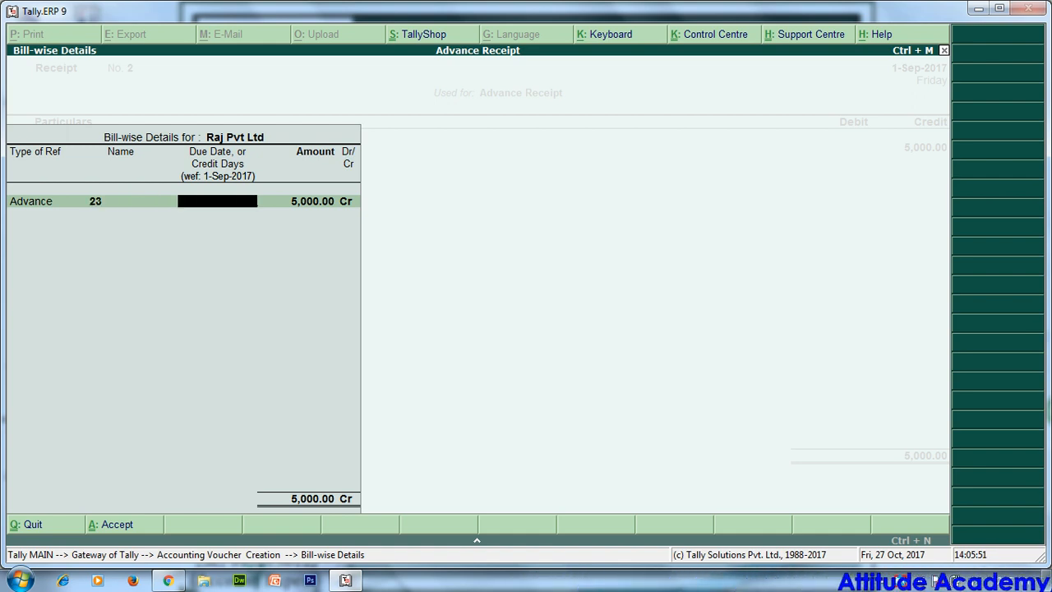
{"action": "key", "text": "Return"}
{"action": "key", "text": "Return"}
{"action": "key", "text": "Return"}
{"action": "key", "text": "Return"}
{"action": "key", "text": "Return"}
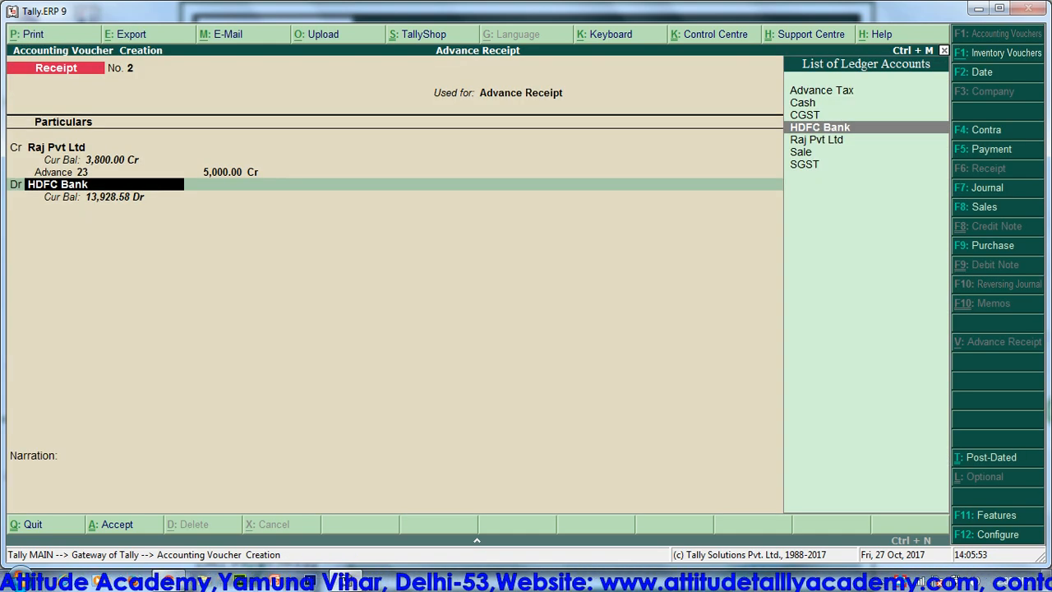
Debit HDFC Bank with 5,000 and save the advance receipt voucher.
{"action": "key", "text": "Return"}
{"action": "key", "text": "Return"}
{"action": "key", "text": "Return"}
{"action": "key", "text": "Return"}
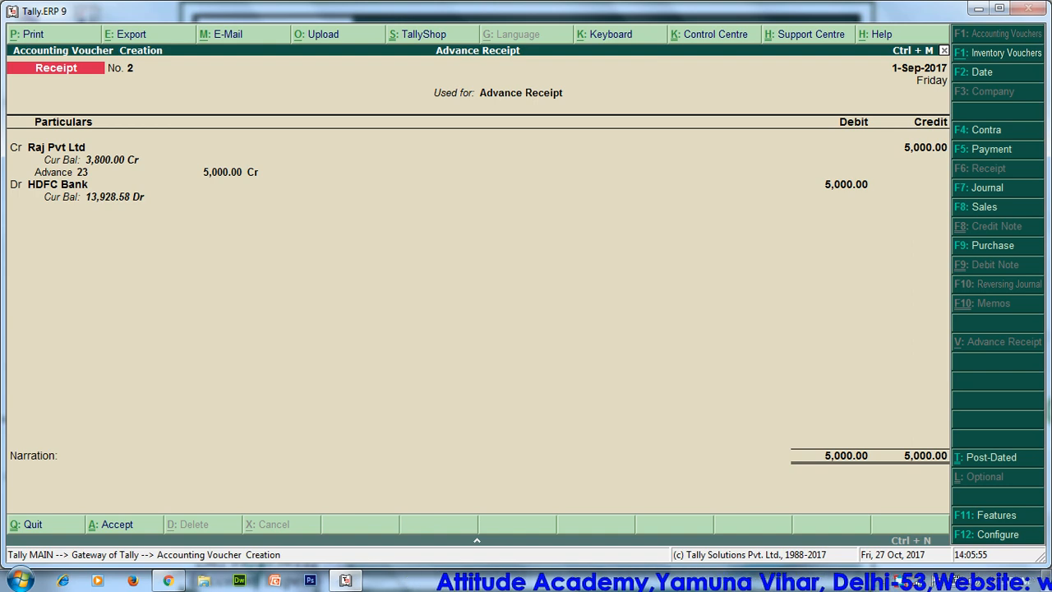
{"action": "key", "text": "y"}
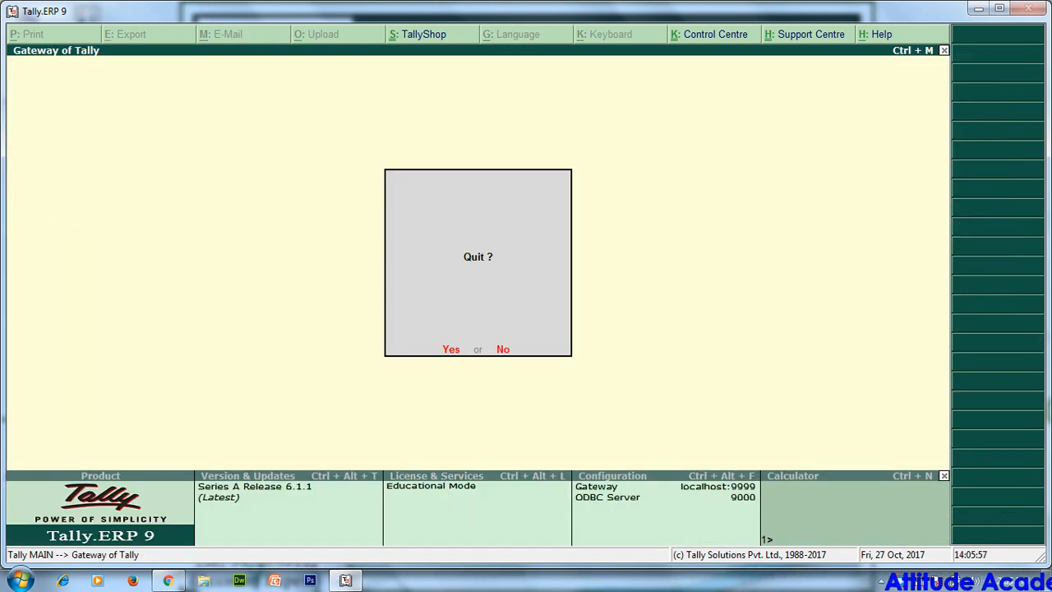
Open the GSTR-1 return from the statutory GST reports and change its period to 1-Sep-2017 only.
{"action": "key", "text": "d"}
{"action": "key", "text": "u"}
{"action": "key", "text": "g"}
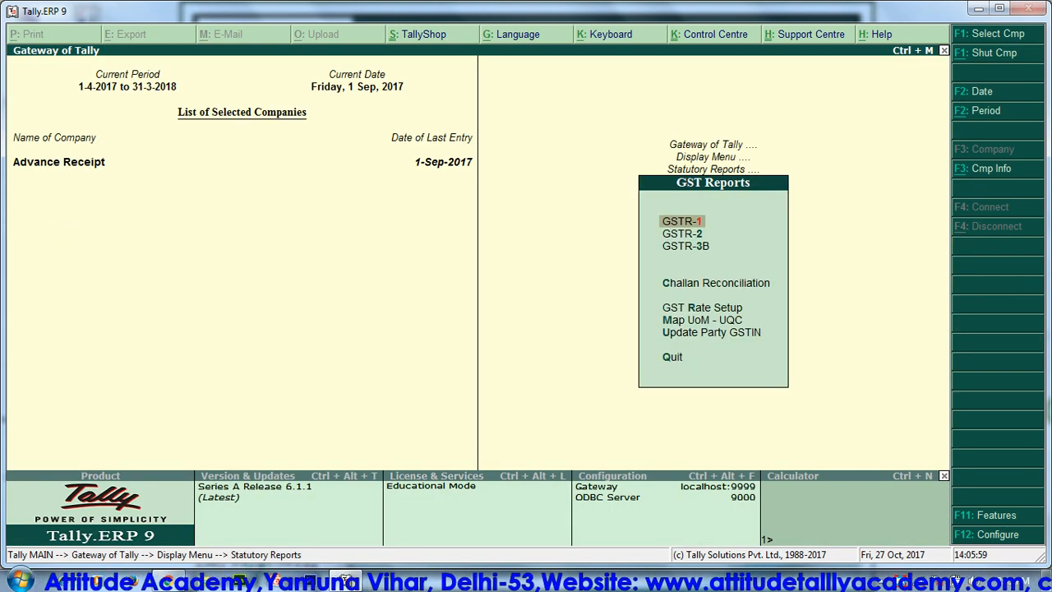
{"action": "key", "text": "Return"}
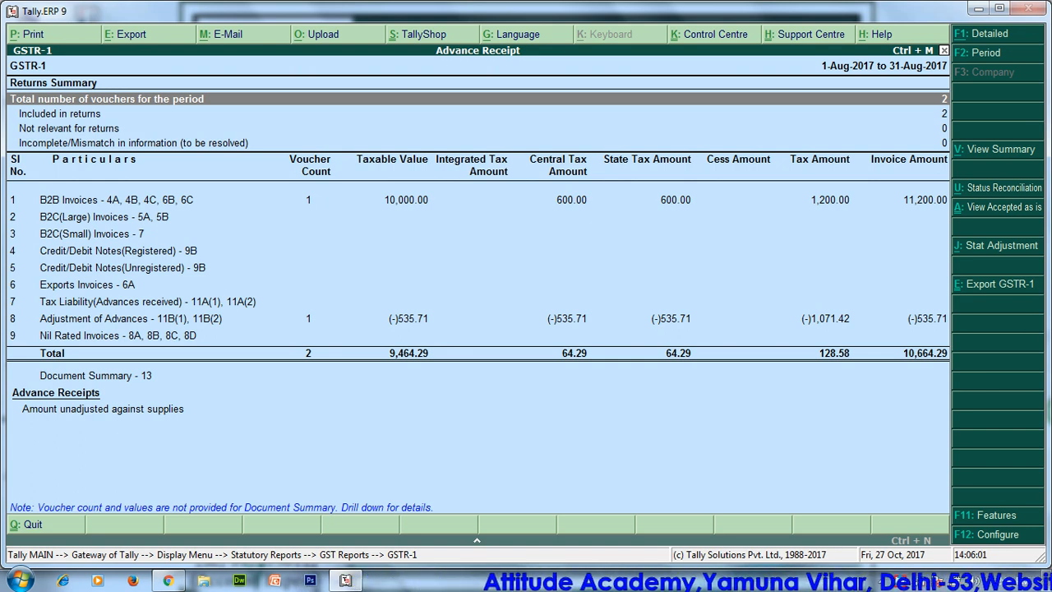
{"action": "key", "text": "F2"}
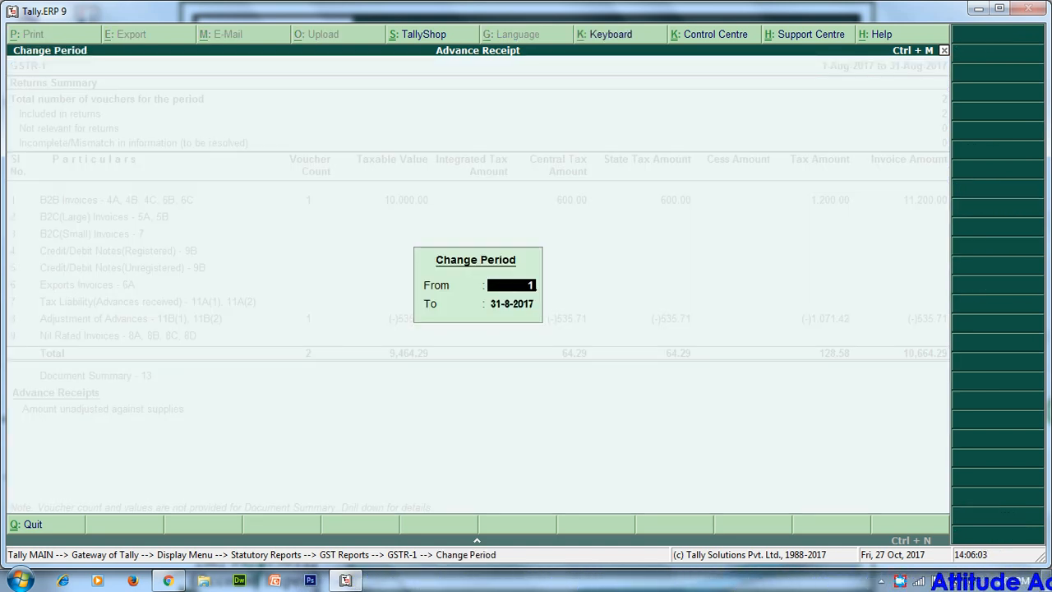
{"action": "type", "text": "1-9"}
{"action": "key", "text": "Return"}
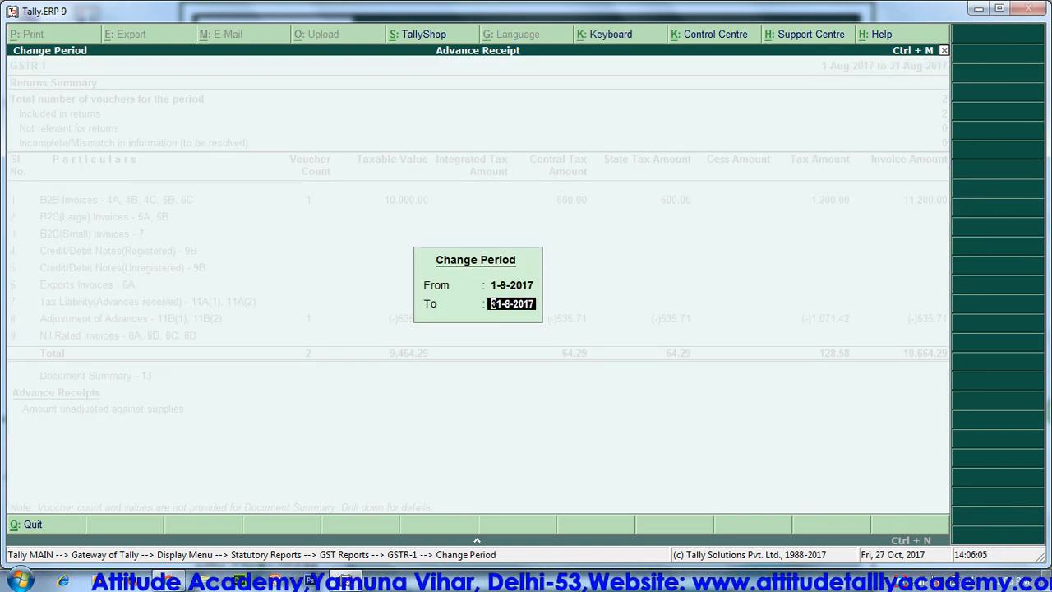
{"action": "type", "text": "17"}
{"action": "key", "text": "Return"}
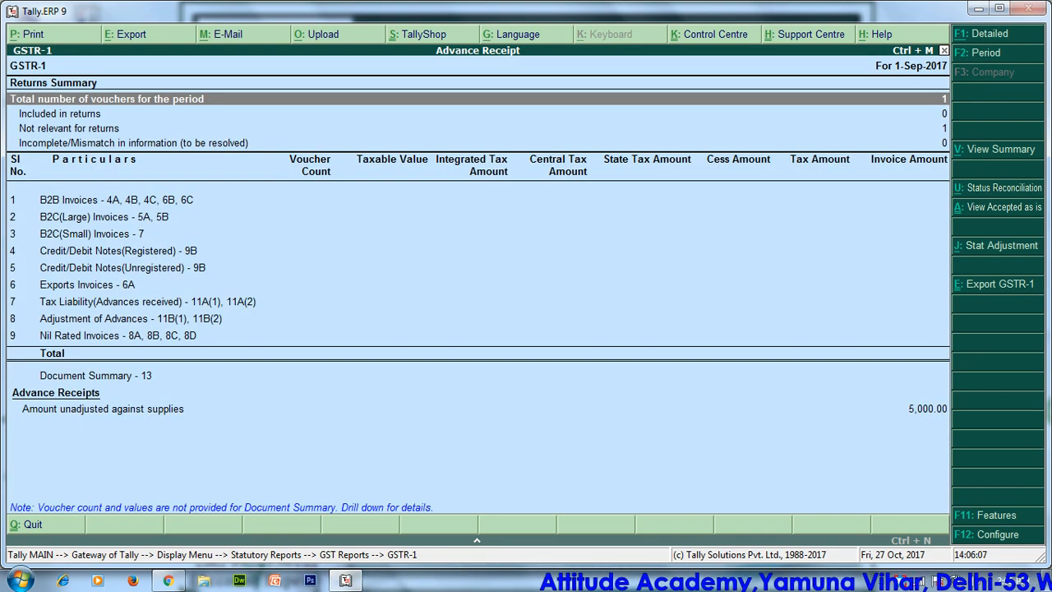
Examine the unadjusted advance receipts for Uttar Pradesh with their tax liability, and return to the GSTR-1 summary.
{"action": "key", "text": "Down"}
{"action": "key", "text": "Down"}
{"action": "key", "text": "Down"}
{"action": "key", "text": "Down"}
{"action": "key", "text": "Down"}
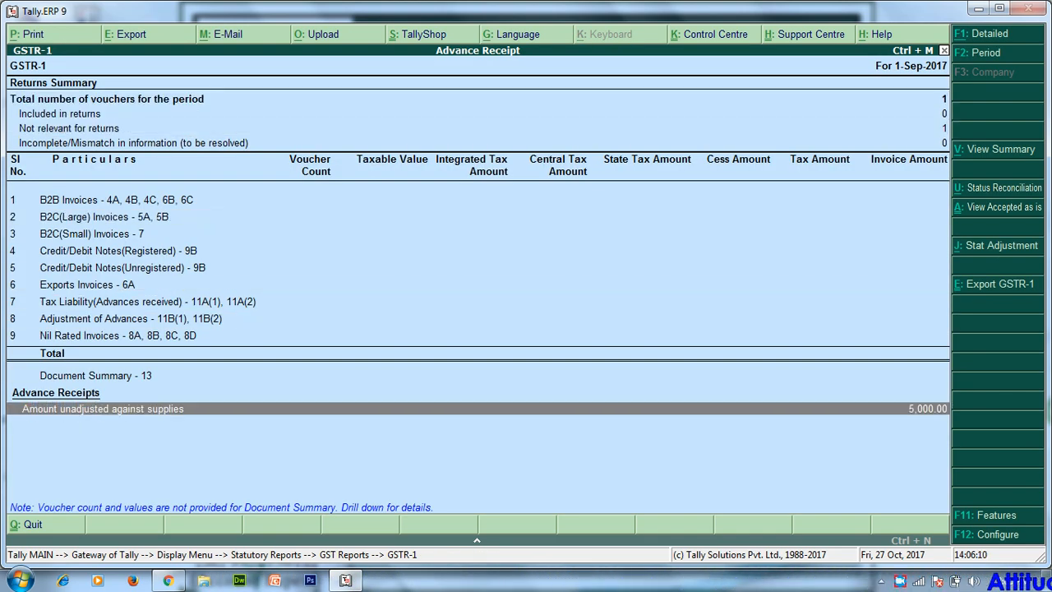
{"action": "key", "text": "Return"}
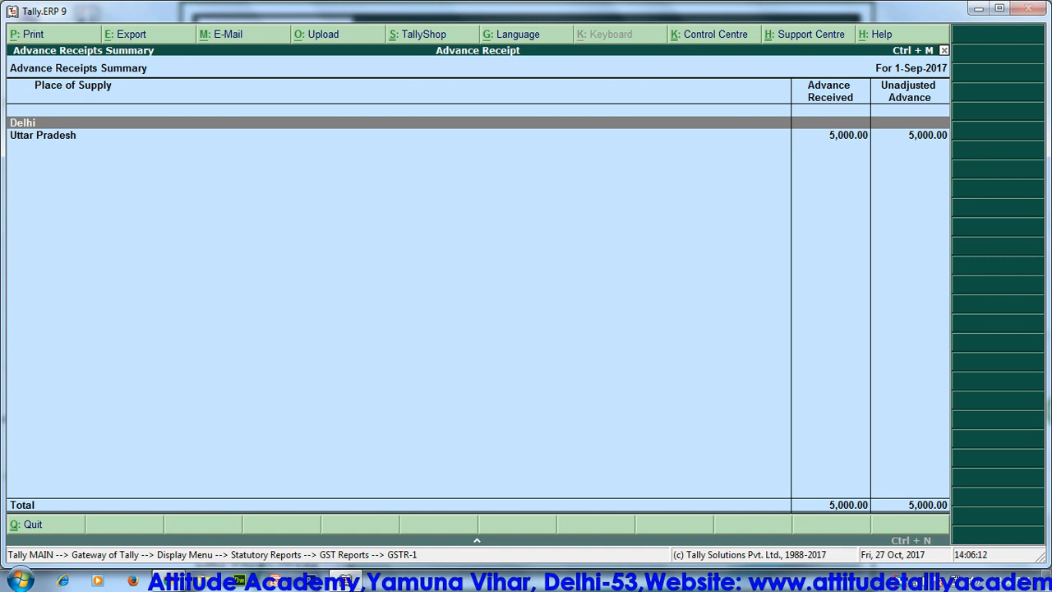
{"action": "key", "text": "Down"}
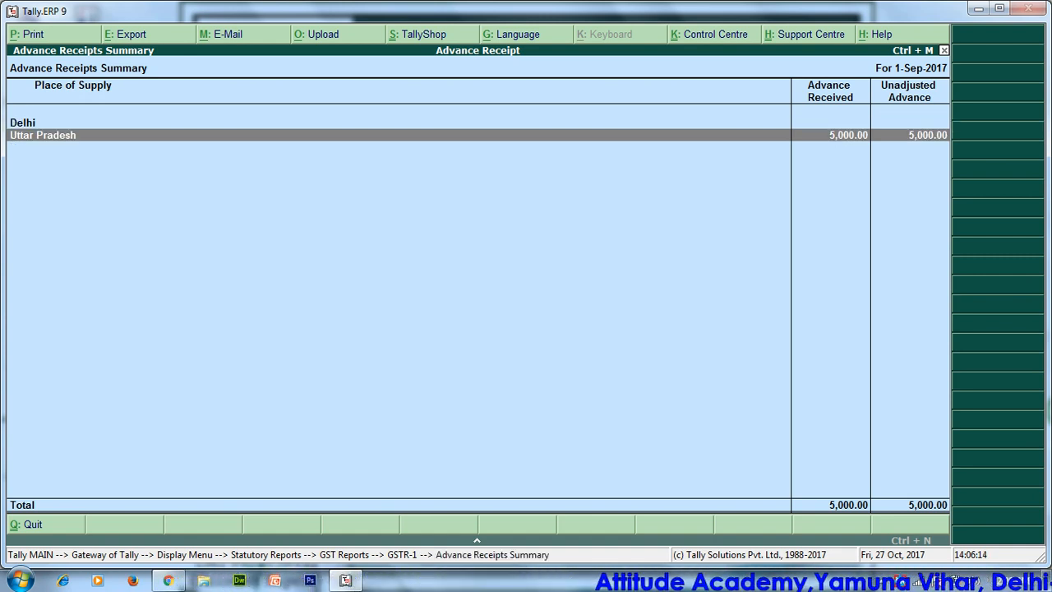
{"action": "key", "text": "Return"}
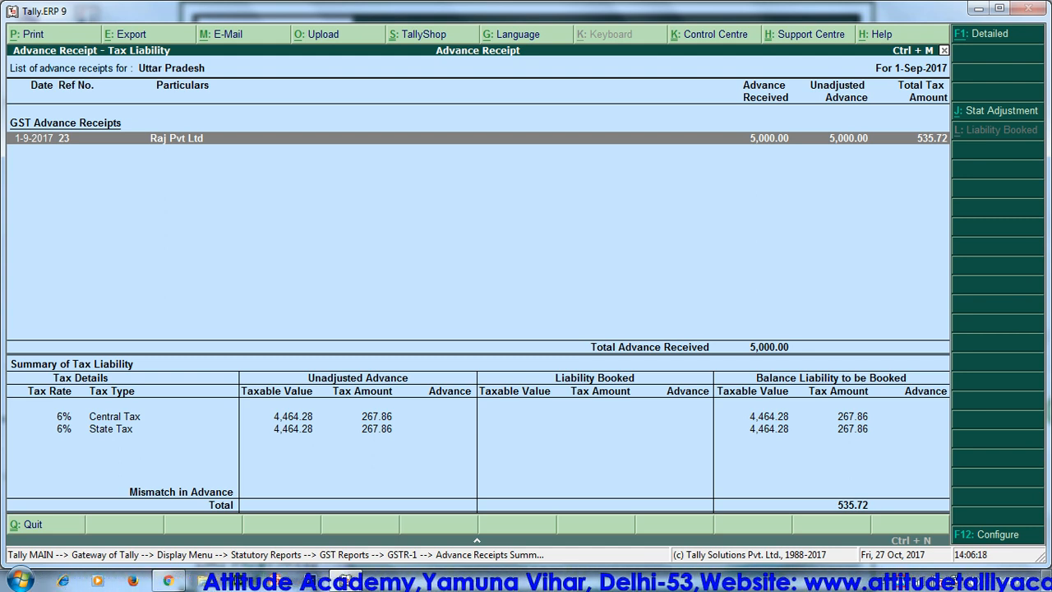
{"action": "key", "text": "Escape"}
{"action": "key", "text": "Escape"}
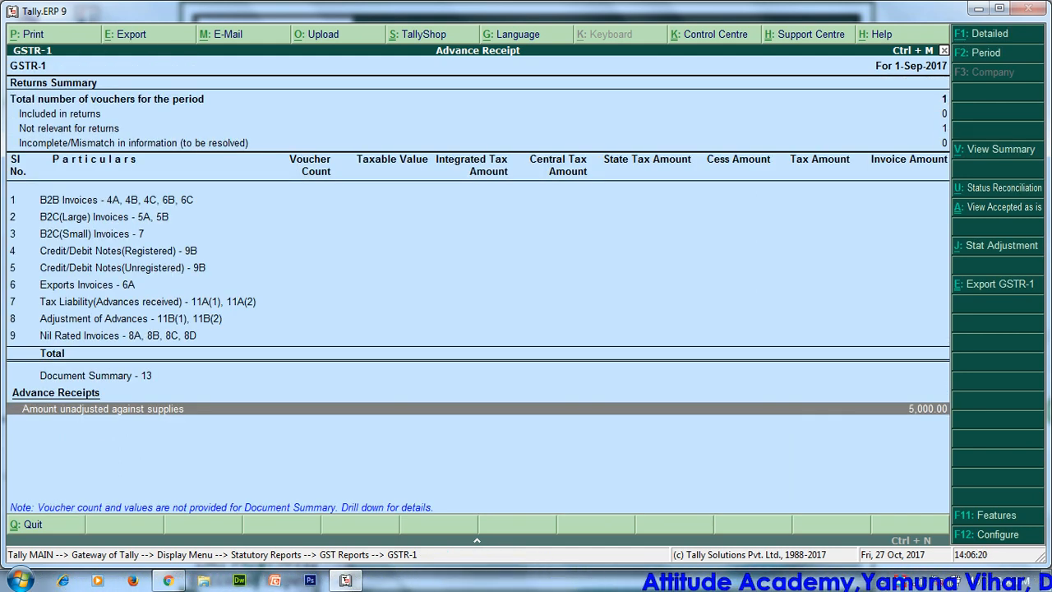
Leave the GSTR-1 return and open accounting voucher creation from the Gateway.
{"action": "key", "text": "Escape"}
{"action": "key", "text": "Escape"}
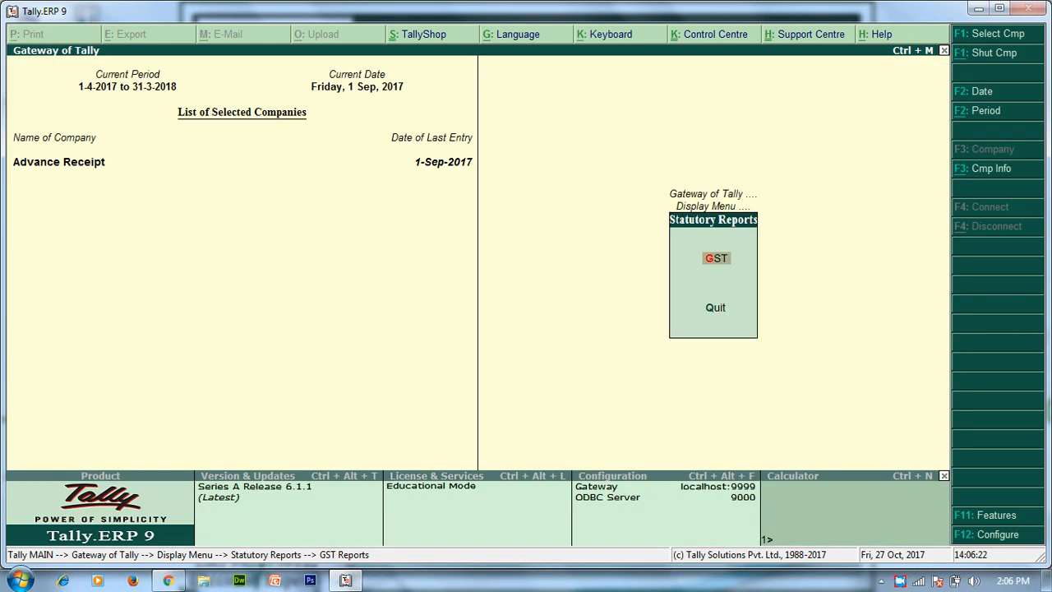
{"action": "key", "text": "Escape"}
{"action": "key", "text": "Escape"}
{"action": "key", "text": "Escape"}
{"action": "key", "text": "n"}
{"action": "key", "text": "Down"}
{"action": "key", "text": "Down"}
{"action": "key", "text": "Return"}
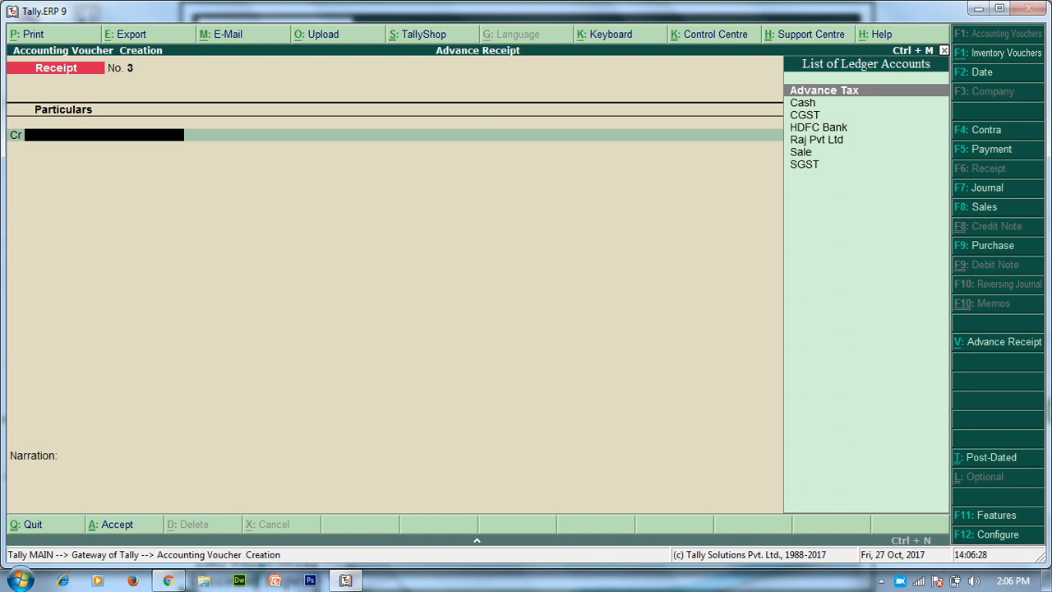
Keep the current period unchanged and set the voucher date to 2-9-2017.
{"action": "key", "text": "alt+F2"}
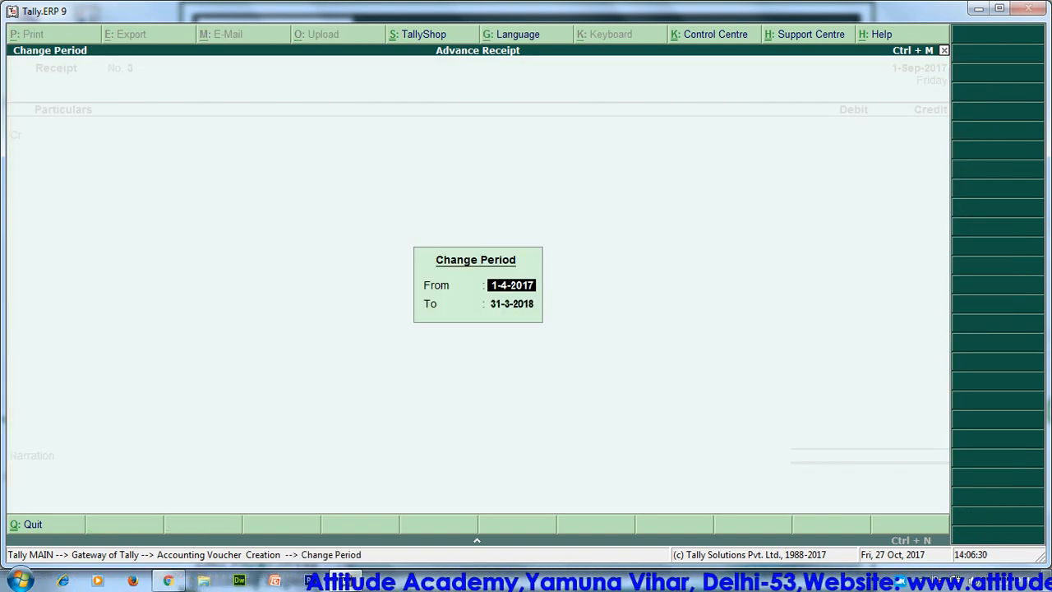
{"action": "key", "text": "Return"}
{"action": "key", "text": "Return"}
{"action": "key", "text": "F2"}
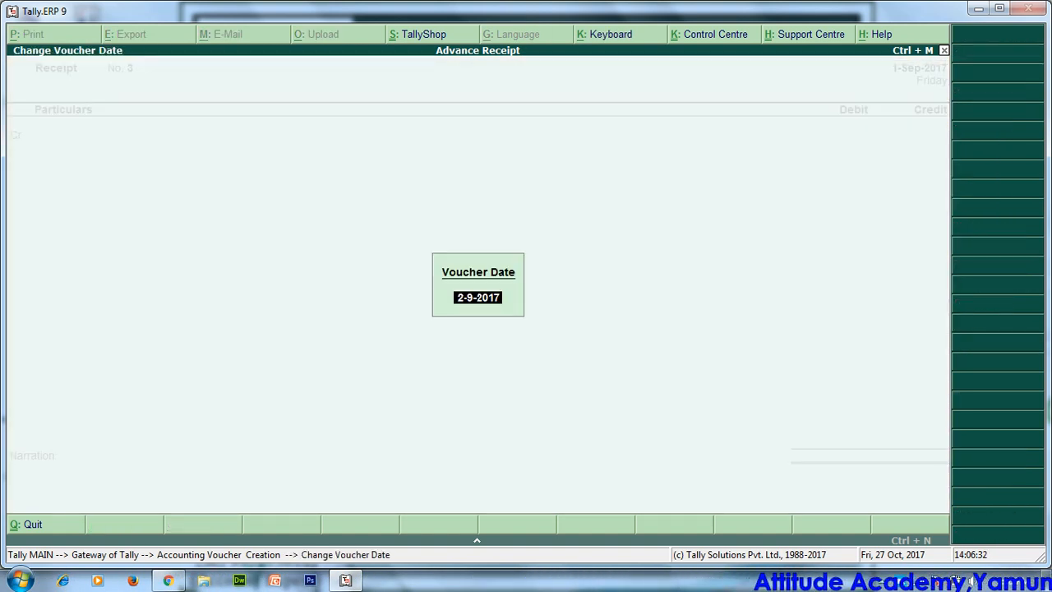
{"action": "type", "text": "31"}
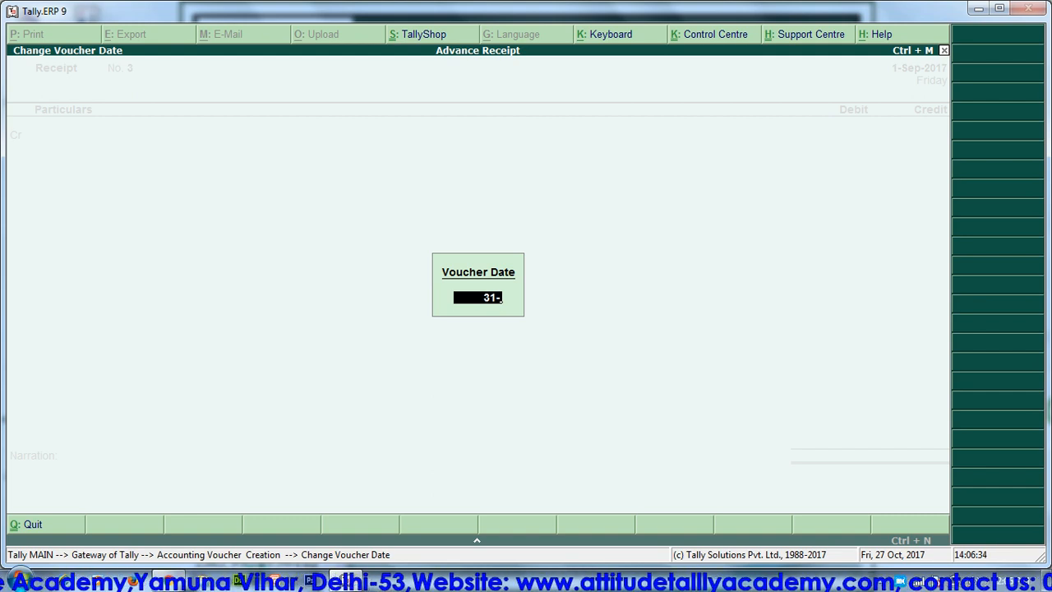
{"action": "type", "text": "-9"}
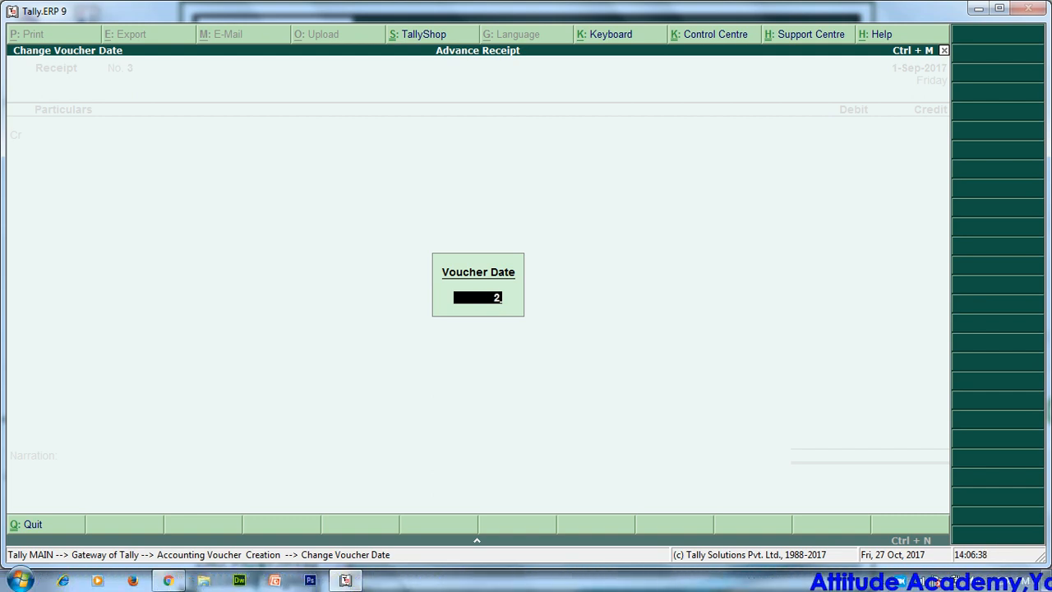
{"action": "key", "text": "Return"}
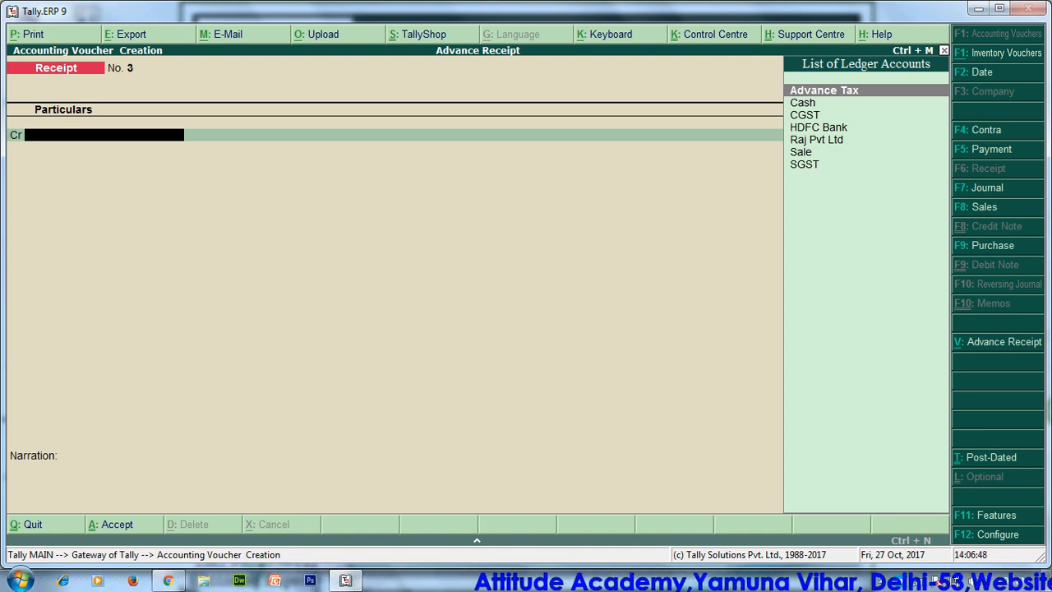
Start a journal voucher with a GST stat adjustment of Increase of Tax Liability, On Account of Advance Receipts.
{"action": "key", "text": "F7"}
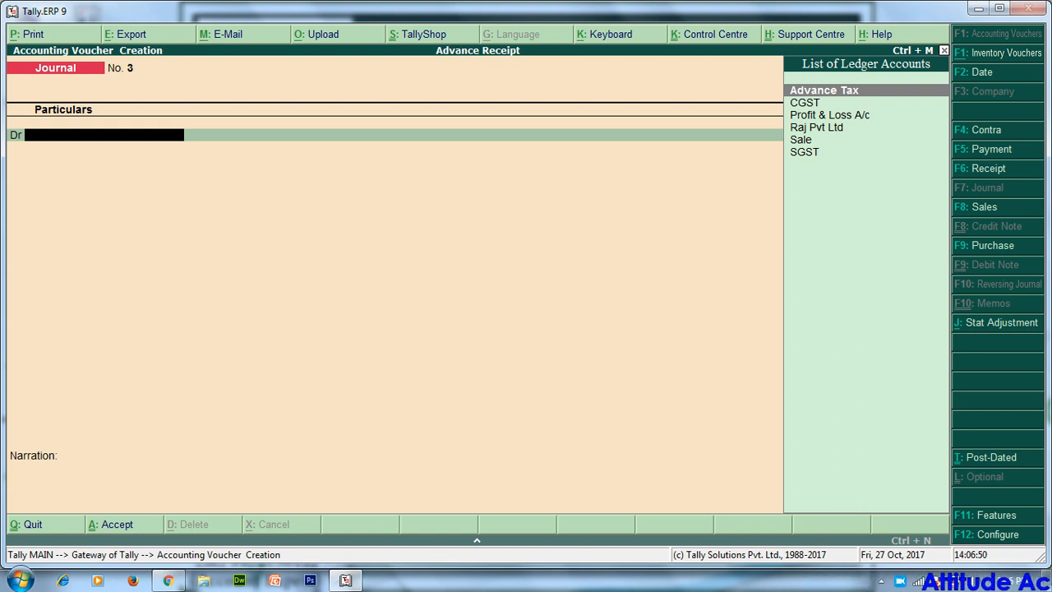
{"action": "key", "text": "alt+j"}
{"action": "key", "text": "Return"}
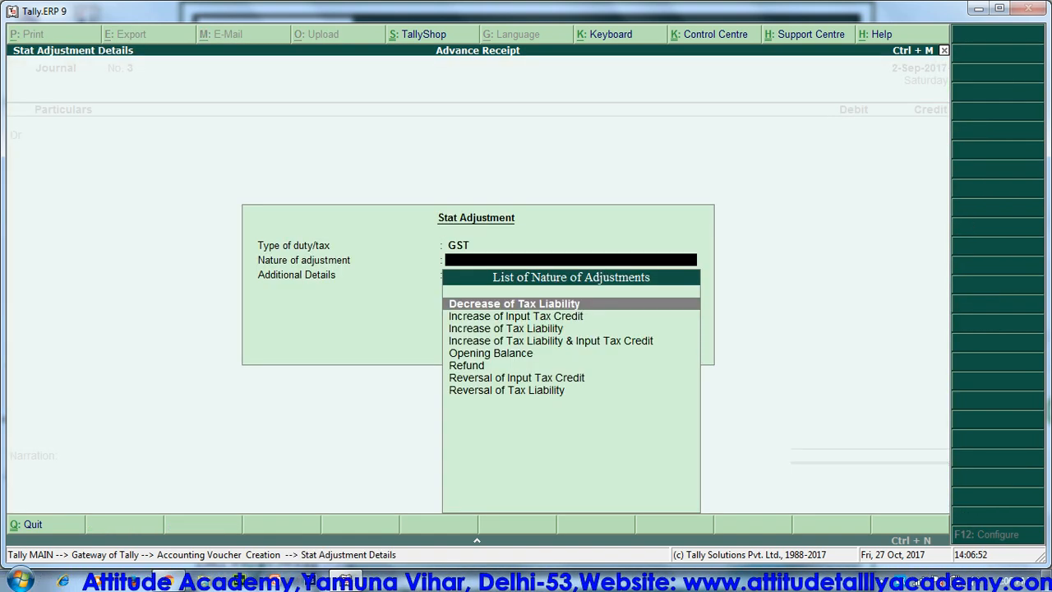
{"action": "key", "text": "Down"}
{"action": "key", "text": "Down"}
{"action": "key", "text": "Return"}
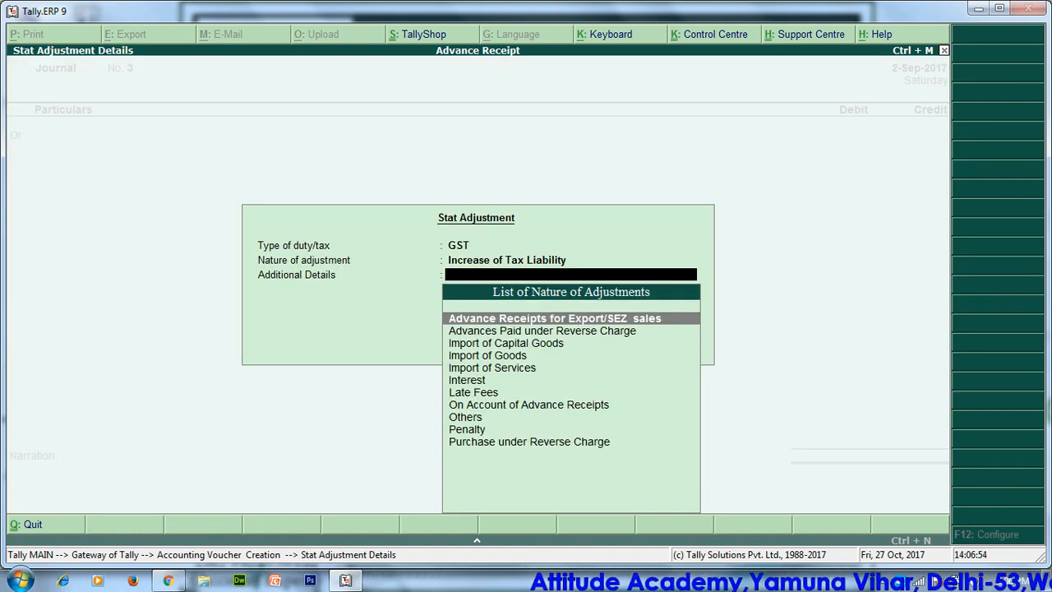
{"action": "key", "text": "Down"}
{"action": "key", "text": "Down"}
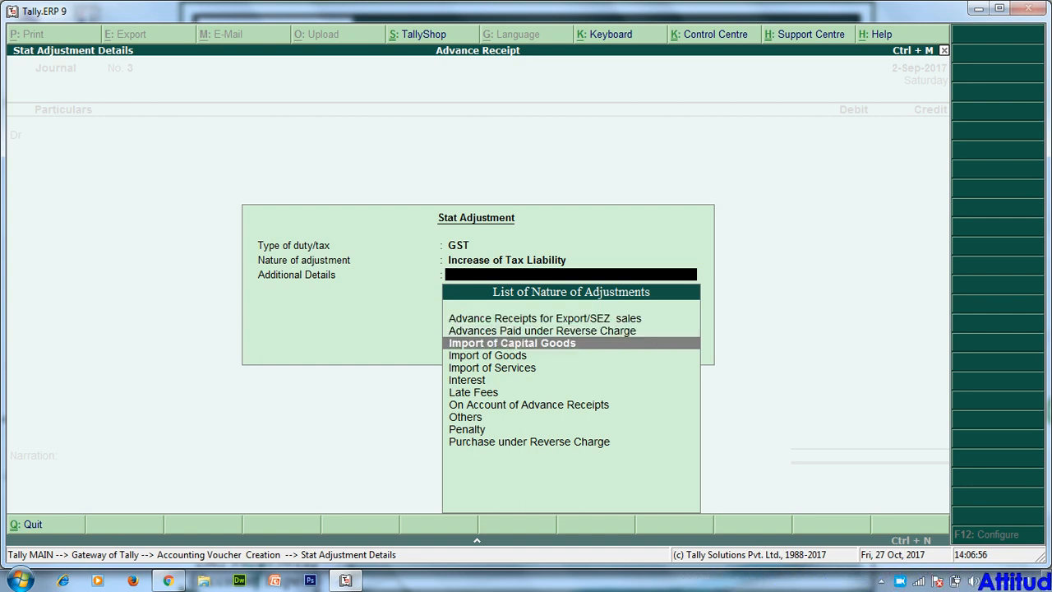
{"action": "key", "text": "Down"}
{"action": "key", "text": "Down"}
{"action": "key", "text": "Down"}
{"action": "key", "text": "Down"}
{"action": "key", "text": "Down"}
{"action": "key", "text": "Return"}
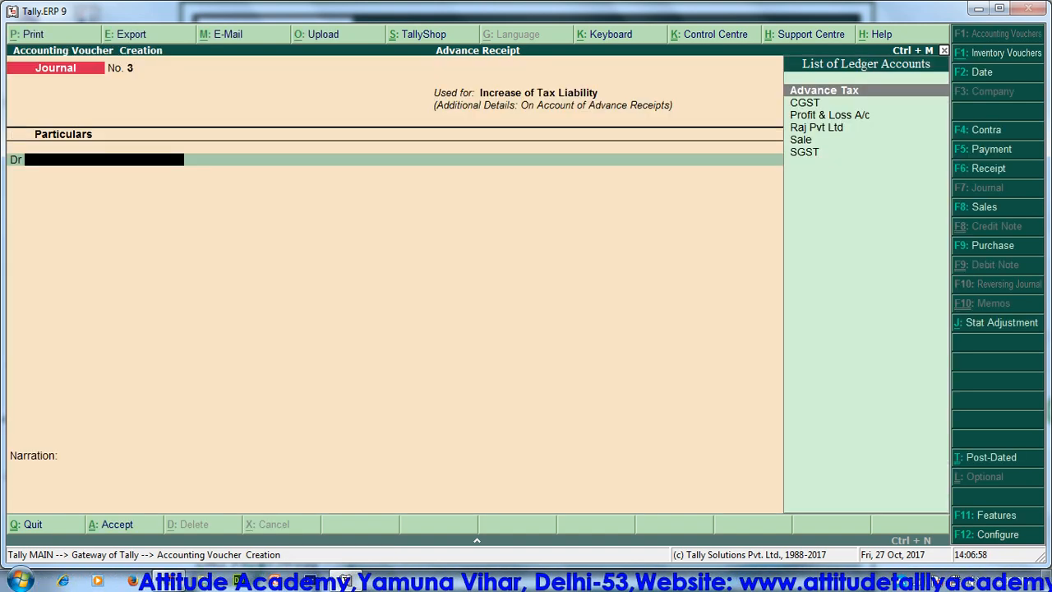
Choose Advance Tax as the journal's debit ledger, then discard the voucher and return to the Gateway.
{"action": "key", "text": "Down"}
{"action": "key", "text": "Up"}
{"action": "key", "text": "Return"}
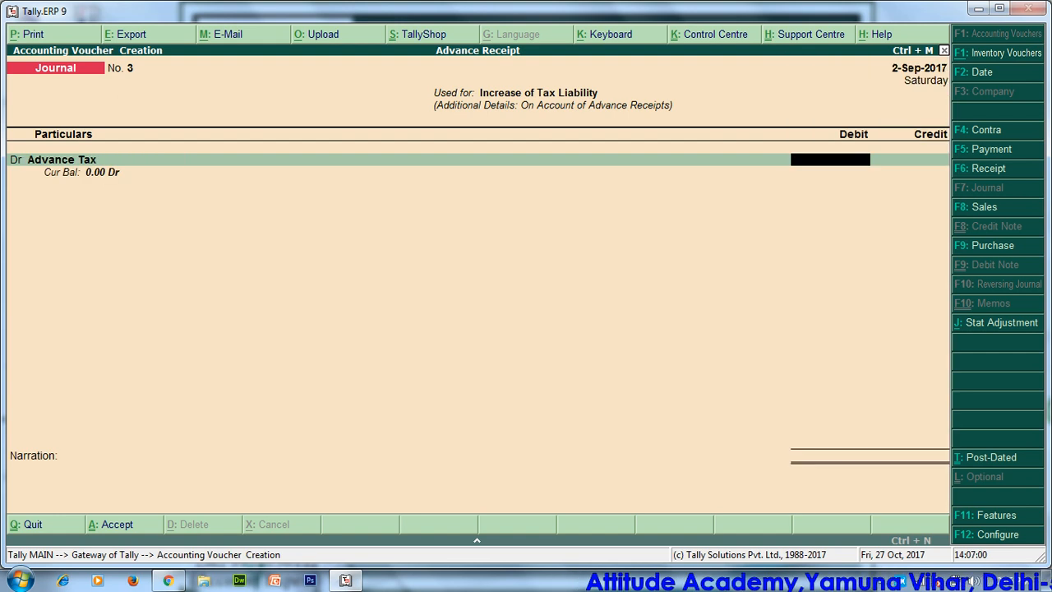
{"action": "key", "text": "Escape"}
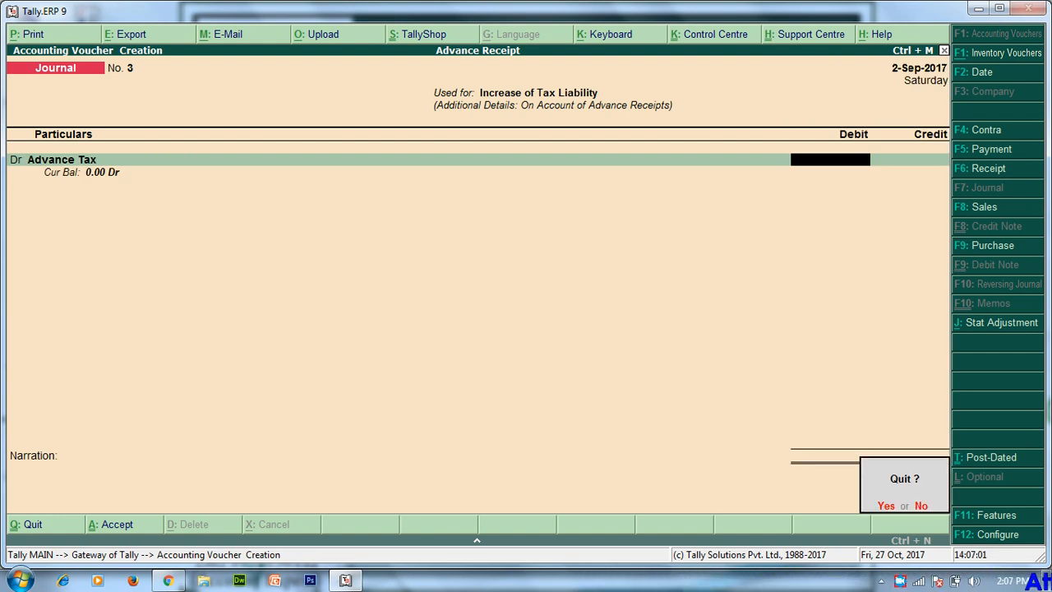
{"action": "key", "text": "Return"}
{"action": "key", "text": "a"}
{"action": "key", "text": "Escape"}
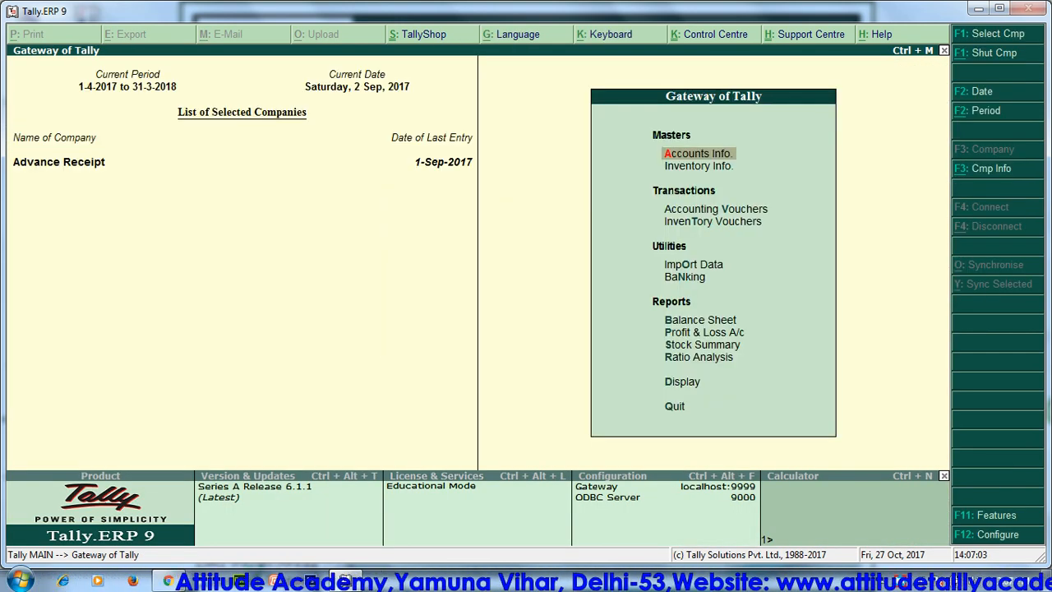
Open the GSTR-1 return from the statutory GST reports and set its period to 1-9-2017 only.
{"action": "key", "text": "d"}
{"action": "key", "text": "u"}
{"action": "key", "text": "g"}
{"action": "key", "text": "1"}
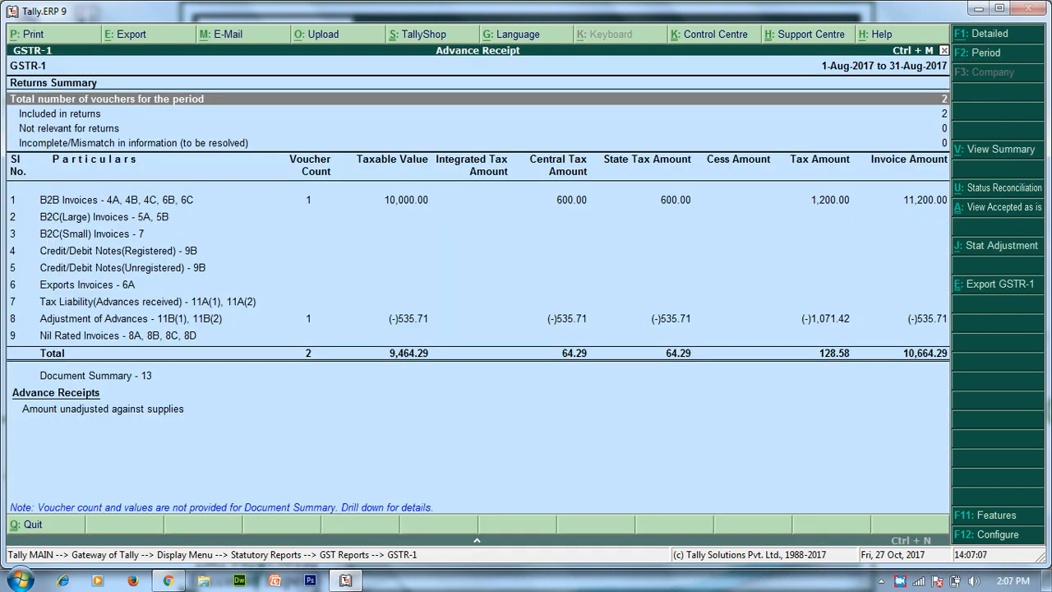
{"action": "key", "text": "F2"}
{"action": "type", "text": "1-9"}
{"action": "key", "text": "Return"}
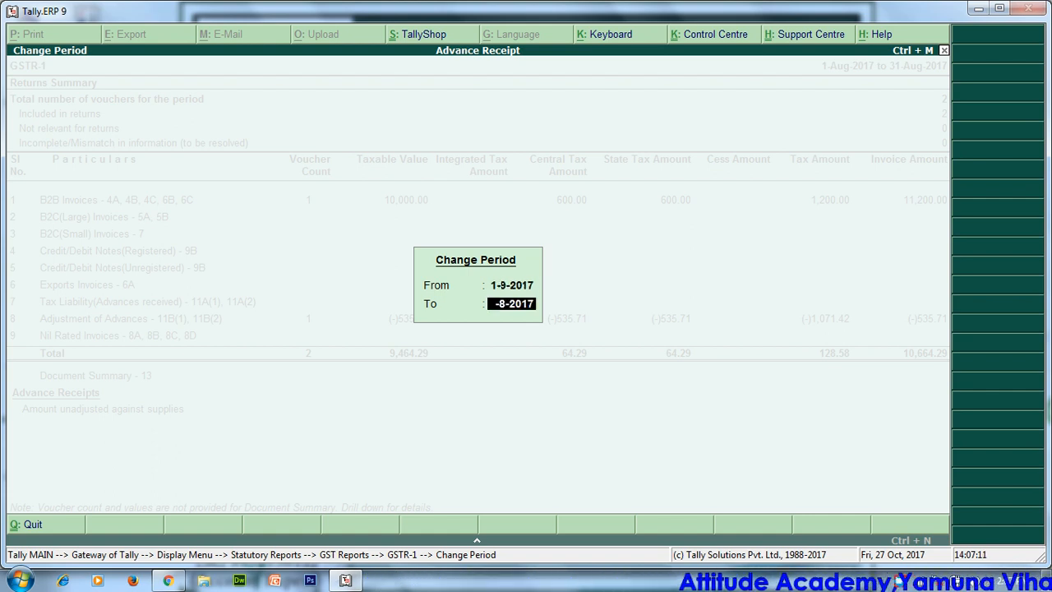
{"action": "key", "text": "BackSpace"}
{"action": "key", "text": "Return"}
Open the advance receipt tax liability details for Uttar Pradesh from the amount unadjusted against supplies.
{"action": "key", "text": "Down"}
{"action": "key", "text": "Down"}
{"action": "key", "text": "Down"}
{"action": "key", "text": "Down"}
{"action": "key", "text": "Down"}
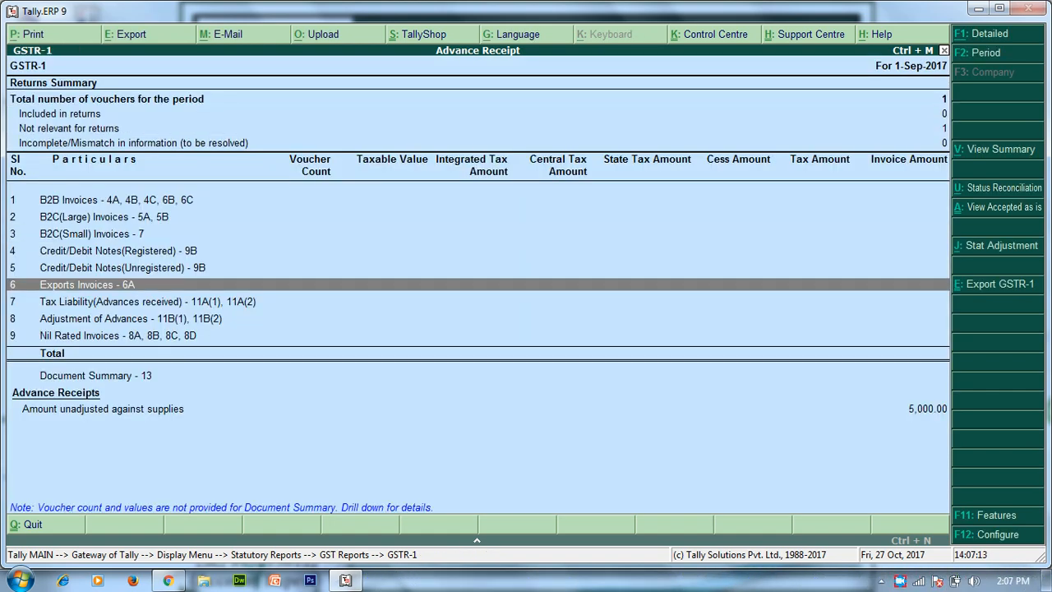
{"action": "key", "text": "Return"}
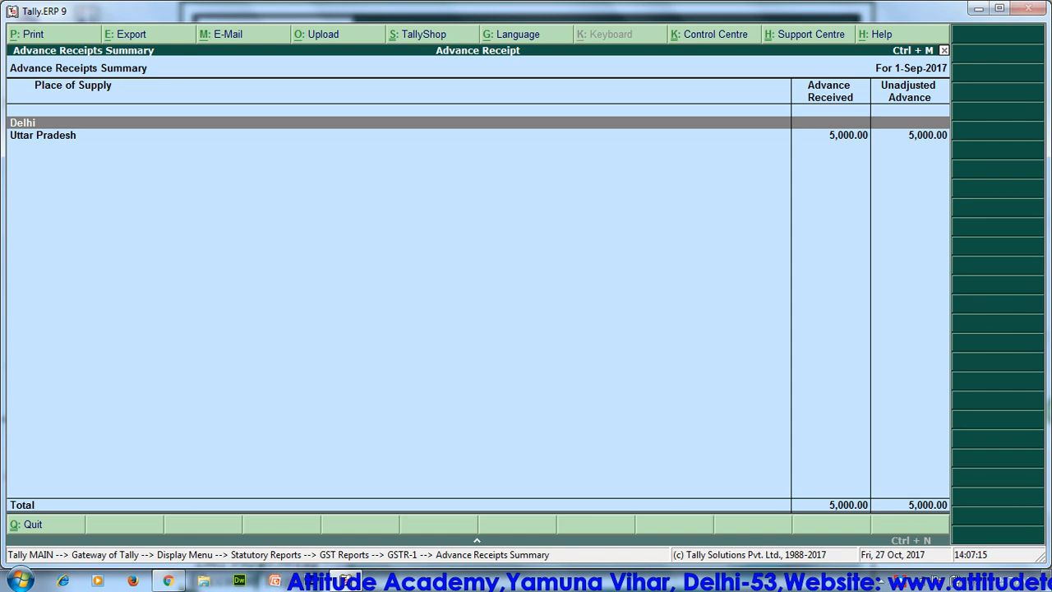
{"action": "key", "text": "Down"}
{"action": "key", "text": "Return"}
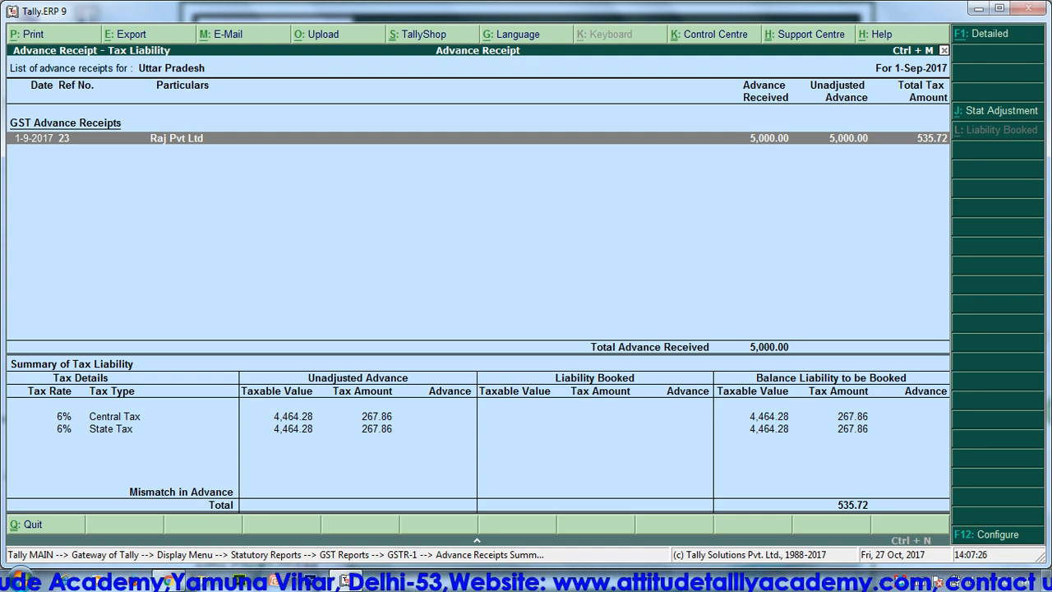
{"action": "key", "text": "alt+j"}
{"action": "key", "text": "Down"}
{"action": "key", "text": "Return"}
{"action": "key", "text": "Down"}
{"action": "key", "text": "Up"}
{"action": "key", "text": "Return"}
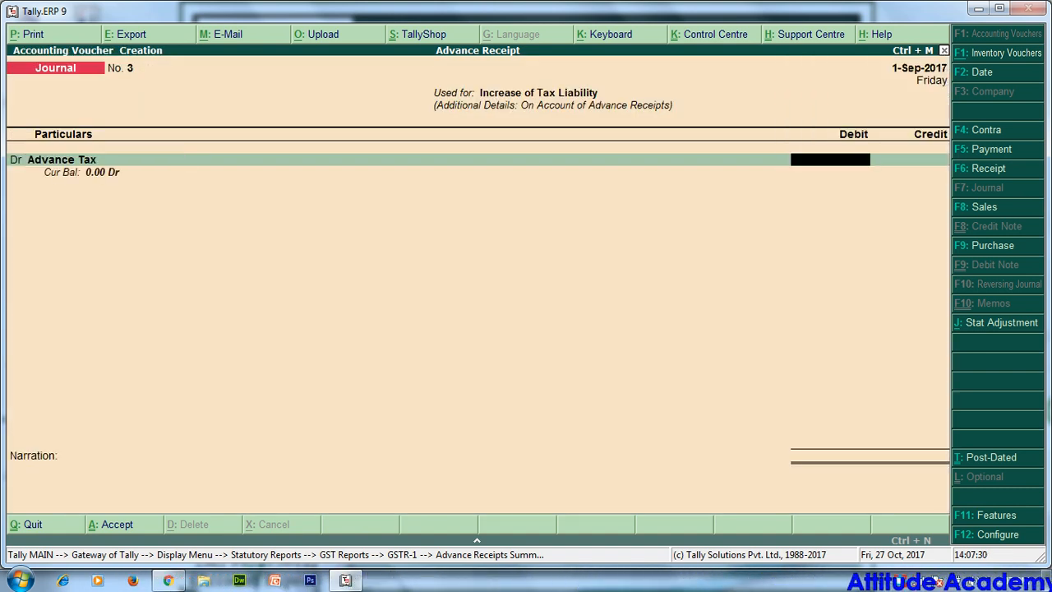
{"action": "type", "text": "535."}
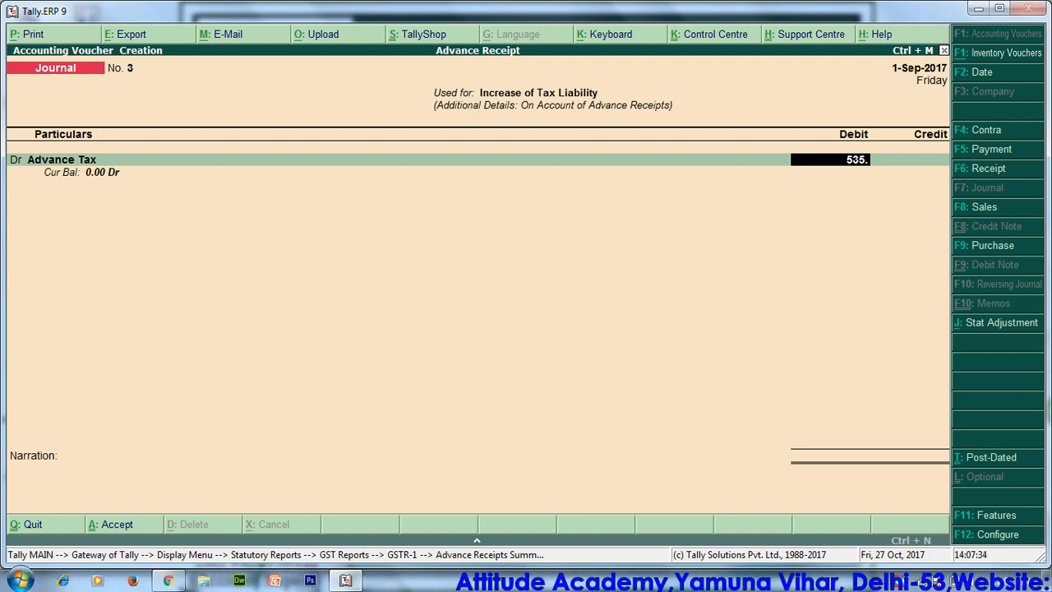
{"action": "key", "text": "Escape"}
{"action": "key", "text": "y"}
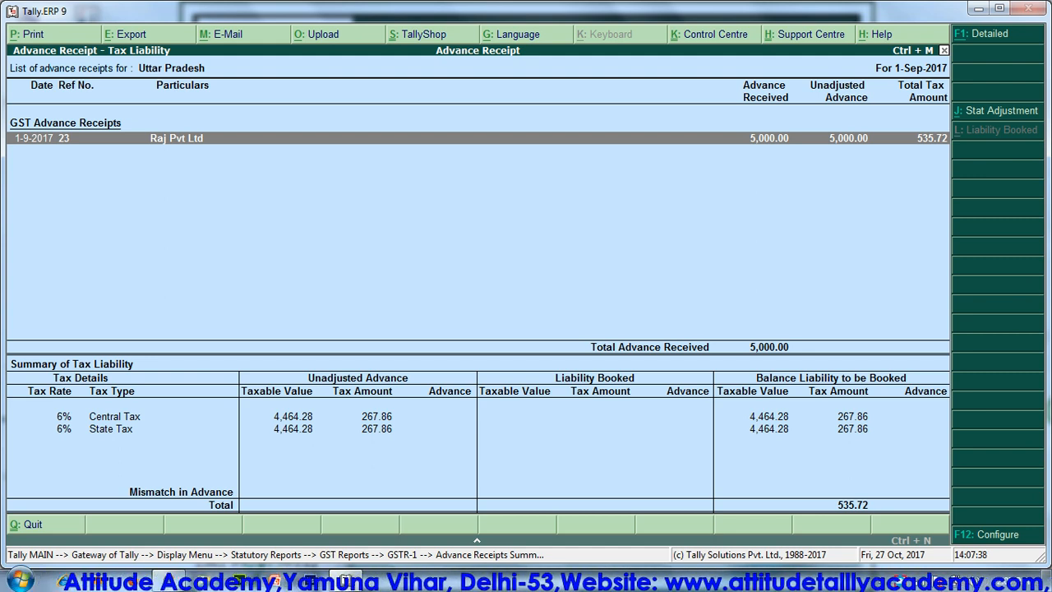
Create a stat adjustment journal for Increase of Tax Liability, On Account of Advance Receipts, debiting Advance Tax with 535.72.
{"action": "key", "text": "alt+j"}
{"action": "key", "text": "Down"}
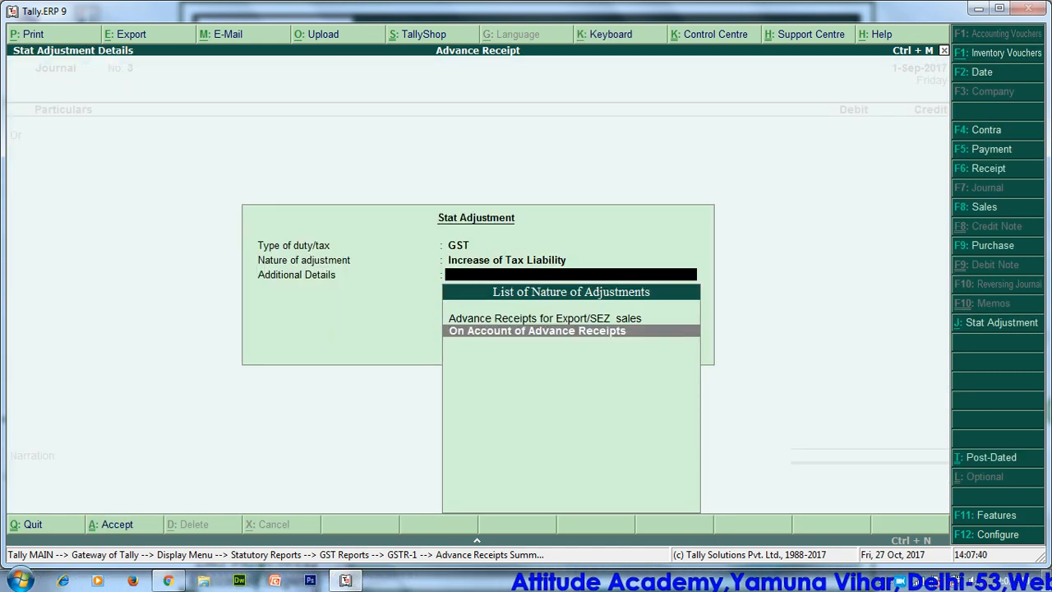
{"action": "key", "text": "Return"}
{"action": "key", "text": "Return"}
{"action": "type", "text": "535.72"}
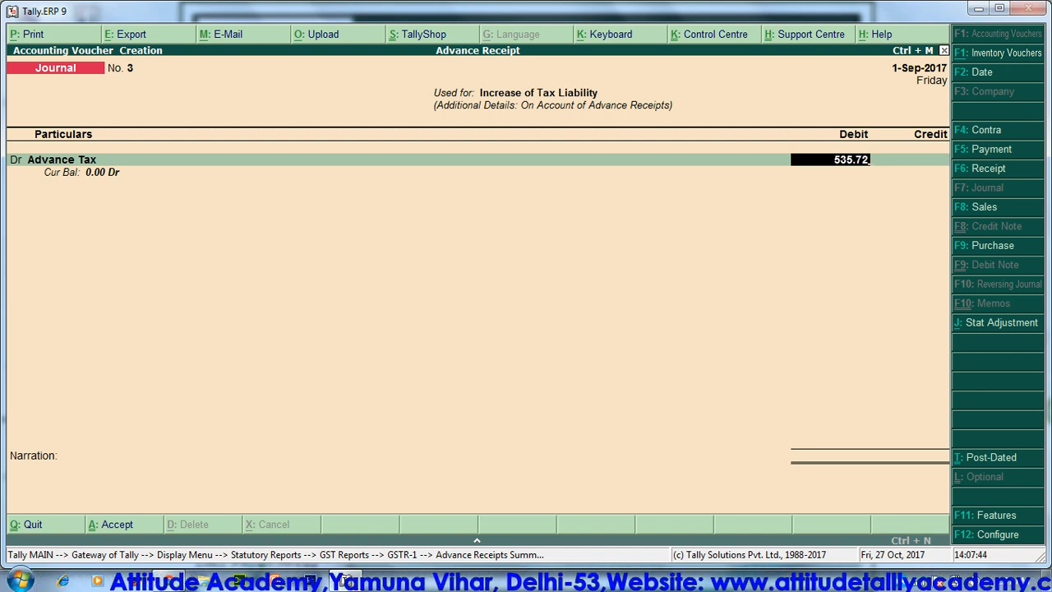
{"action": "key", "text": "Return"}
Credit CGST with 267.86, entering a 6% rate and a taxable value of 267.86 in its GST details.
{"action": "type", "text": "C"}
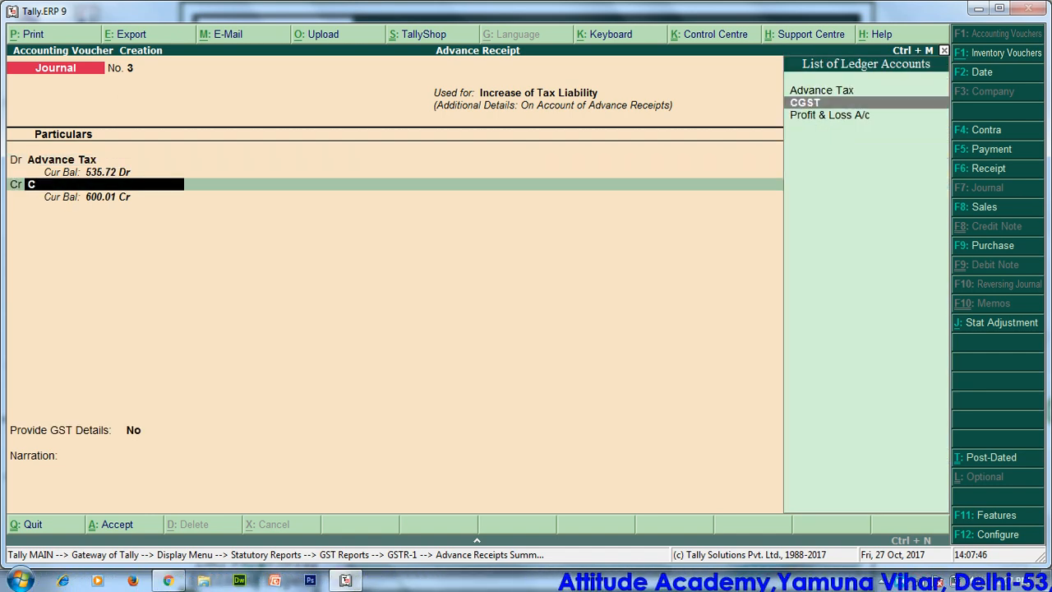
{"action": "key", "text": "Up"}
{"action": "key", "text": "Return"}
{"action": "type", "text": "6"}
{"action": "key", "text": "Return"}
{"action": "type", "text": "2"}
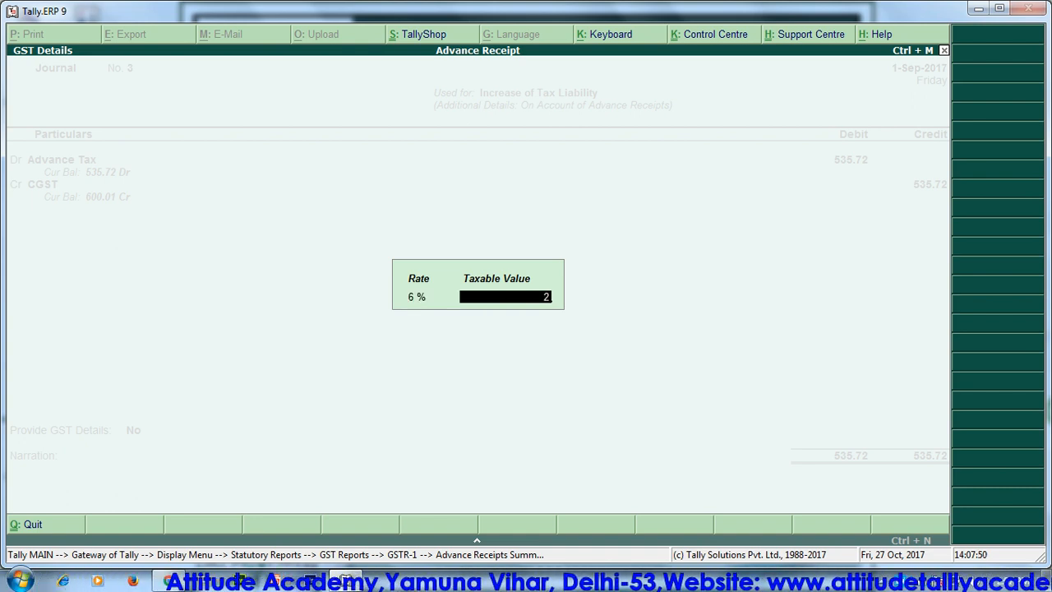
{"action": "type", "text": "67.86"}
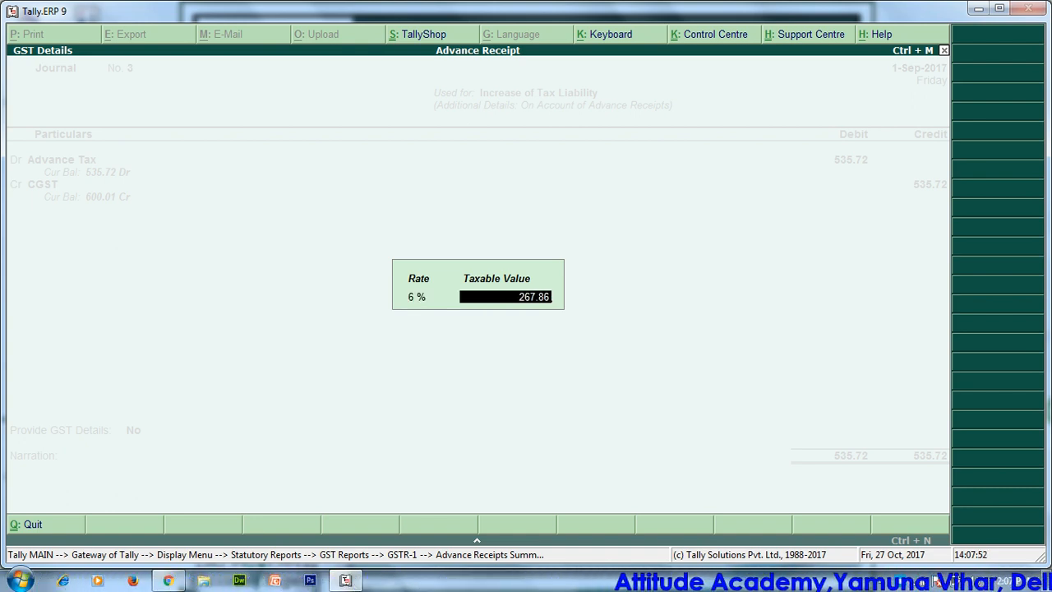
{"action": "key", "text": "Return"}
{"action": "type", "text": "2"}
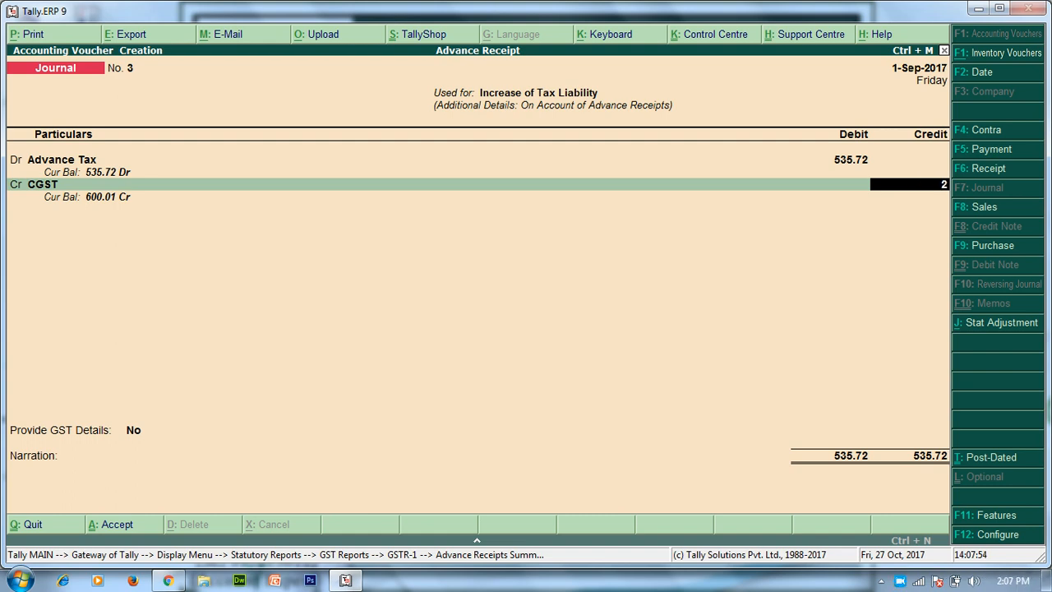
{"action": "type", "text": "67.86"}
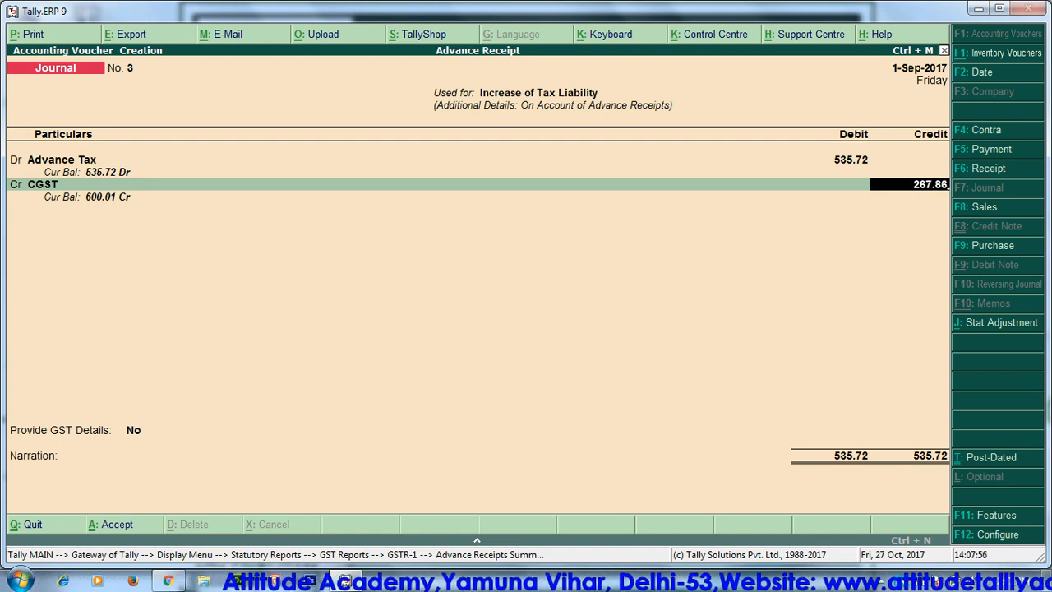
Credit SGST with 267.86 at the 6% rate and 267.86 taxable value, and save the journal voucher.
{"action": "key", "text": "Return"}
{"action": "key", "text": "Return"}
{"action": "key", "text": "Return"}
{"action": "key", "text": "Return"}
{"action": "key", "text": "Return"}
{"action": "key", "text": "Return"}
{"action": "key", "text": "Return"}
{"action": "key", "text": "Return"}
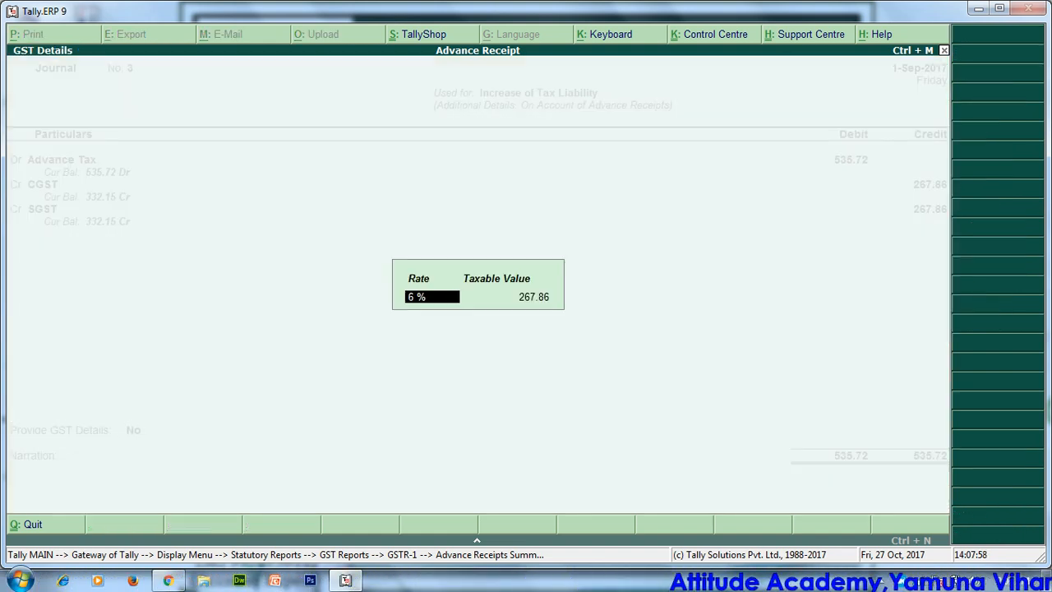
{"action": "key", "text": "Return"}
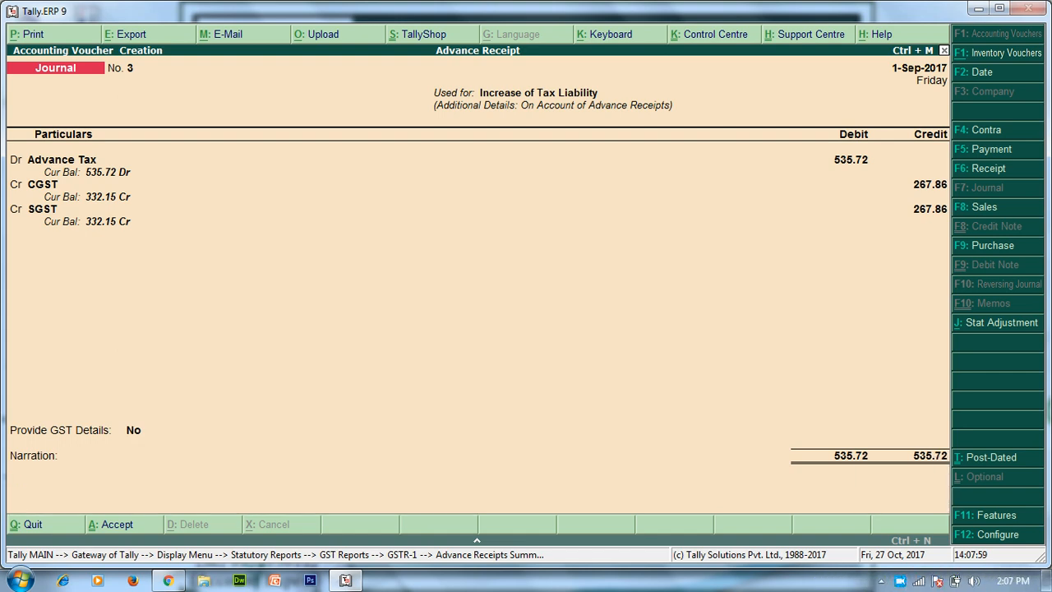
Return to the GSTR-1 summary and open the list of vouchers with incomplete or mismatched table-wise information.
{"action": "key", "text": "Escape"}
{"action": "key", "text": "Escape"}
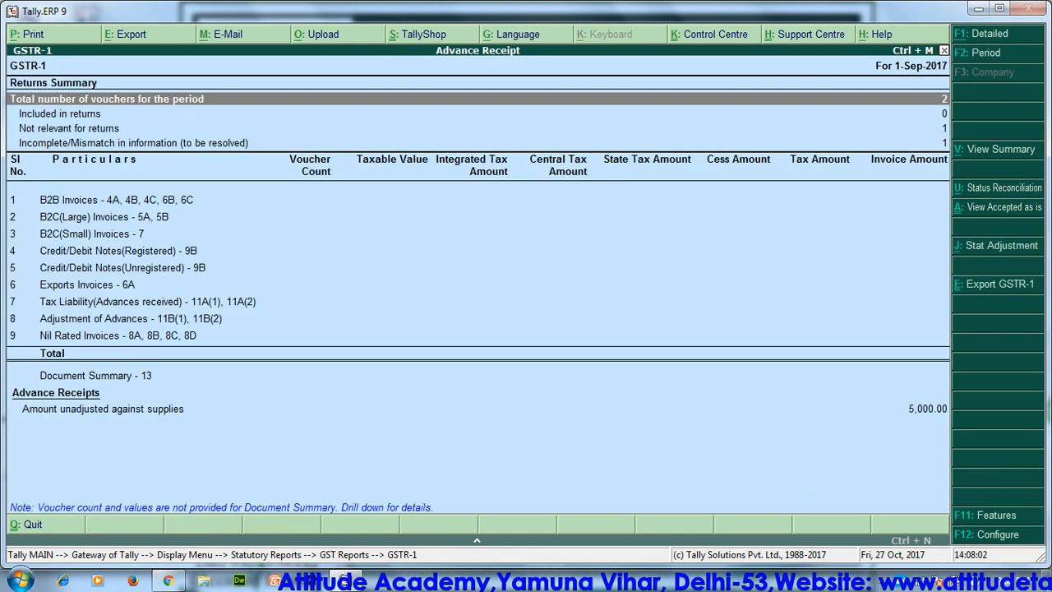
{"action": "key", "text": "Down"}
{"action": "key", "text": "Down"}
{"action": "key", "text": "Down"}
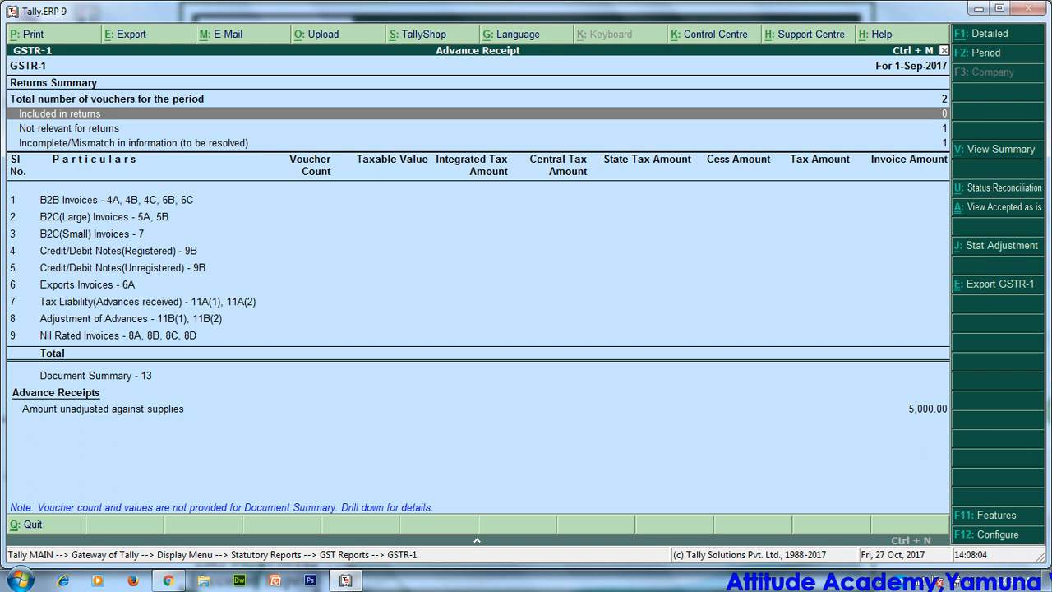
{"action": "key", "text": "Return"}
{"action": "key", "text": "Return"}
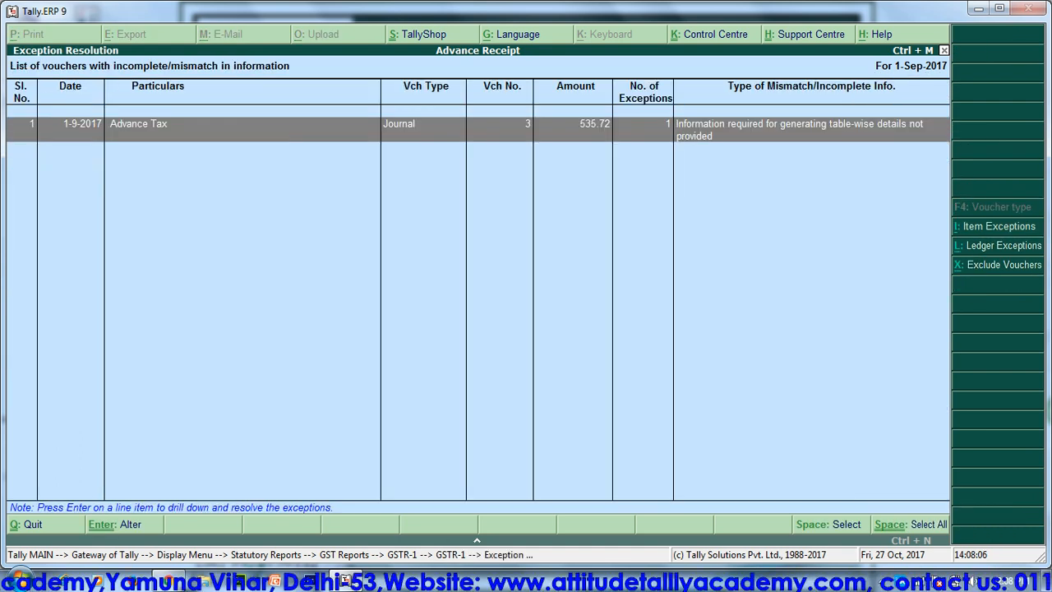
Resolve the Advance Tax journal's table-wise exception with Delhi as the place of supply and accept the voucher details.
{"action": "key", "text": "Return"}
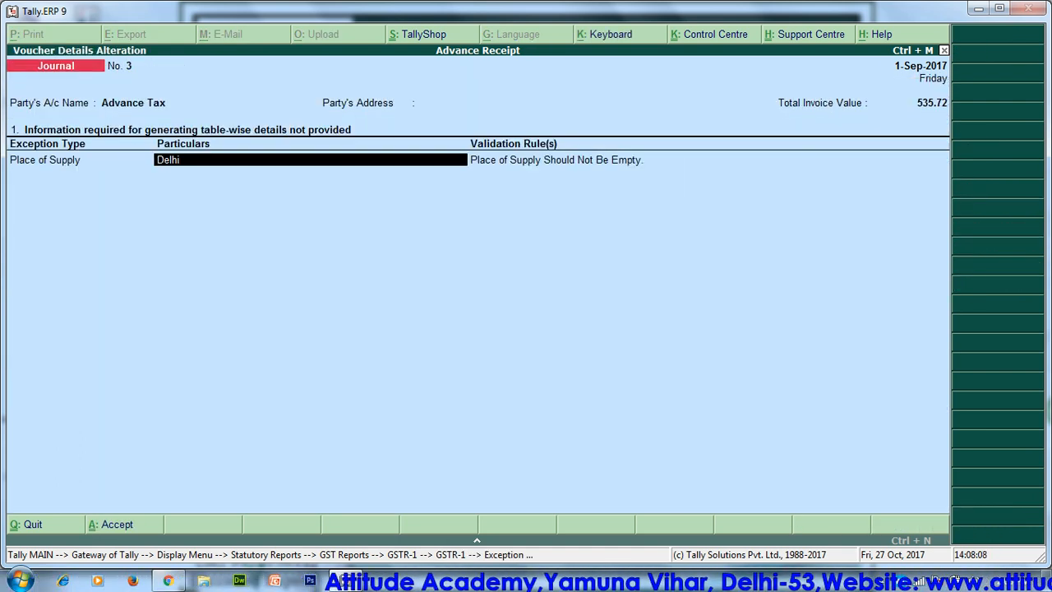
{"action": "type", "text": "u"}
{"action": "key", "text": "Down"}
{"action": "key", "text": "Return"}
{"action": "key", "text": "Return"}
{"action": "key", "text": "ctrl+a"}
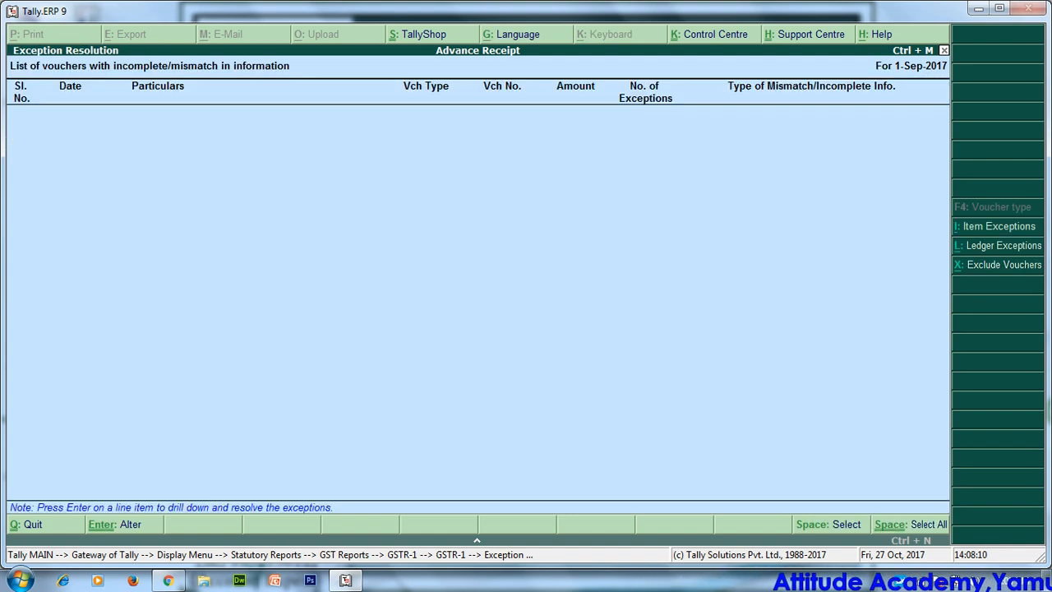
Return to the GSTR-1 summary and examine the Tax Liability (Advances received) row and the returns summary for 1-Sep-2017.
{"action": "key", "text": "Escape"}
{"action": "key", "text": "Escape"}
{"action": "key", "text": "Down"}
{"action": "key", "text": "Down"}
{"action": "key", "text": "Down"}
{"action": "key", "text": "Down"}
{"action": "key", "text": "Down"}
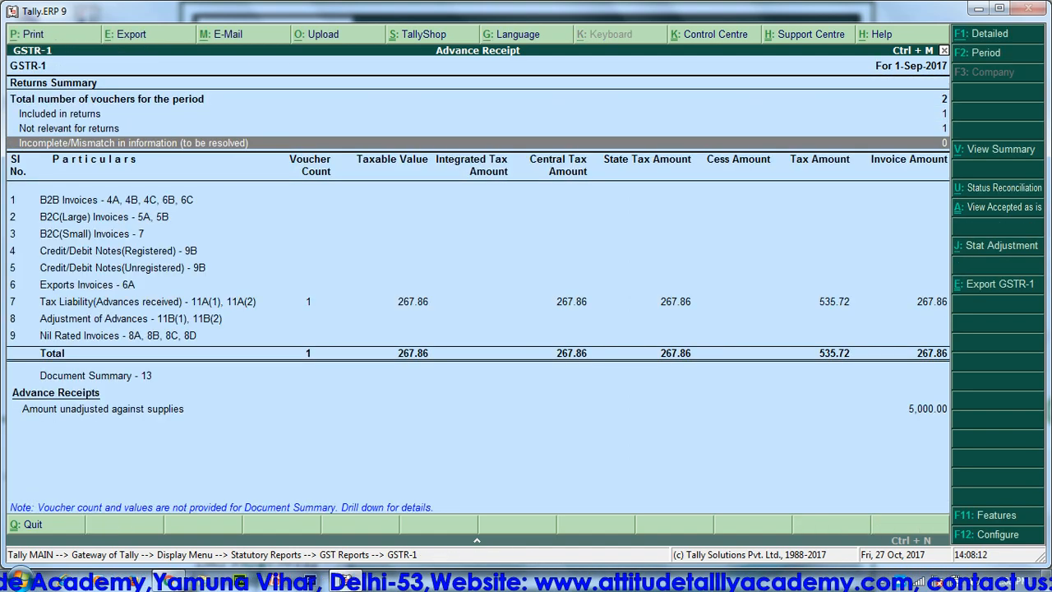
{"action": "key", "text": "Down"}
{"action": "key", "text": "Down"}
{"action": "key", "text": "Down"}
{"action": "key", "text": "Down"}
{"action": "key", "text": "Down"}
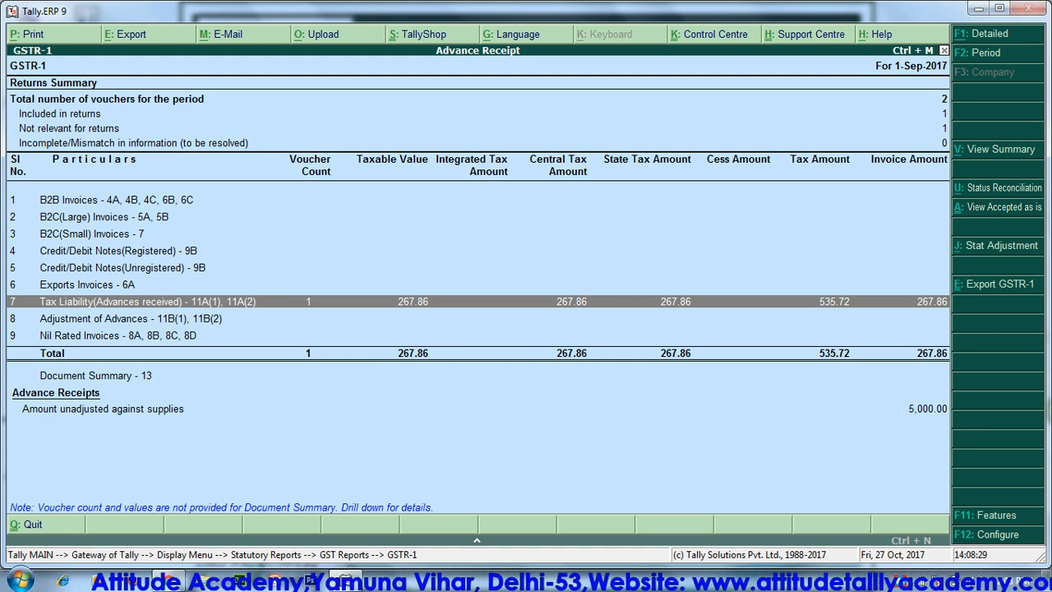
{"action": "key", "text": "Up"}
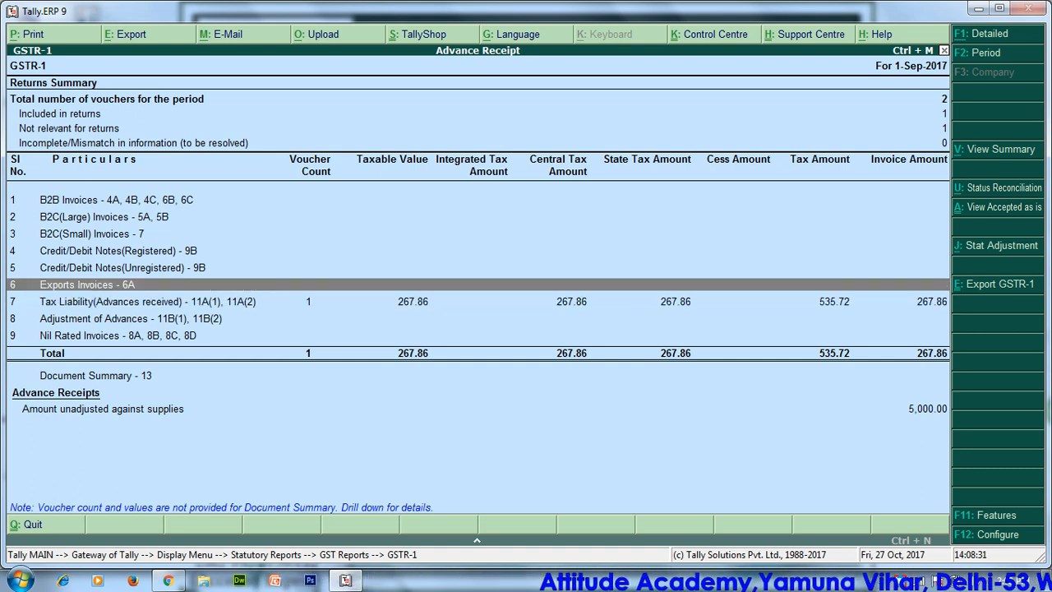
{"action": "key", "text": "Up"}
{"action": "key", "text": "Up"}
{"action": "key", "text": "Up"}
{"action": "key", "text": "Up"}
{"action": "key", "text": "Up"}
{"action": "key", "text": "Up"}
{"action": "key", "text": "Up"}
{"action": "key", "text": "Up"}
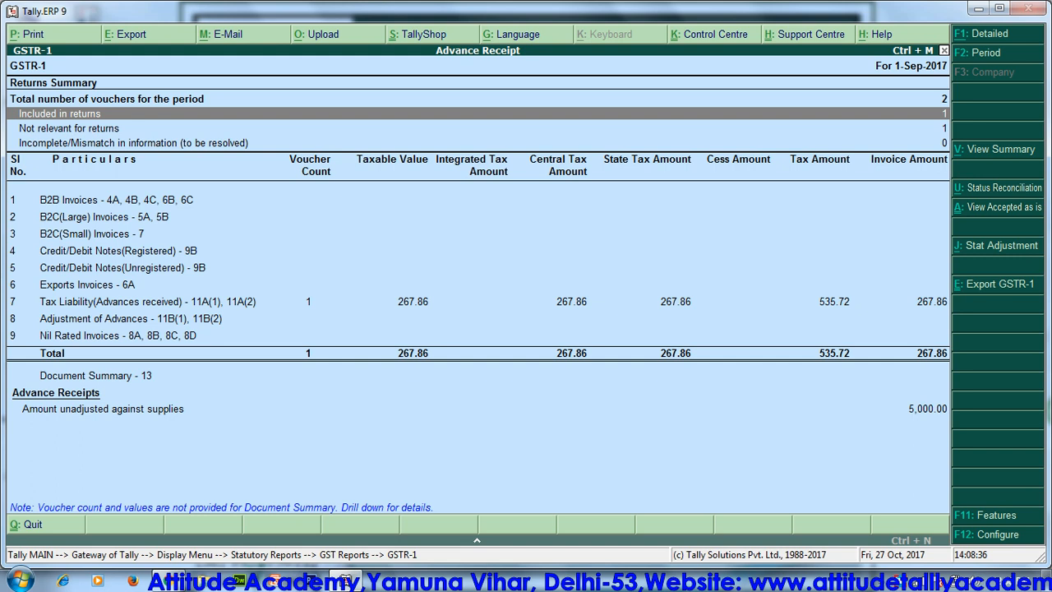
Reopen the GSTR-1 report and set its period to 1-Sep-2017 only.
{"action": "key", "text": "Escape"}
{"action": "key", "text": "Return"}
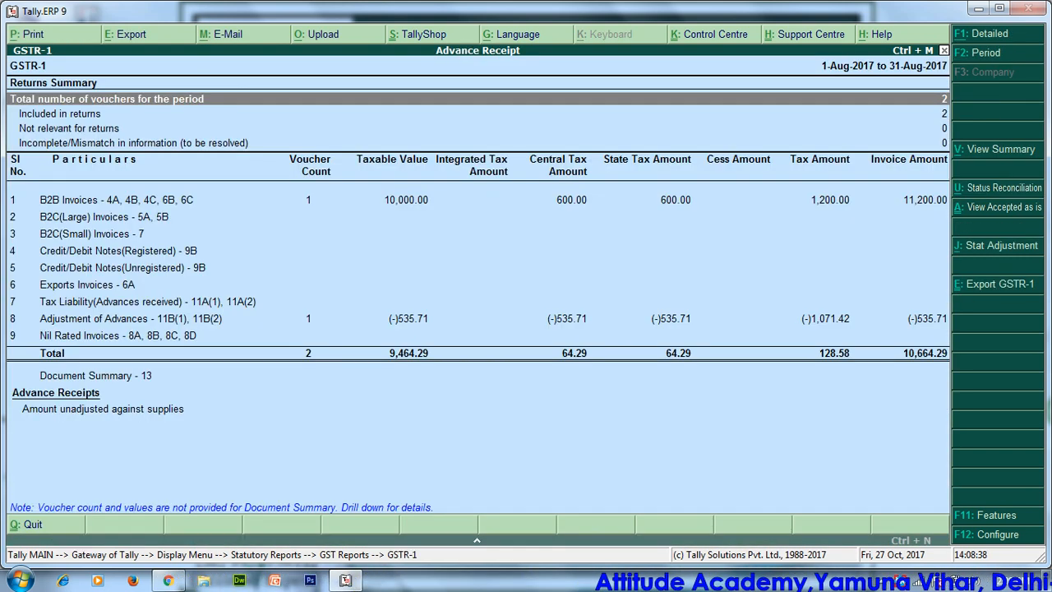
{"action": "key", "text": "Down"}
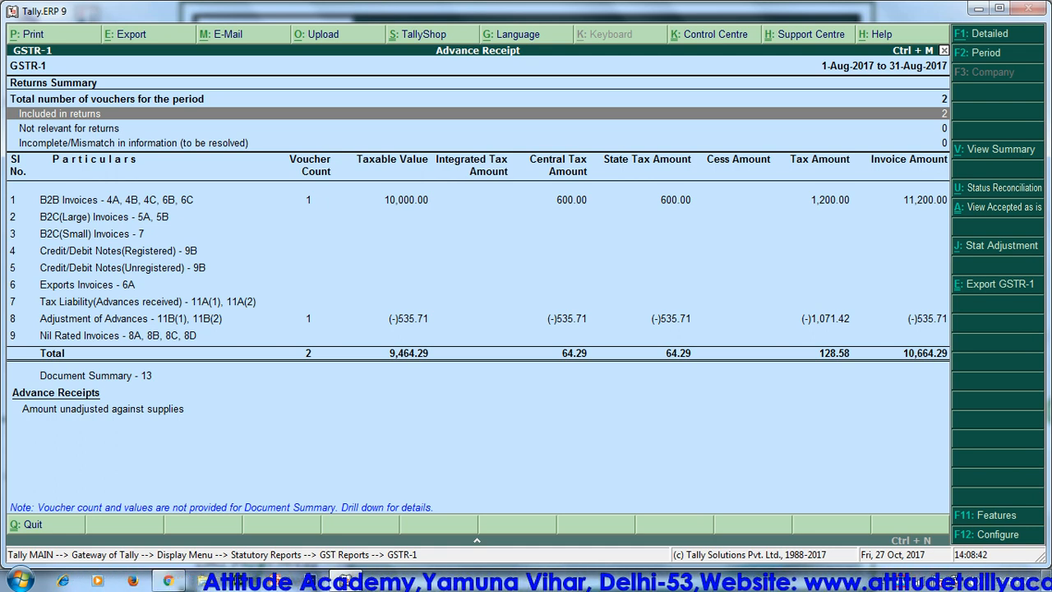
{"action": "key", "text": "F2"}
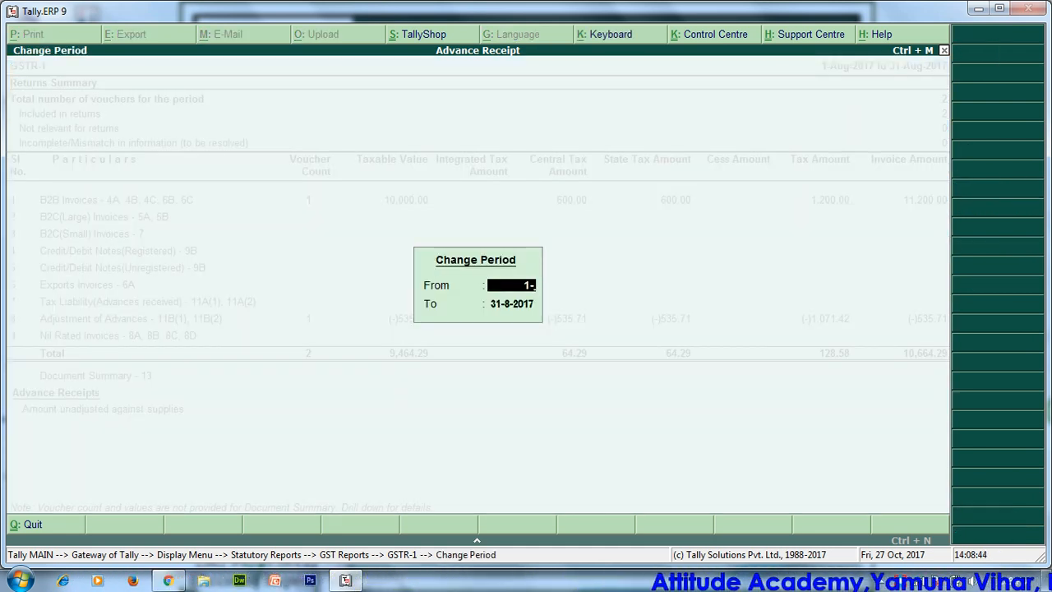
{"action": "key", "text": "Delete"}
{"action": "key", "text": "Delete"}
{"action": "key", "text": "Delete"}
{"action": "key", "text": "Delete"}
{"action": "key", "text": "Delete"}
{"action": "key", "text": "Delete"}
{"action": "key", "text": "Delete"}
{"action": "key", "text": "Return"}
Open the GST Adjustment vouchers included in returns and exclude the Advance Tax journal from the return.
{"action": "key", "text": "Down"}
{"action": "key", "text": "Return"}
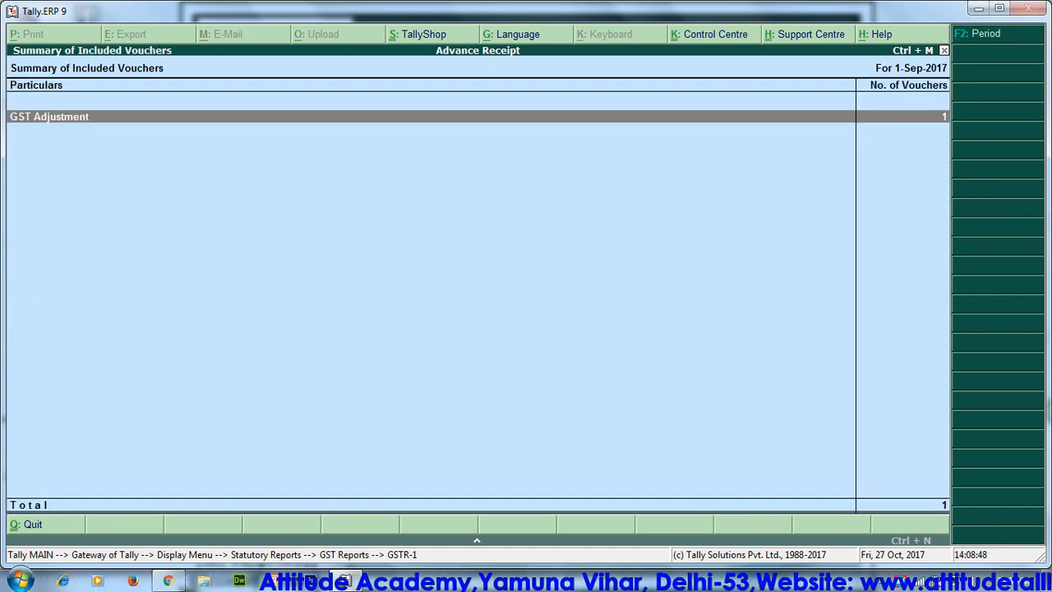
{"action": "key", "text": "Return"}
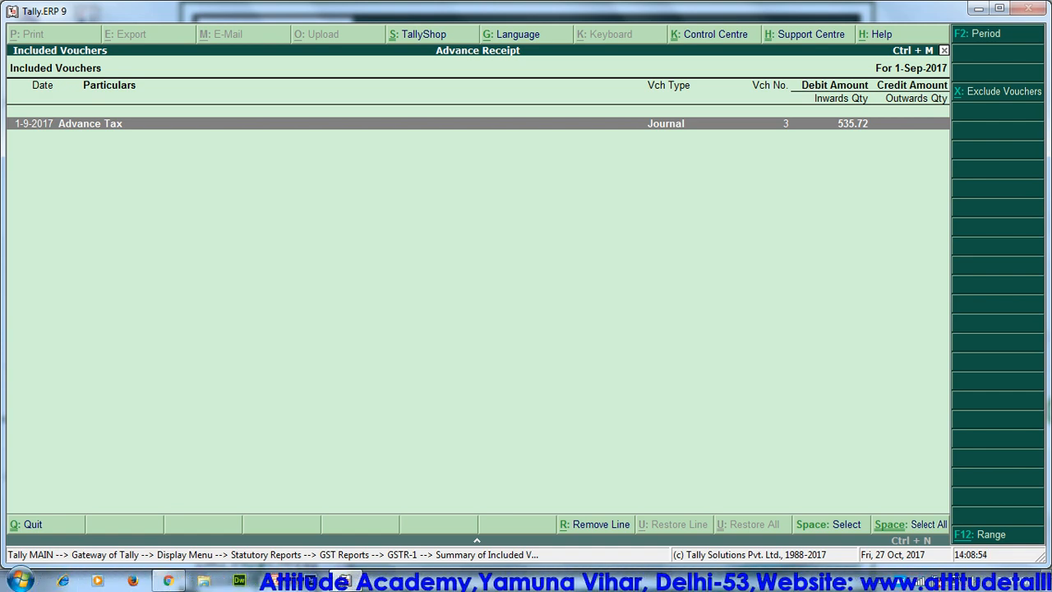
{"action": "key", "text": "alt+x"}
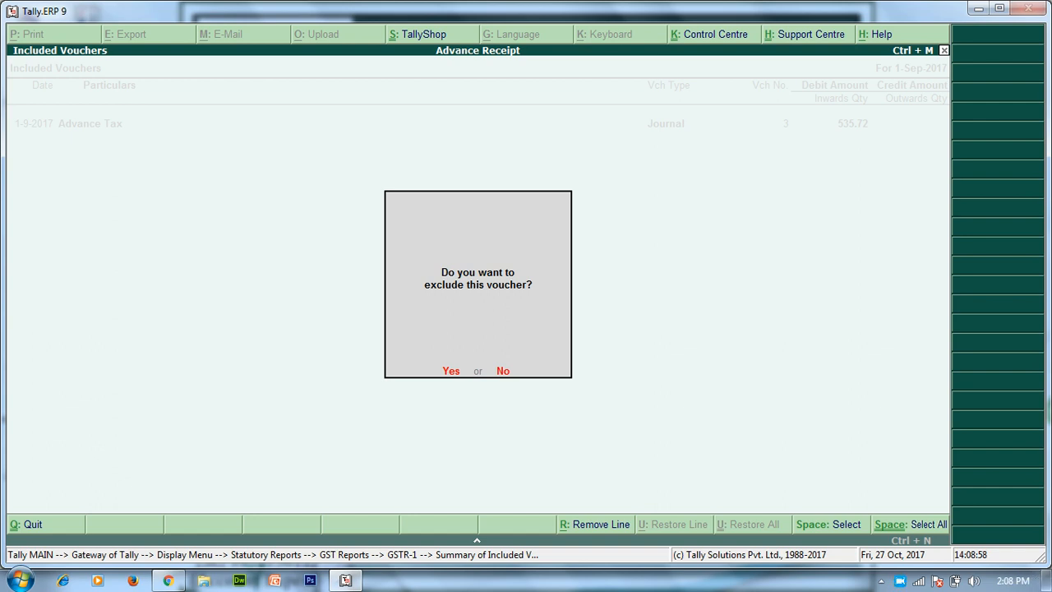
{"action": "key", "text": "y"}
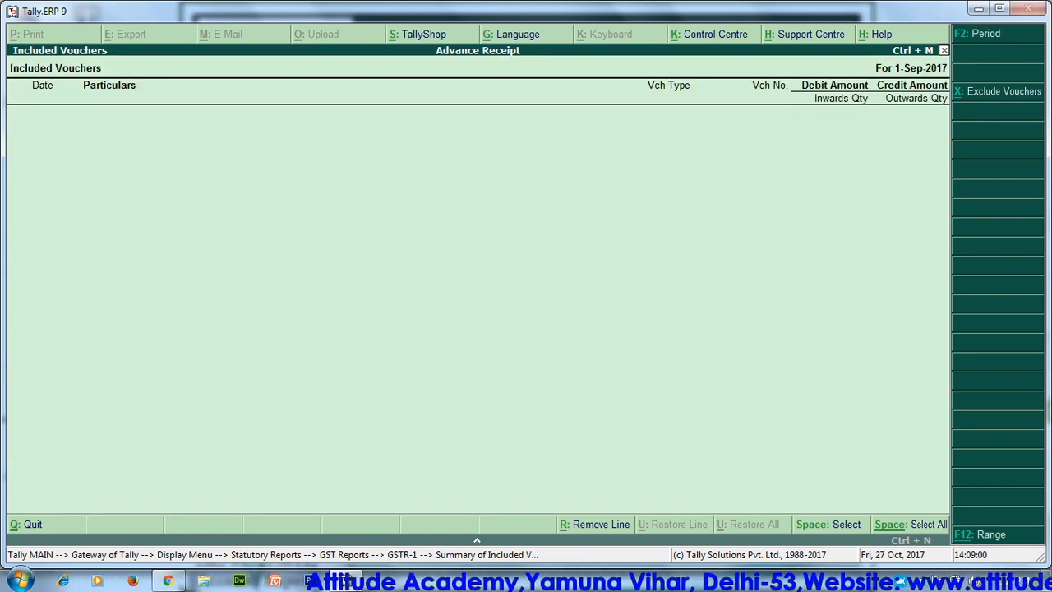
Return to the GSTR-1 summary and examine the return tables and the amount unadjusted against supplies.
{"action": "key", "text": "Escape"}
{"action": "key", "text": "Escape"}
{"action": "key", "text": "Down"}
{"action": "key", "text": "Down"}
{"action": "key", "text": "Down"}
{"action": "key", "text": "Down"}
{"action": "key", "text": "Down"}
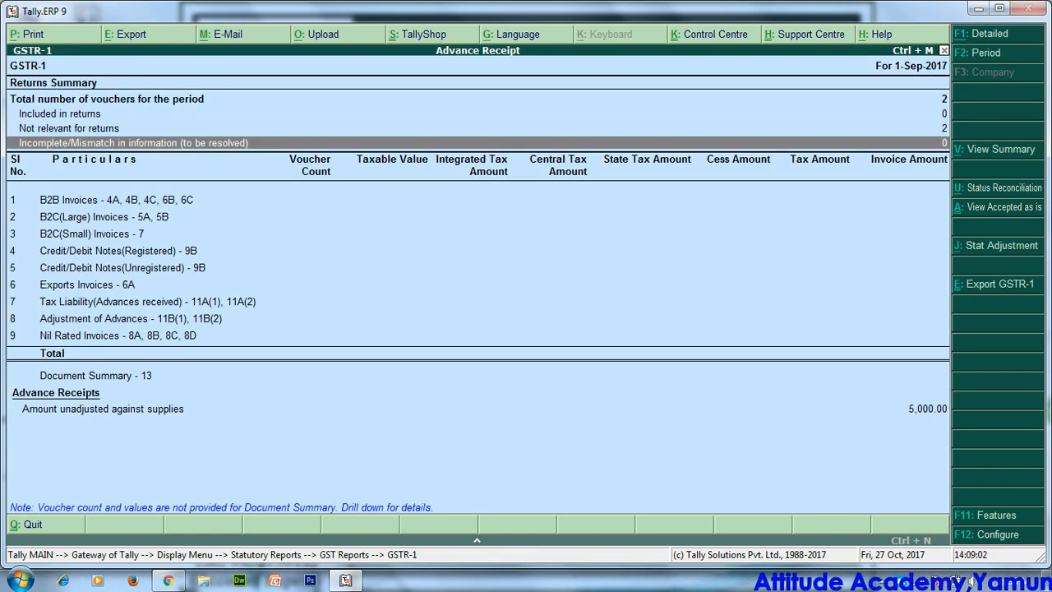
{"action": "key", "text": "Down"}
{"action": "key", "text": "Up"}
{"action": "key", "text": "Up"}
{"action": "key", "text": "Down"}
{"action": "key", "text": "Down"}
{"action": "key", "text": "Down"}
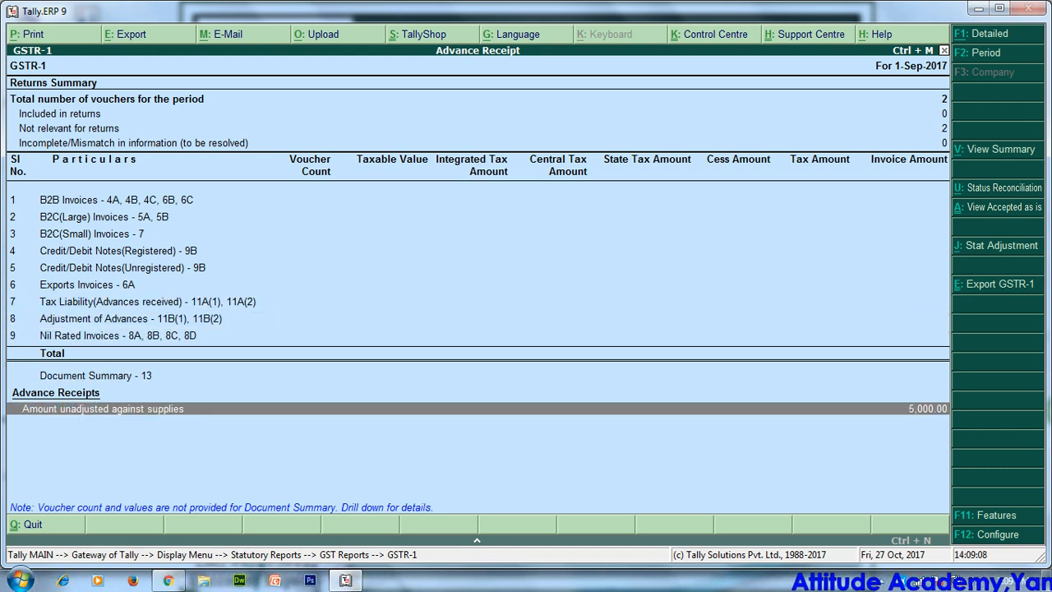
Leave the GST reports and start a payment voucher used for Refund of Advance Receipt.
{"action": "key", "text": "Escape"}
{"action": "key", "text": "Escape"}
{"action": "key", "text": "Escape"}
{"action": "key", "text": "Escape"}
{"action": "key", "text": "Escape"}
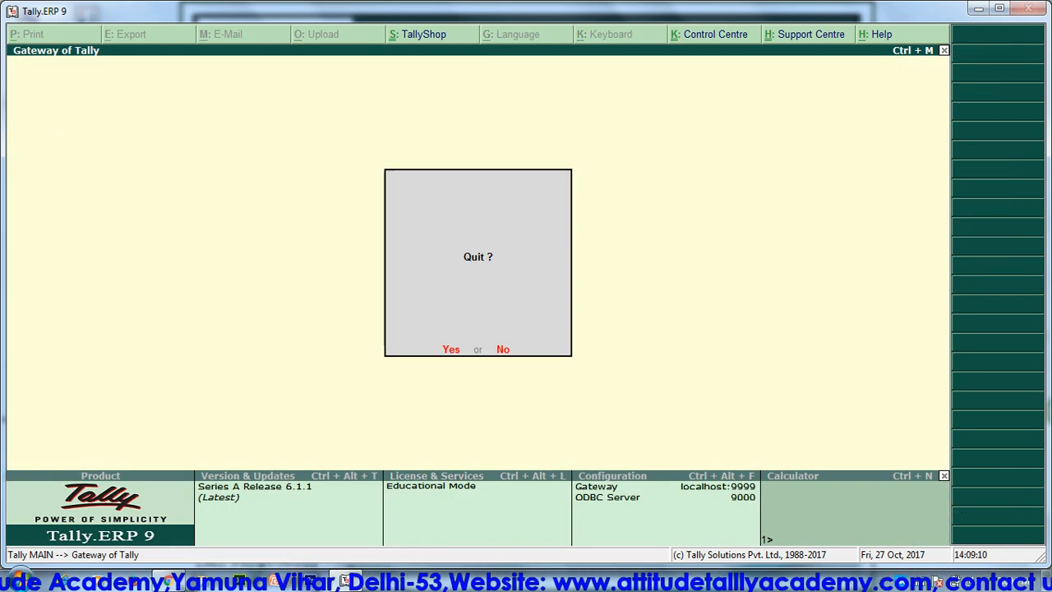
{"action": "key", "text": "Down"}
{"action": "key", "text": "Down"}
{"action": "key", "text": "Return"}
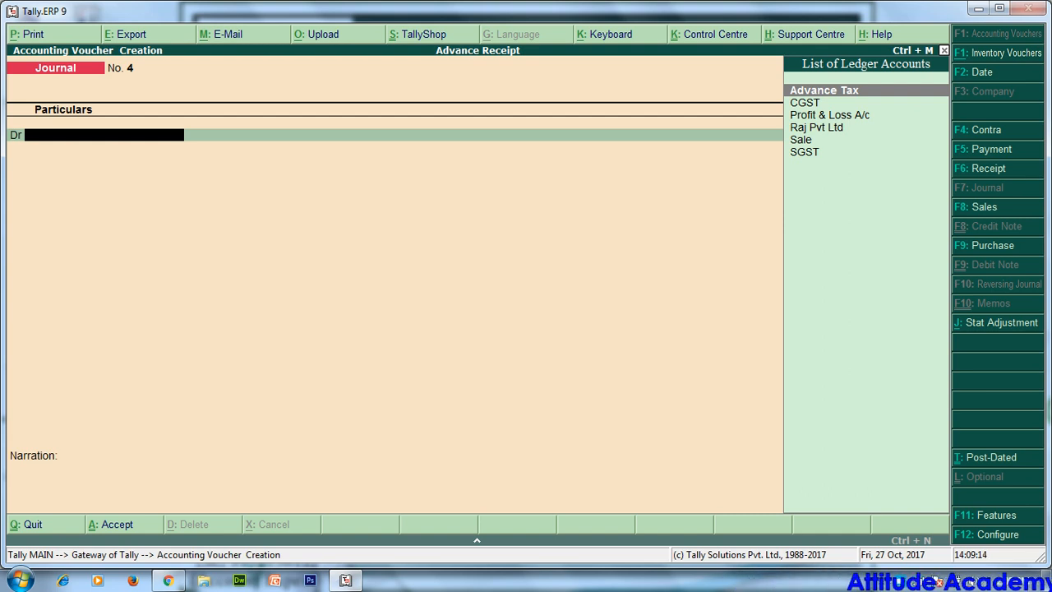
{"action": "key", "text": "F5"}
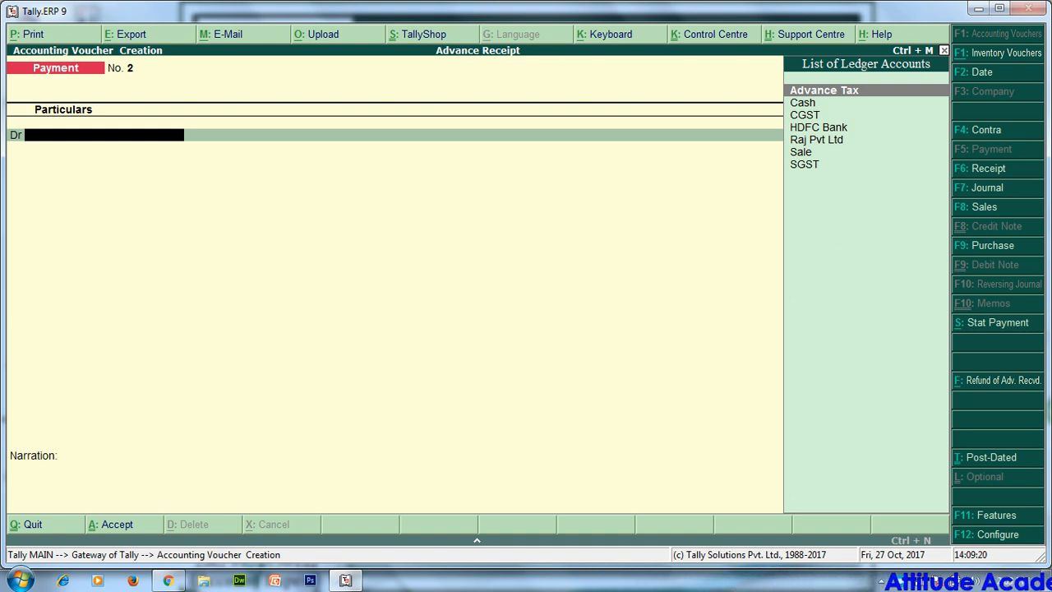
{"action": "key", "text": "ctrl+f"}
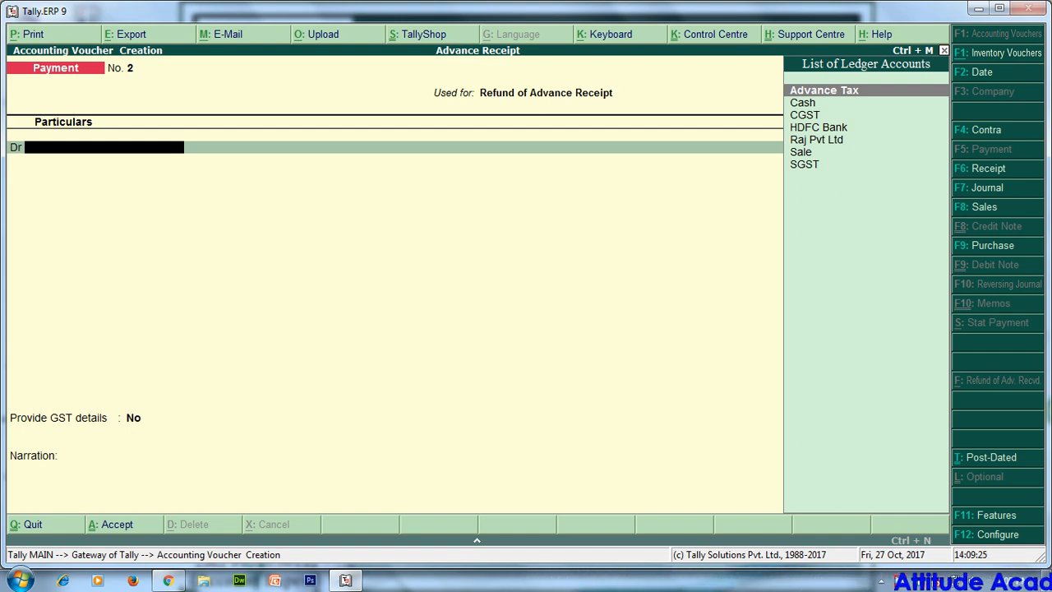
Debit Raj Pvt Ltd in the refund voucher, entering a refund amount of 5,000 for the stock item Tv.
{"action": "key", "text": "Down"}
{"action": "key", "text": "Down"}
{"action": "key", "text": "Down"}
{"action": "key", "text": "Down"}
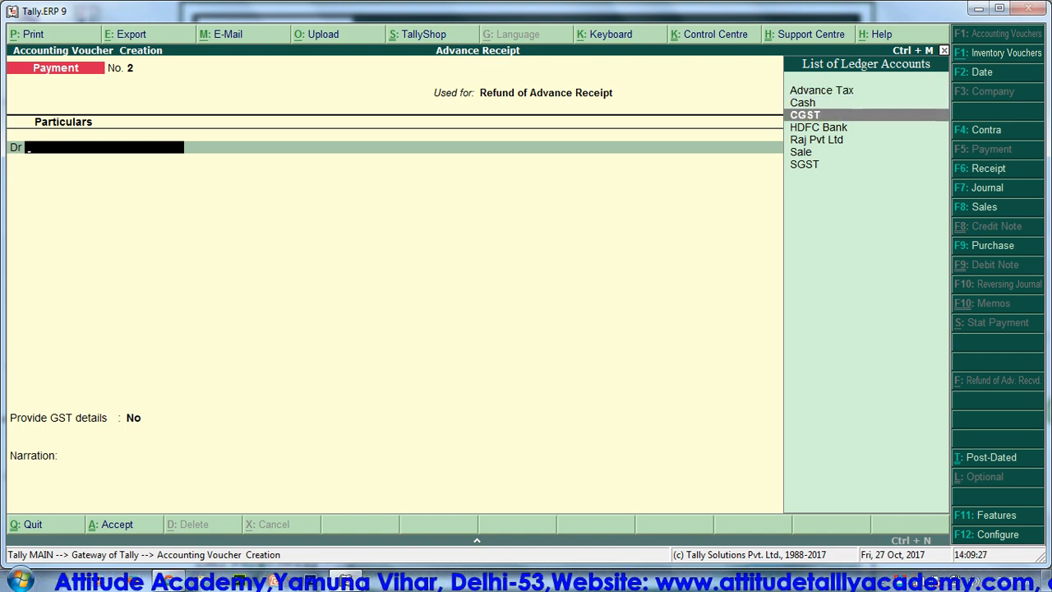
{"action": "key", "text": "Down"}
{"action": "key", "text": "Up"}
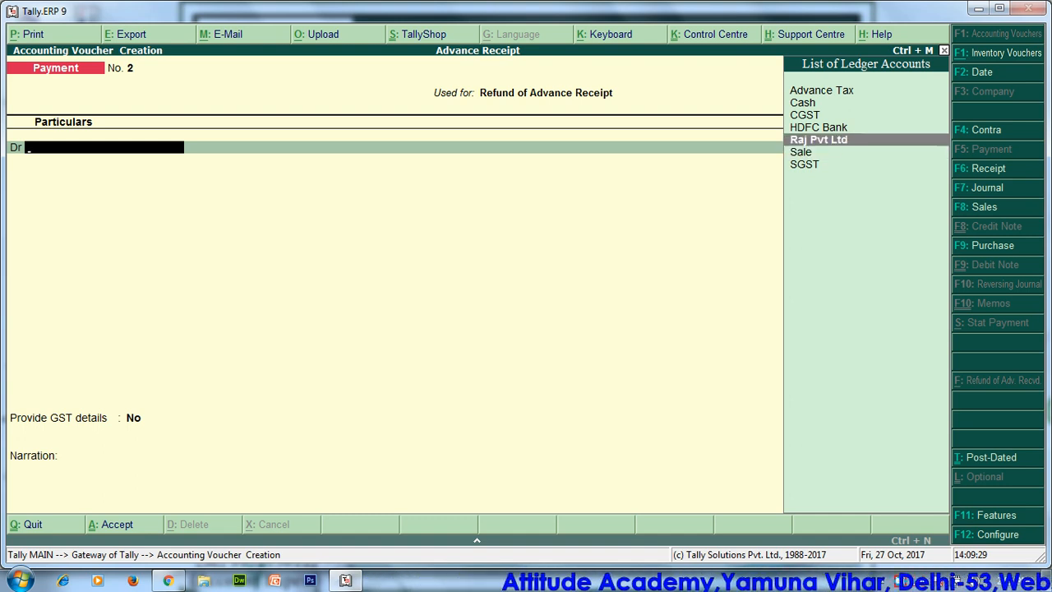
{"action": "key", "text": "Return"}
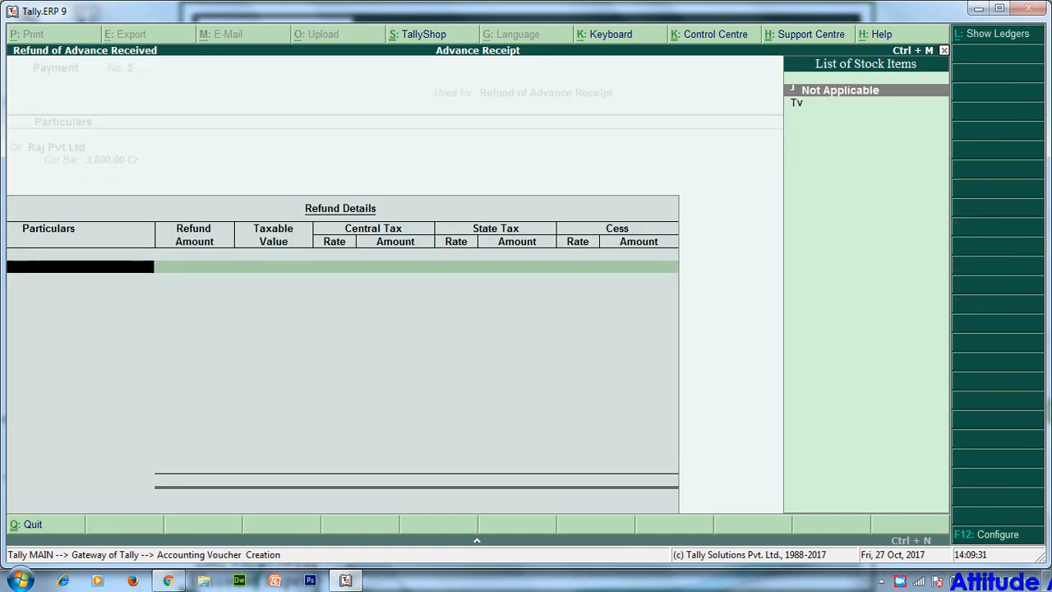
{"action": "key", "text": "Down"}
{"action": "key", "text": "Return"}
{"action": "type", "text": "5,00"}
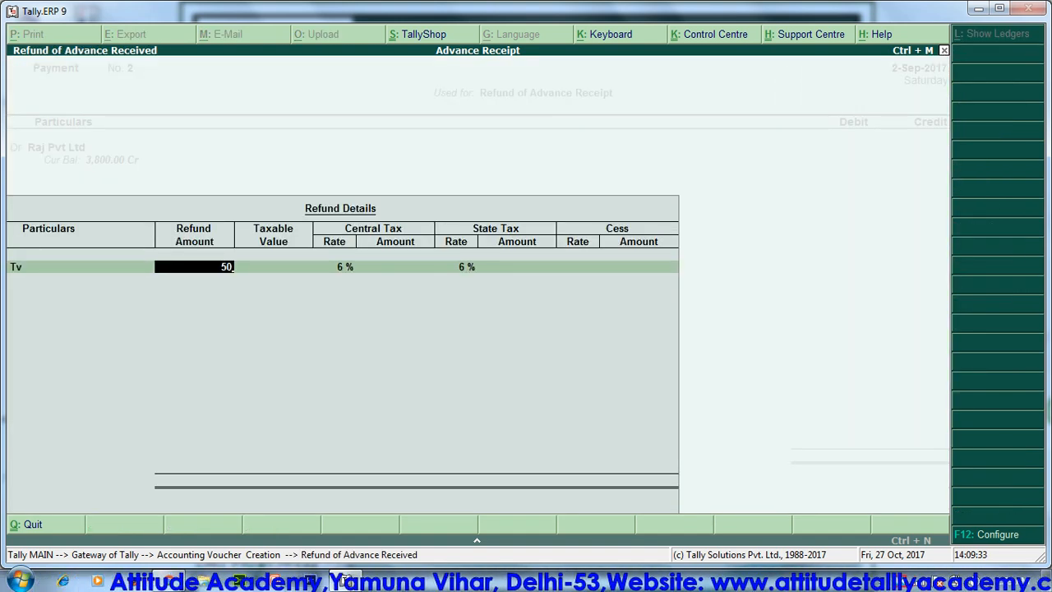
{"action": "type", "text": "00"}
{"action": "key", "text": "Return"}
{"action": "key", "text": "Return"}
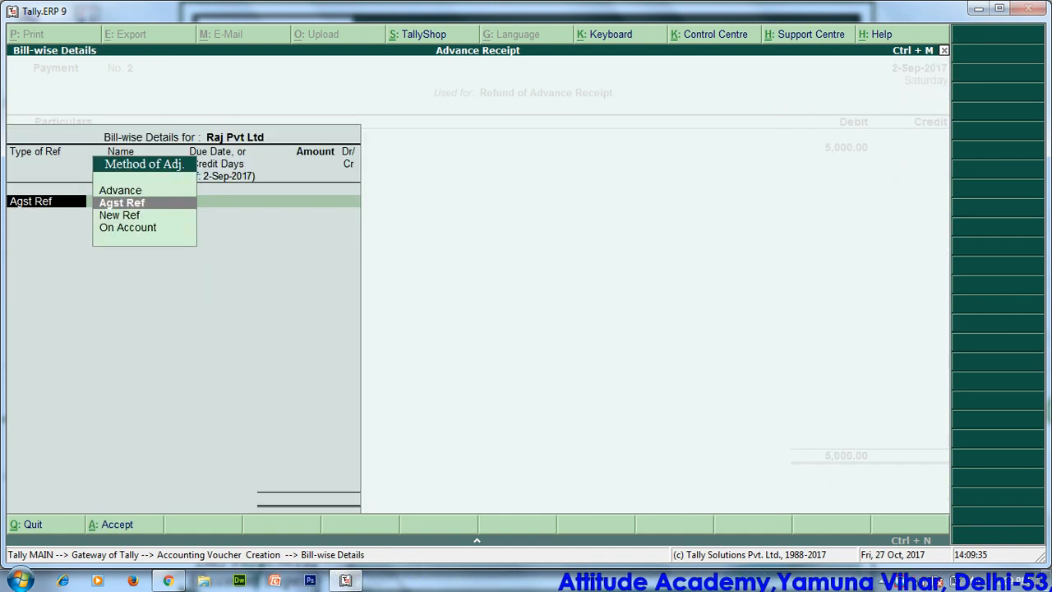
Allocate the 5,000 refund bill-wise as Agst Ref against reference 23.
{"action": "key", "text": "Return"}
{"action": "key", "text": "Down"}
{"action": "key", "text": "Return"}
{"action": "key", "text": "Return"}
{"action": "key", "text": "Return"}
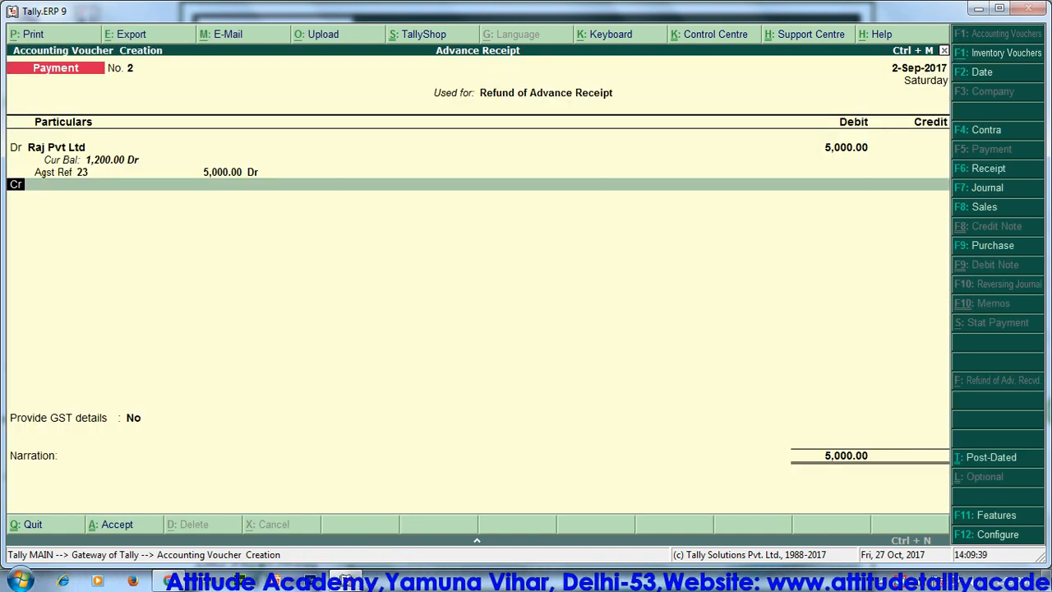
Credit HDFC Bank with 5,000 and save the refund payment voucher.
{"action": "key", "text": "Return"}
{"action": "key", "text": "Down"}
{"action": "key", "text": "Down"}
{"action": "key", "text": "Down"}
{"action": "key", "text": "Return"}
{"action": "key", "text": "Return"}
{"action": "key", "text": "Return"}
{"action": "key", "text": "Return"}
{"action": "key", "text": "Return"}
{"action": "key", "text": "Return"}
{"action": "key", "text": "Return"}
{"action": "key", "text": "Return"}
{"action": "key", "text": "Return"}
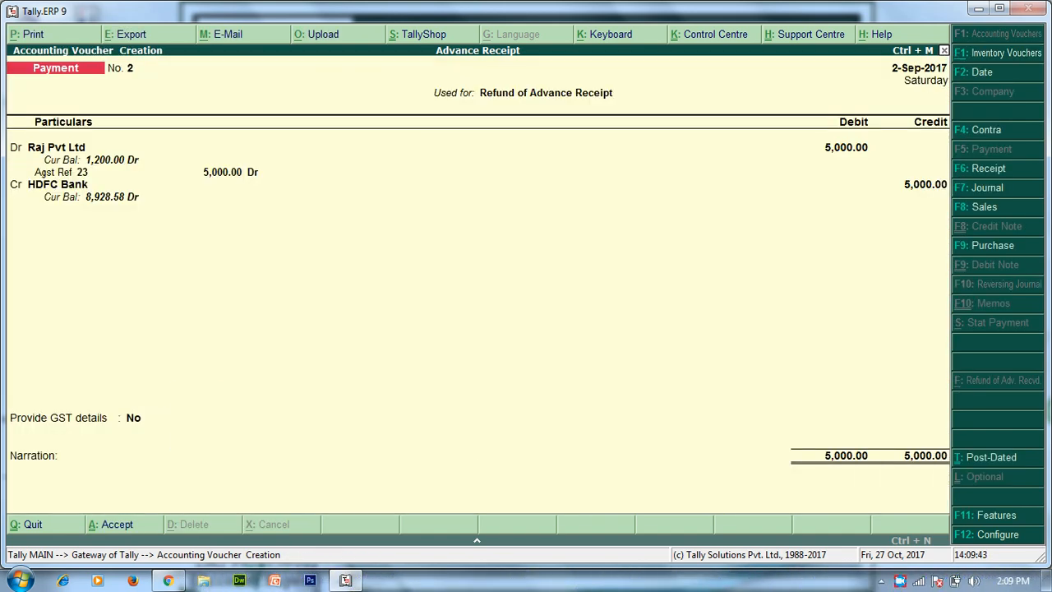
Open the GSTR-1 report from the GST reports and set its period from 1-9-2017 to 2-9-2017.
{"action": "key", "text": "Escape"}
{"action": "key", "text": "Escape"}
{"action": "key", "text": "n"}
{"action": "key", "text": "d"}
{"action": "key", "text": "o"}
{"action": "key", "text": "Return"}
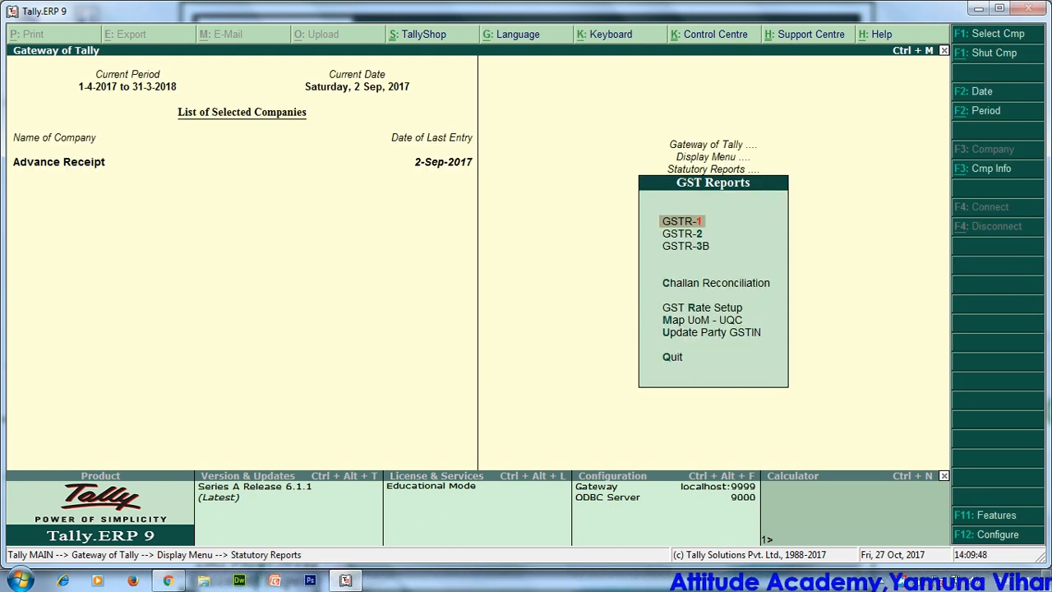
{"action": "key", "text": "Return"}
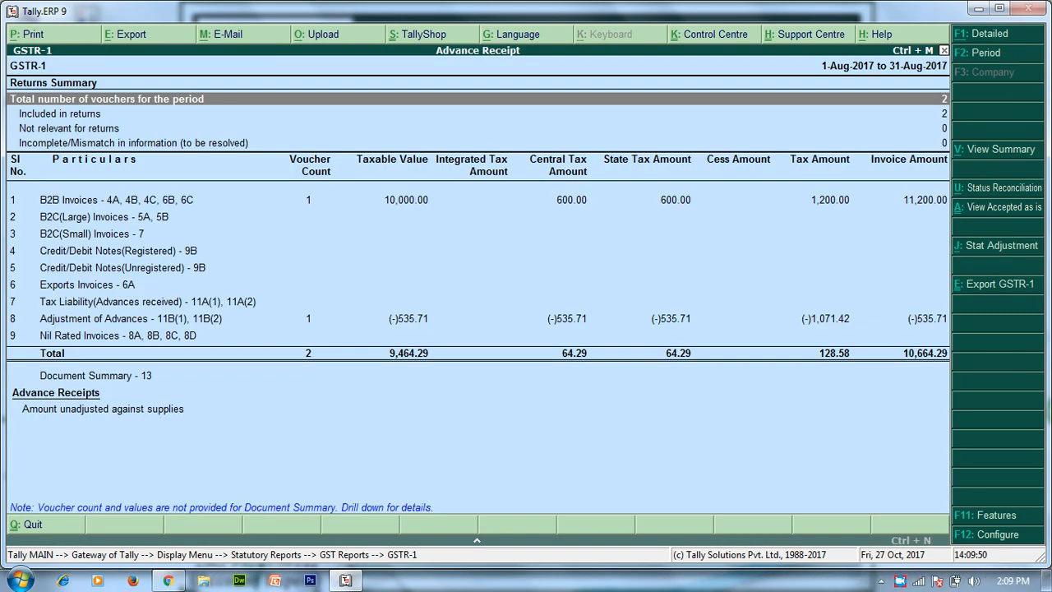
{"action": "key", "text": "F2"}
{"action": "type", "text": "1-9"}
{"action": "key", "text": "Return"}
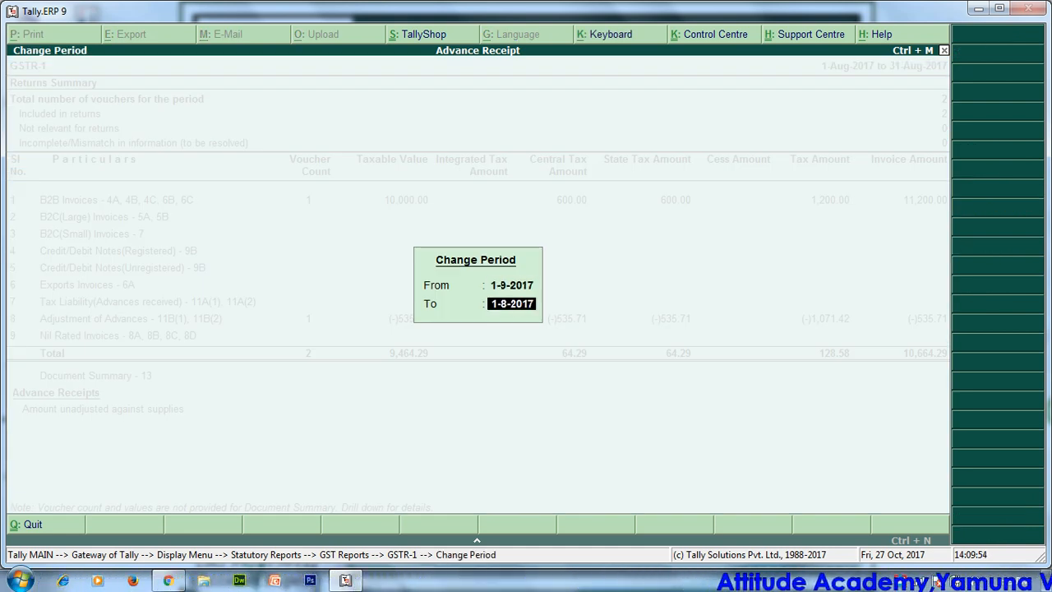
{"action": "type", "text": "2"}
{"action": "key", "text": "Return"}
Examine the GSTR-1 summary after the refund, including the unadjusted advance receipts, and return to the Gateway of Tally.
{"action": "key", "text": "Down"}
{"action": "key", "text": "Down"}
{"action": "key", "text": "Down"}
{"action": "key", "text": "Down"}
{"action": "key", "text": "Down"}
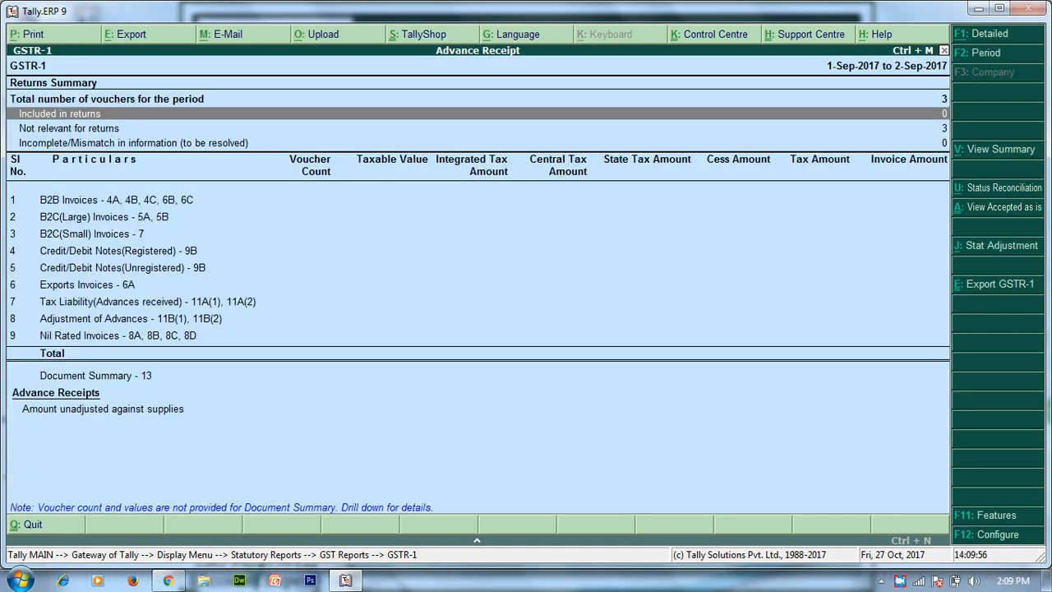
{"action": "key", "text": "Down"}
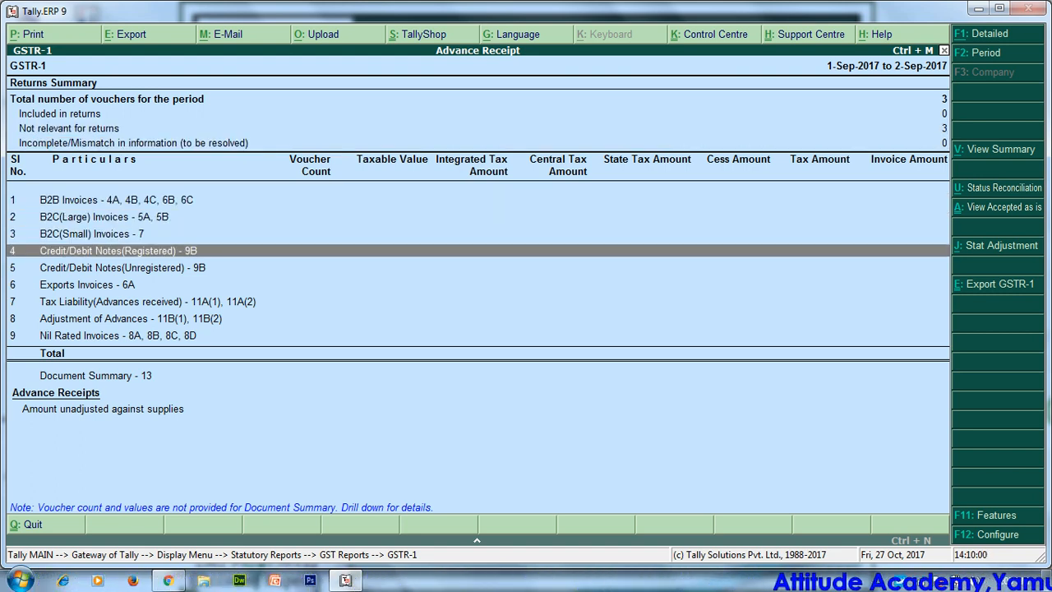
{"action": "key", "text": "Escape"}
{"action": "key", "text": "Escape"}
{"action": "key", "text": "Escape"}
{"action": "key", "text": "Escape"}
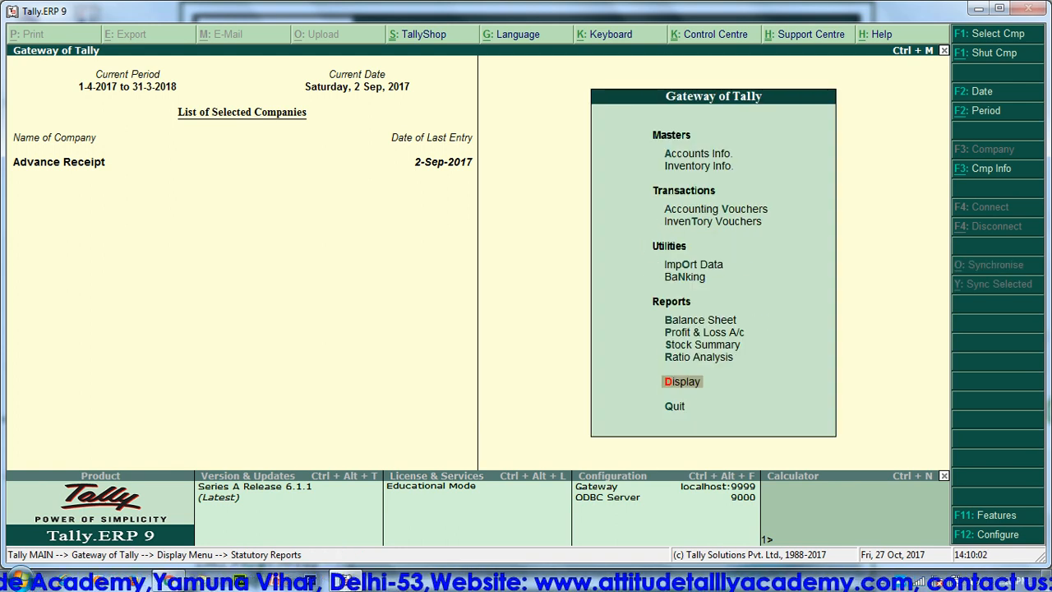
{"action": "key", "text": "Escape"}
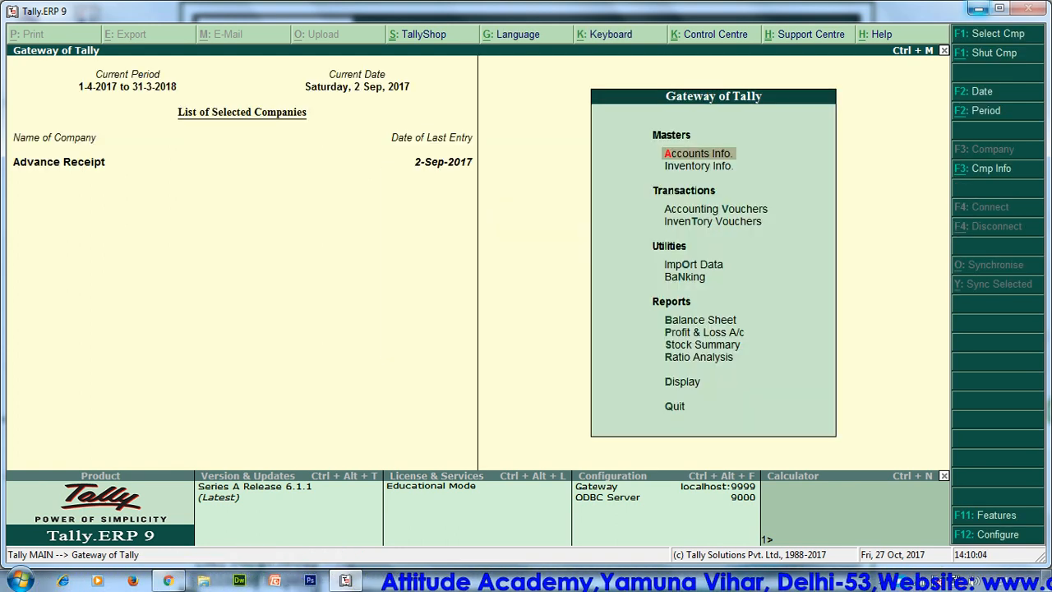